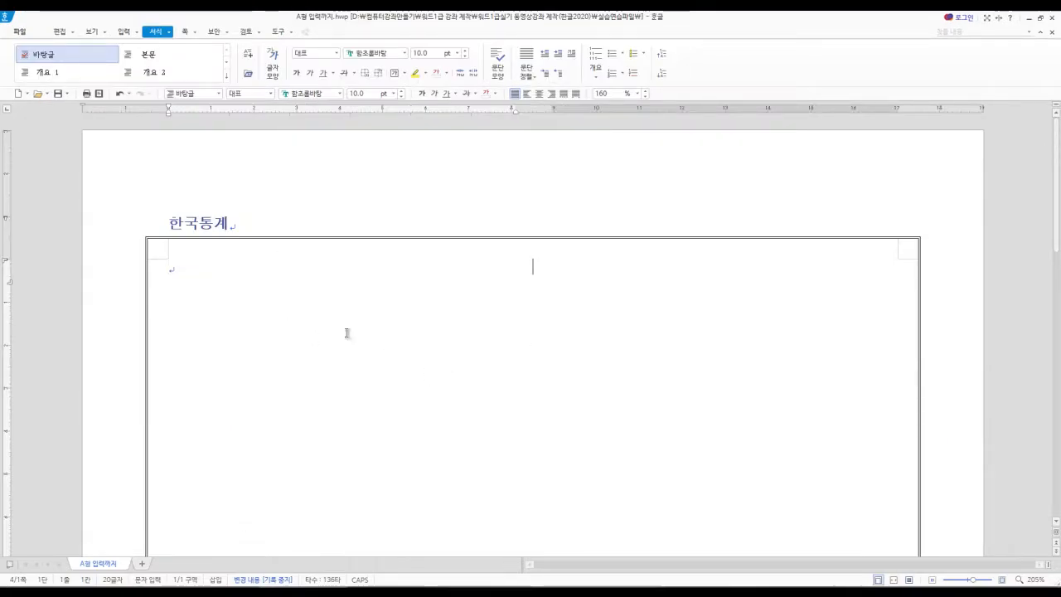
- Enter the opening paragraph on 2020 tobacco exports and imports, followed by a blank line and the heading ※ 담배 수출 현황
key(Hangul)
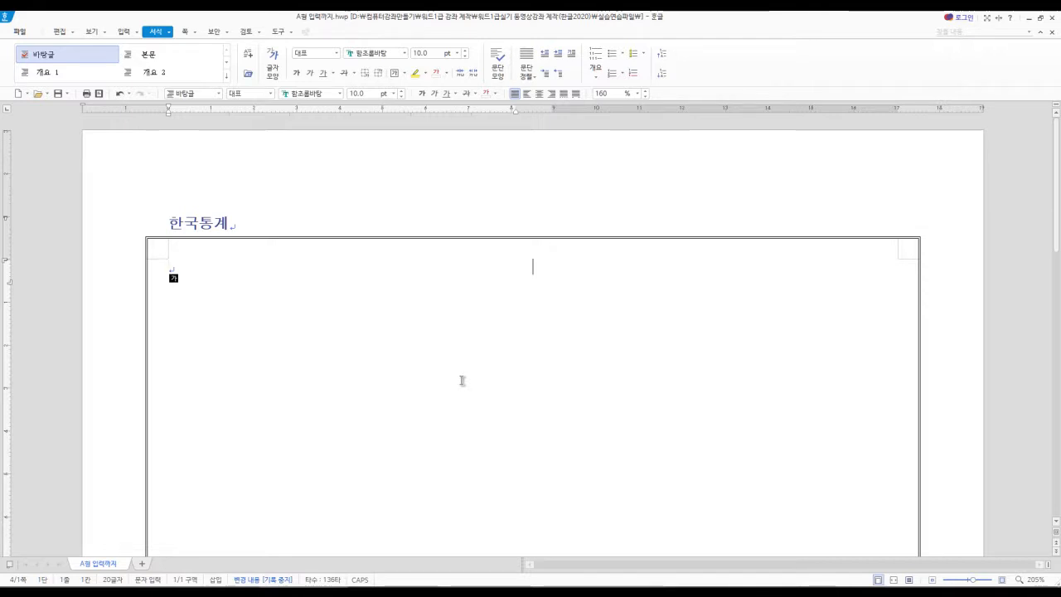
text(2020년의 담배 수출액과 수입액이 나란히 역대(歷代) 최고치를 기록했다. 관세청(Korea Customs Service)에 따르면 2020년 담배 수출액은 1년 전보다 11.1% 늘어난 10억1000만 달러(Dollar)로 집계됐다.)
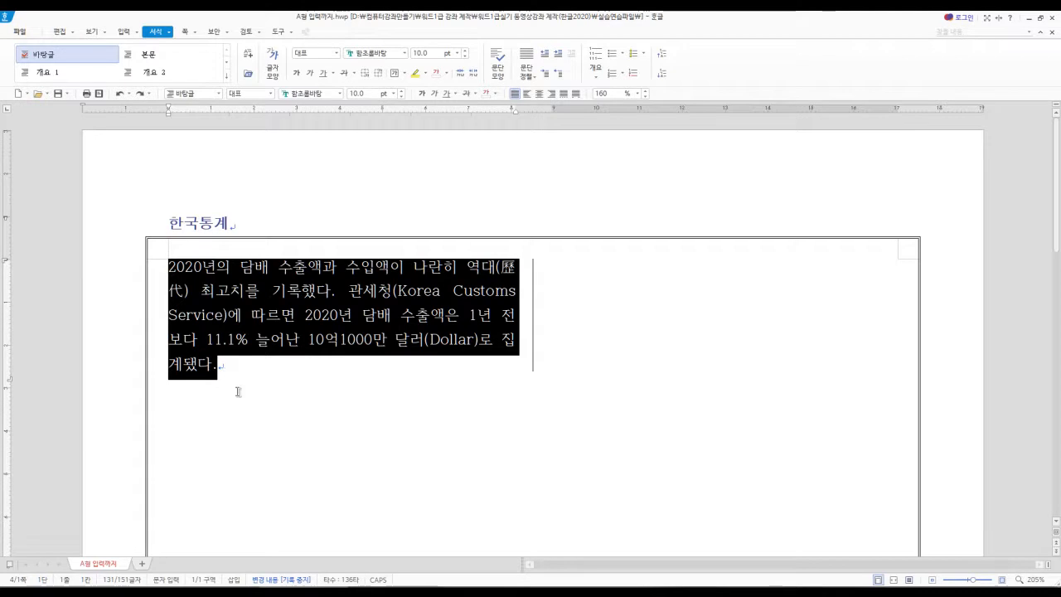
text(※ 담배 수출 현황)
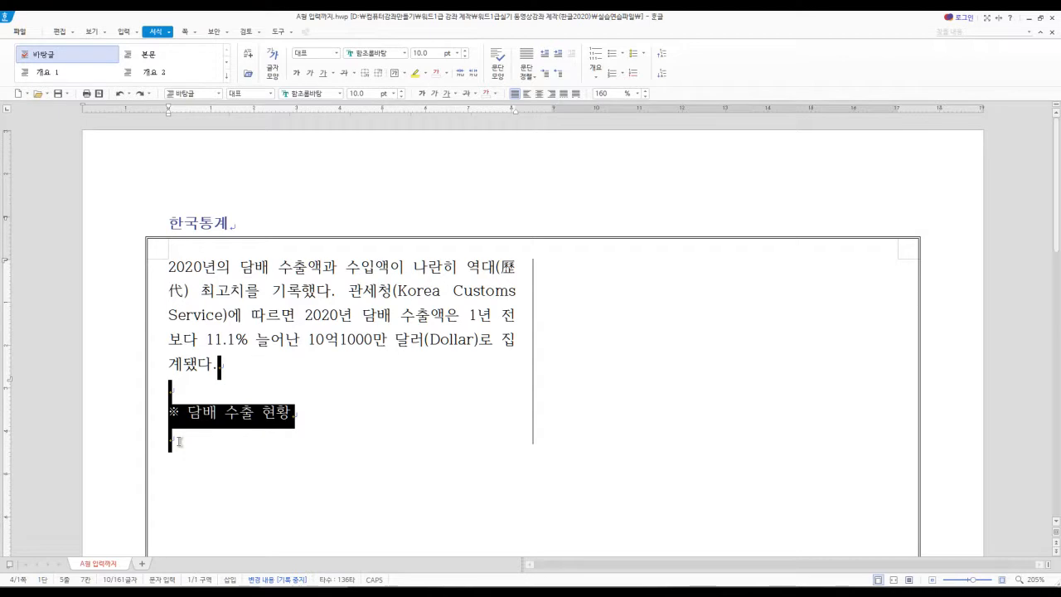
- Add a table with columns 구분, 2018년, 2019년, 2020년, 비고 and rows 궐련, 담뱃잎, 시가, 기타, 합계, filling in the yearly figures except for 합계
text(구분	2018년	2019년	2020년	비고 궐련	51	64	65	 담뱃잎	3	2	2	 시가	4	5	6	 기타	3	3	4	 합계)
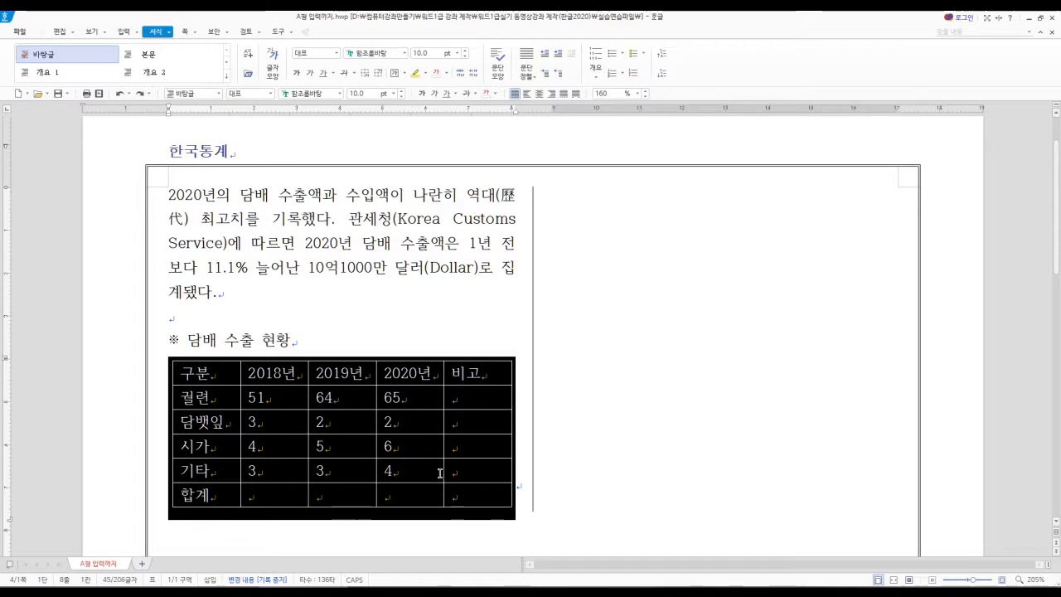
scroll(460, 494, down, 3)
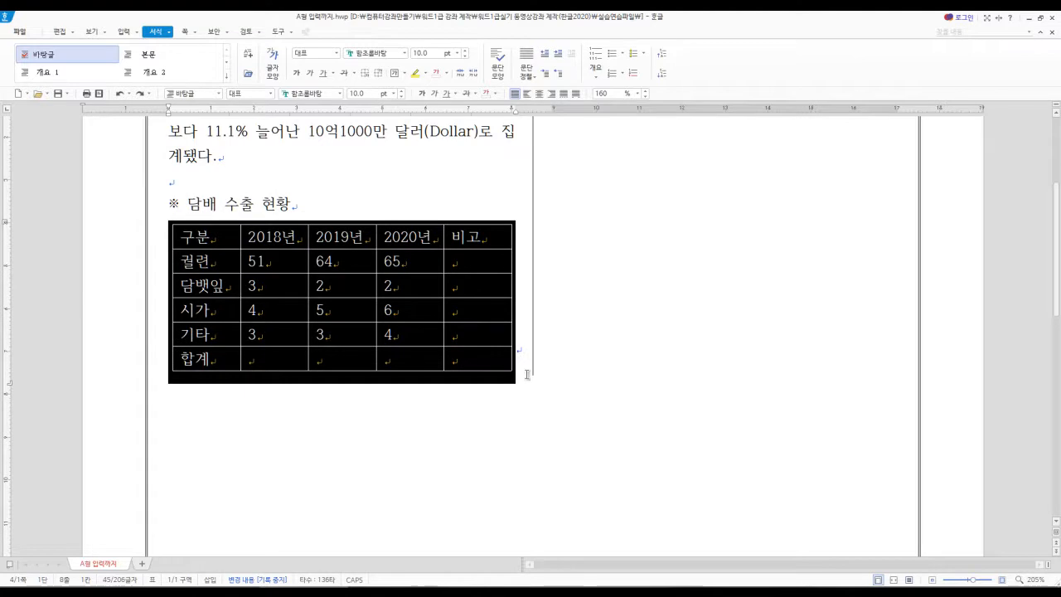
click(231, 445)
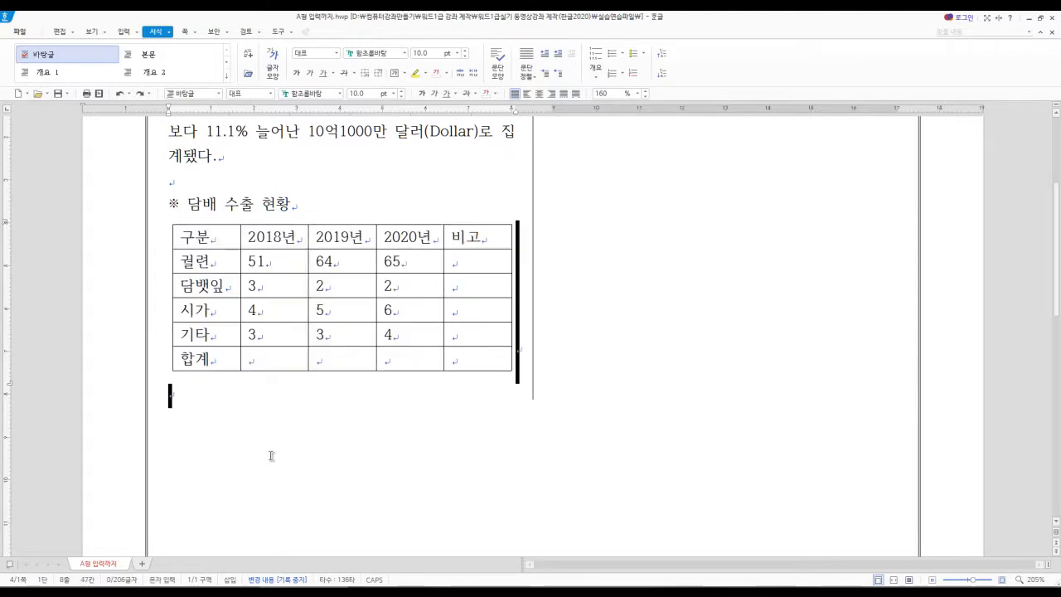
- Add the subheading 품목별 및 국가별 수출입액 below the table, followed by the export paragraph and the import paragraph
text(품목별 및 국가별 수출입액)
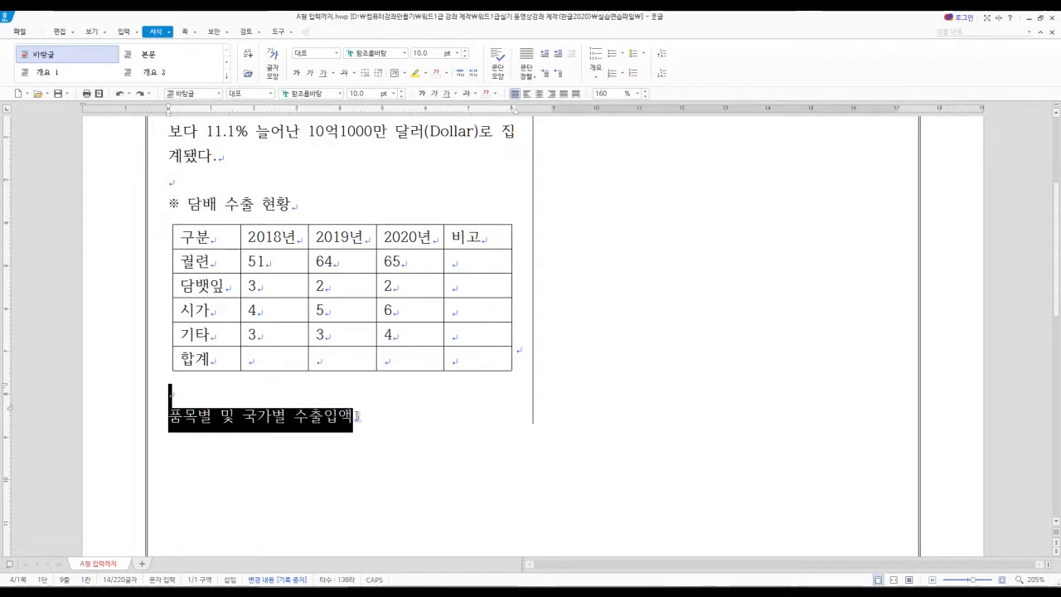
key(ctrl+v)
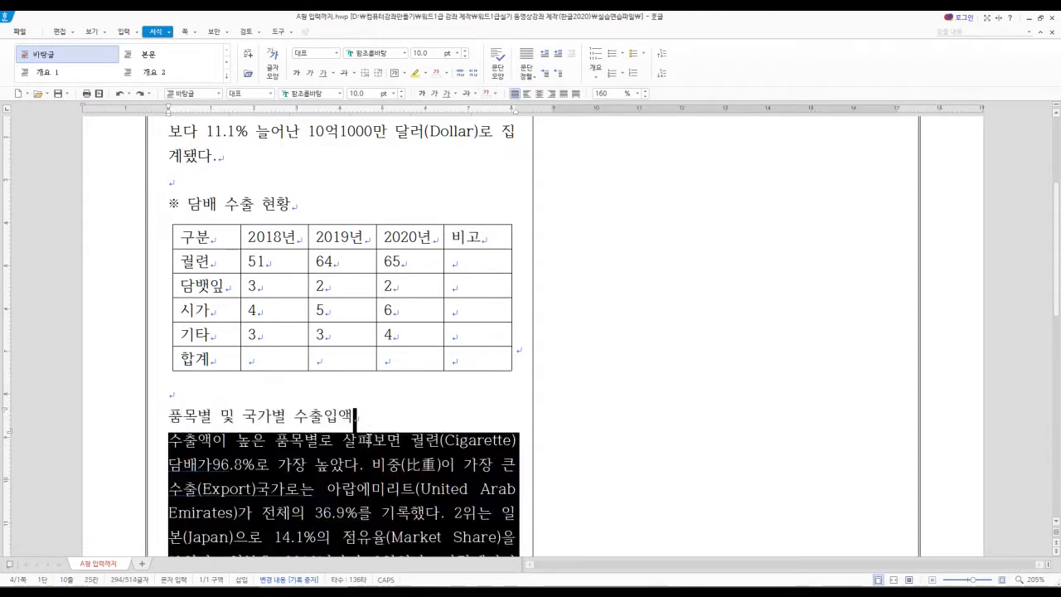
scroll(373, 467, down, 1)
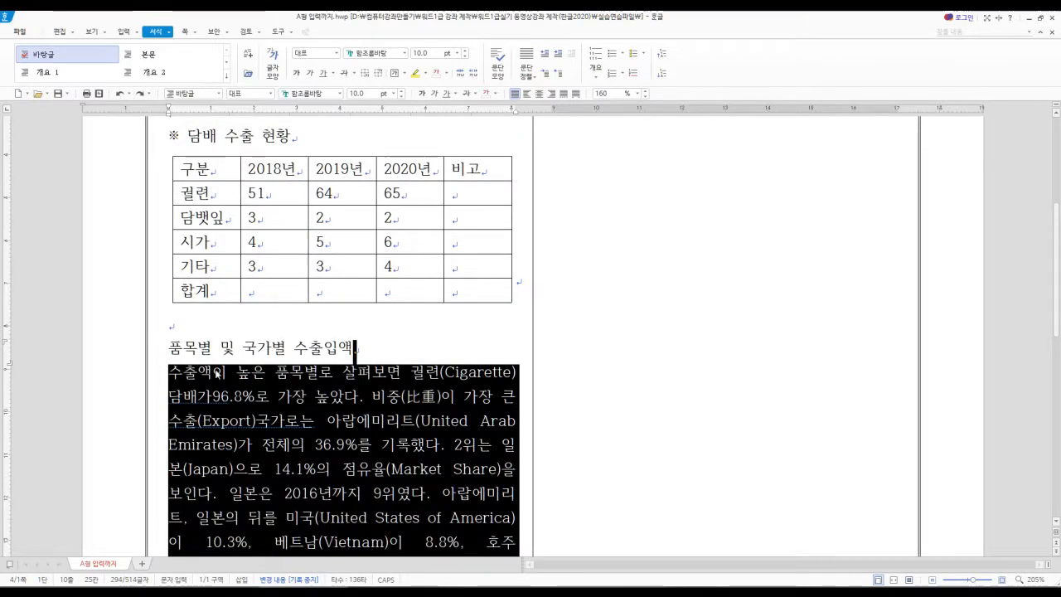
scroll(309, 385, down, 2)
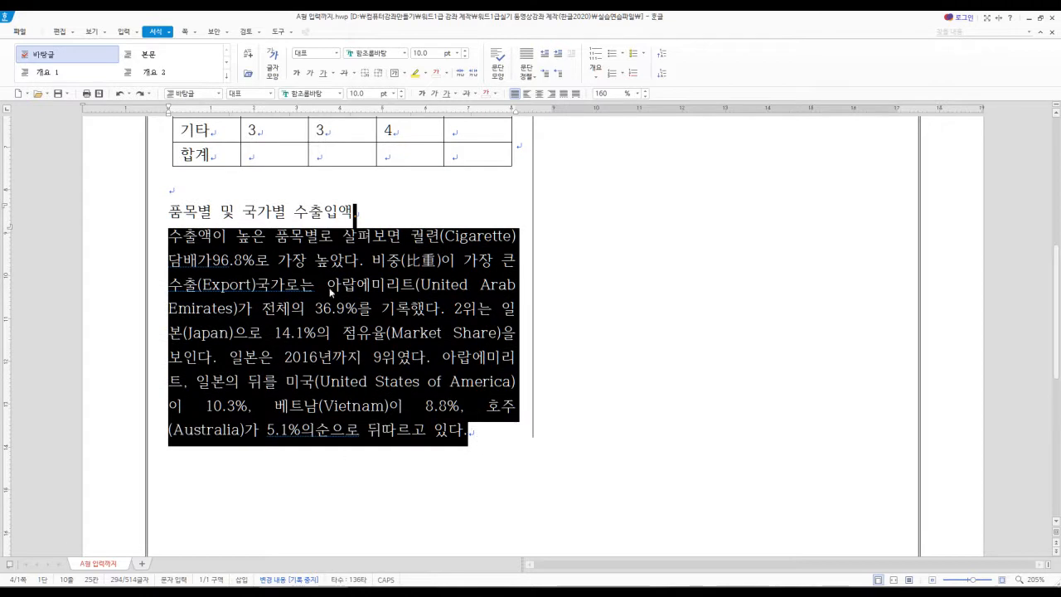
click(455, 541)
key(ctrl+v)
scroll(461, 460, down, 2)
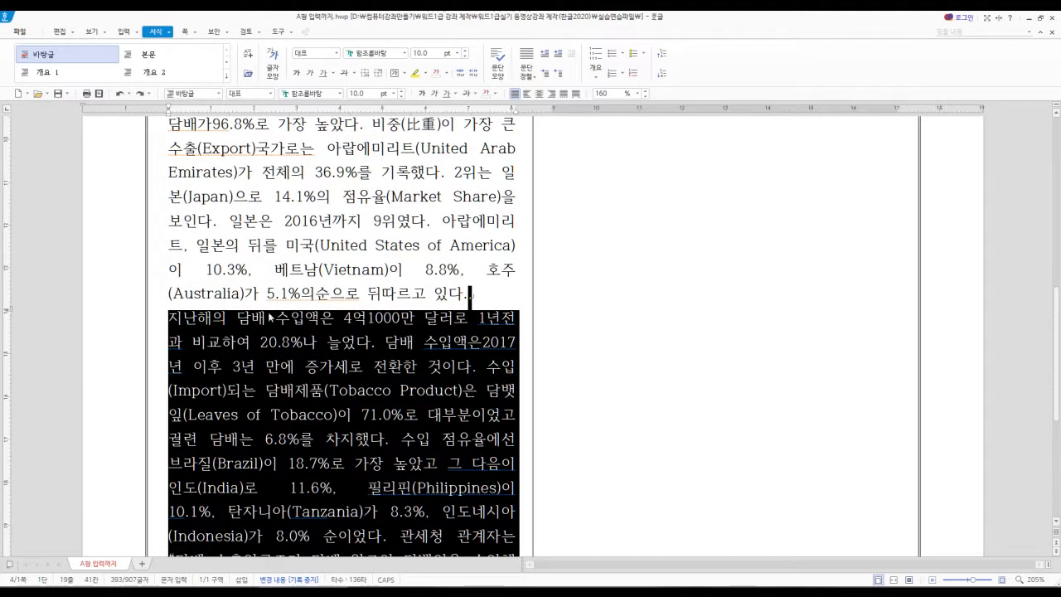
scroll(375, 411, down, 3)
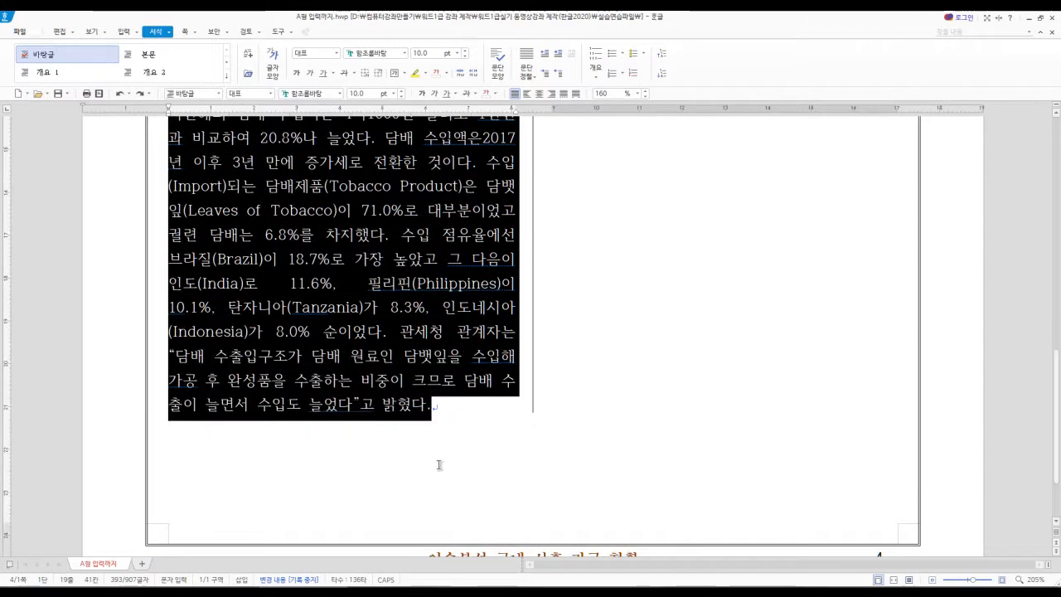
- Add the subheading 담뱃세 해외 사례 and its paragraph on tobacco tax increases in Mexico, Turkey and the United Kingdom
click(445, 425)
text(담뱃세 해외 사례)
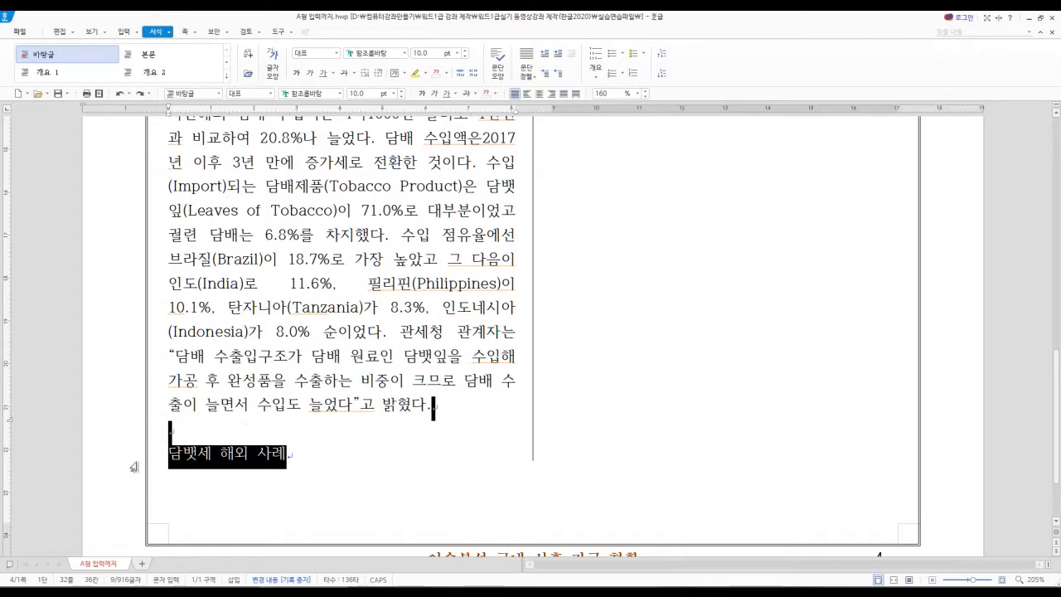
click(369, 477)
key(ctrl+v)
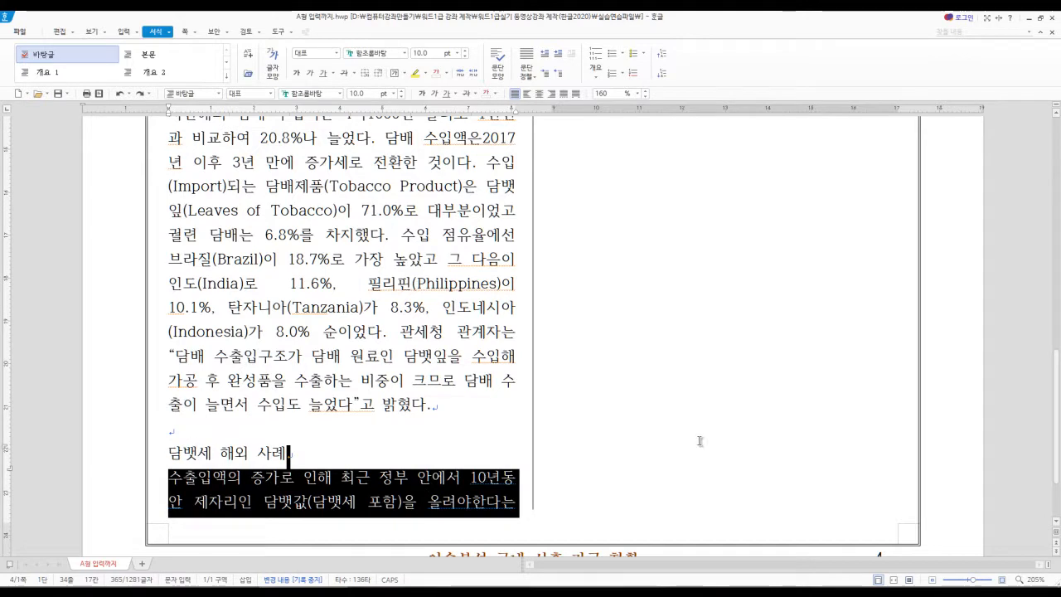
scroll(620, 347, up, 10)
scroll(617, 416, down, 3)
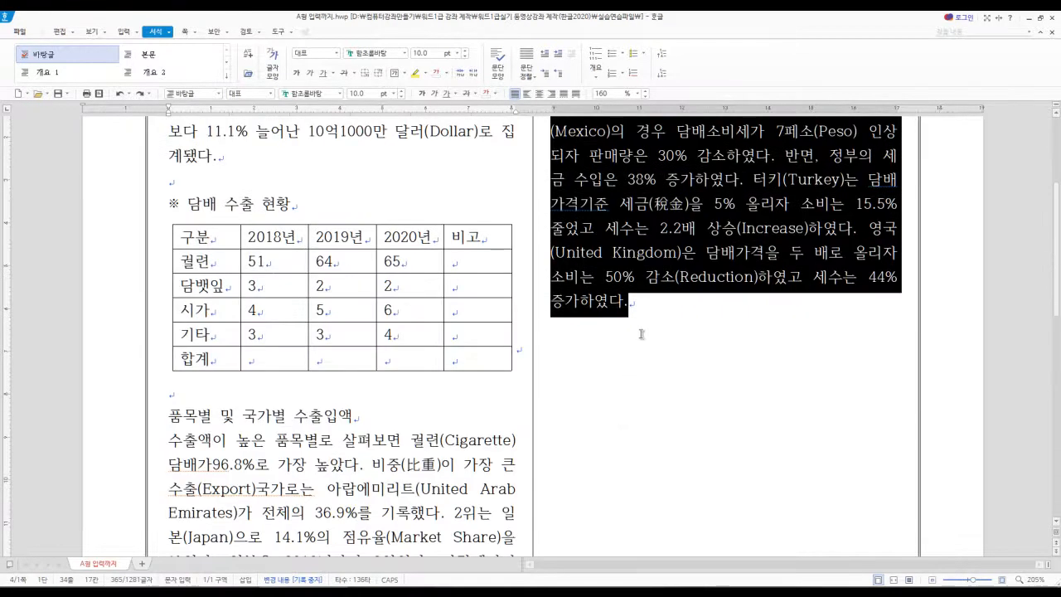
- Add the researcher's name and contact line, a 작성일: line and the heading [관련자료] at the end of the text
key(ctrl+z)
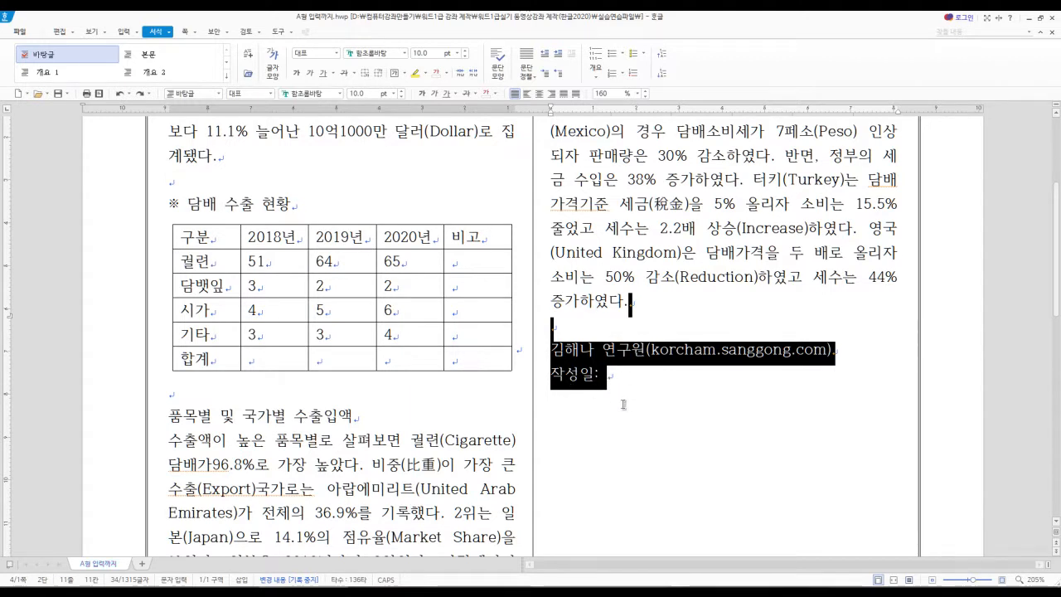
key(ctrl+z)
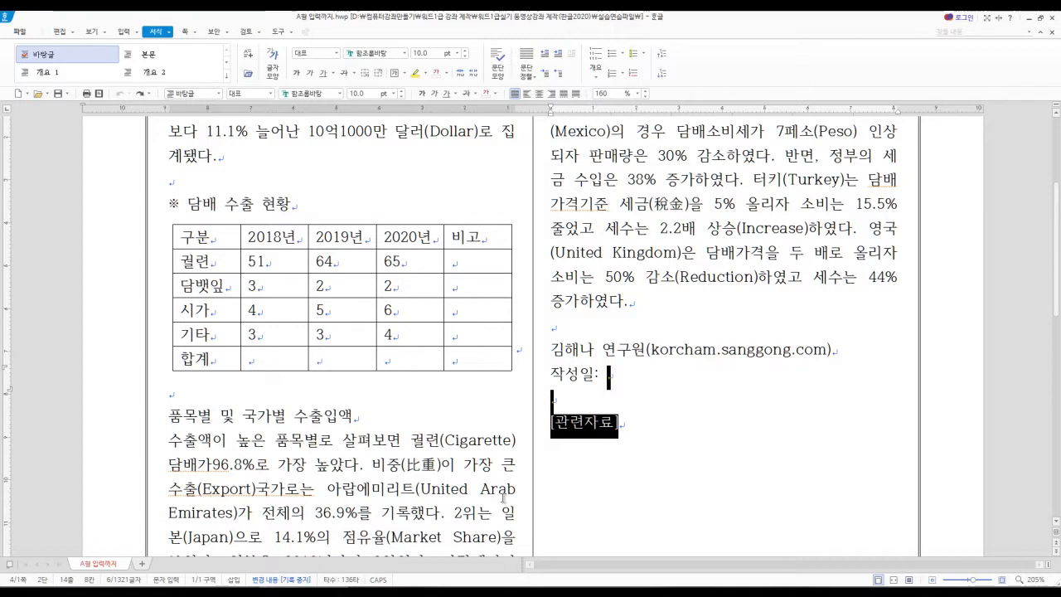
click(471, 490)
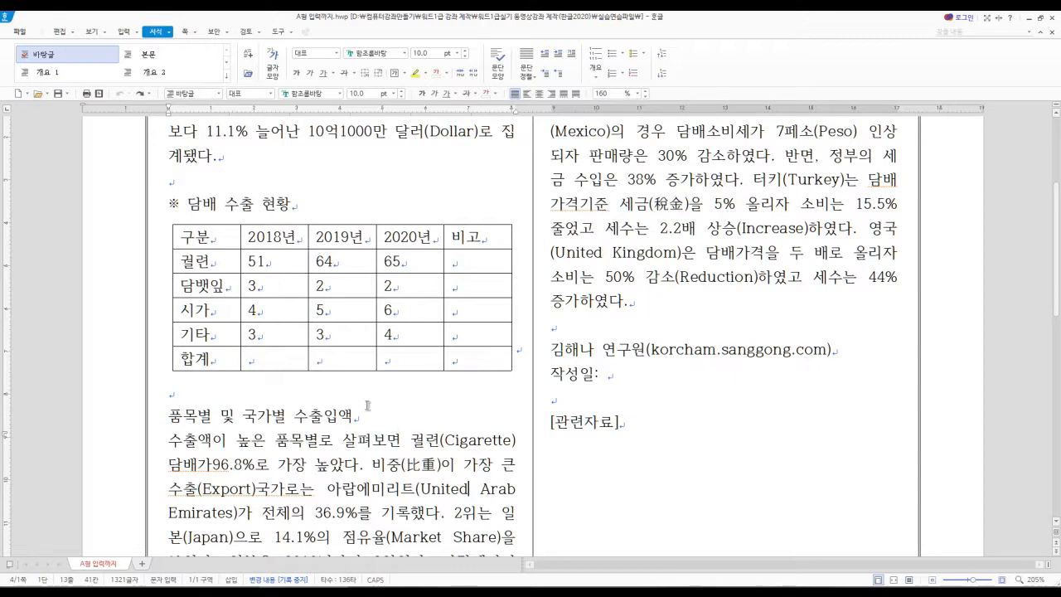
- Switch to Acrobat Reader and examine the title area and layout at the start of A형(문제).pdf
scroll(357, 414, up, 1)
scroll(338, 398, down, 1)
scroll(338, 398, up, 3)
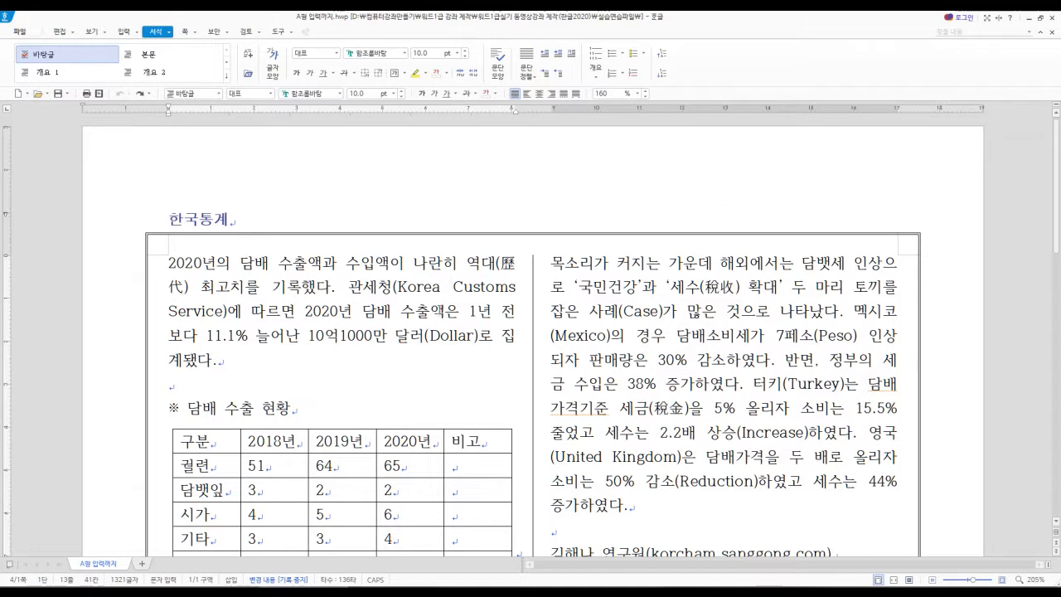
key(alt+Tab)
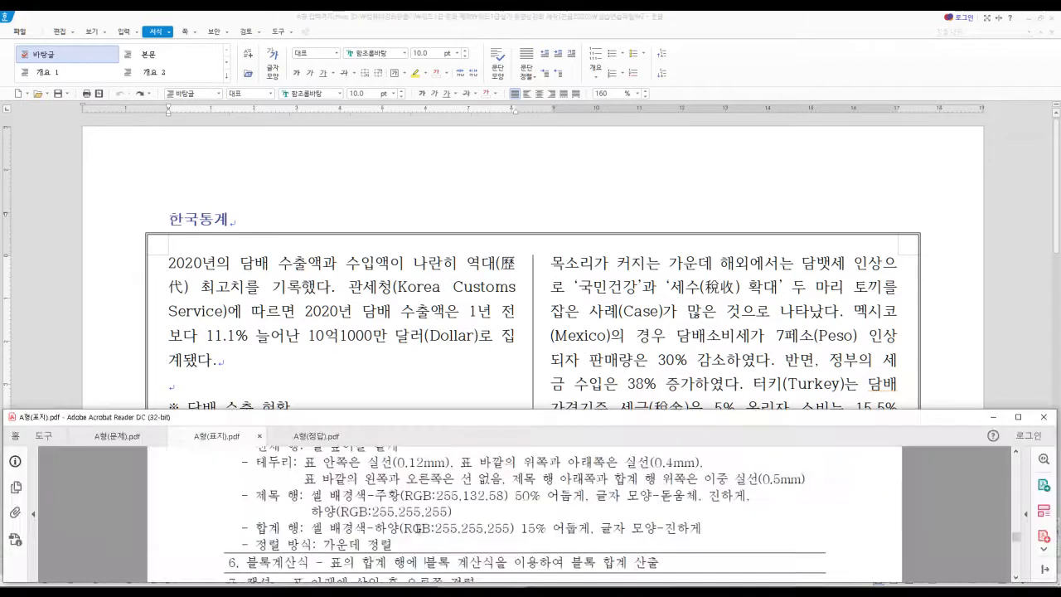
click(124, 440)
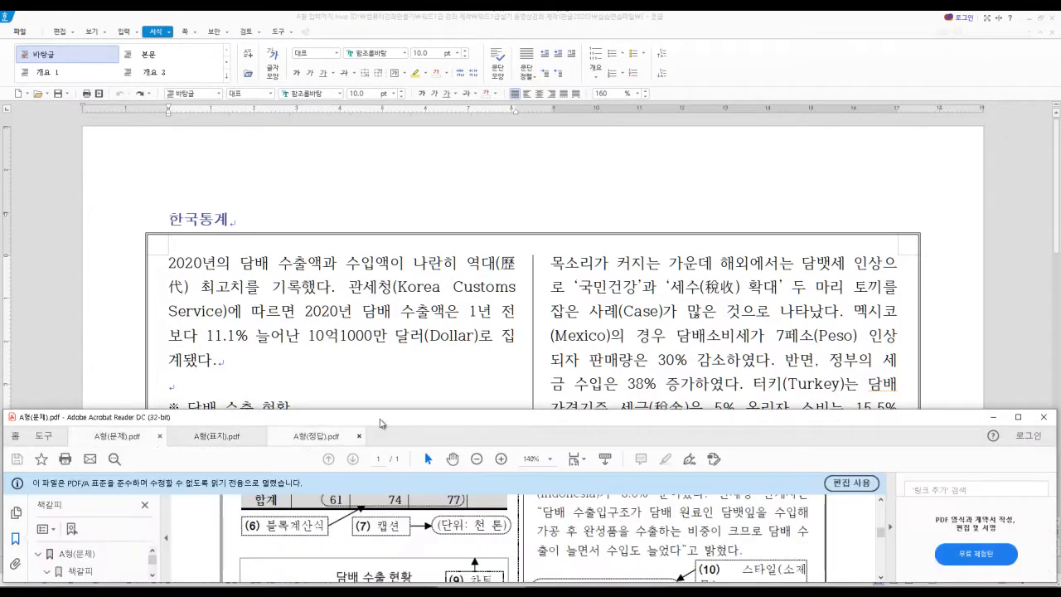
double_click(404, 418)
scroll(374, 223, up, 8)
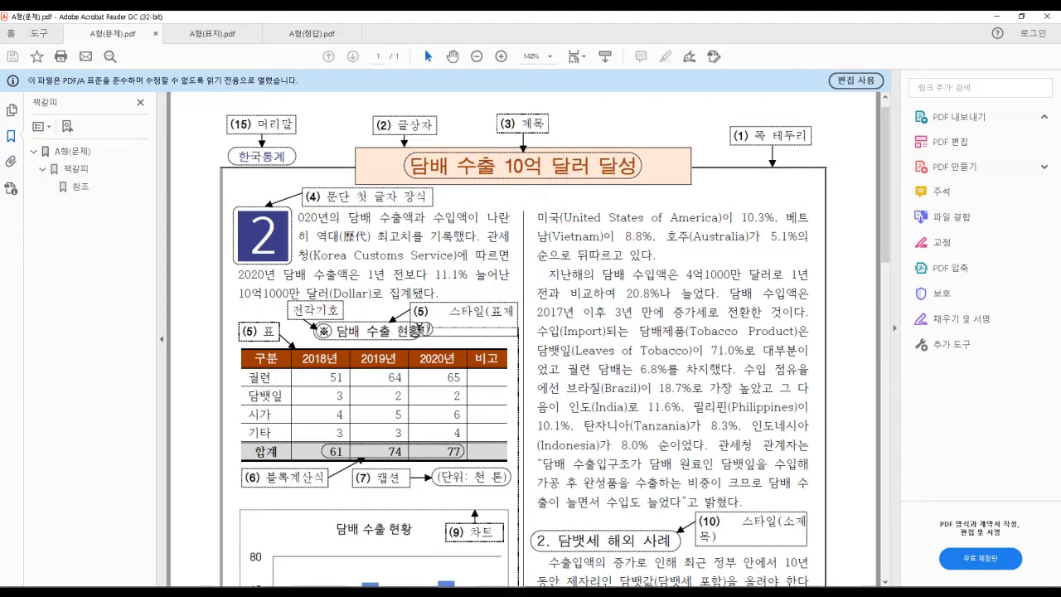
- Return to the Hangul document and insert an empty line above the opening paragraph
key(alt+Tab)
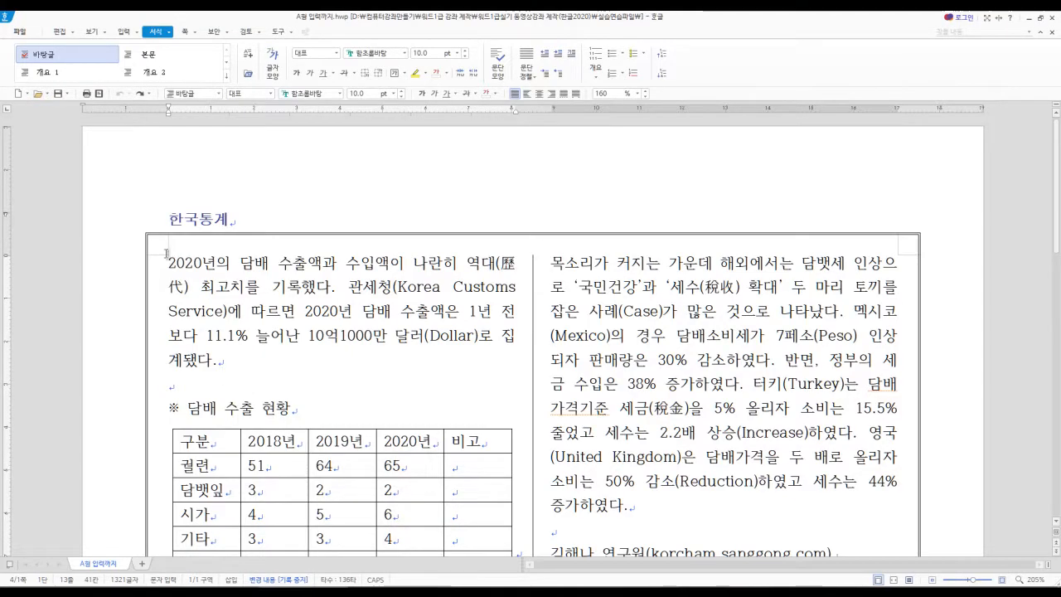
click(169, 263)
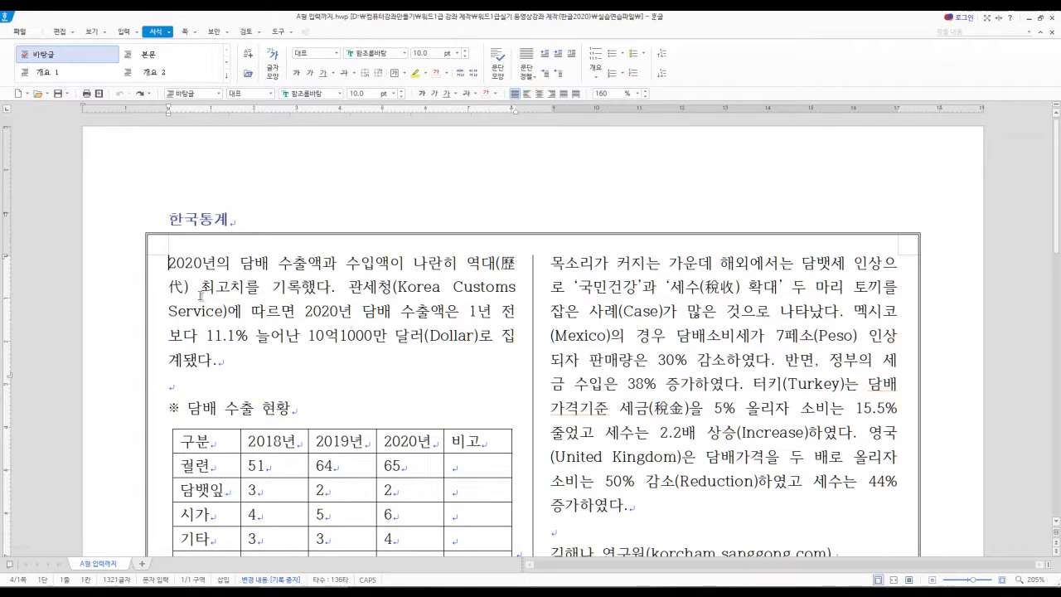
key(Return)
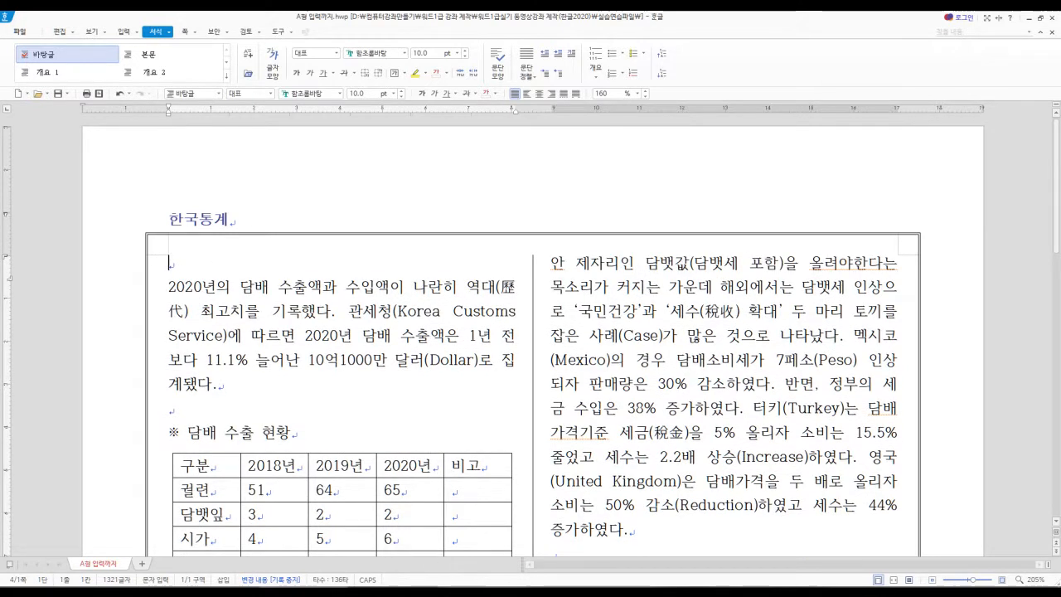
- Check the title wording in the PDF and enter 담배 수출 10억 달러 달성 on the empty first line
key(alt+Tab)
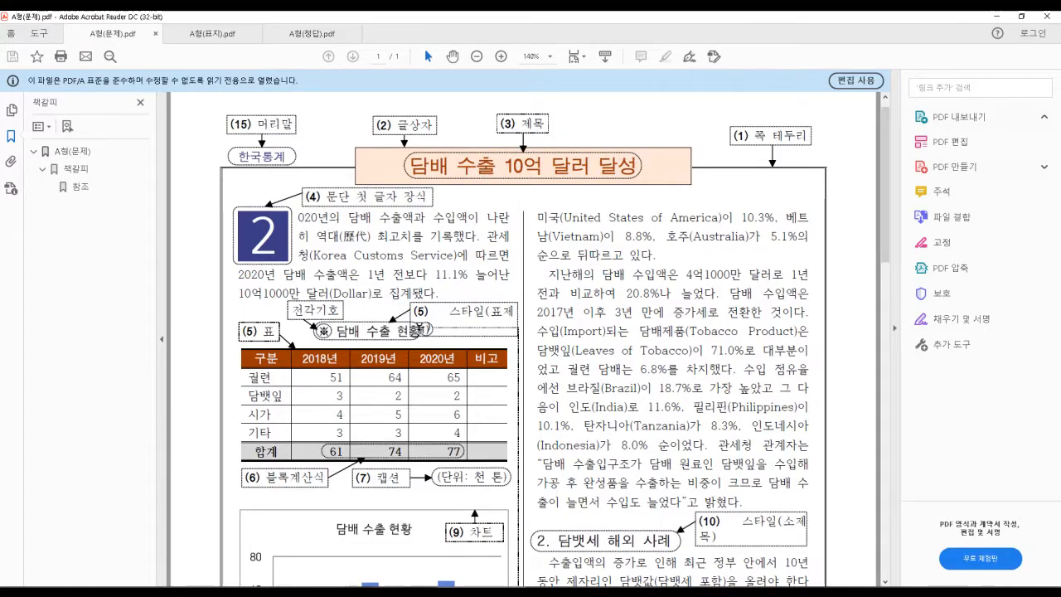
key(alt+Tab)
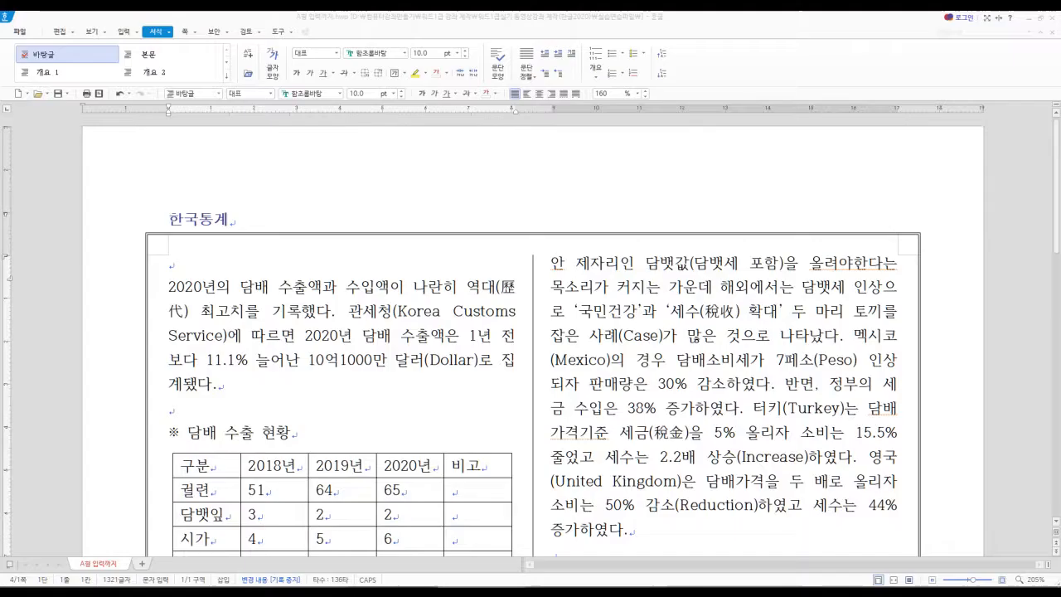
text(담)
text(배 수출 1)
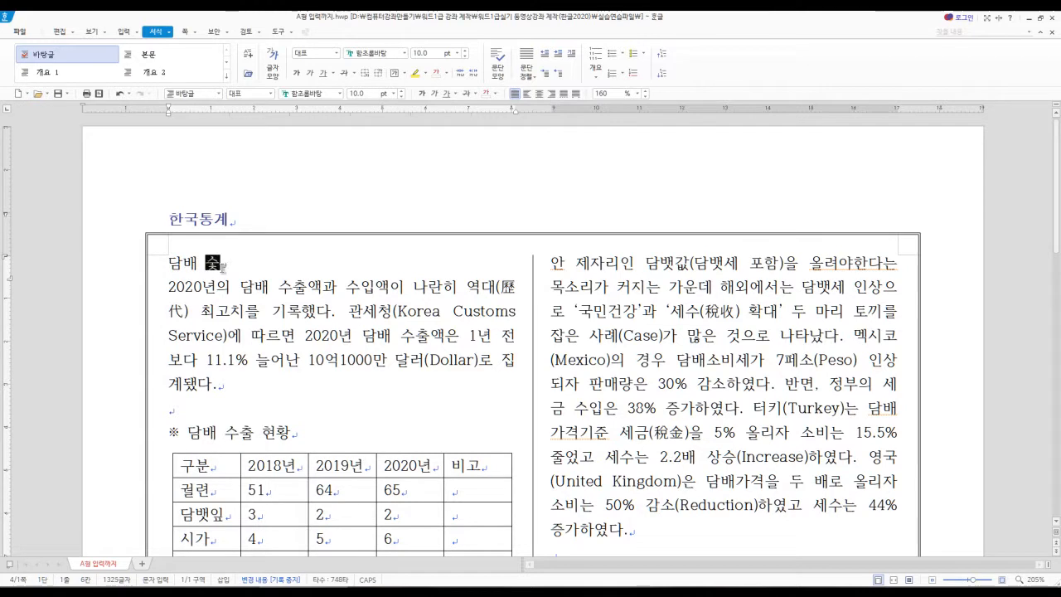
text(0억달러 다)
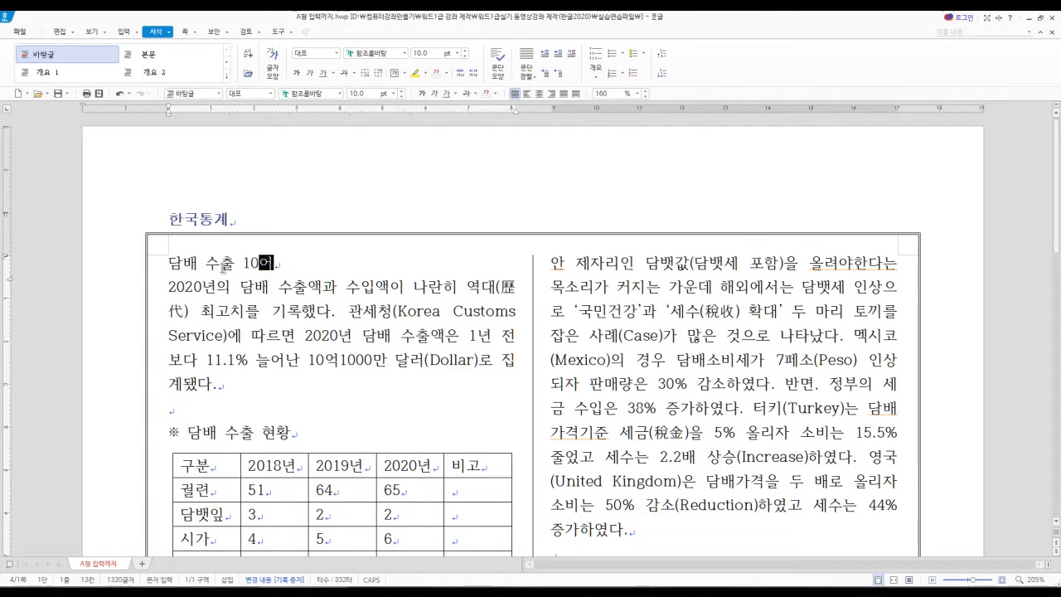
text(ㄹ성)
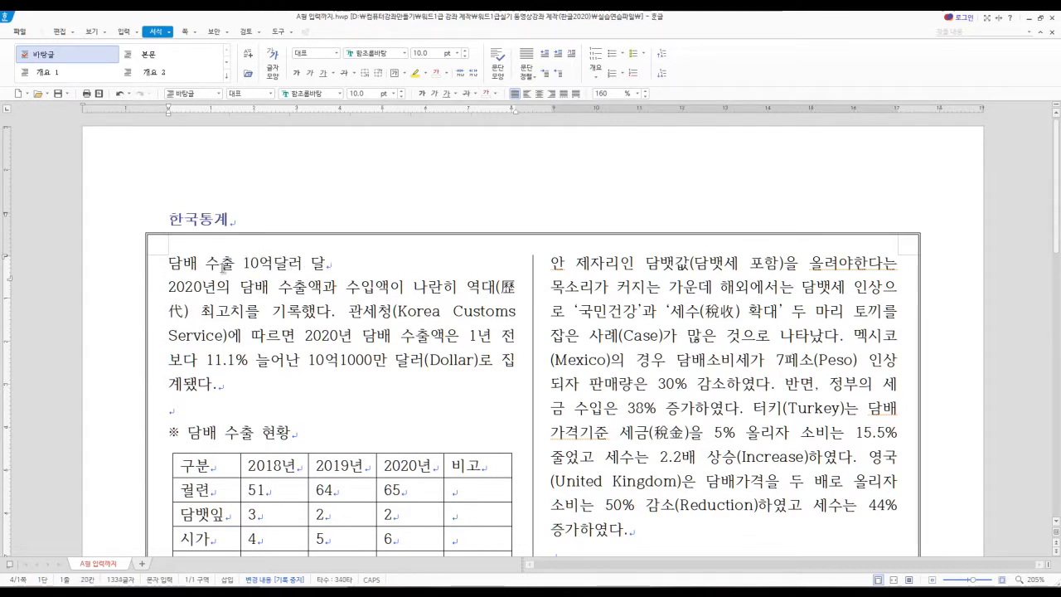
key(Left)
key(Left)
key(Left)
key(Left)
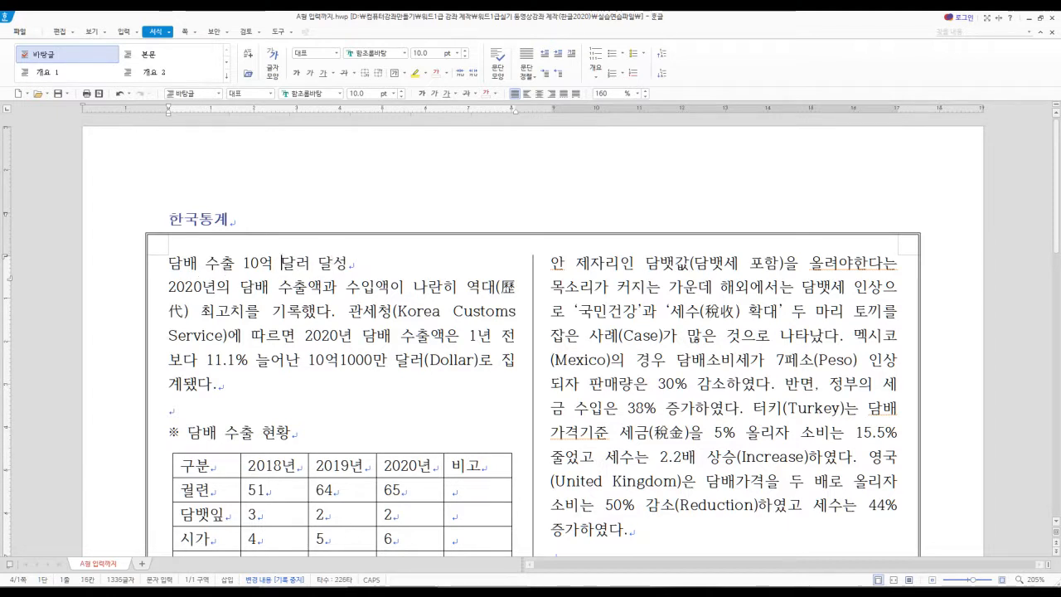
- Compare the entered title with the one in A형(문제).pdf and return to the body text in the Hangul document
key(alt+Tab)
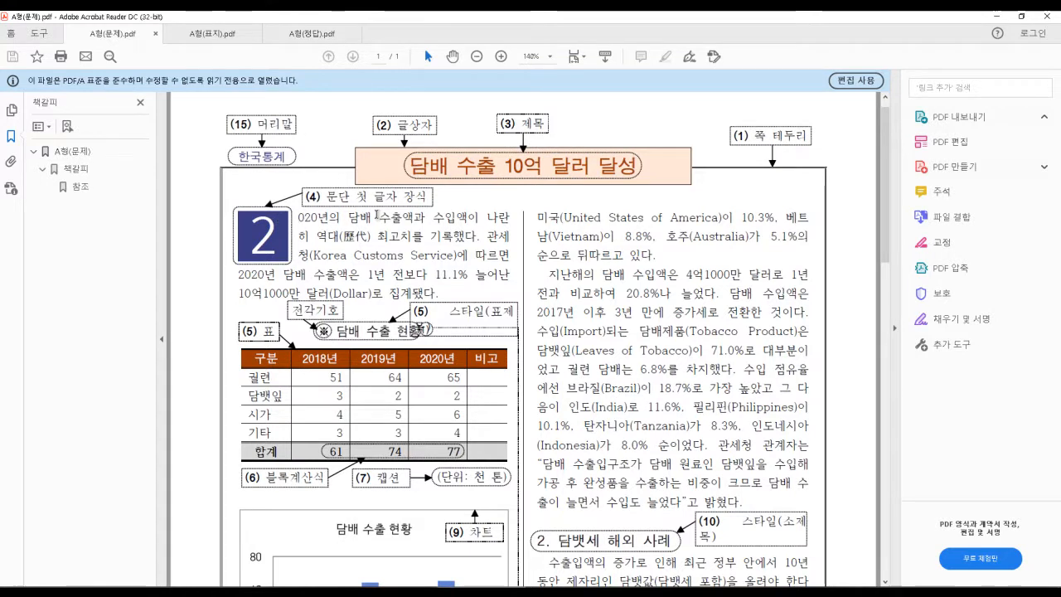
mouse_move(570, 591)
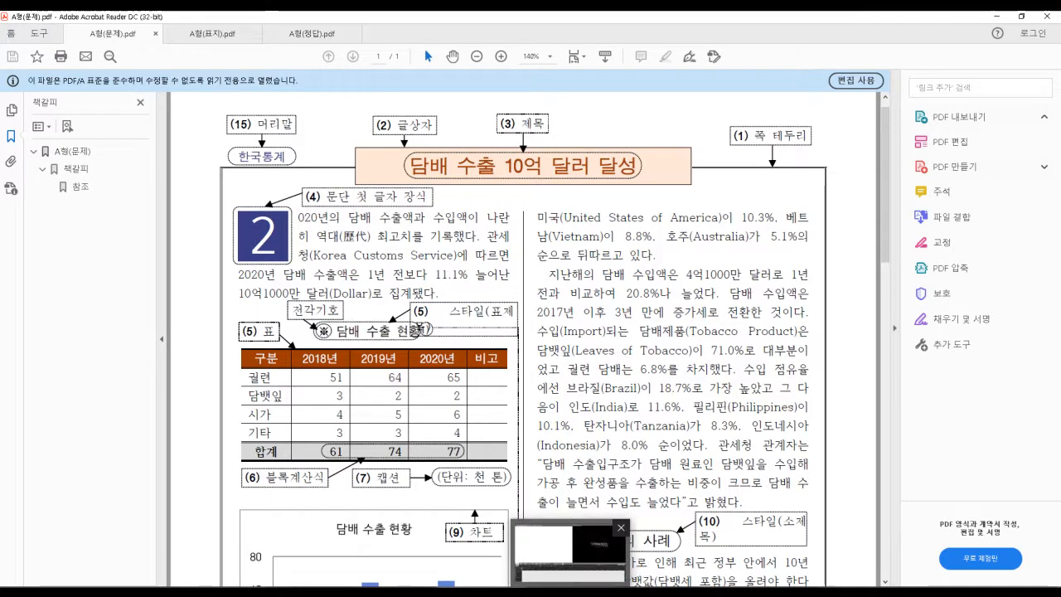
mouse_move(348, 591)
click(287, 551)
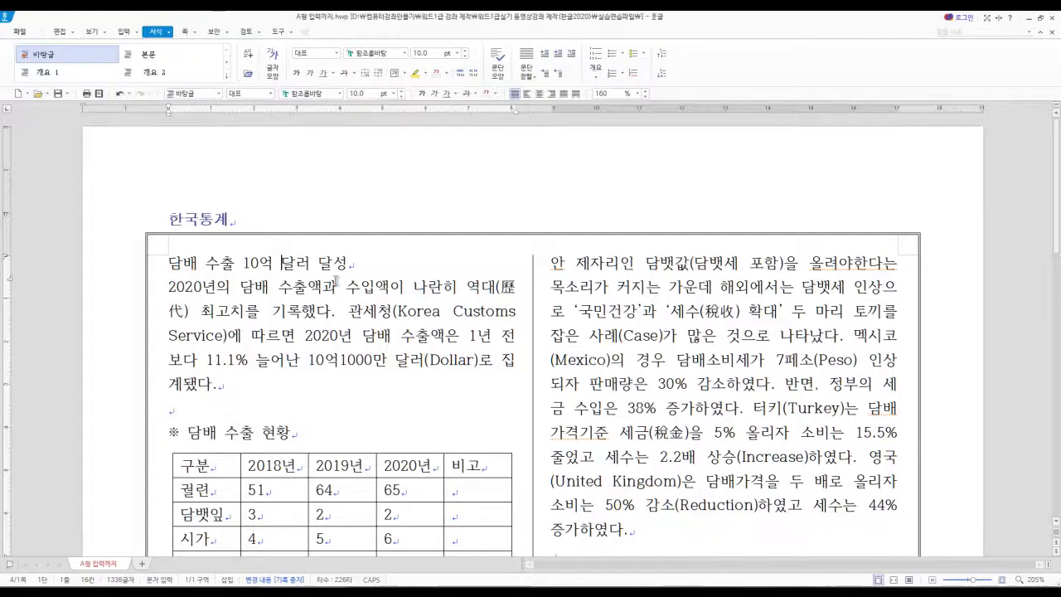
click(321, 336)
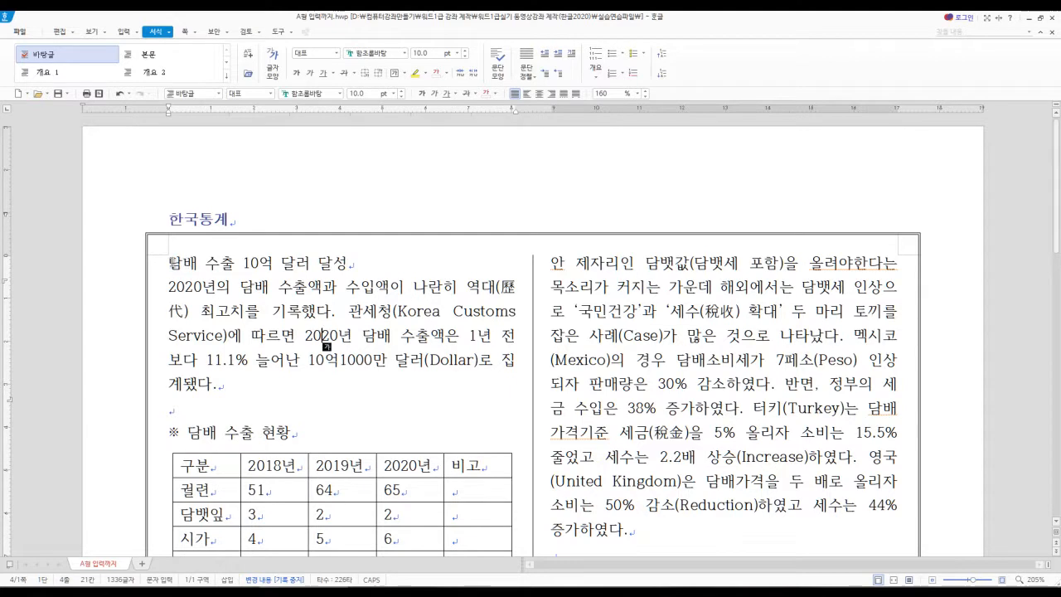
drag(170, 264, 358, 267)
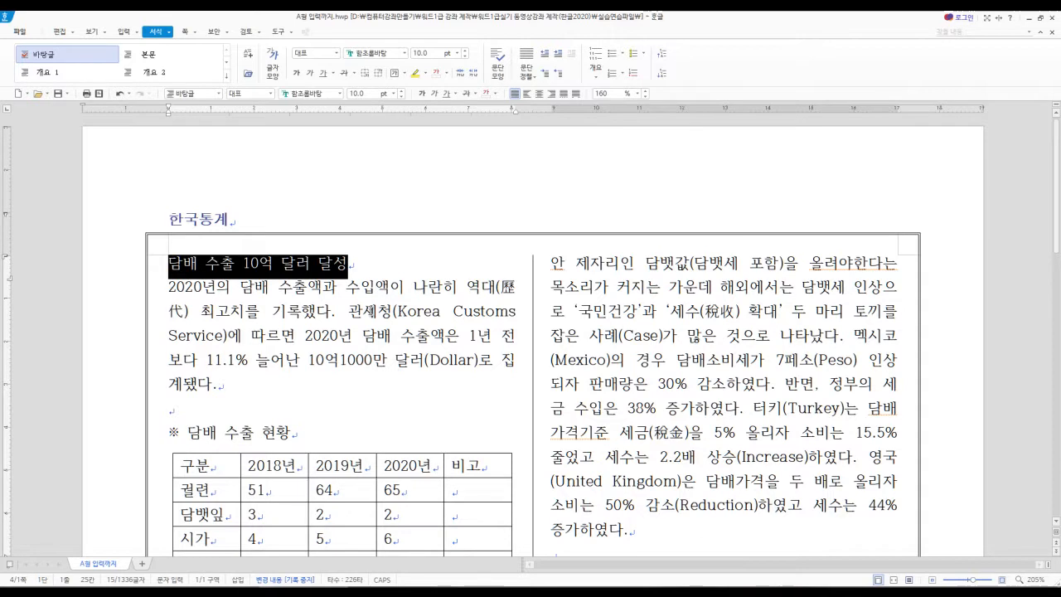
click(361, 268)
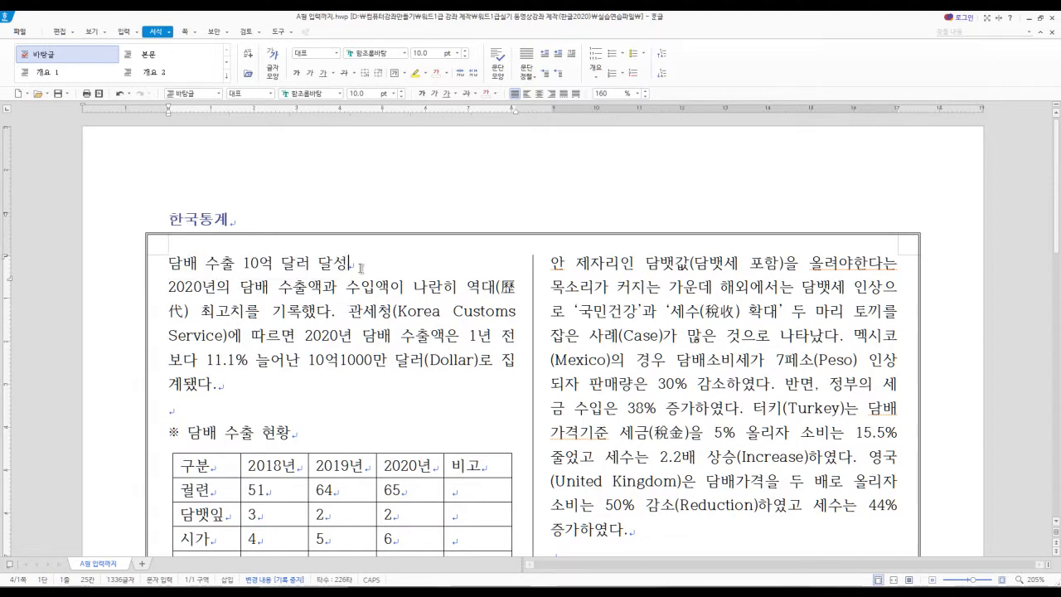
click(354, 312)
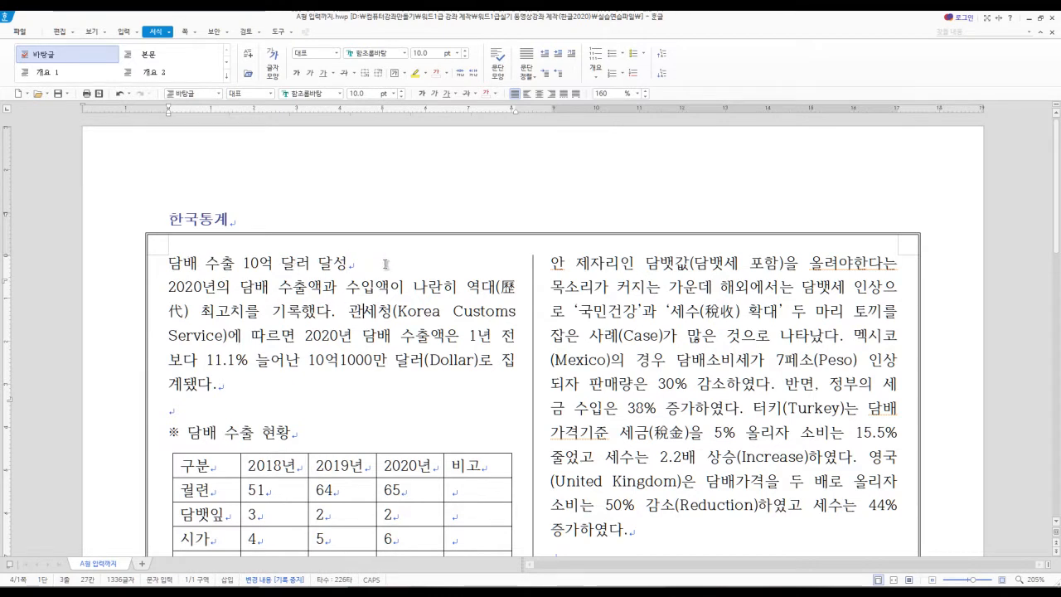
click(413, 302)
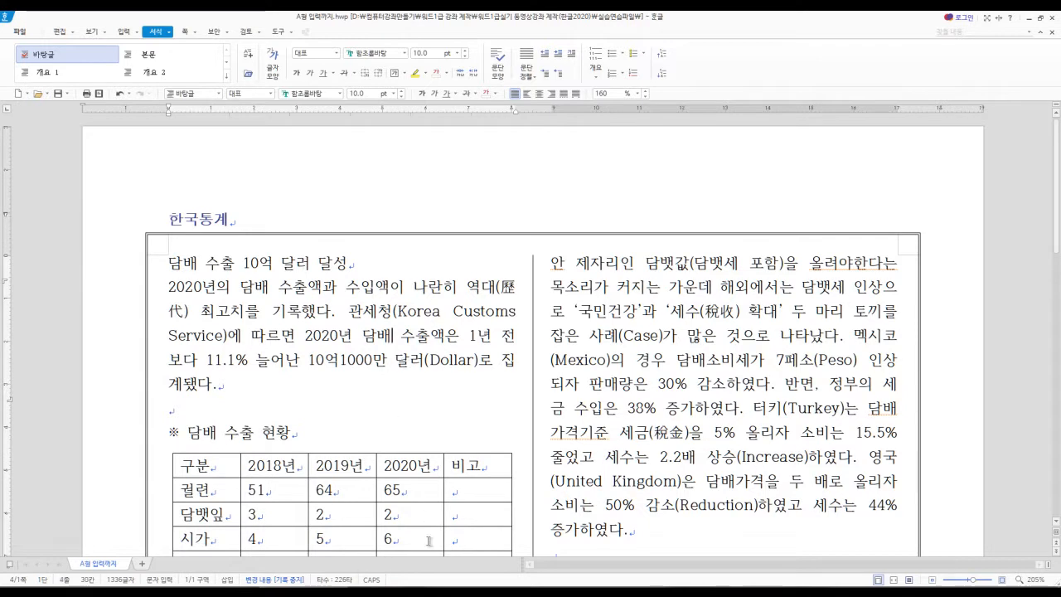
- Switch to Acrobat Reader and examine the numbered formatting callouts from header to footer in A형(문제).pdf
click(499, 592)
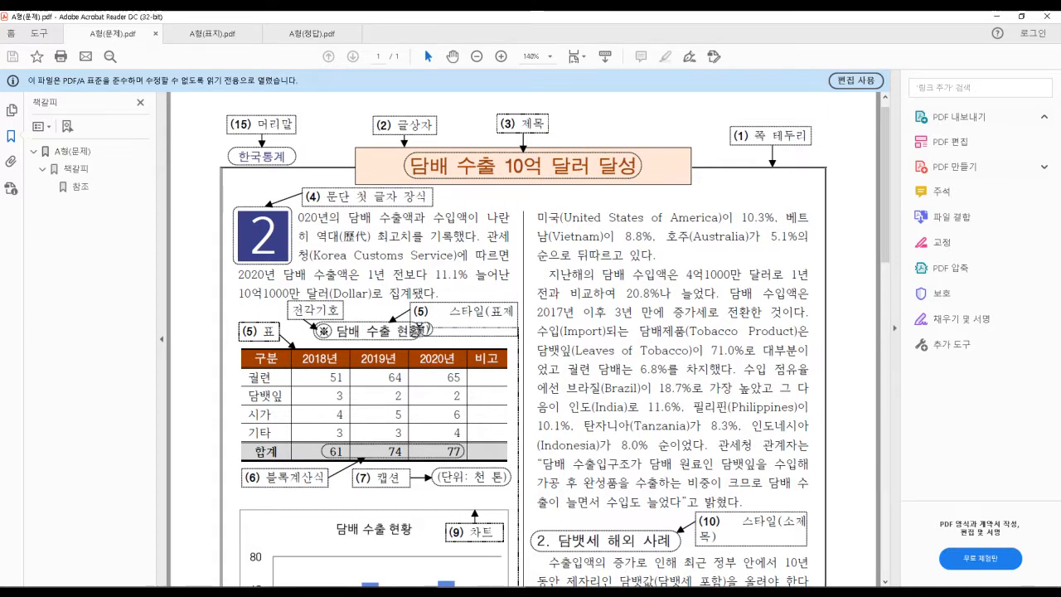
scroll(422, 330, down, 5)
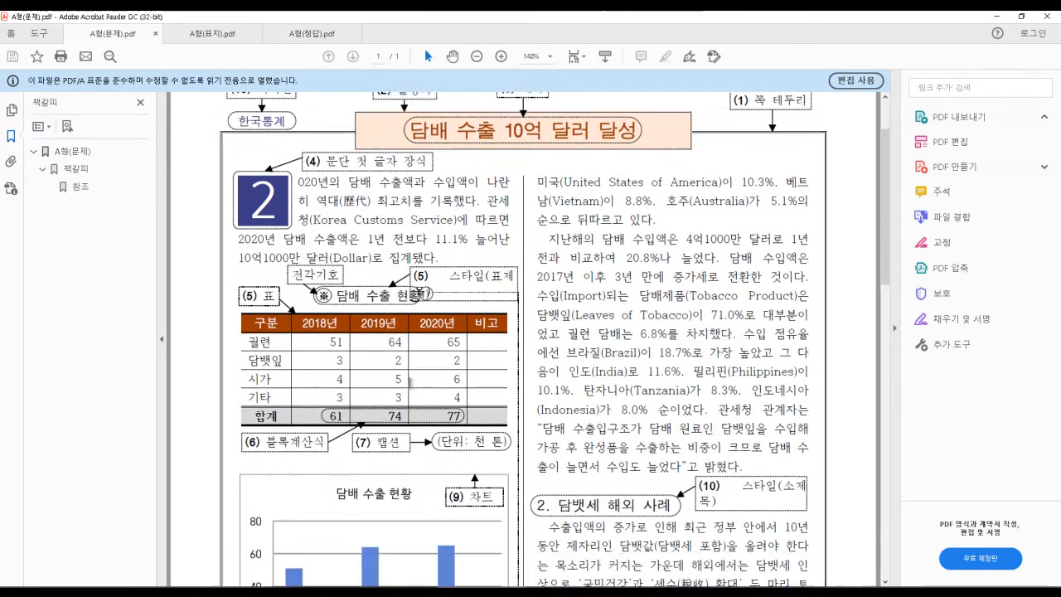
scroll(422, 460, down, 5)
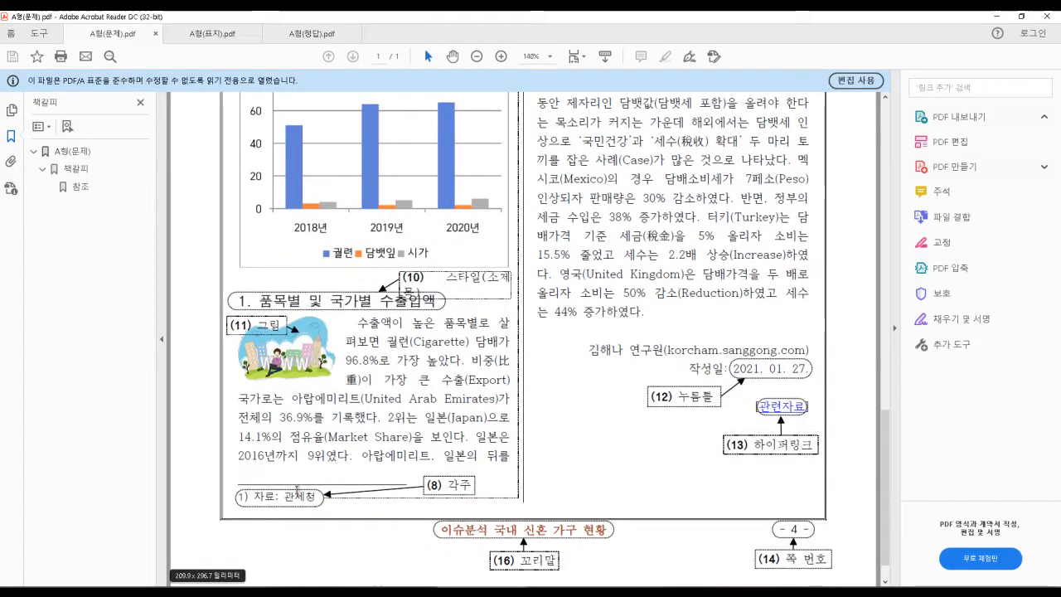
scroll(390, 471, up, 4)
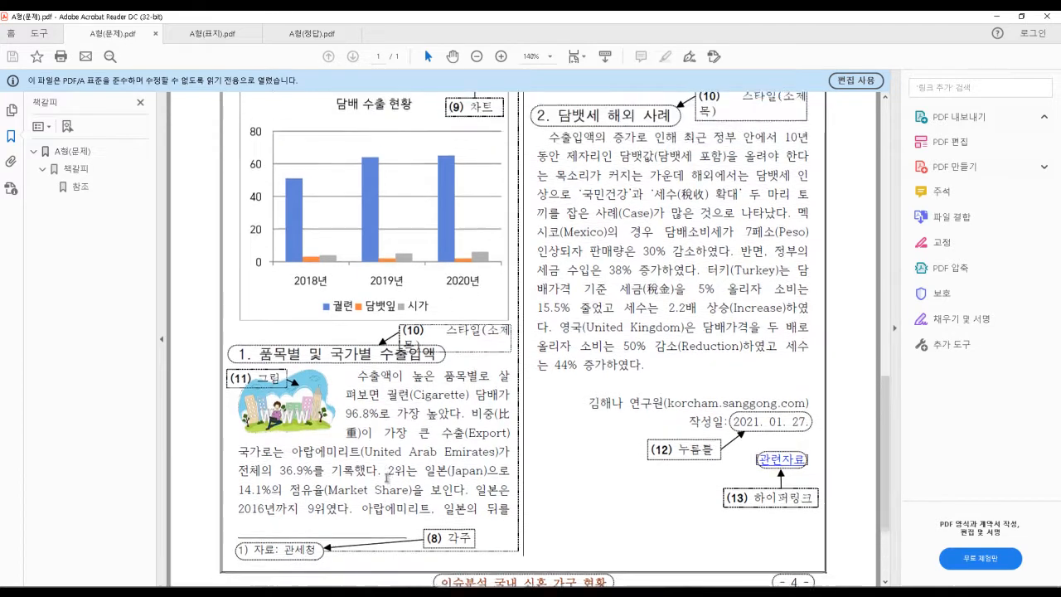
scroll(390, 471, up, 3)
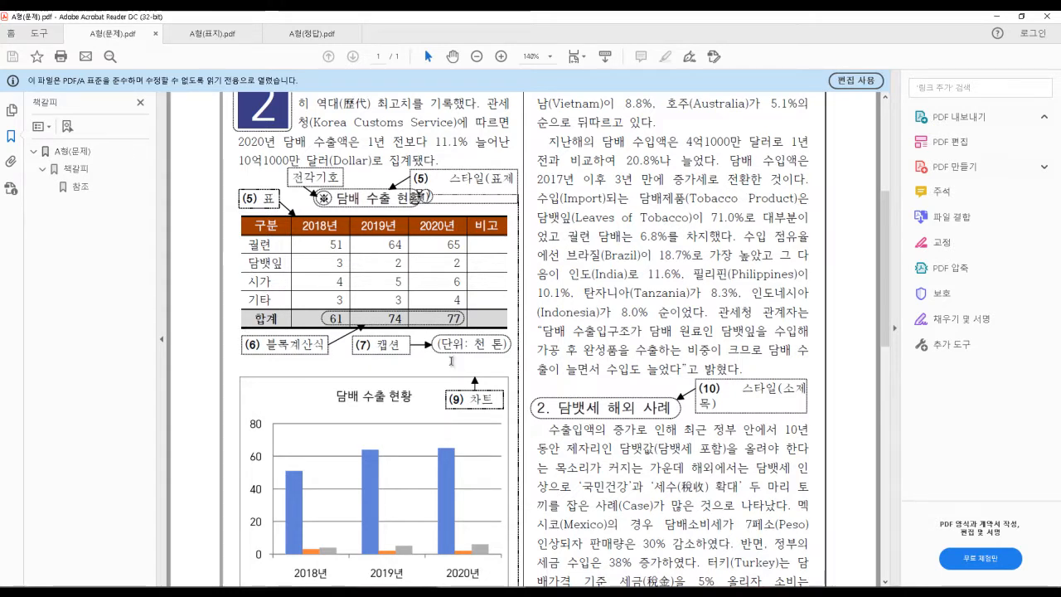
scroll(415, 380, up, 4)
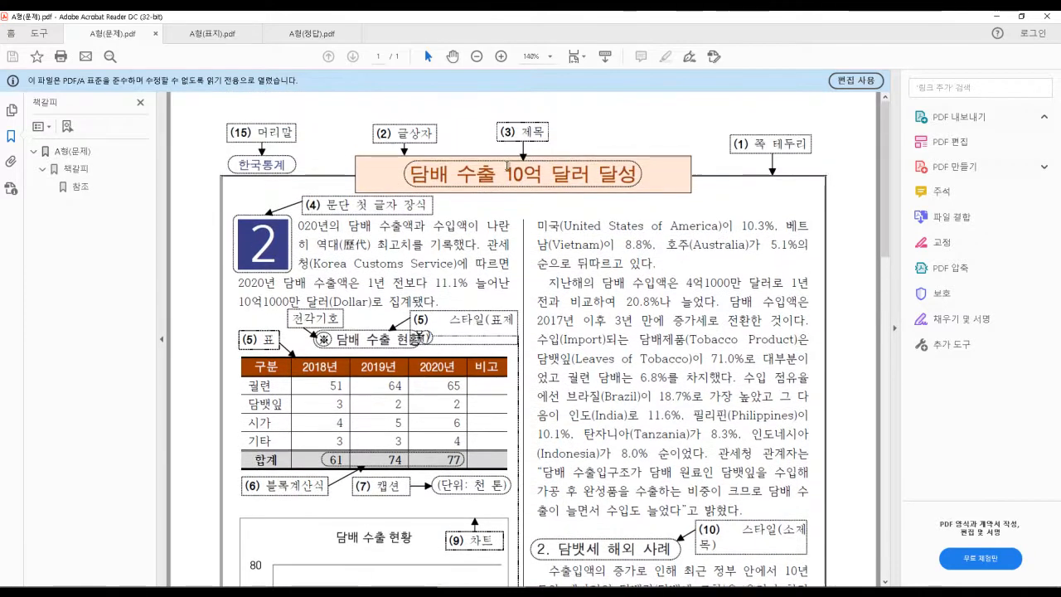
- Show the text box and title requirements of A형(표지).pdf in a restored window beneath a restored Hangul document window
click(213, 37)
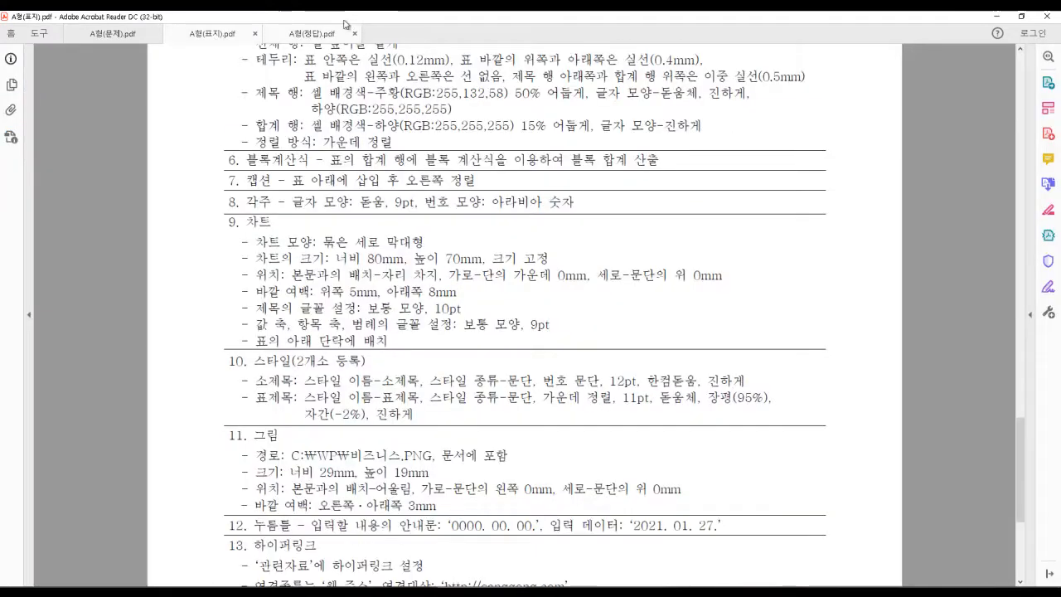
double_click(349, 17)
scroll(420, 494, up, 6)
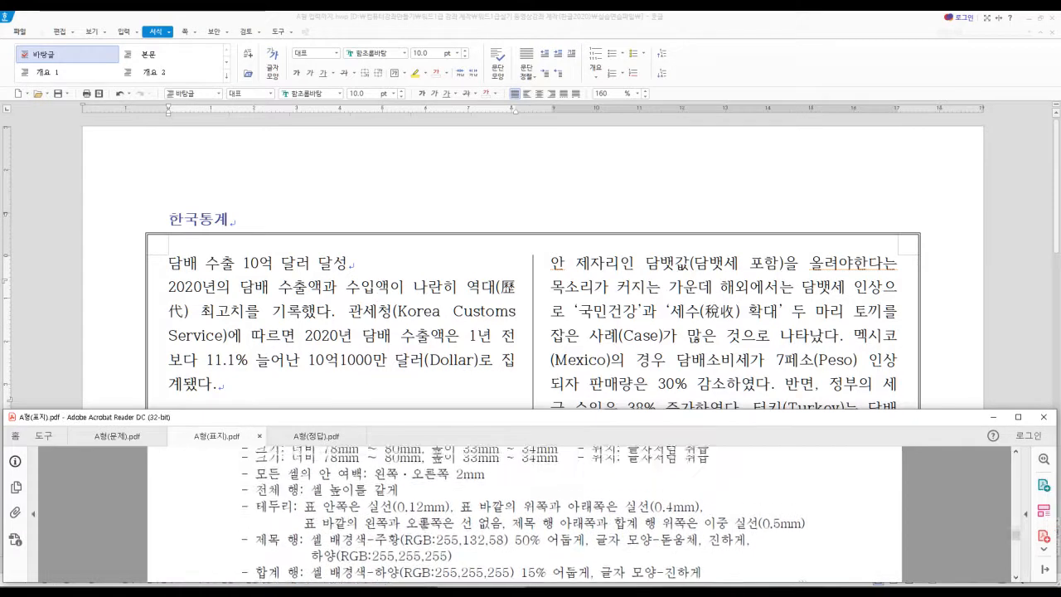
scroll(423, 528, down, 1)
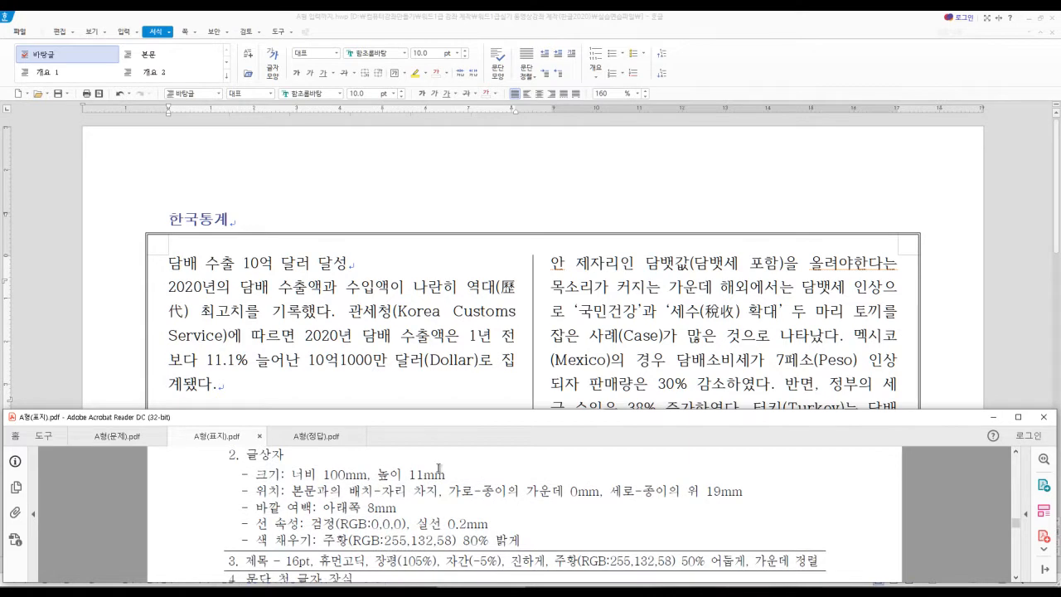
click(467, 286)
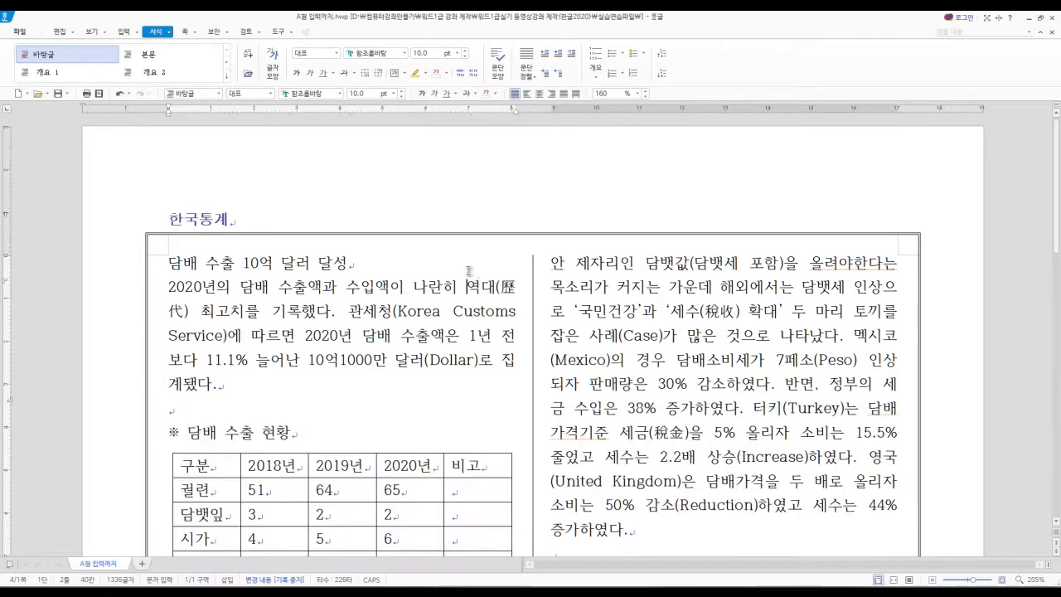
double_click(418, 19)
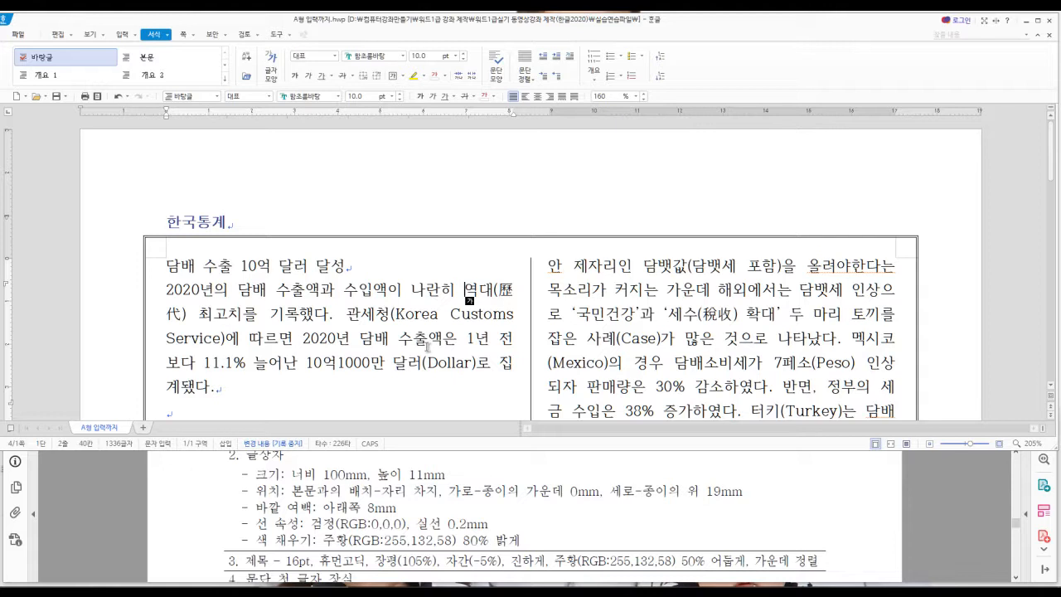
- Draw a text box about 93 mm wide and 11 mm high across the upper page border and move the title line into it
key(ctrl+n)
key(b)
key(Escape)
mouse_move(308, 217)
mouse_down()
mouse_move(456, 246)
mouse_move(706, 262)
mouse_up()
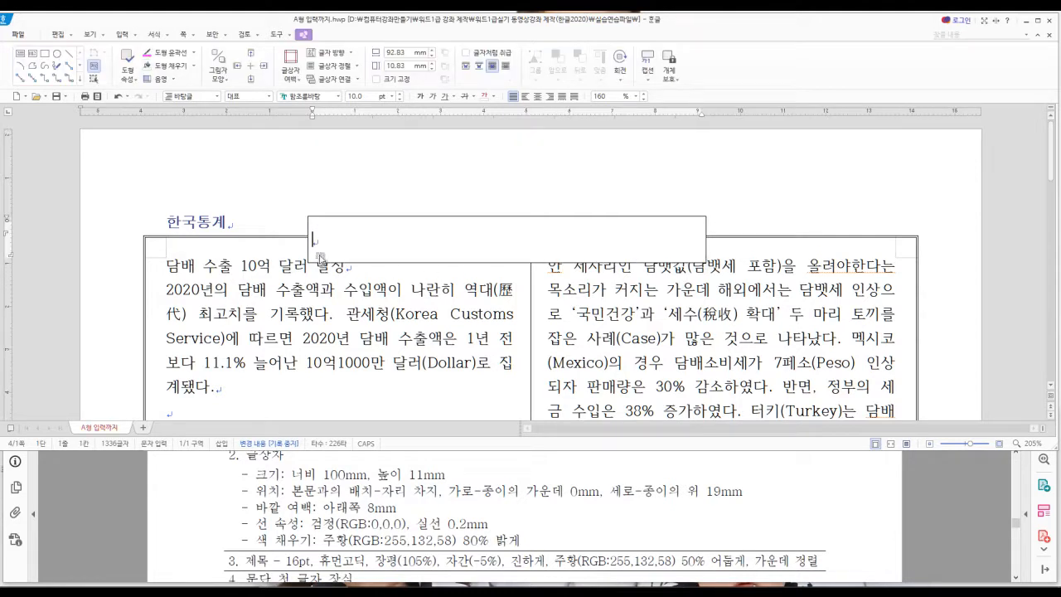
drag(166, 264, 348, 268)
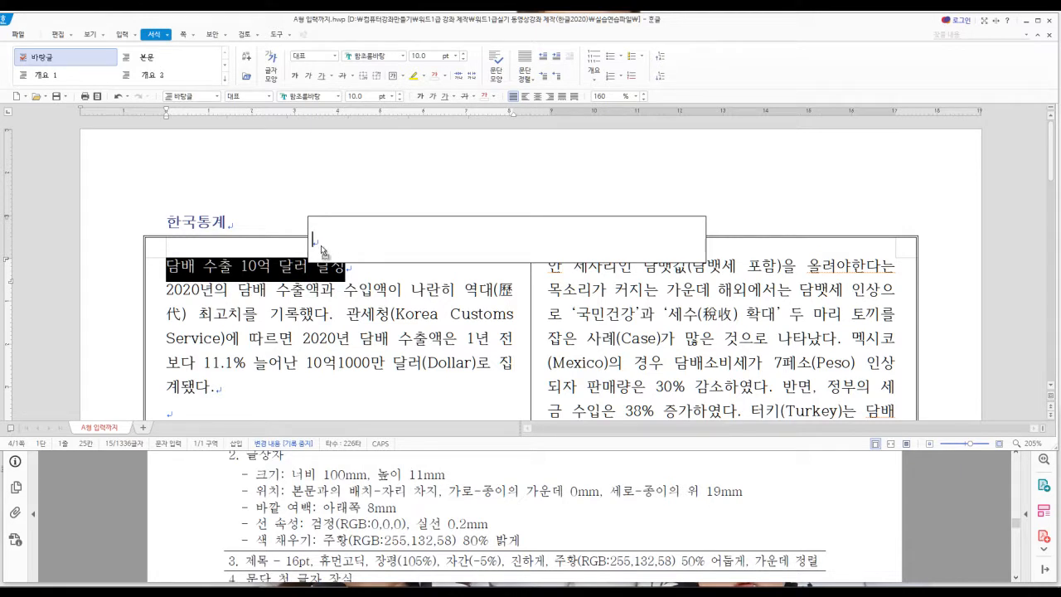
drag(323, 251, 323, 249)
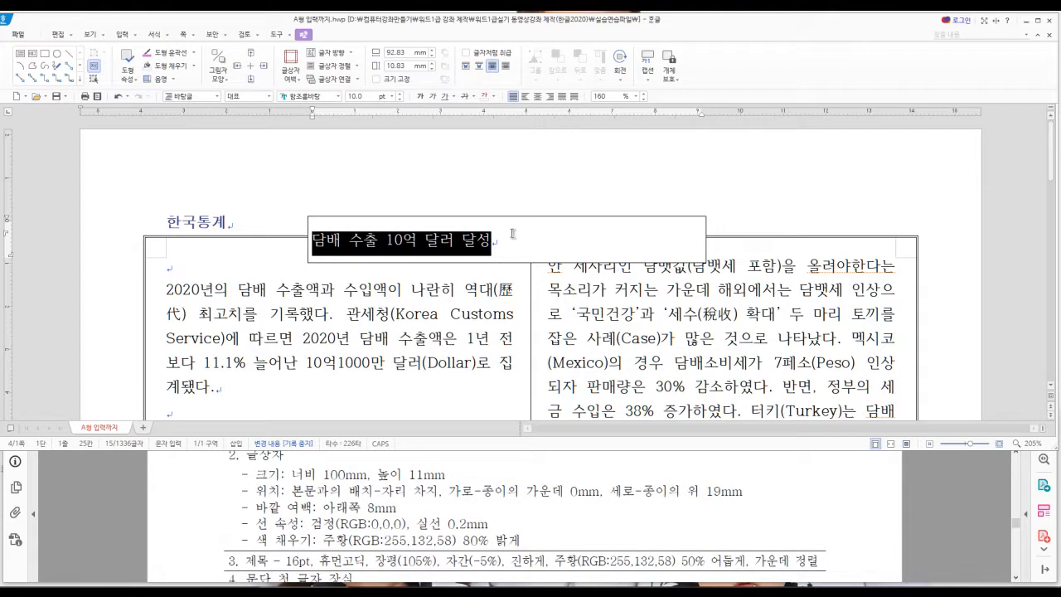
- Set the title text in the text box to 16 pt with the 휴먼고딕 font
key(alt+l)
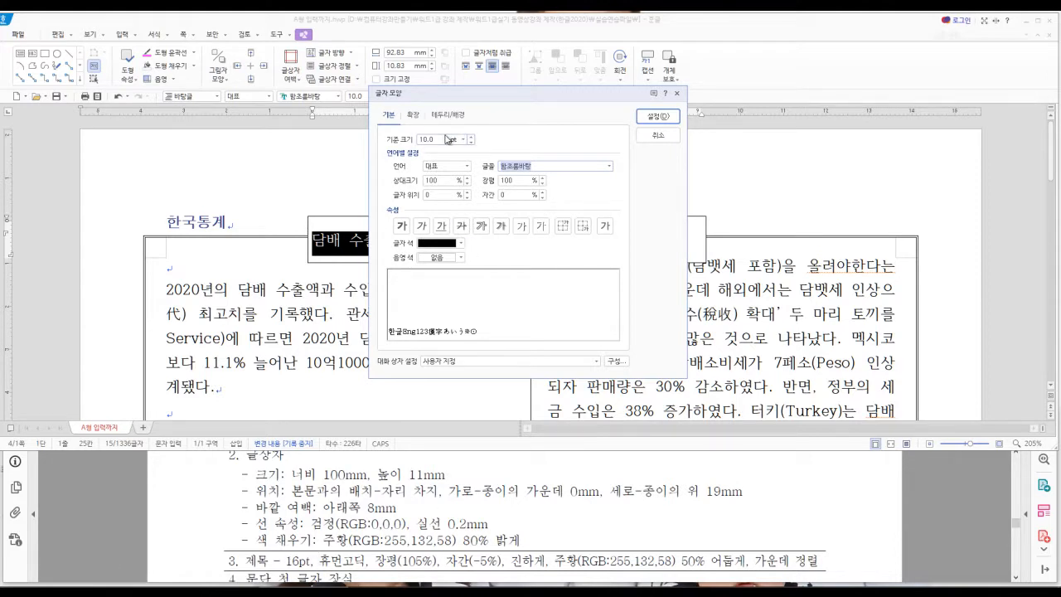
double_click(443, 139)
text(16)
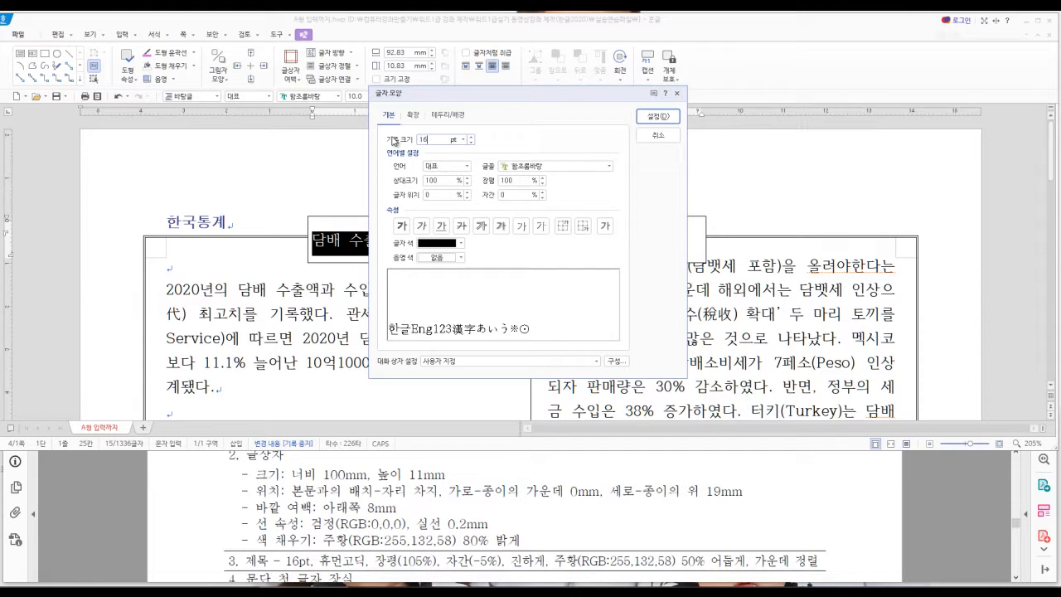
key(Tab)
key(Tab)
click(608, 166)
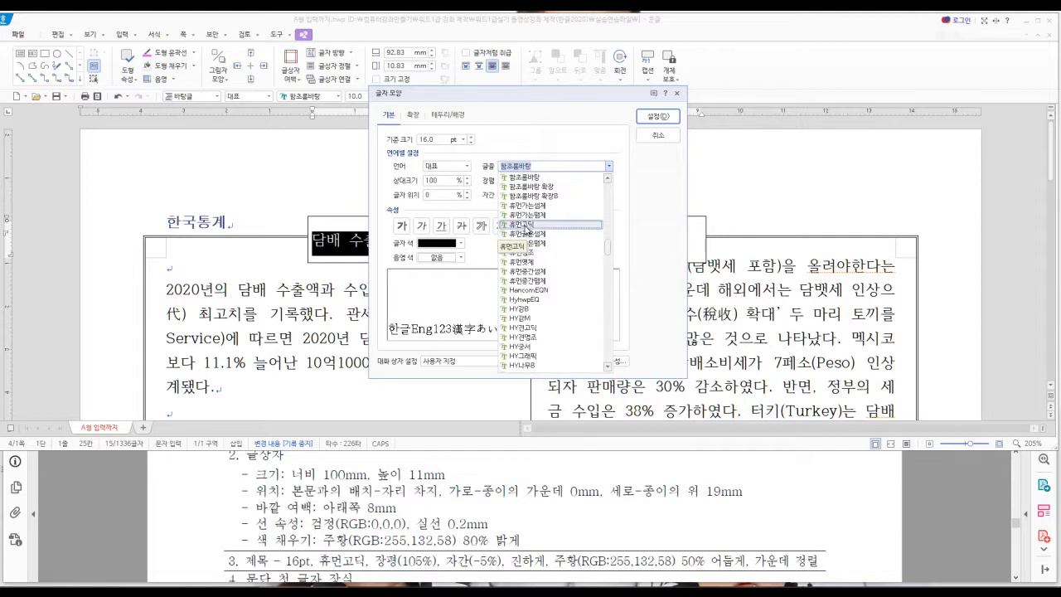
click(525, 225)
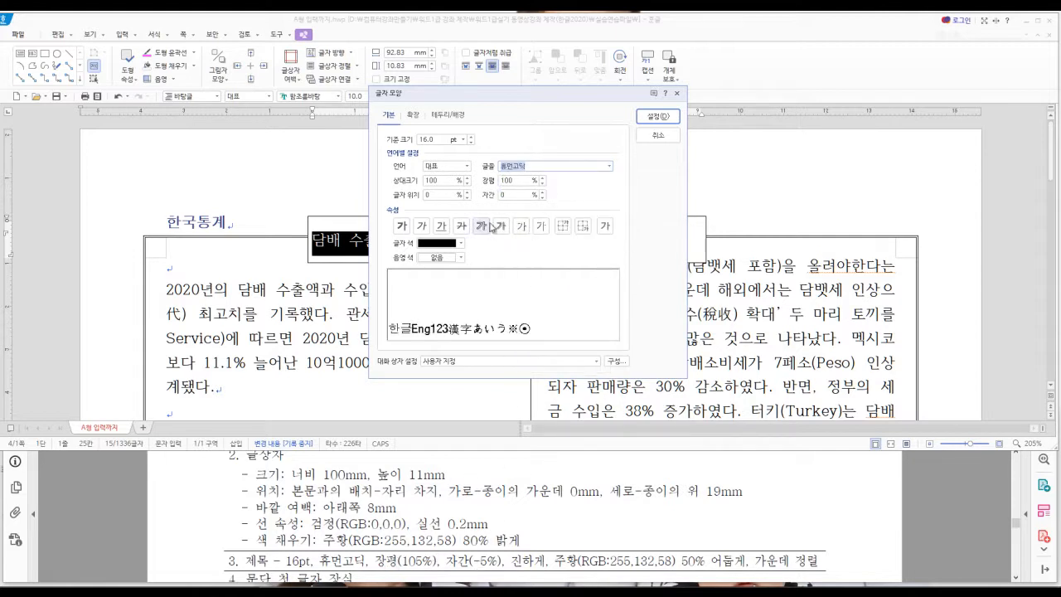
- Set the title's character width (장평) to 105% and letter spacing (자간) to -5%, and make it bold
key(Tab)
key(Tab)
text(105)
key(Tab)
key(Tab)
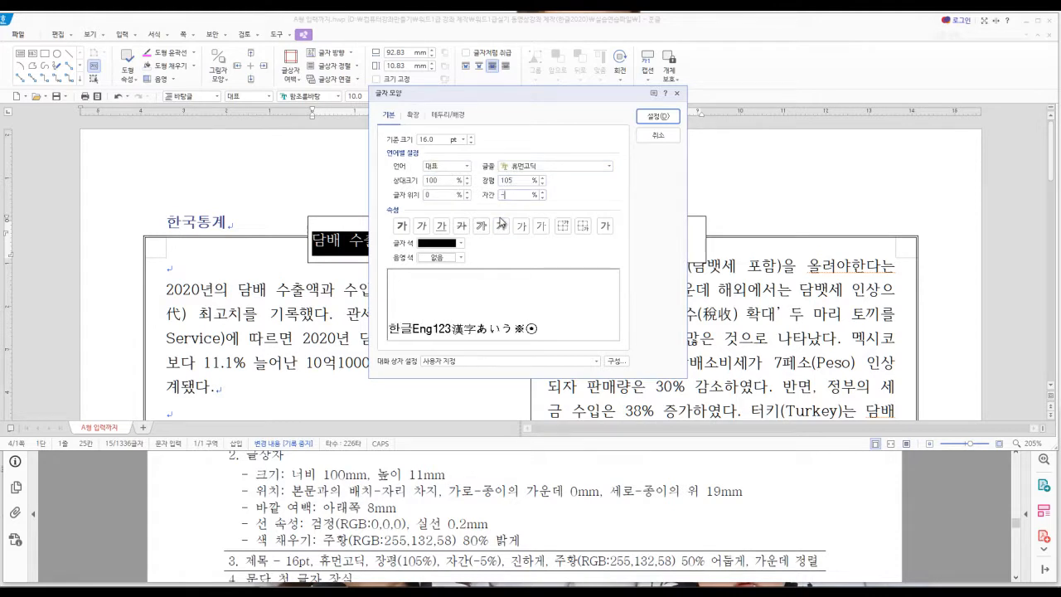
text(-5)
key(ctrl+b)
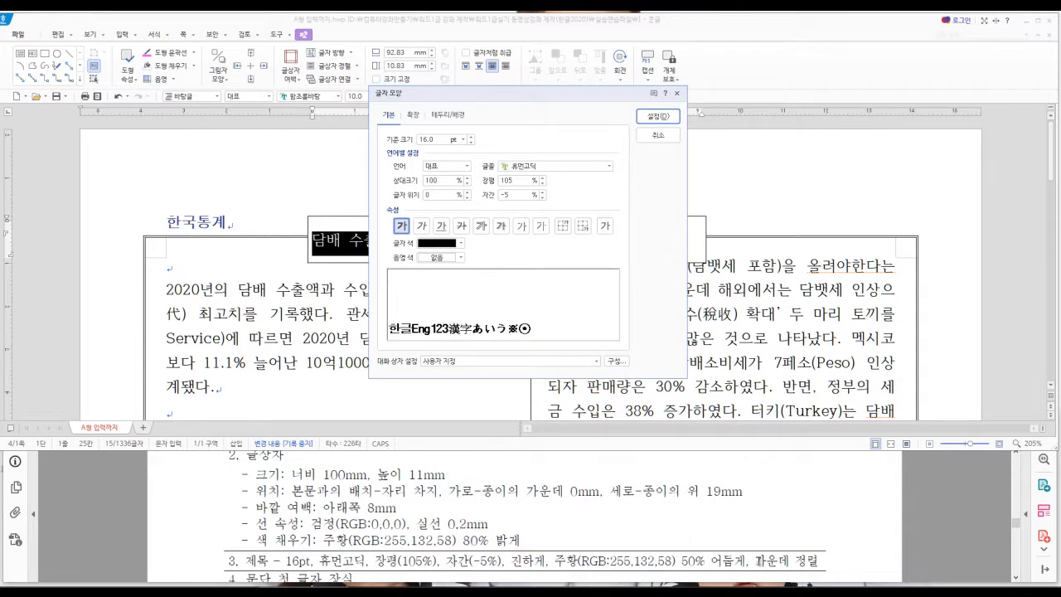
- Color the title 주황(RGB:255,132,58) 50% 어둡게, apply the character settings and center it in the text box
click(462, 245)
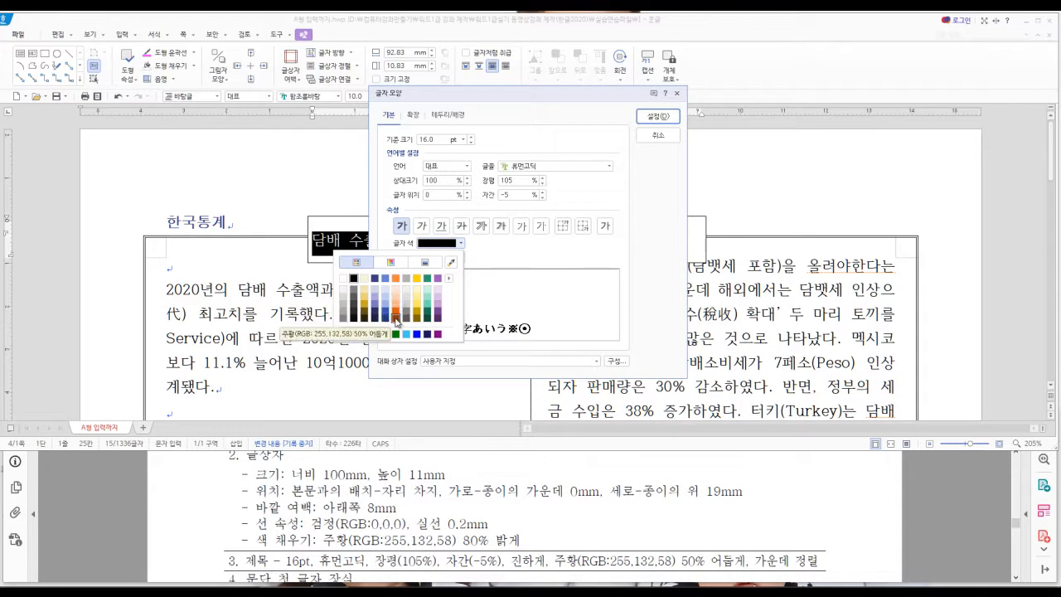
click(449, 279)
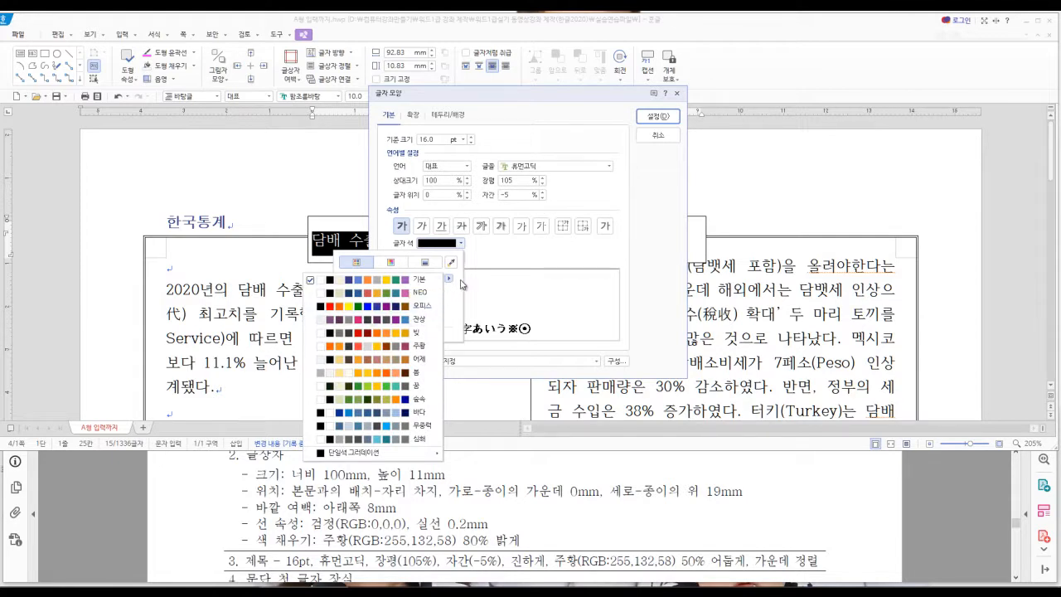
click(461, 281)
click(461, 245)
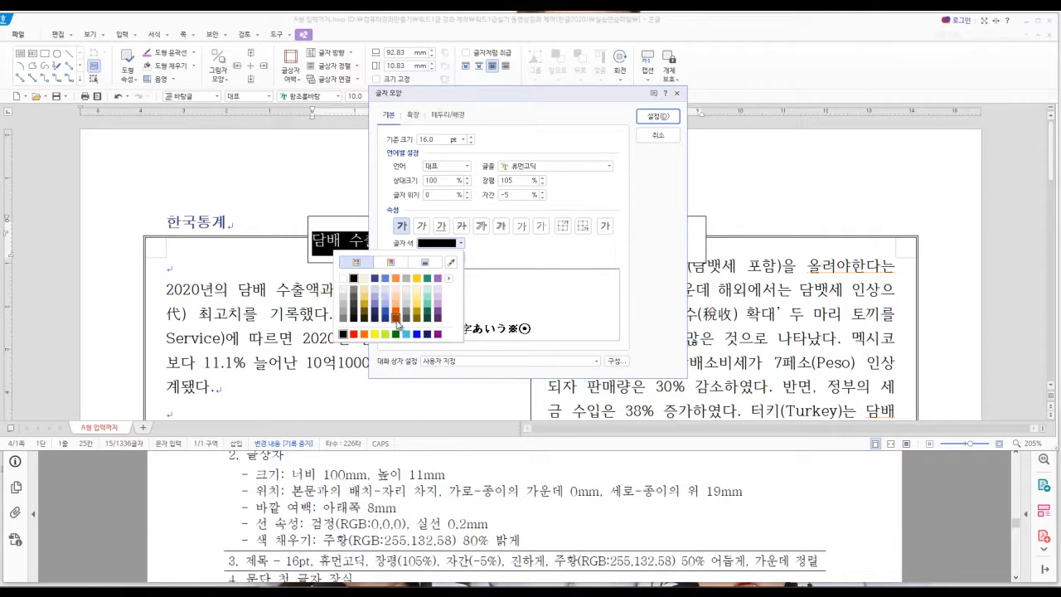
click(396, 323)
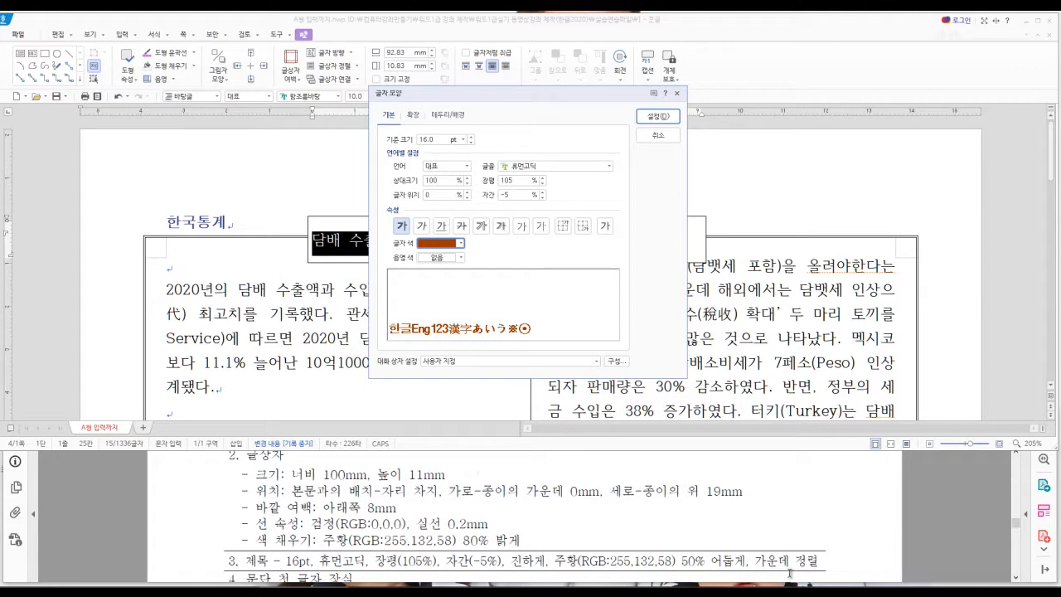
click(659, 121)
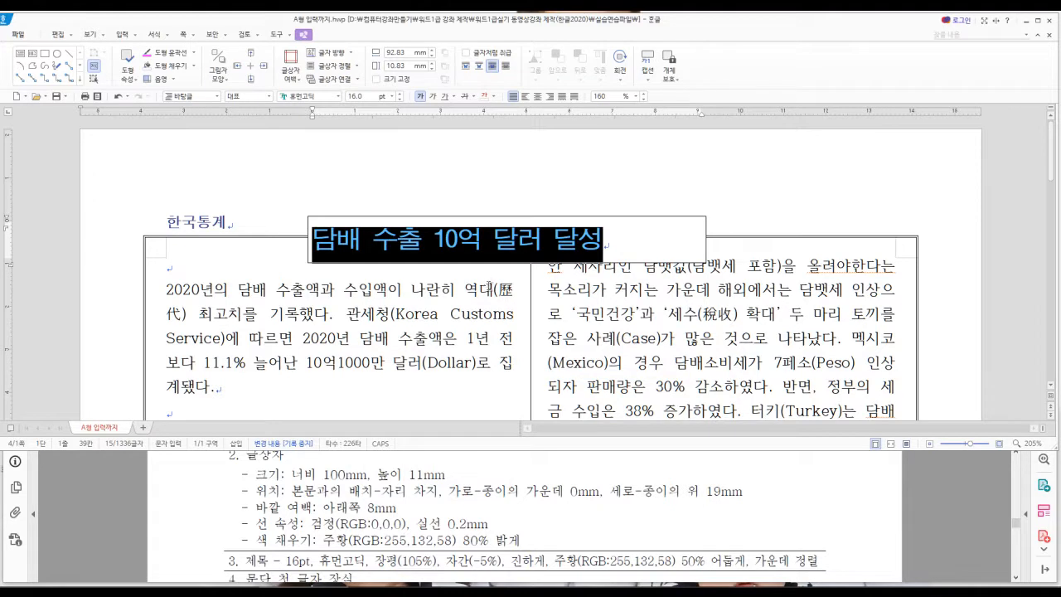
key(ctrl+shift+c)
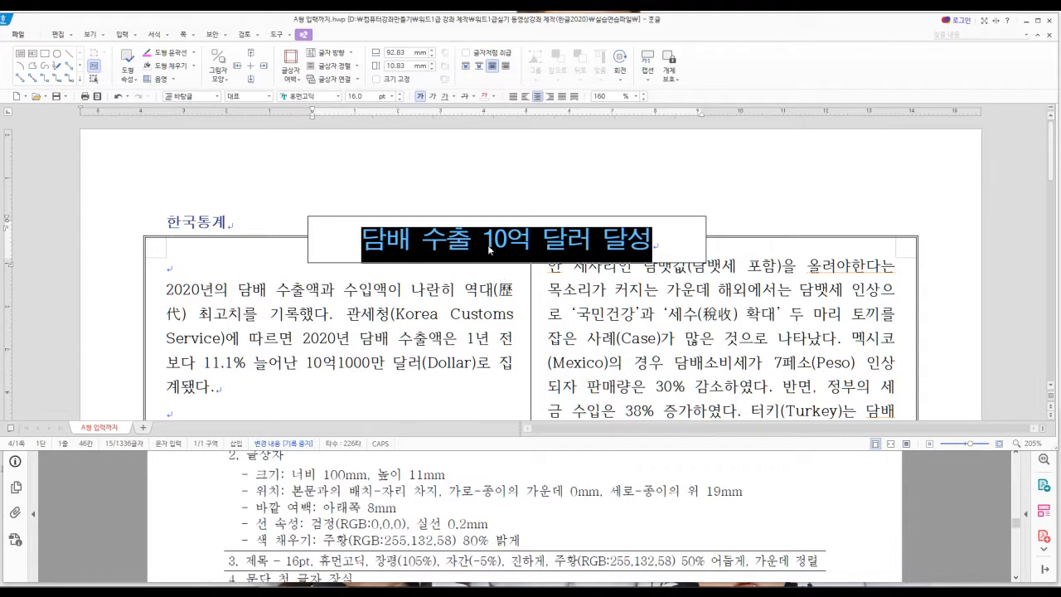
key(Escape)
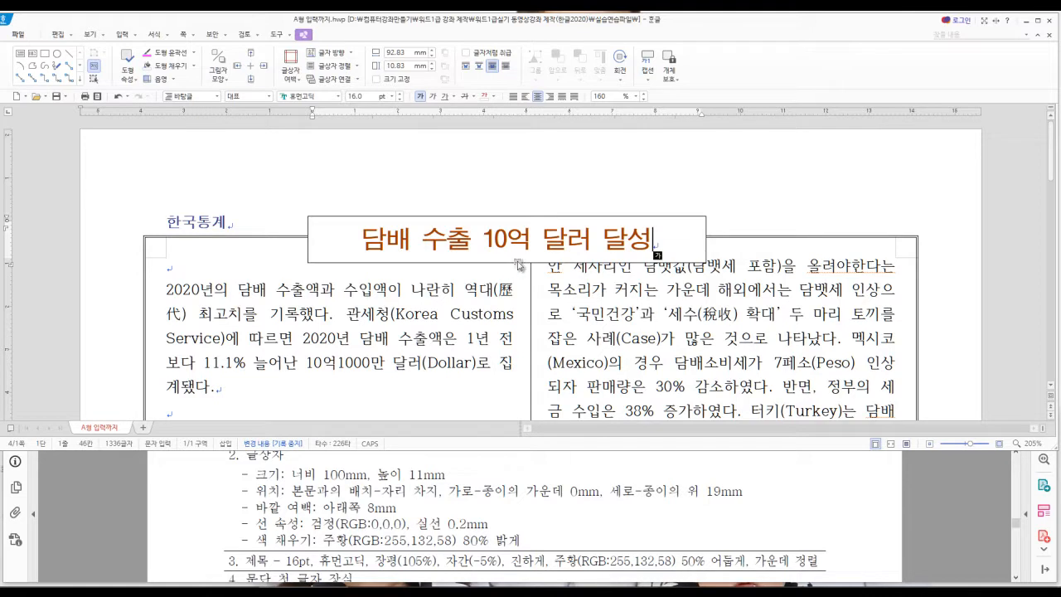
right_click(691, 220)
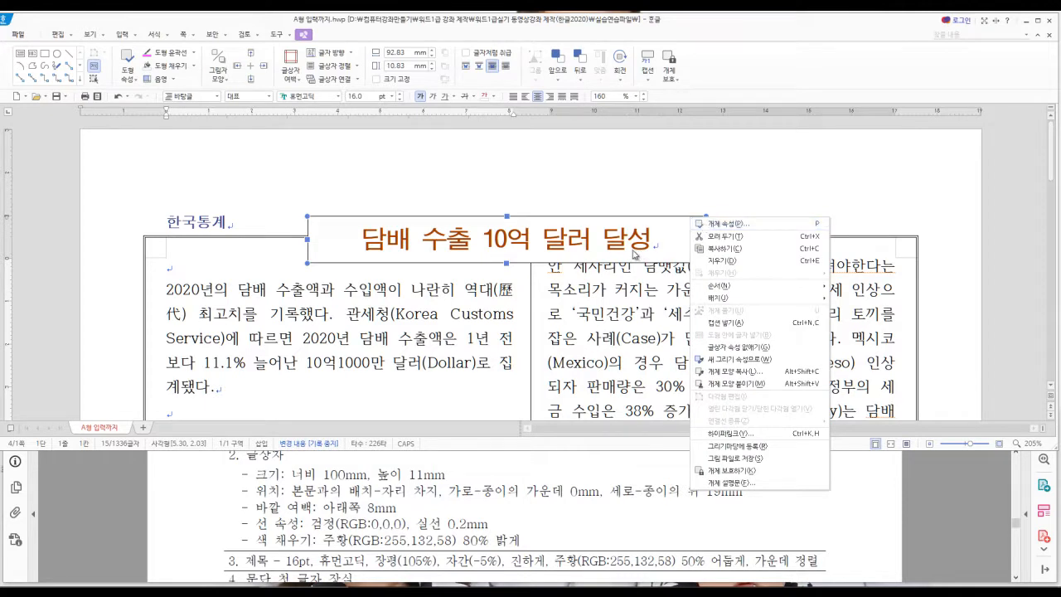
click(600, 244)
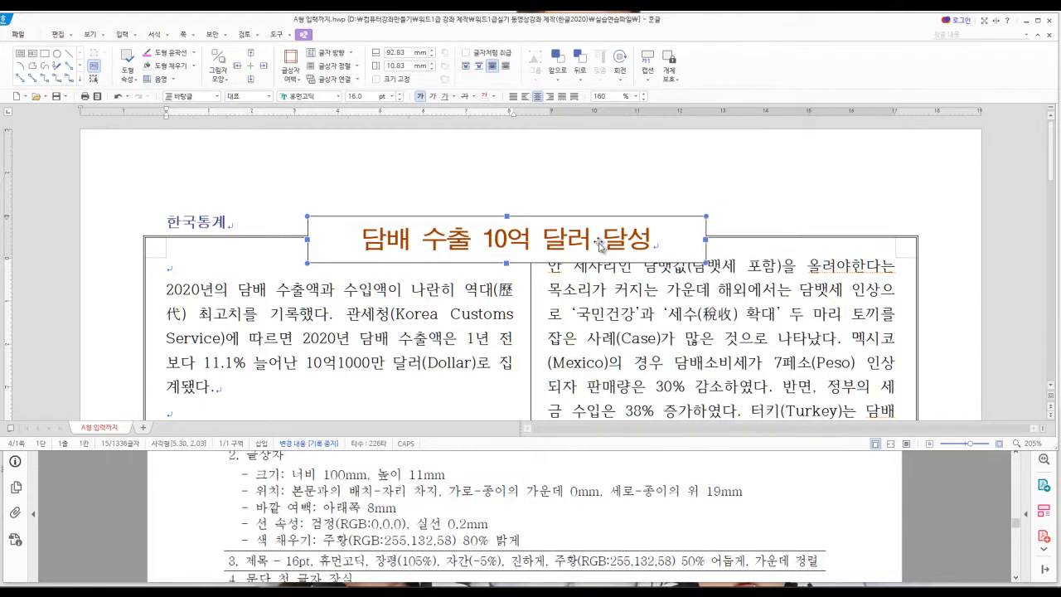
click(654, 240)
drag(363, 241, 653, 247)
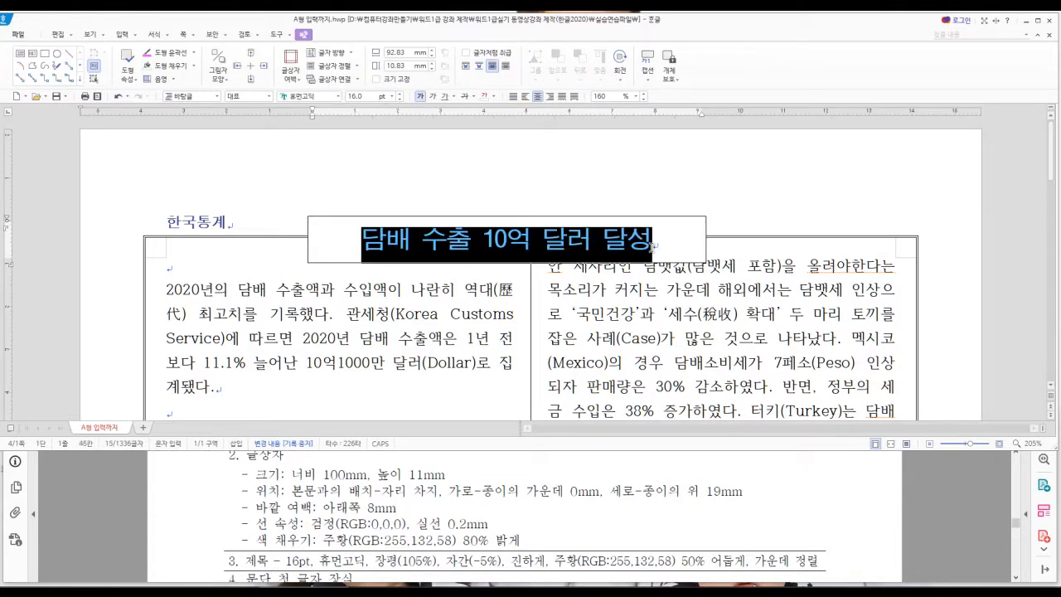
click(654, 249)
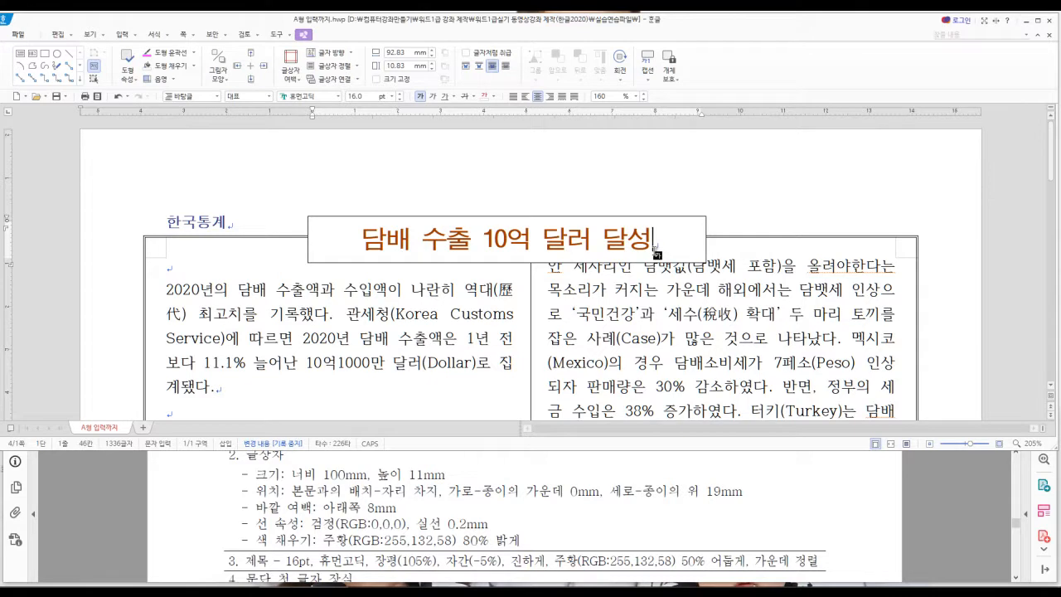
double_click(656, 251)
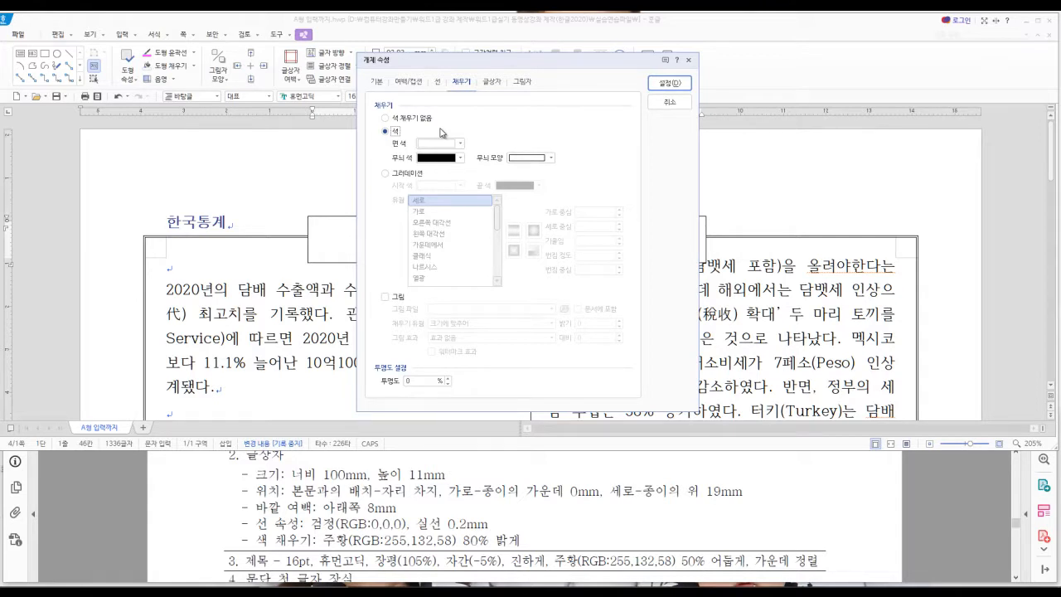
click(670, 83)
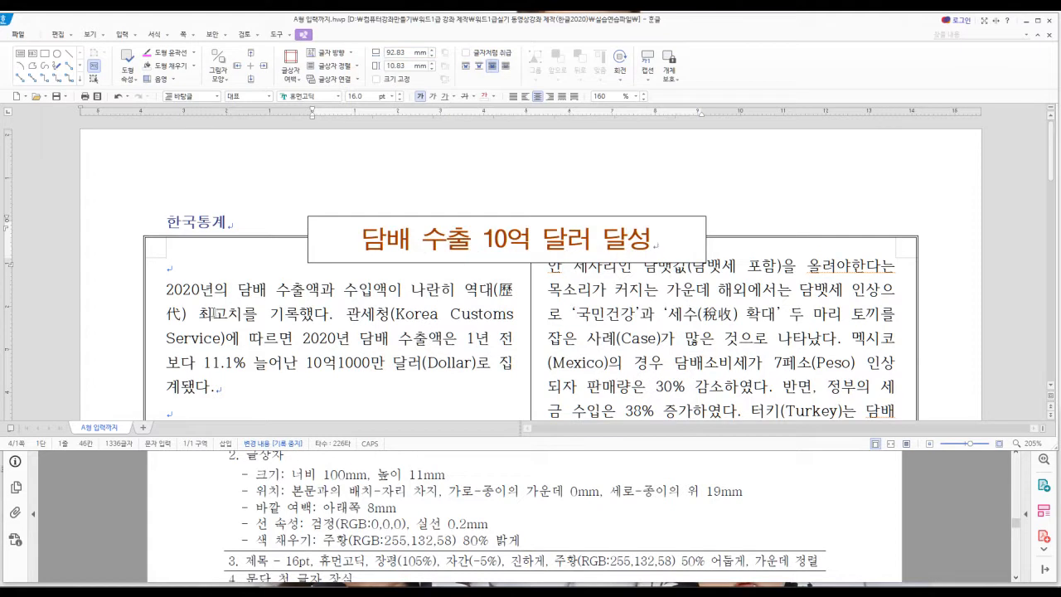
drag(356, 245, 669, 246)
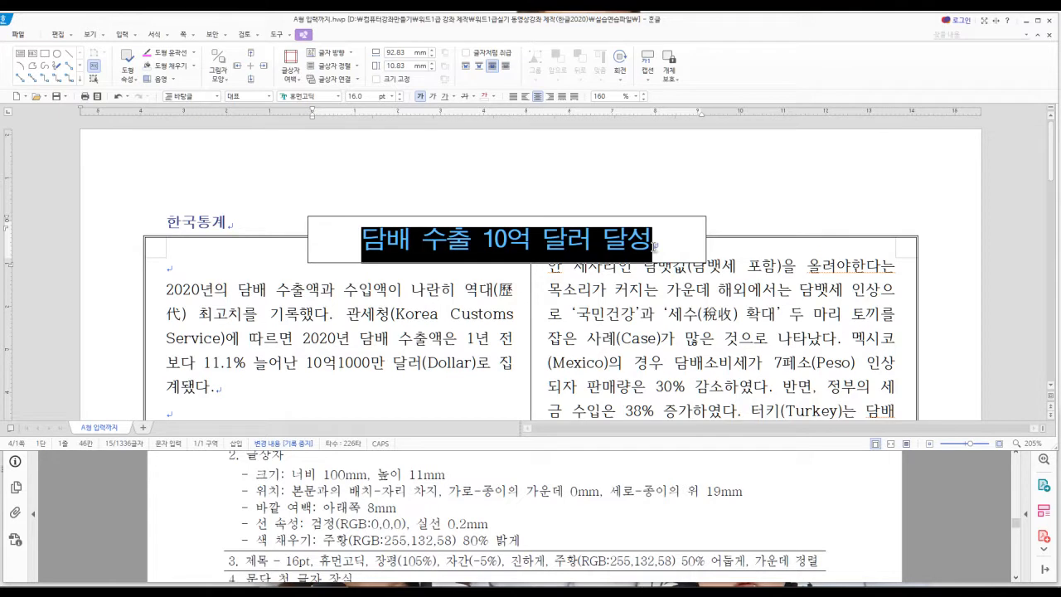
click(654, 245)
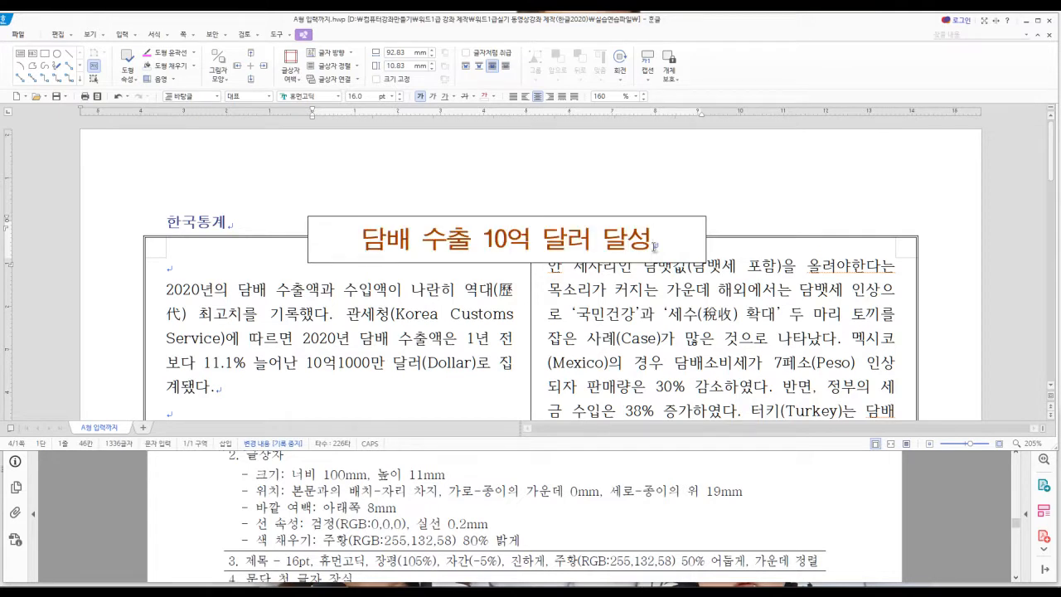
- Set the title text box's width to 100 mm and height to 11 mm in its object properties, and lock its size (크기 고정)
key(ctrl+n)
key(k)
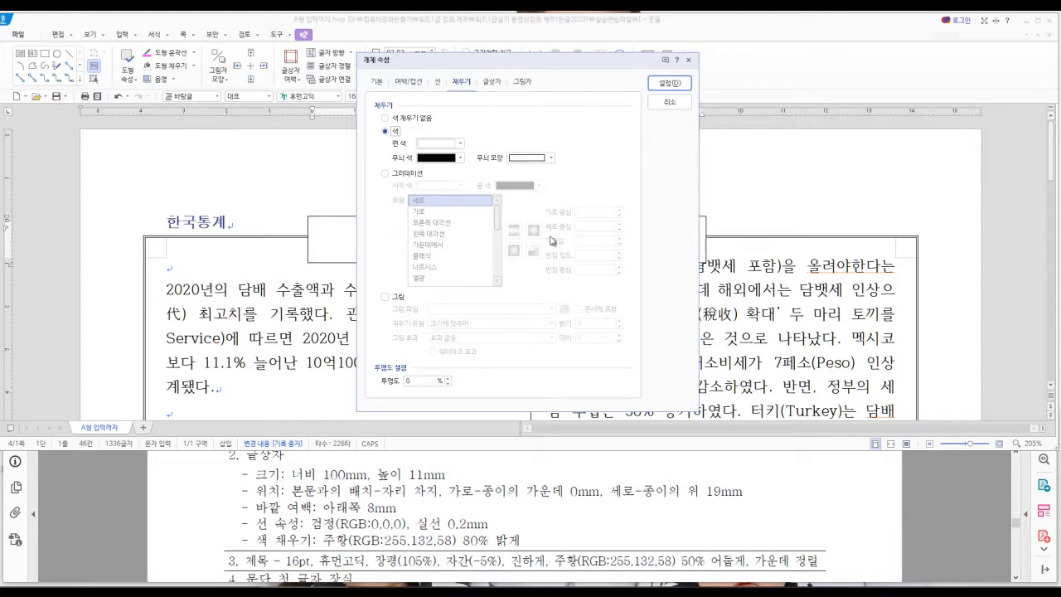
click(380, 83)
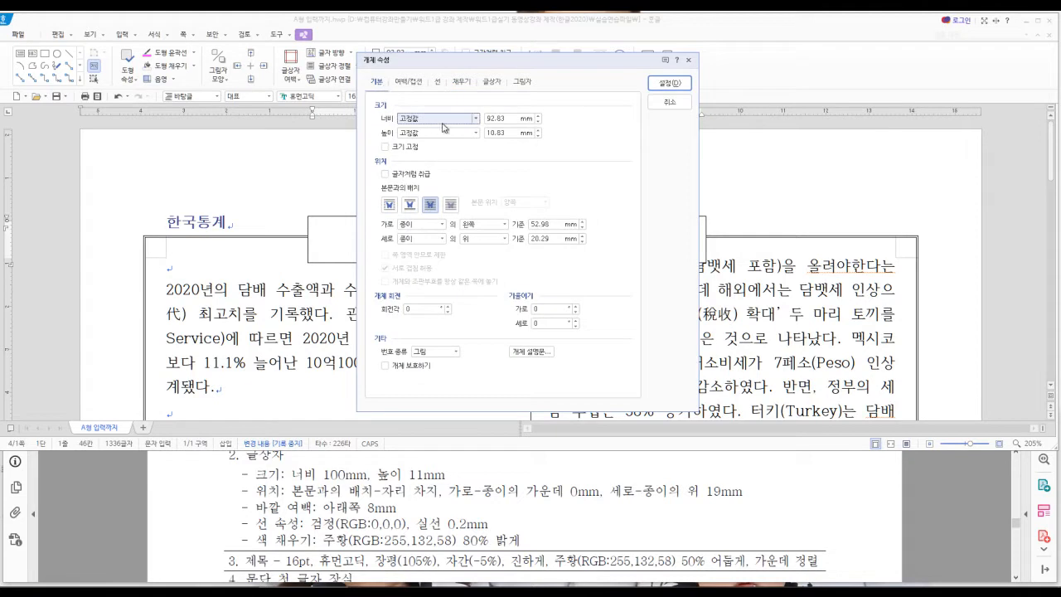
key(Tab)
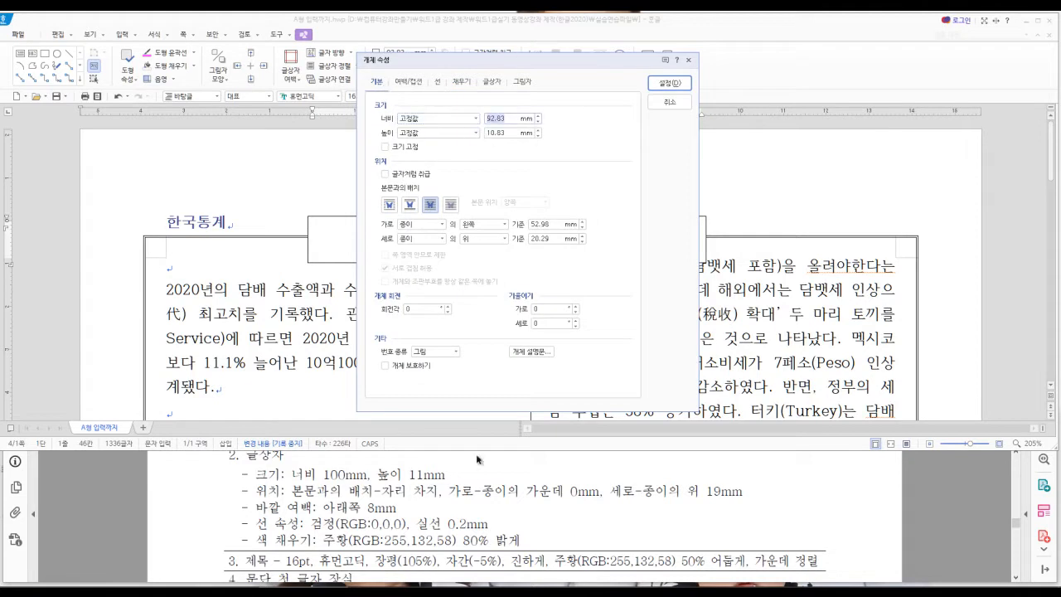
text(100)
key(Tab)
text(11)
click(385, 148)
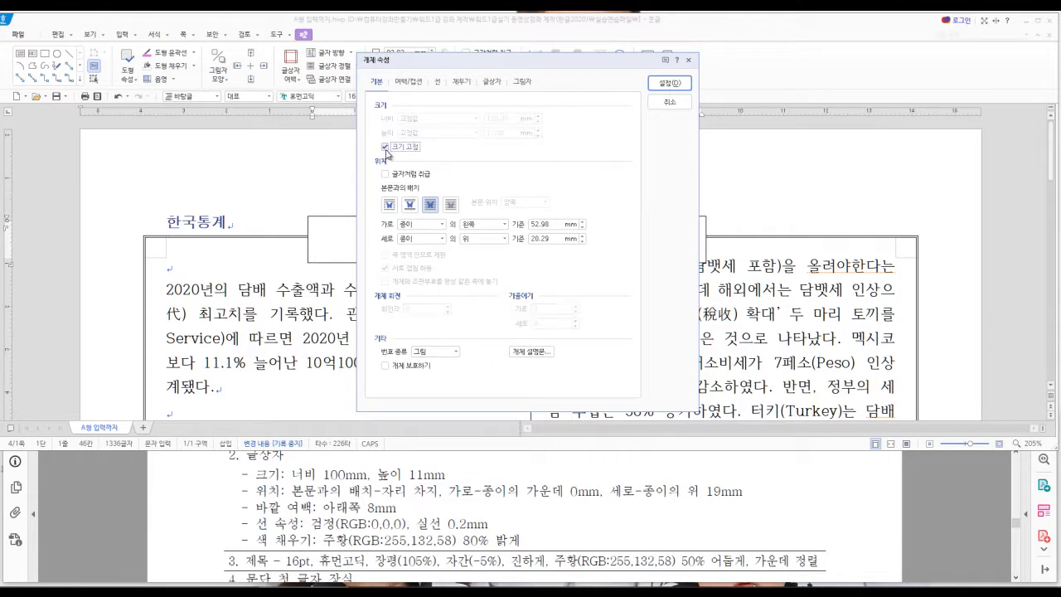
- Position the text box as 자리 차지, horizontally at 종이의 가운데 0 mm and vertically at 종이의 위 19 mm
click(409, 206)
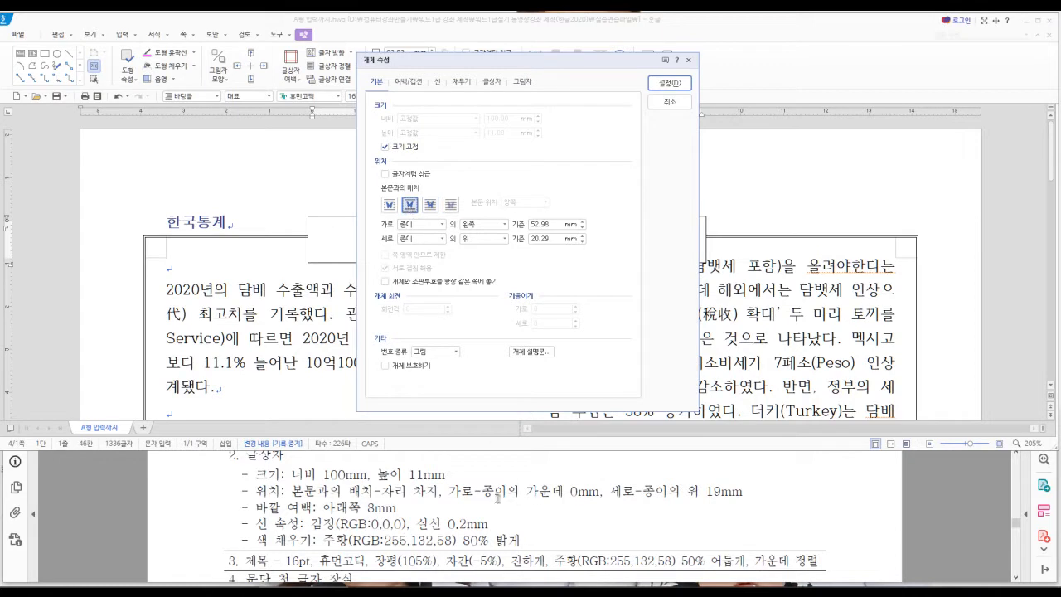
click(504, 224)
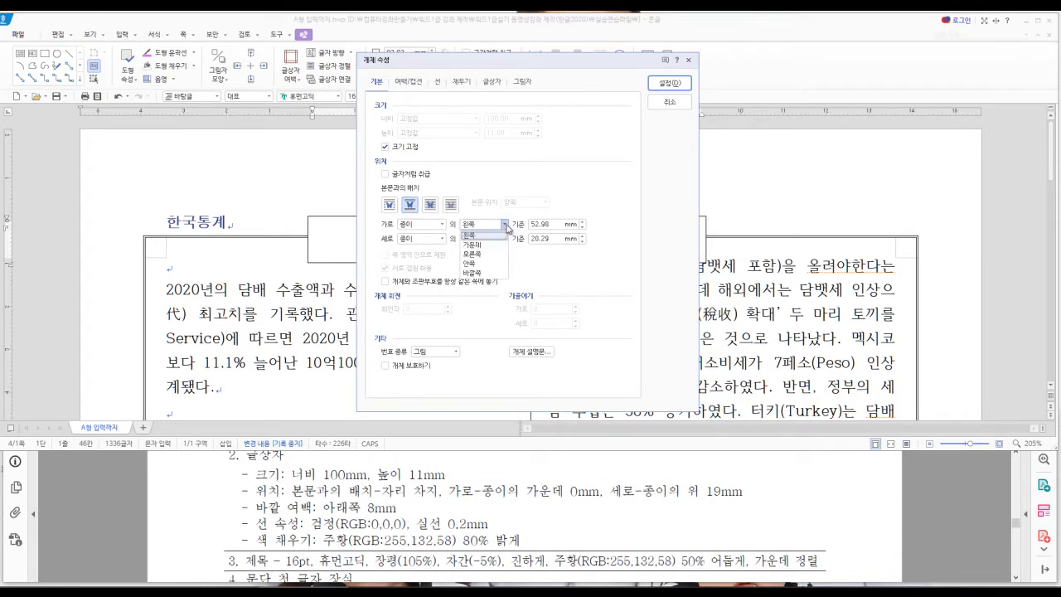
click(495, 246)
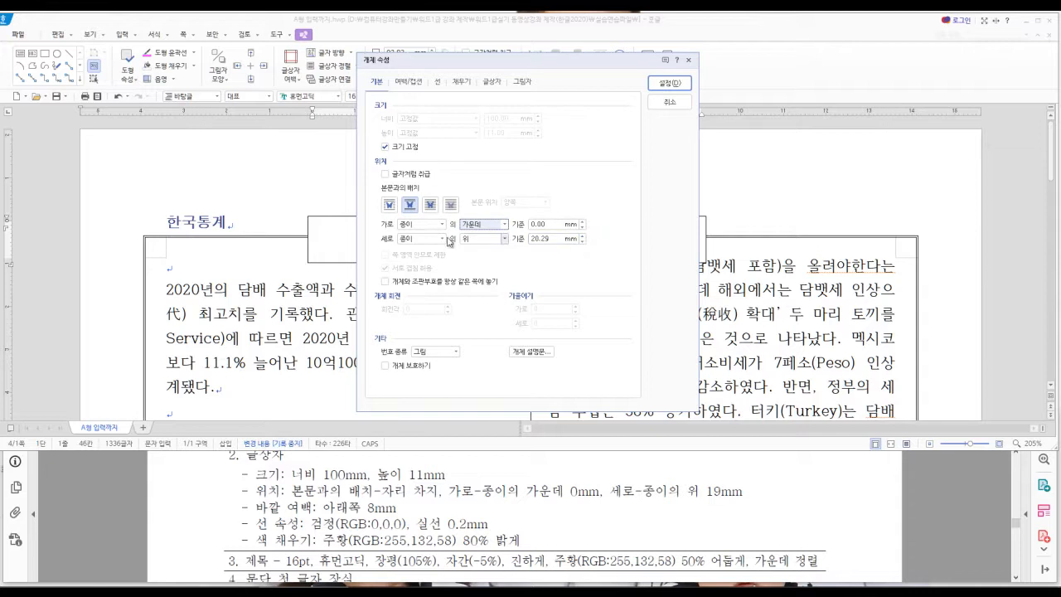
double_click(549, 239)
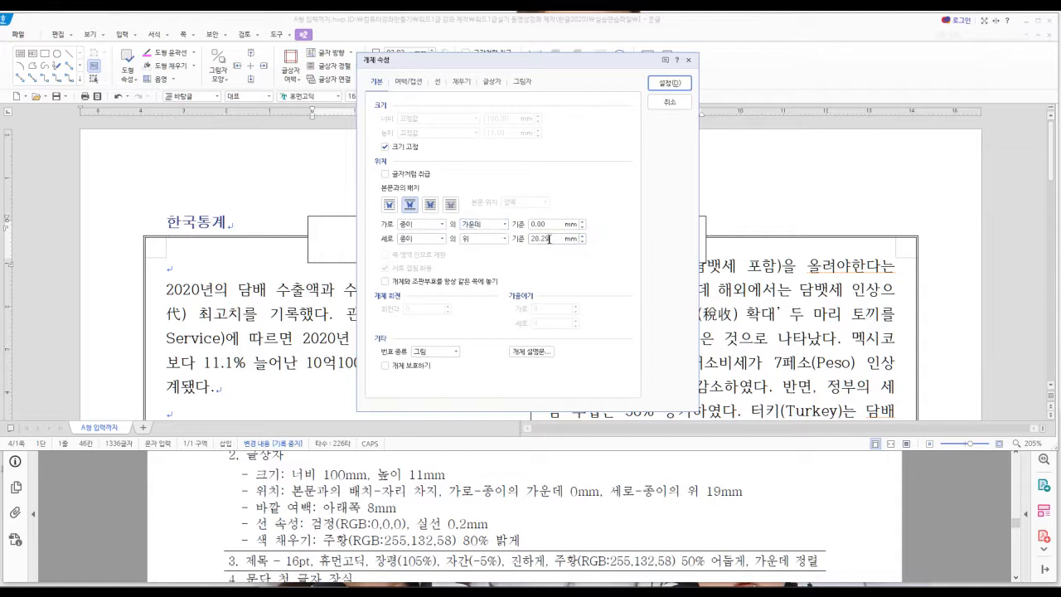
text(19)
- Set the text box's bottom outer margin (바깥 여백 아래쪽) to 8 mm as the requirements PDF specifies
click(409, 82)
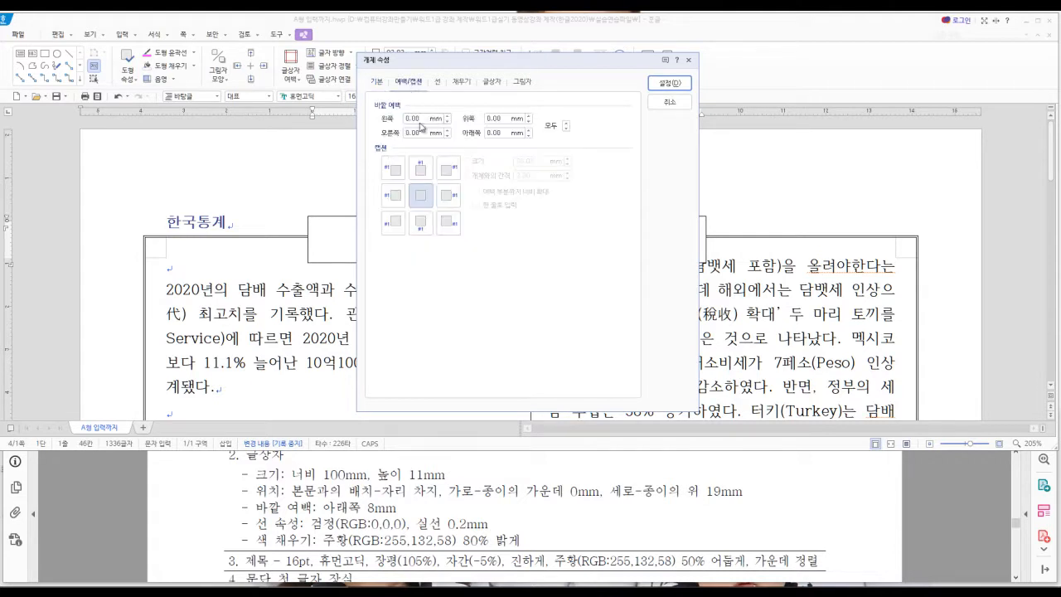
drag(324, 508, 400, 509)
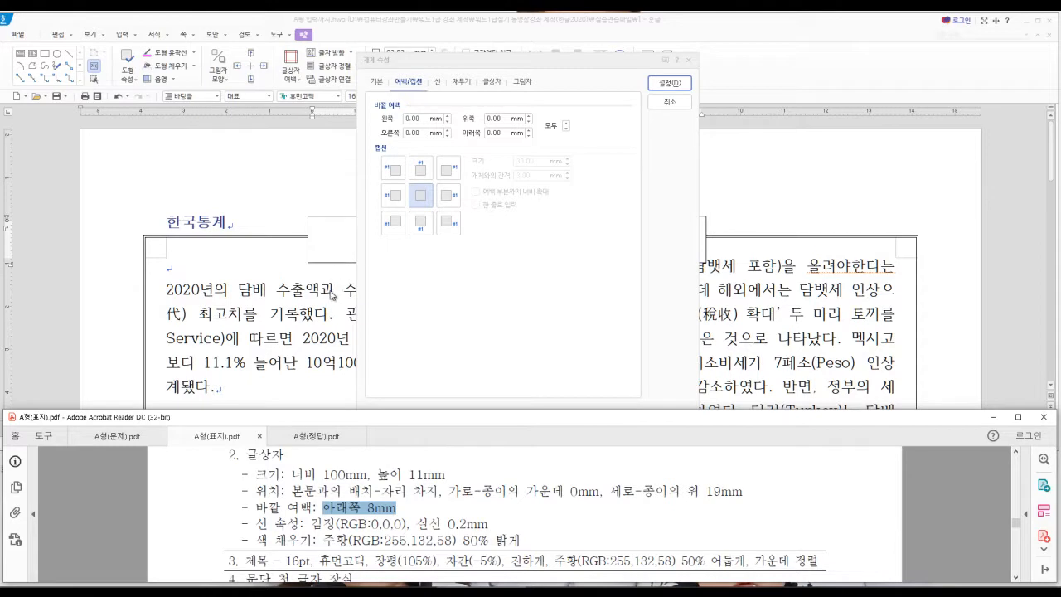
click(529, 131)
click(529, 131)
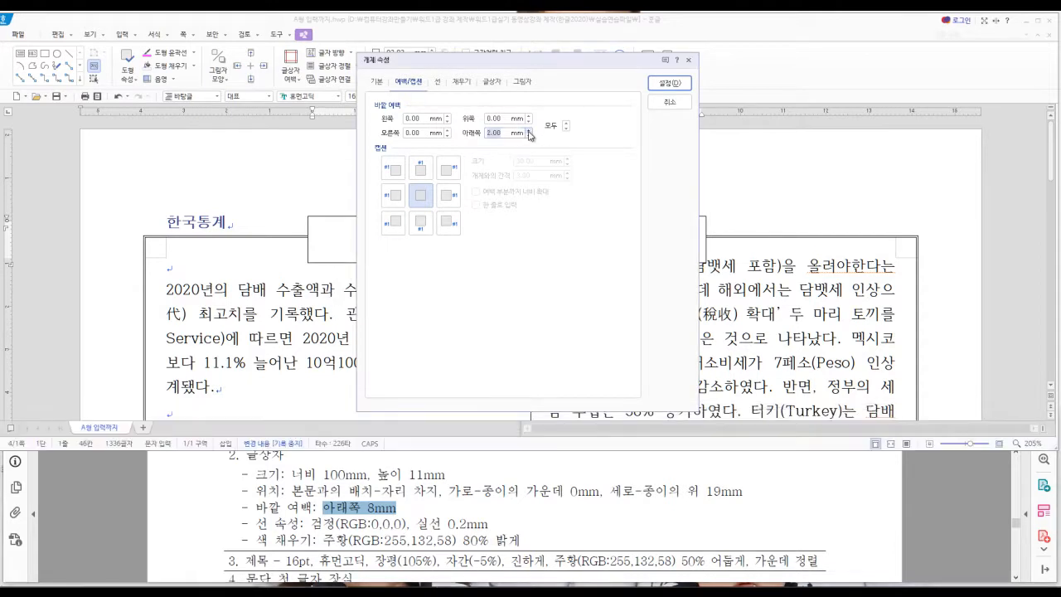
click(529, 130)
click(529, 131)
click(529, 130)
- Set the text box's border line thickness to 0.2 mm
click(438, 83)
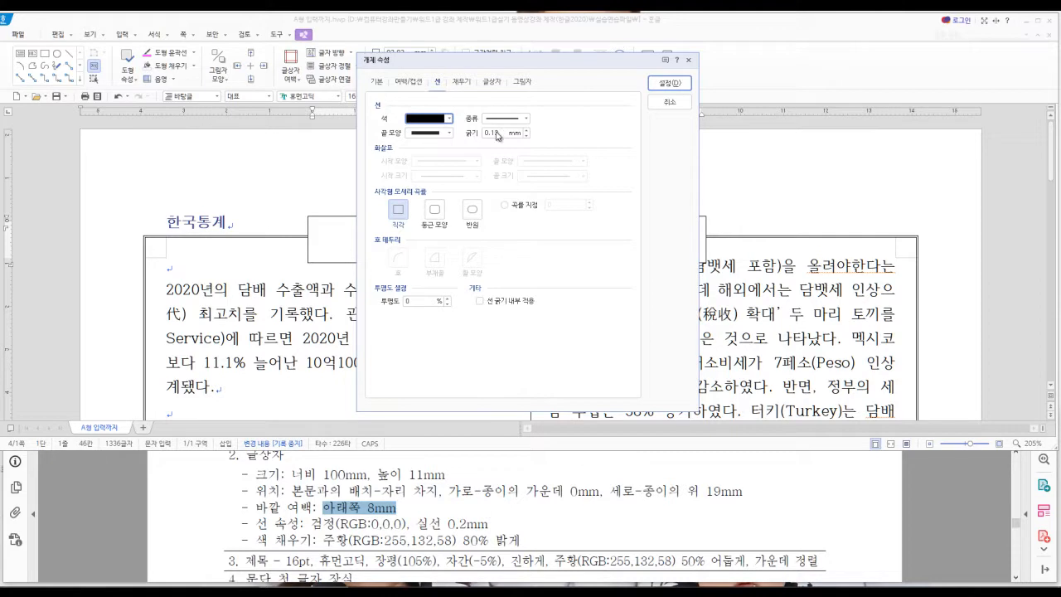
key(Tab)
key(Tab)
key(Tab)
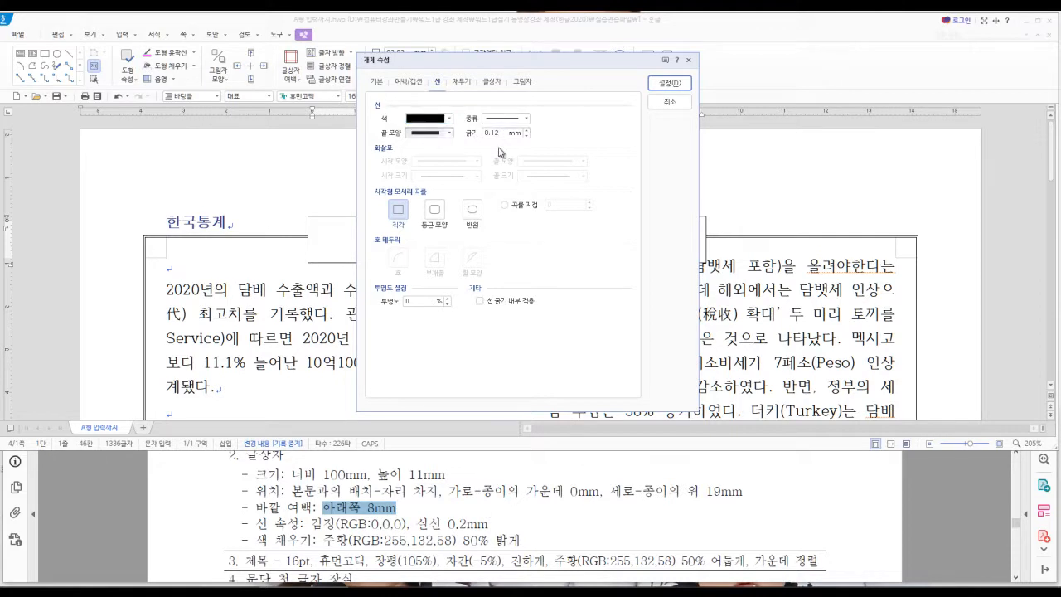
text(0.)
- Fill the text box with 주황(RGB:255,132,58) 80% 밝게 and apply the object properties
click(461, 83)
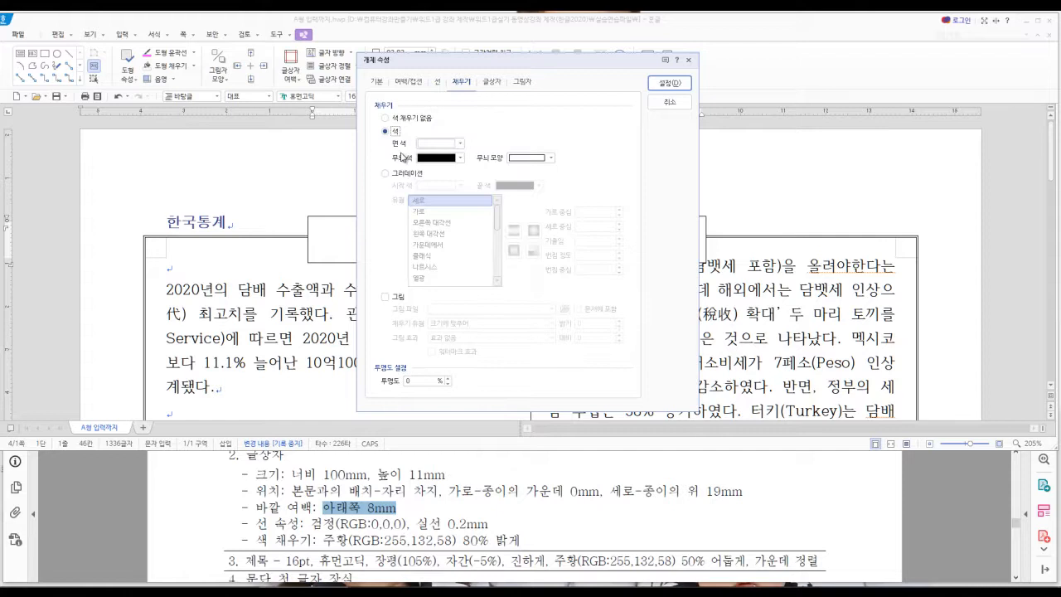
click(460, 143)
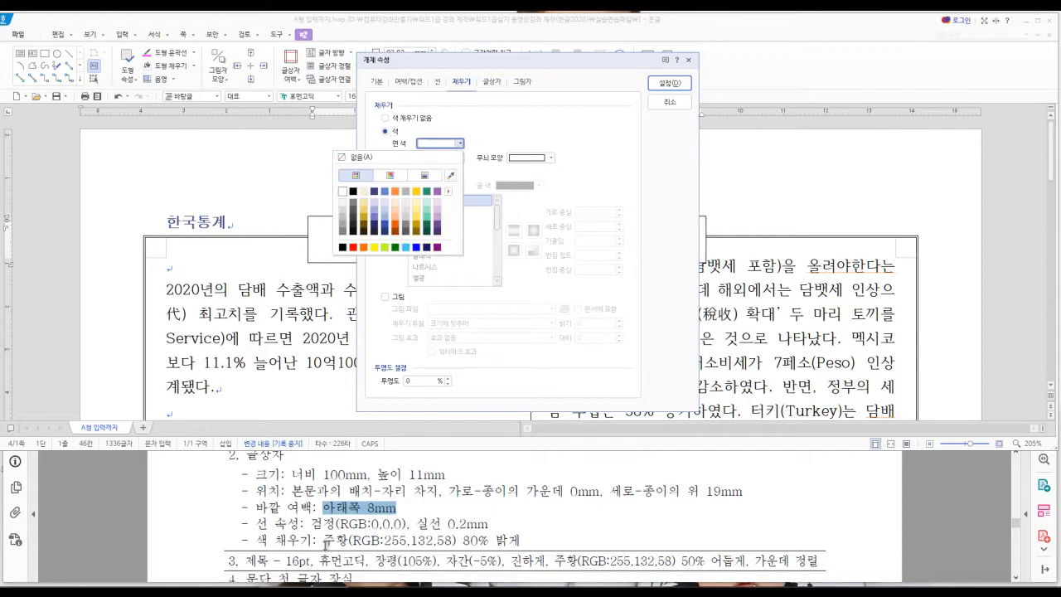
click(394, 203)
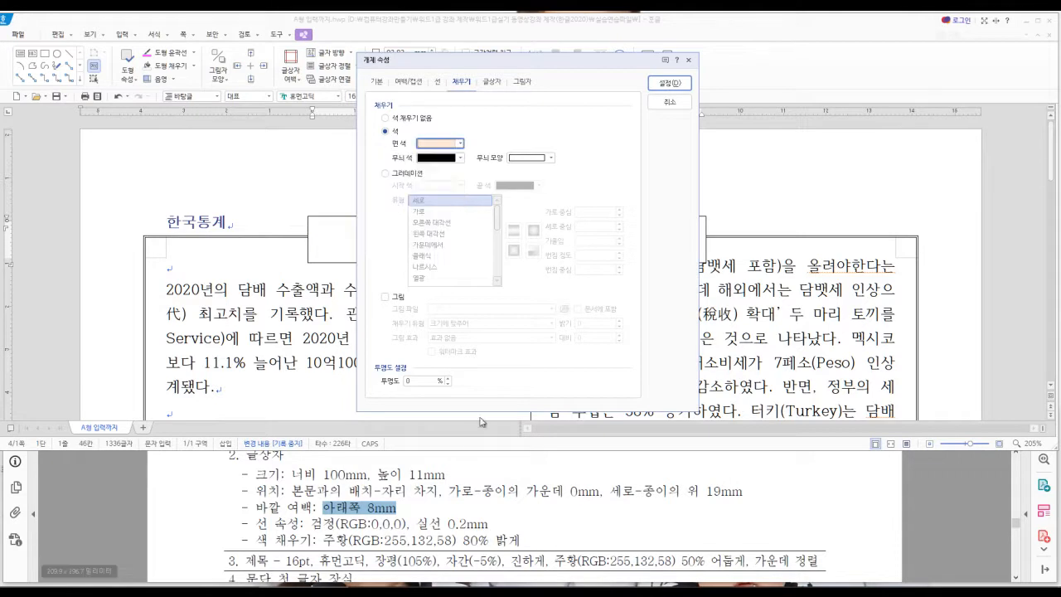
click(668, 84)
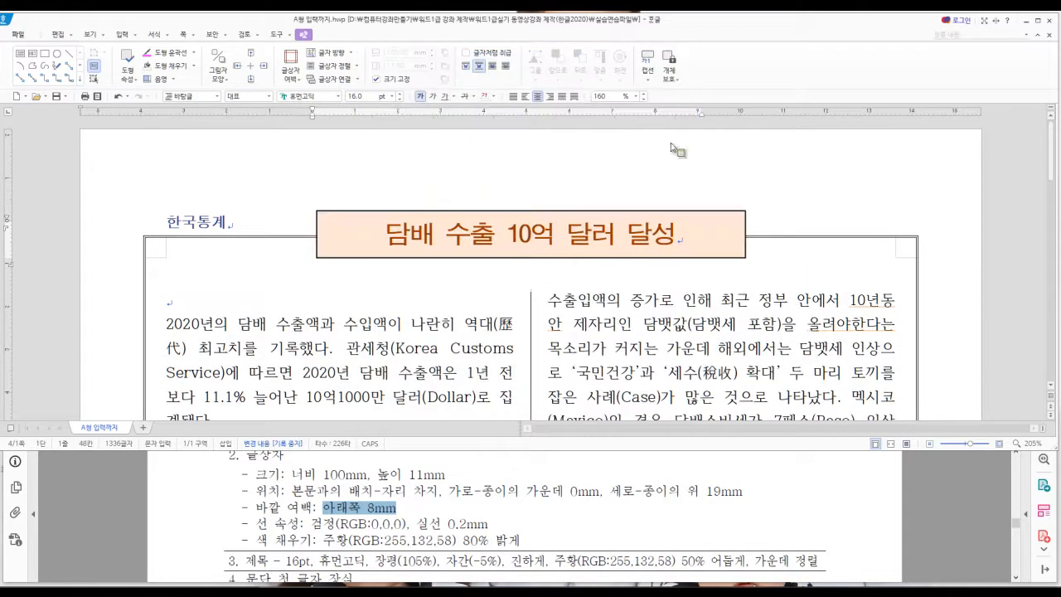
- Delete the empty line above the first body paragraph
click(176, 306)
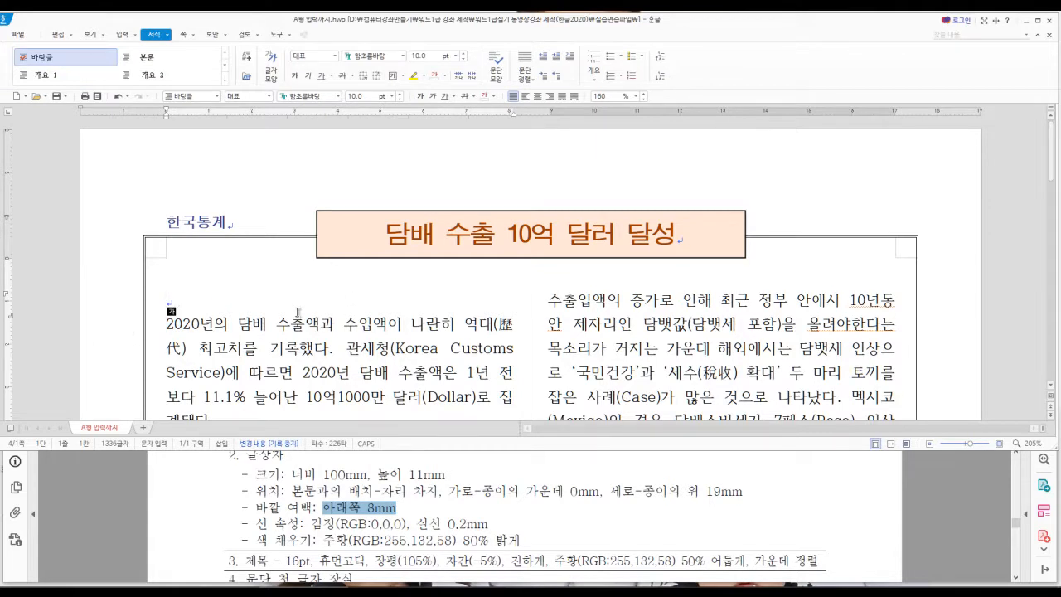
key(Delete)
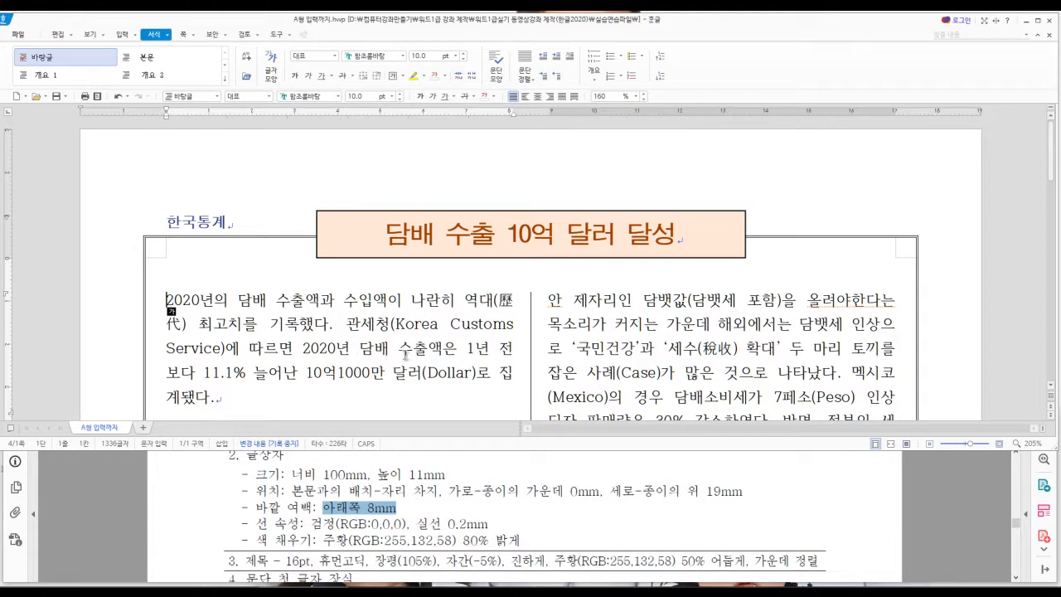
- Switch to A형(문제).pdf in Acrobat Reader, examine the sample's title and first-letter decoration, and return to the Hangul document
click(192, 508)
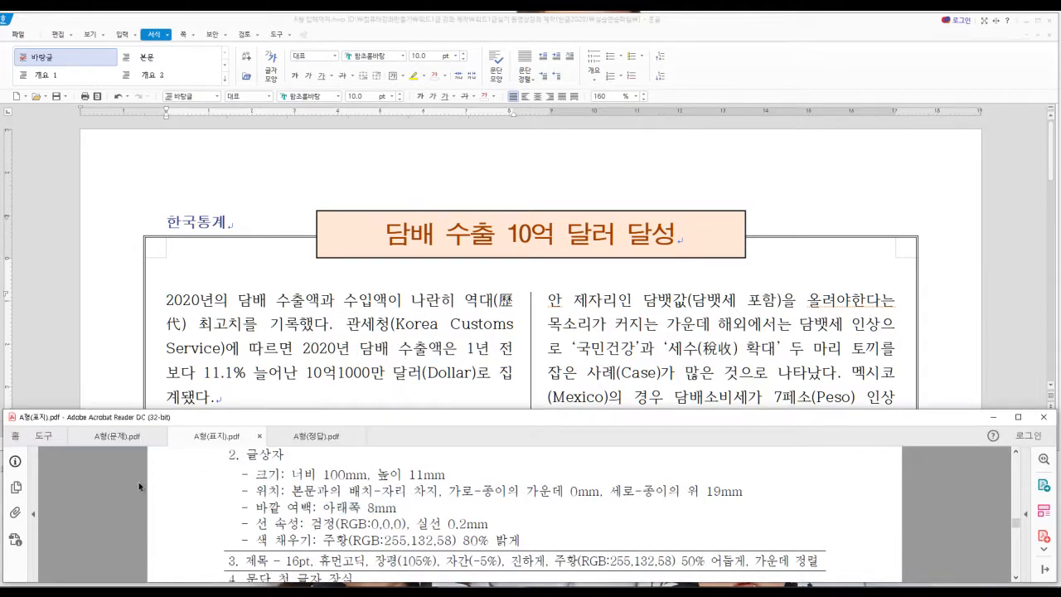
click(102, 437)
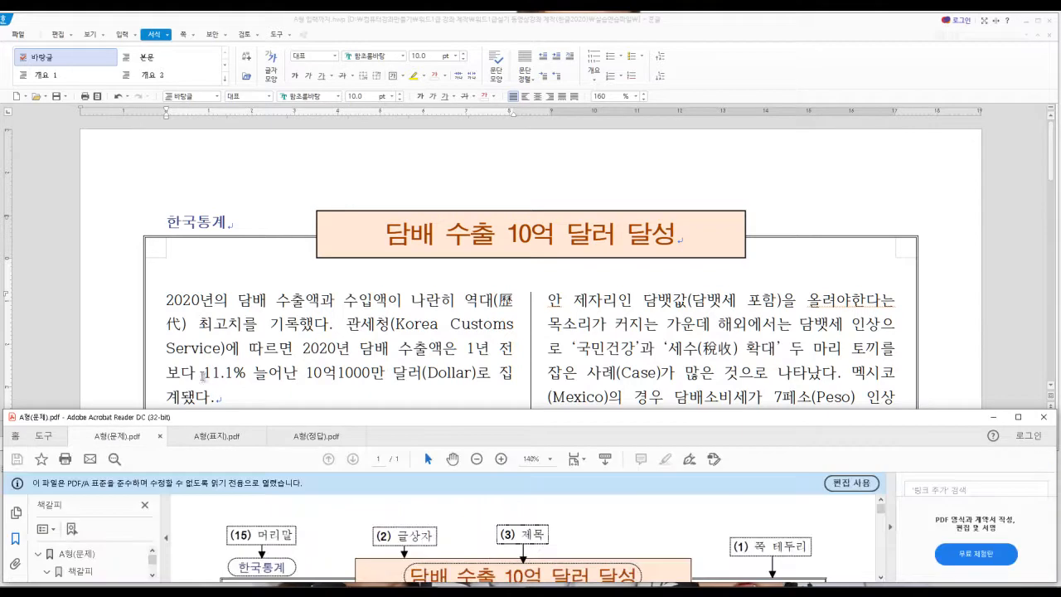
double_click(406, 417)
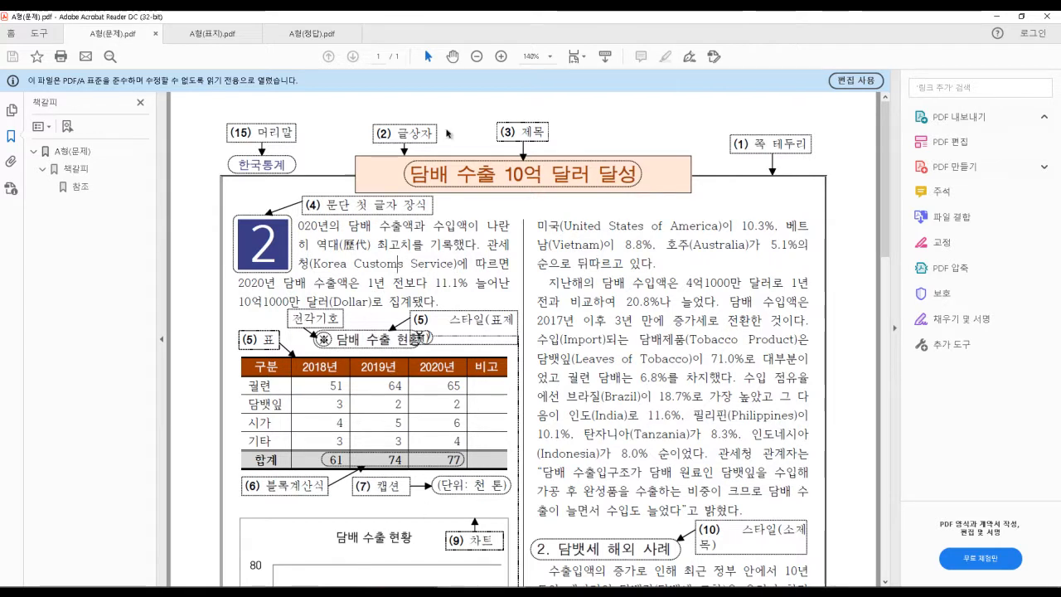
double_click(443, 22)
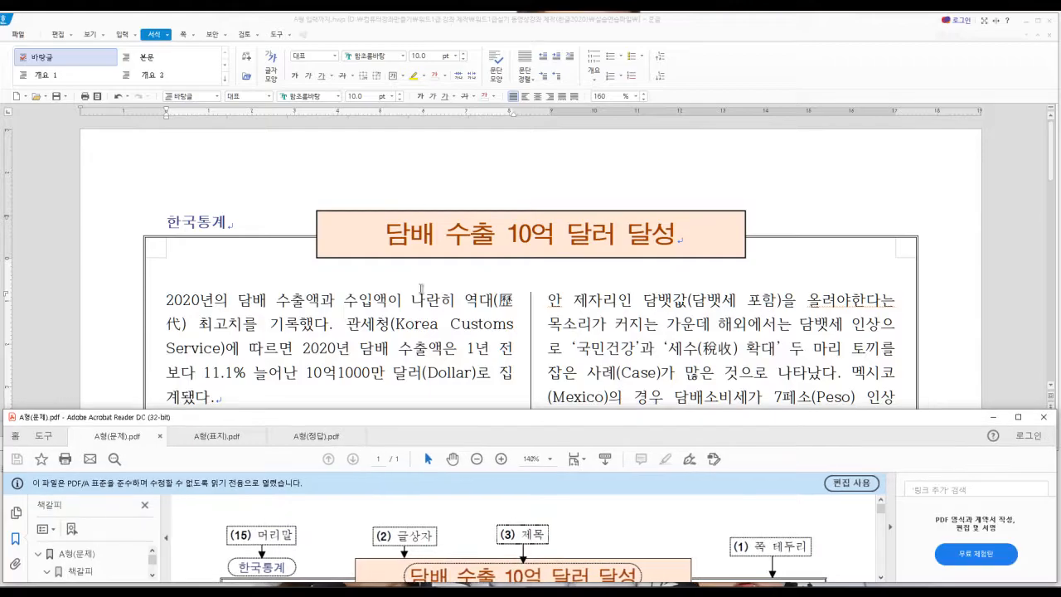
click(364, 342)
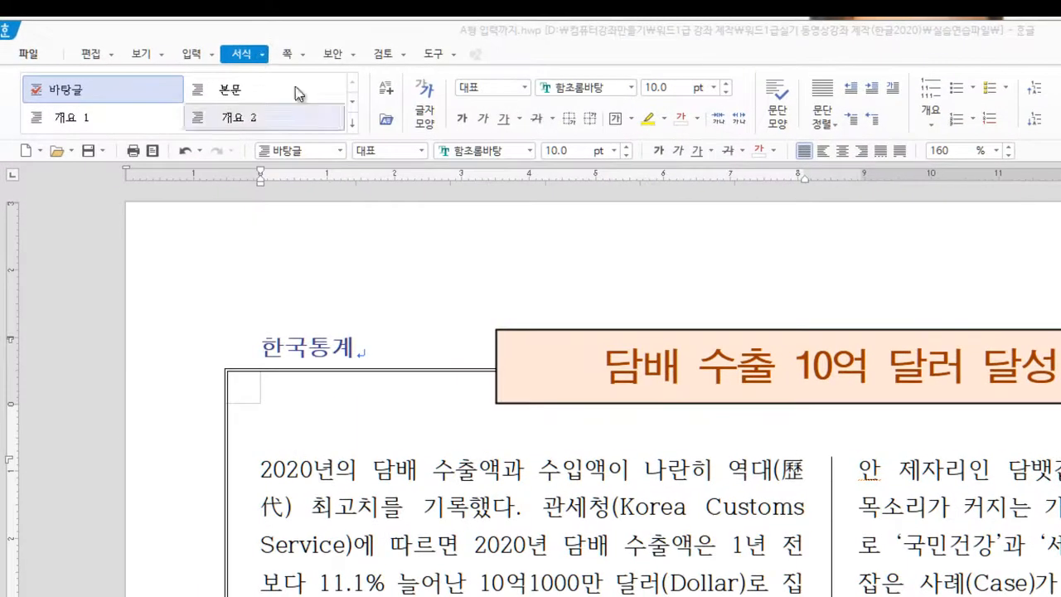
click(253, 53)
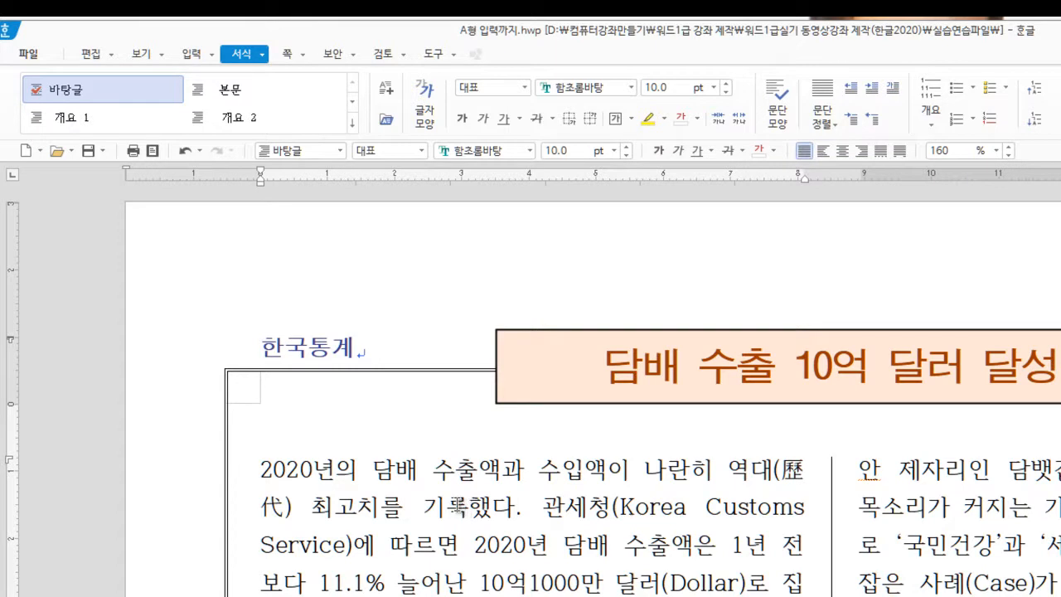
key(alt)
key(alt)
key(alt)
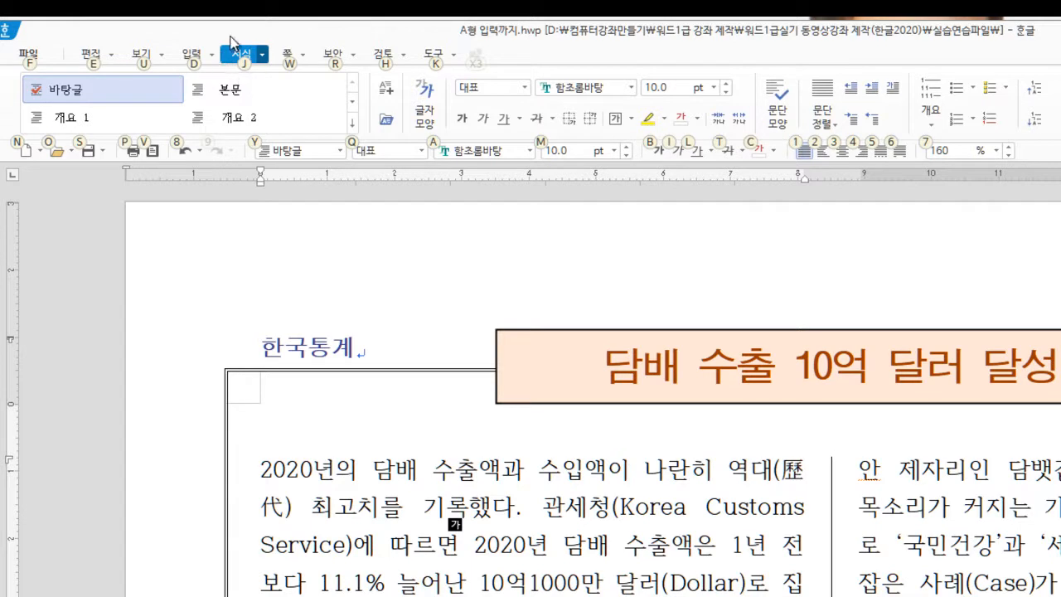
key(j)
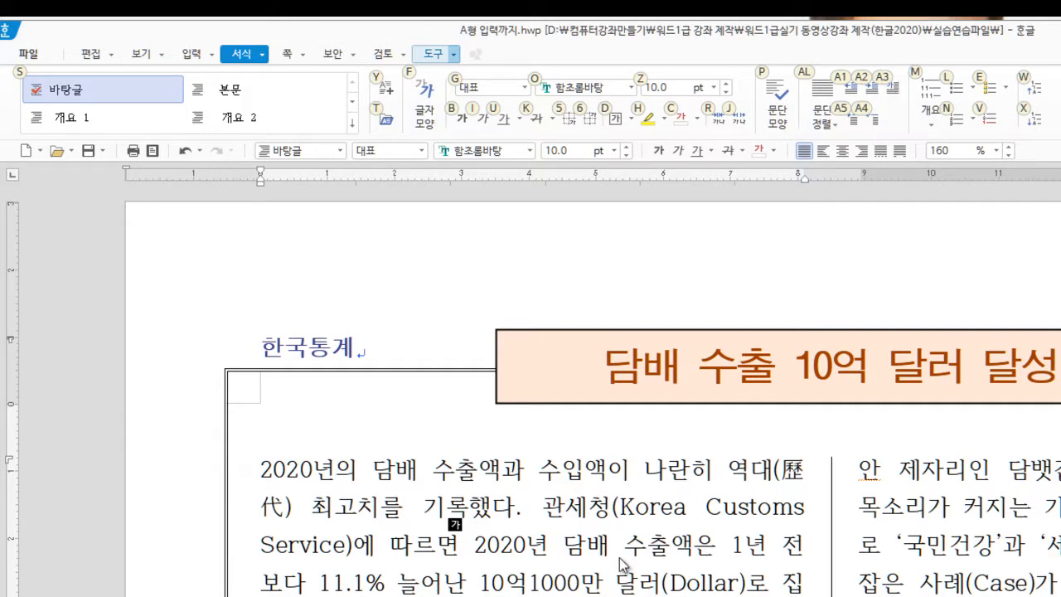
key(a)
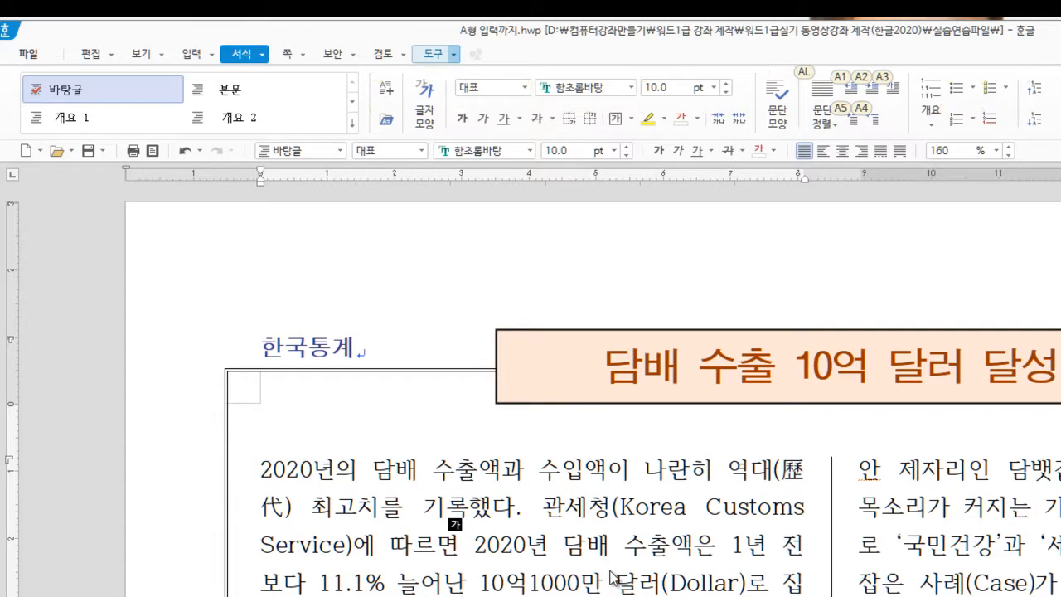
key(3)
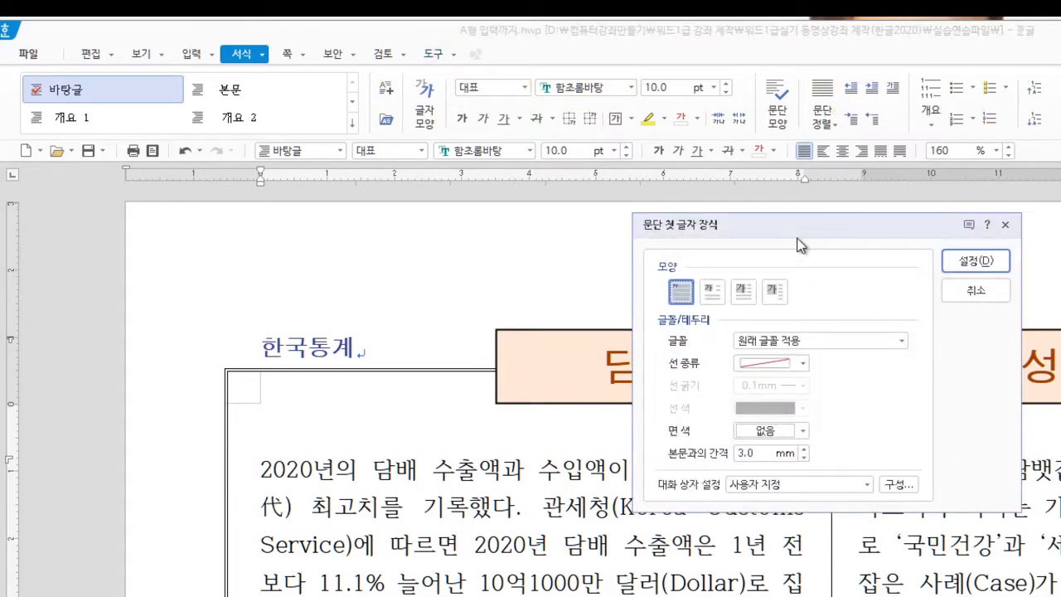
click(977, 292)
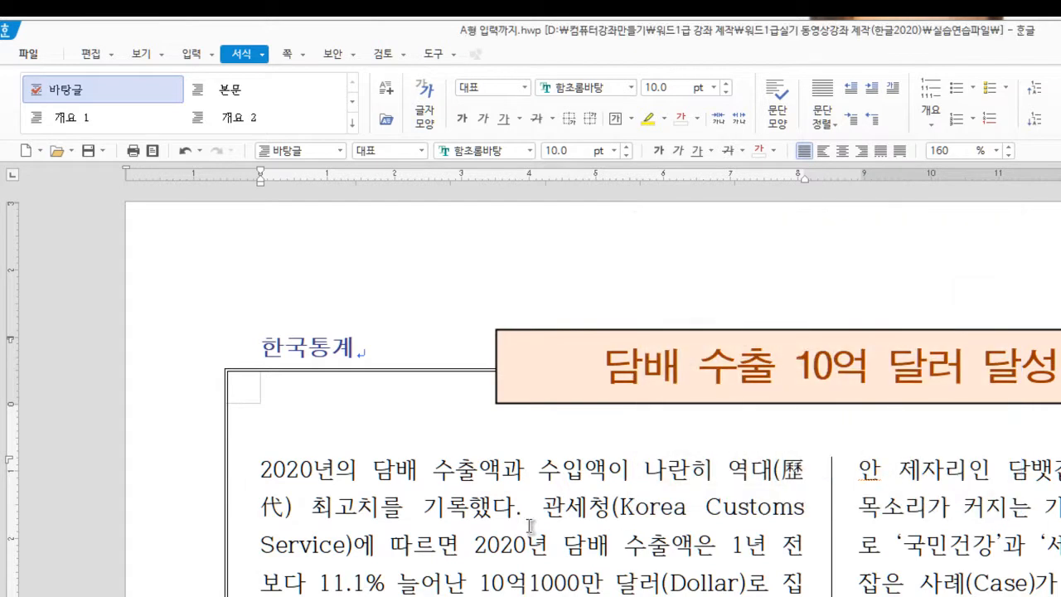
- Open the paragraph first-letter decoration settings for the first body paragraph and consult item 4 of A형(표지).pdf in Acrobat Reader
key(alt)
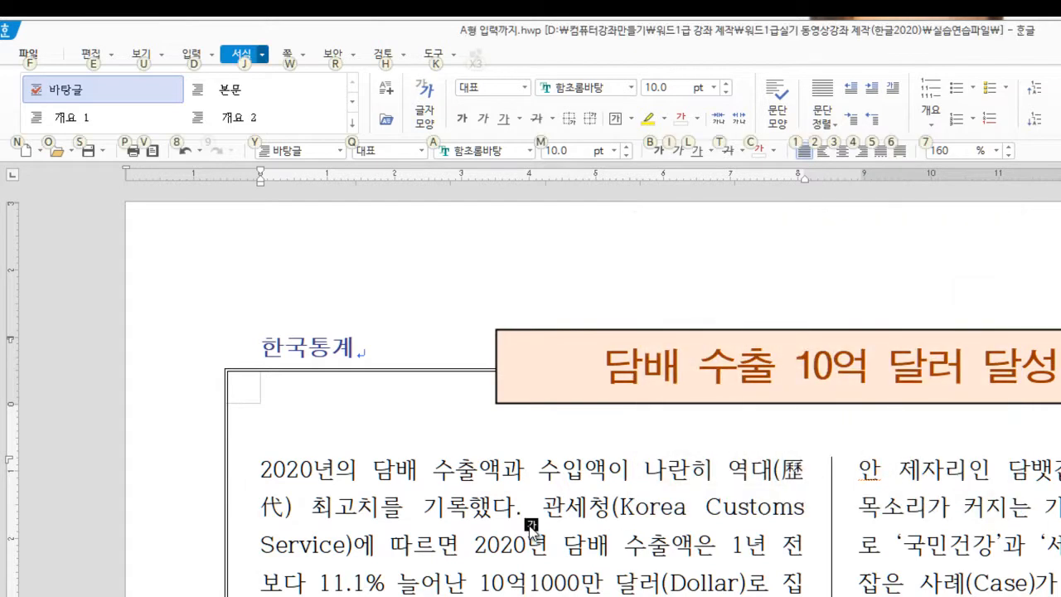
key(j)
key(a)
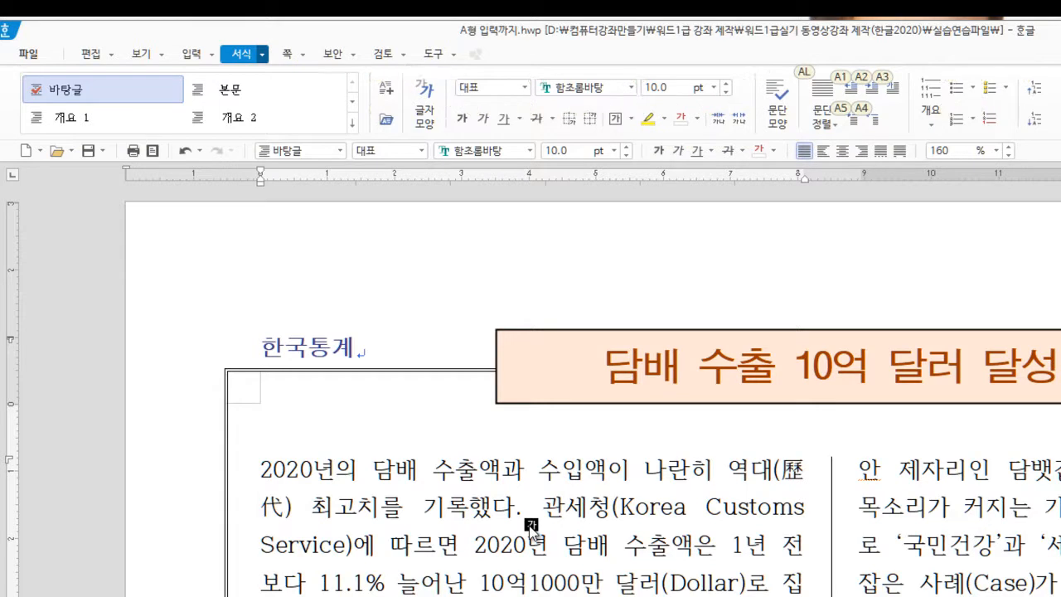
key(l)
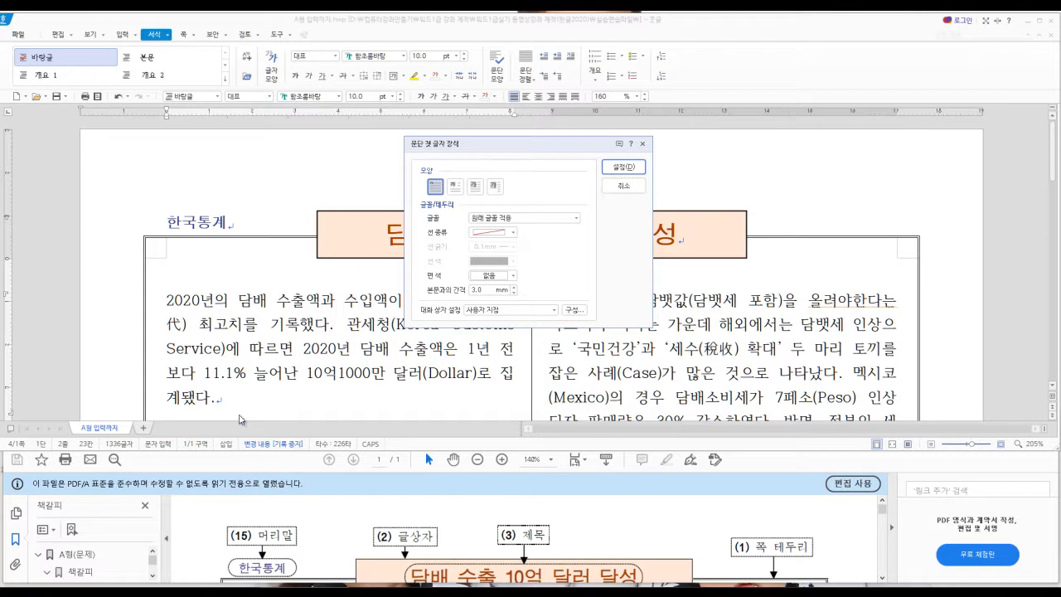
click(207, 533)
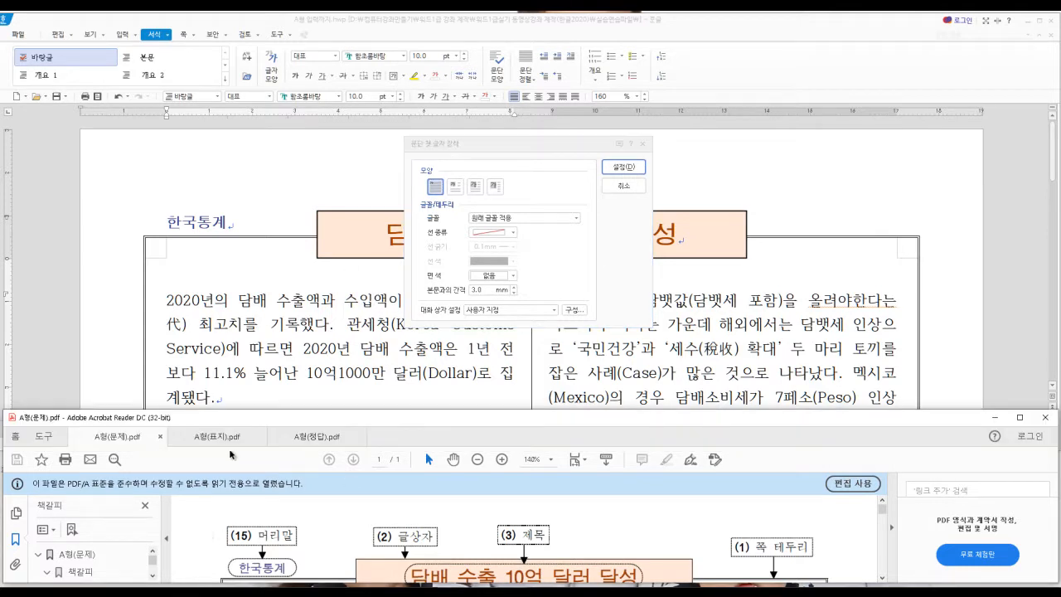
click(217, 437)
scroll(355, 498, down, 3)
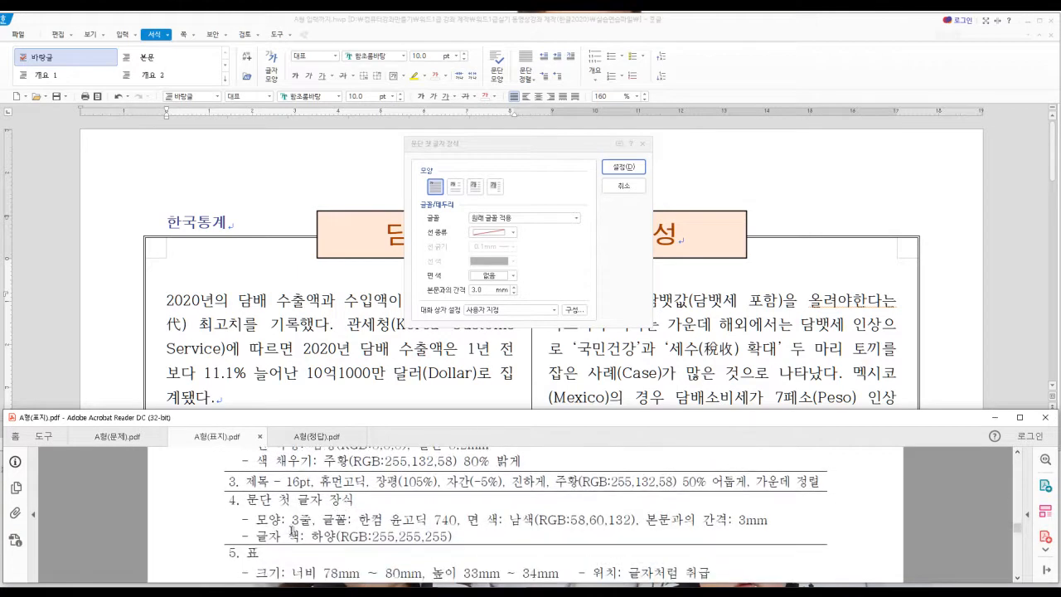
- Back in the Hangul document, set the first-letter decoration to the 3줄 shape with the font 한컴 윤고딕 740
click(479, 191)
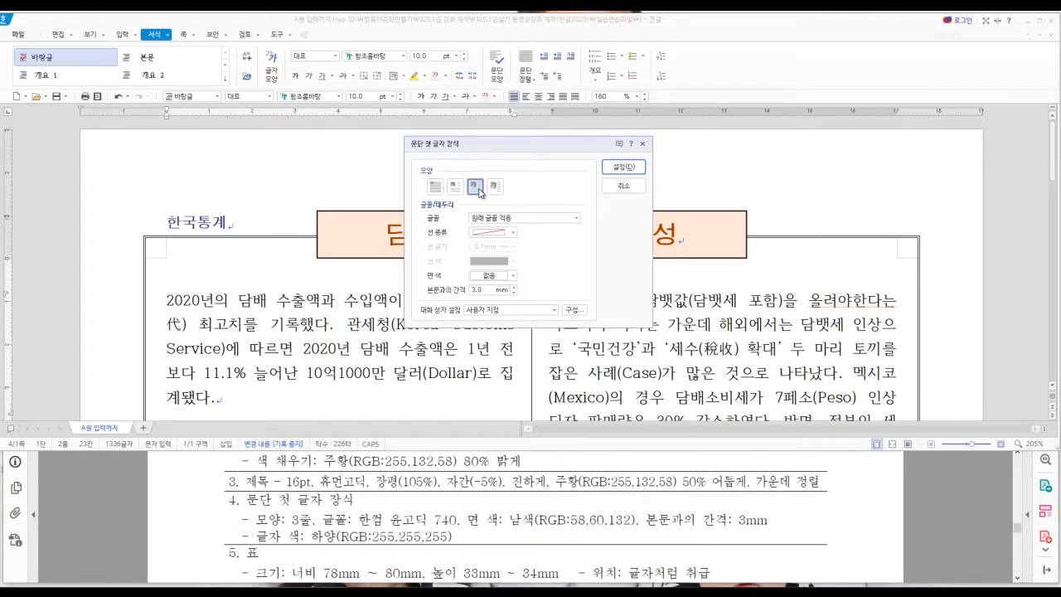
click(577, 219)
scroll(522, 382, down, 5)
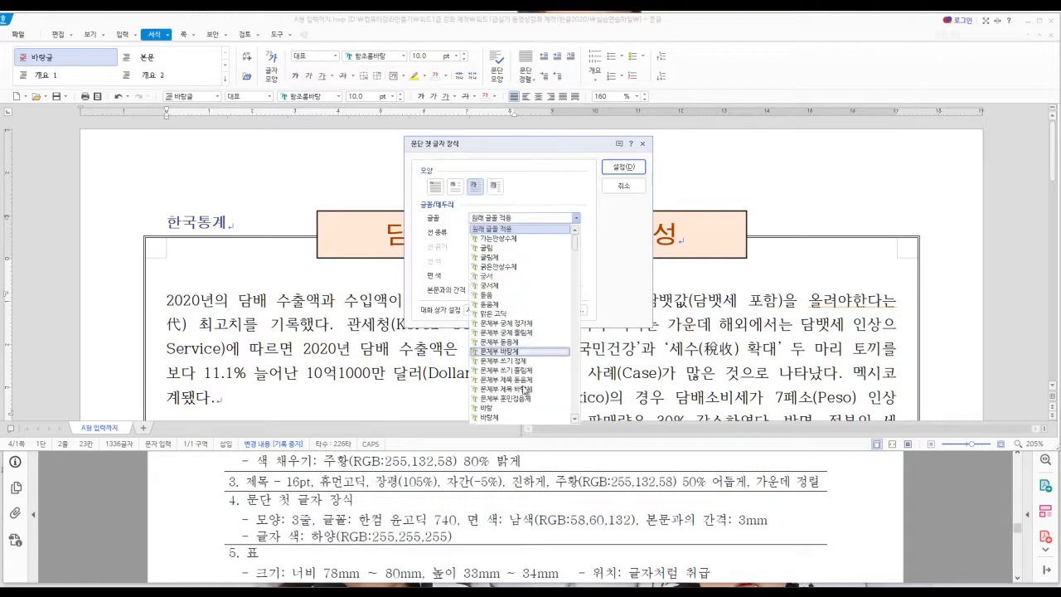
scroll(521, 385, down, 5)
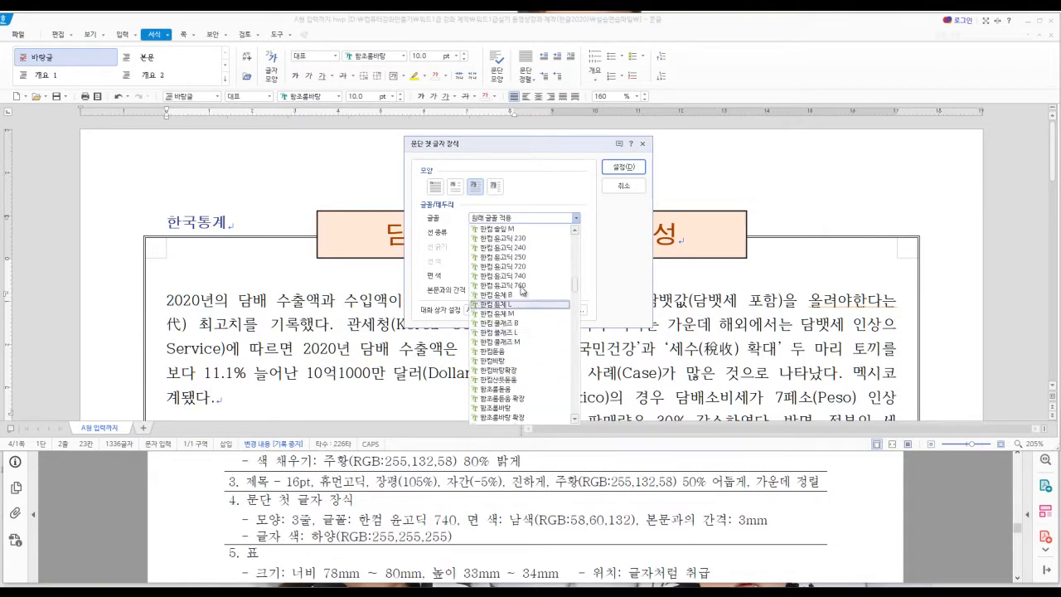
click(516, 277)
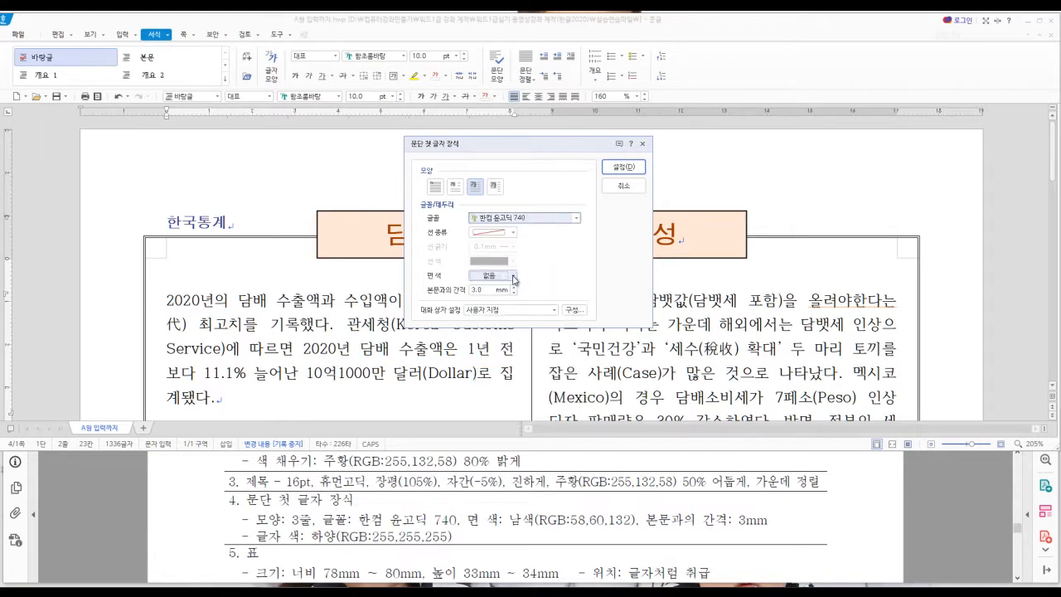
- Set the decoration's face color to 남색(RGB:58,60,132) and apply it to the paragraph
click(513, 278)
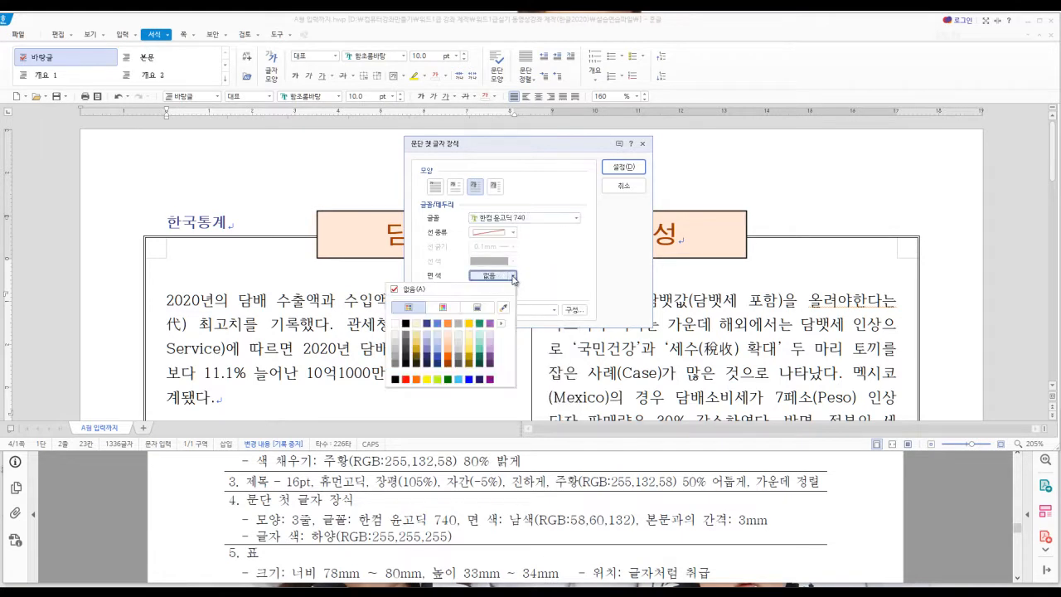
click(430, 327)
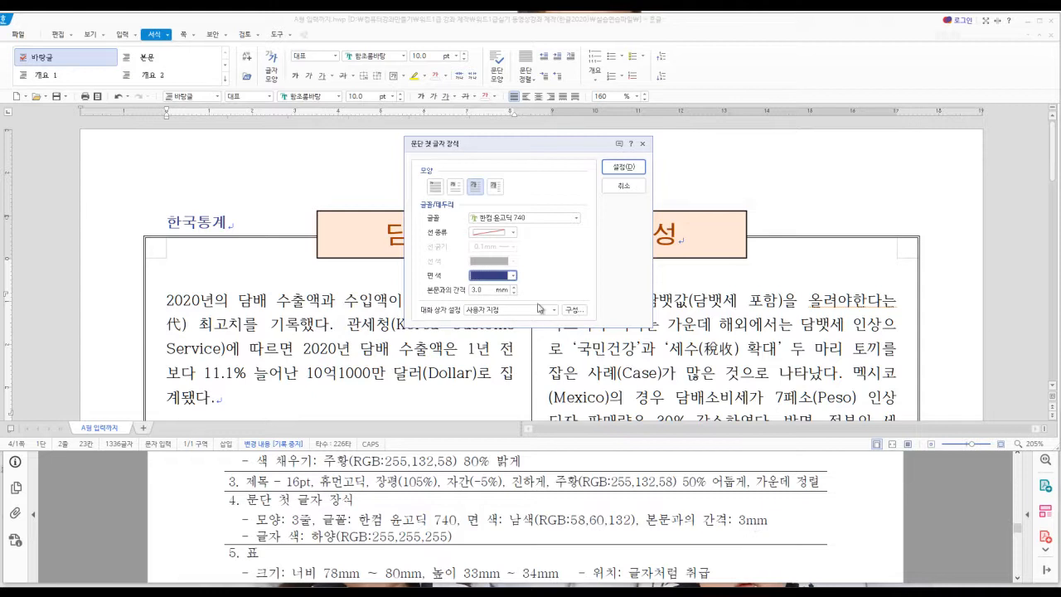
click(621, 168)
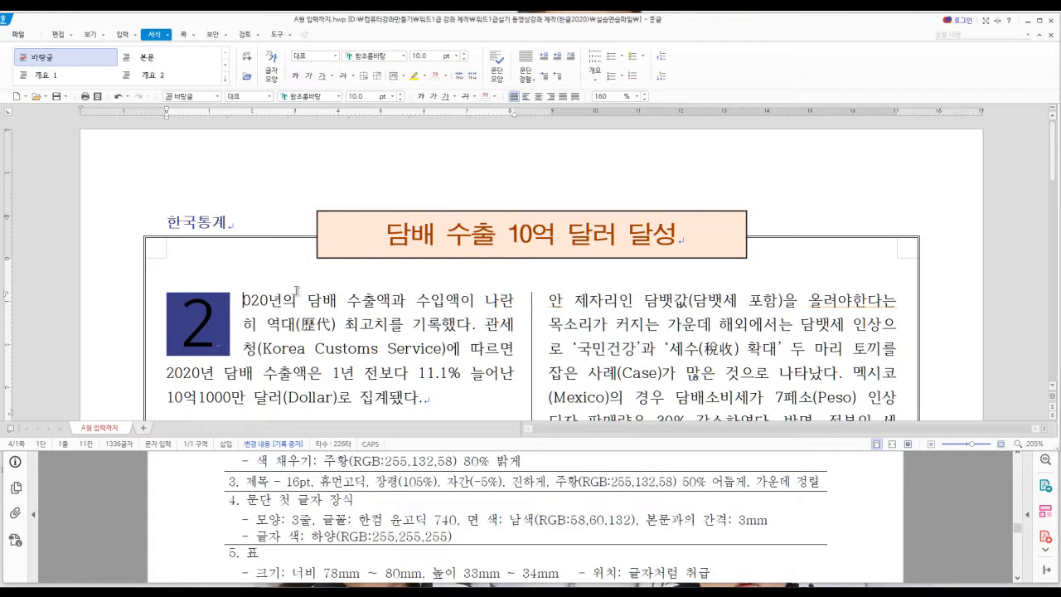
- Examine the table title line "※ 담배 수출 현황" and compare it with its annotations in A형(문제).pdf in Acrobat Reader
scroll(357, 386, down, 3)
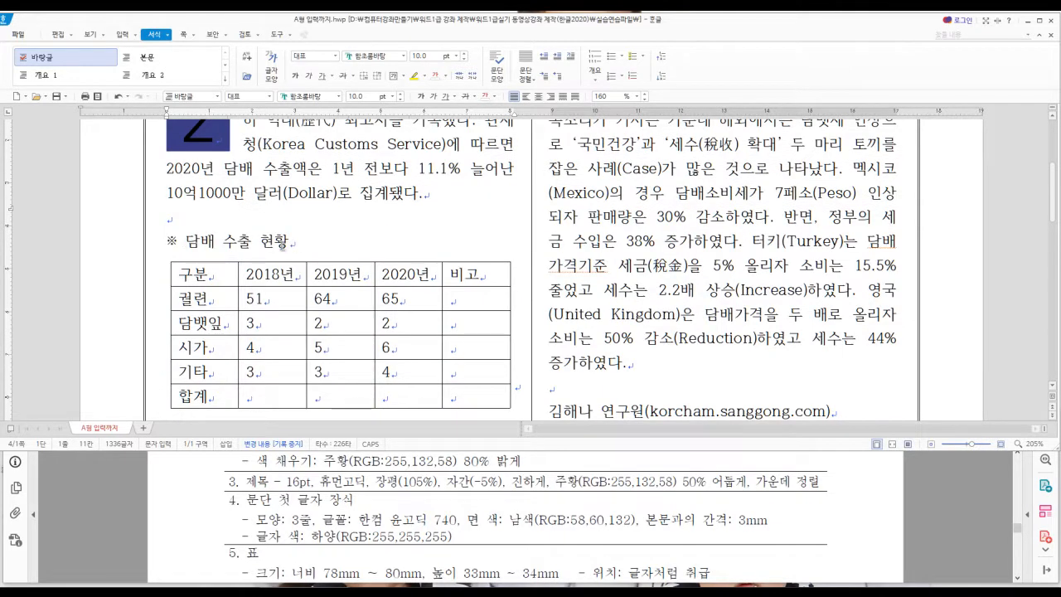
drag(167, 242, 184, 242)
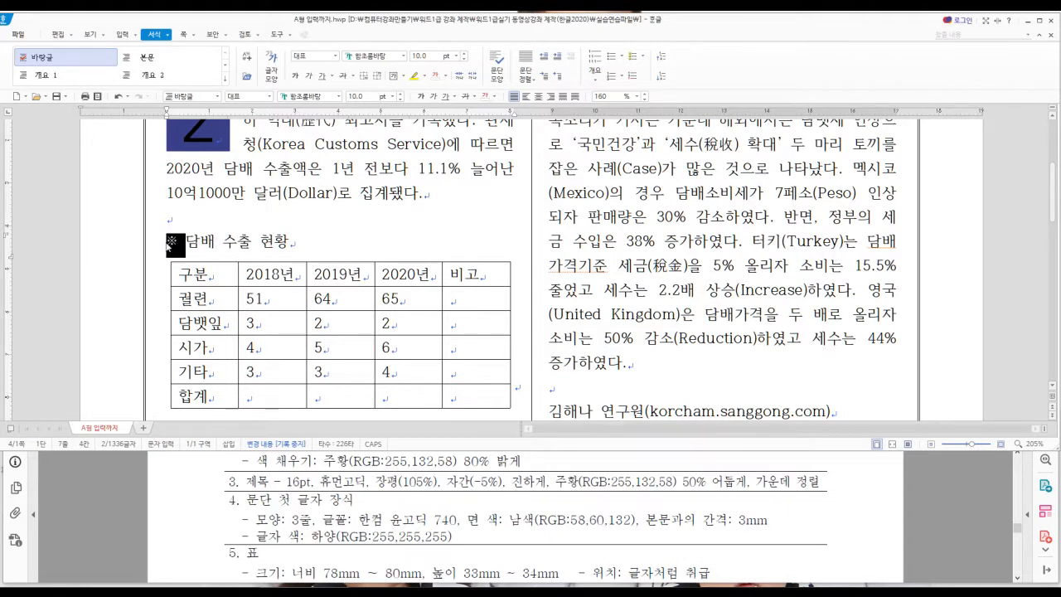
click(231, 239)
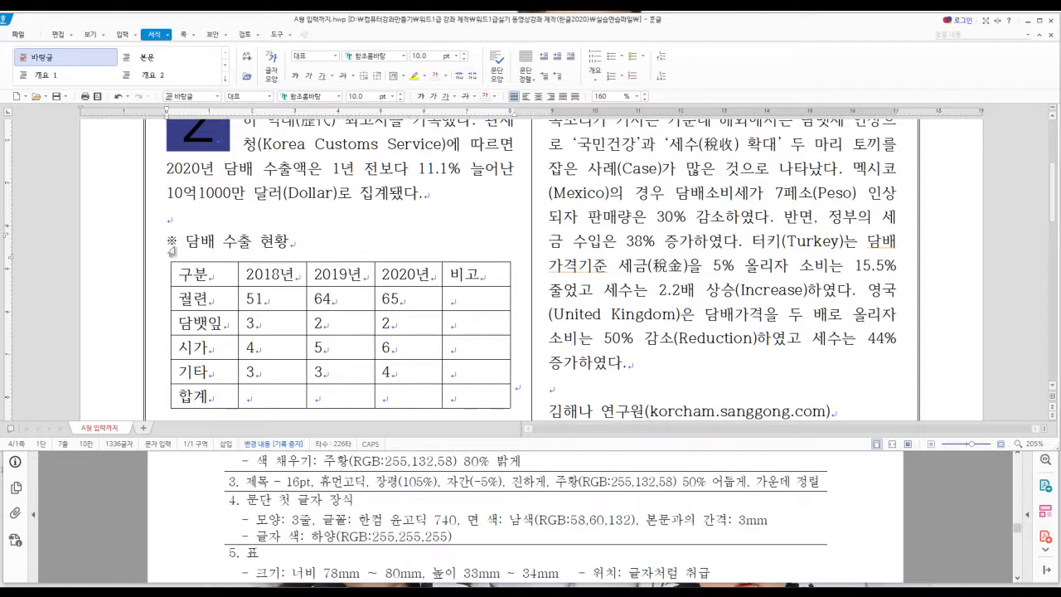
click(254, 242)
click(93, 467)
click(106, 430)
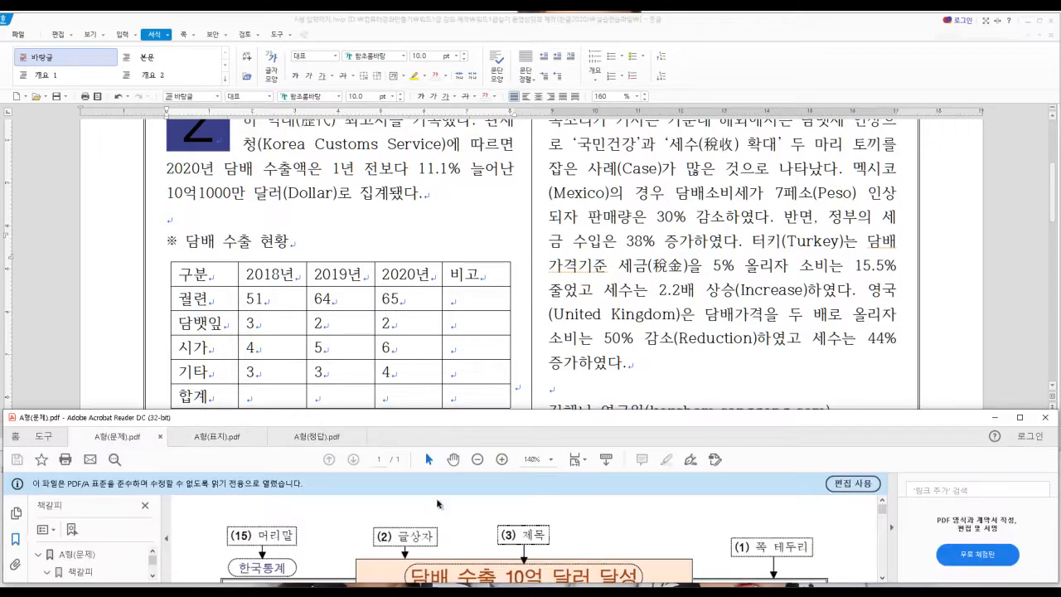
scroll(415, 530, down, 1)
double_click(389, 418)
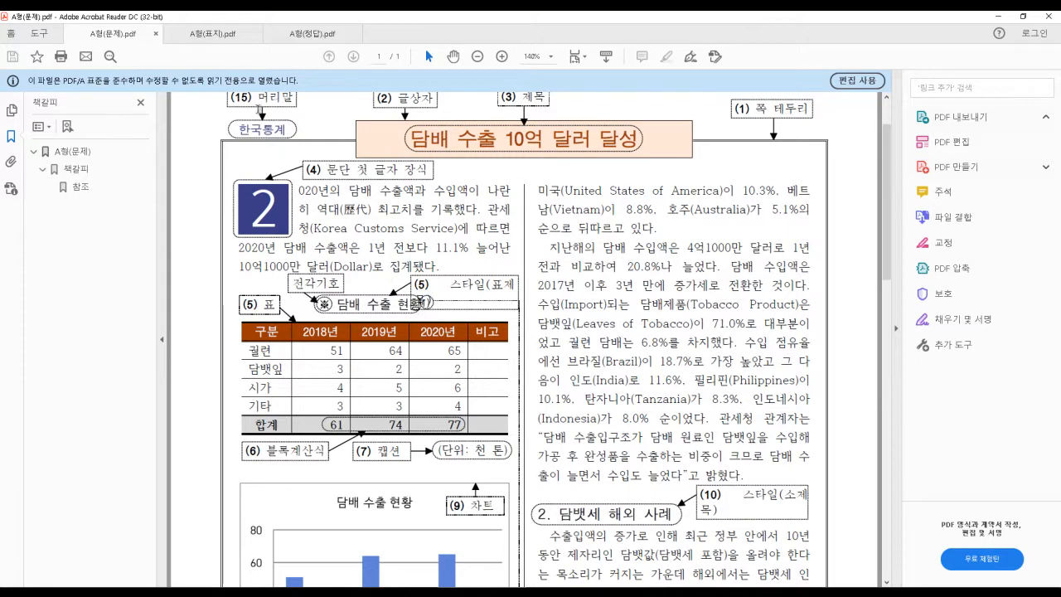
- Find the 표제목 style requirements under item 10 of A형(표지).pdf and highlight them
click(218, 34)
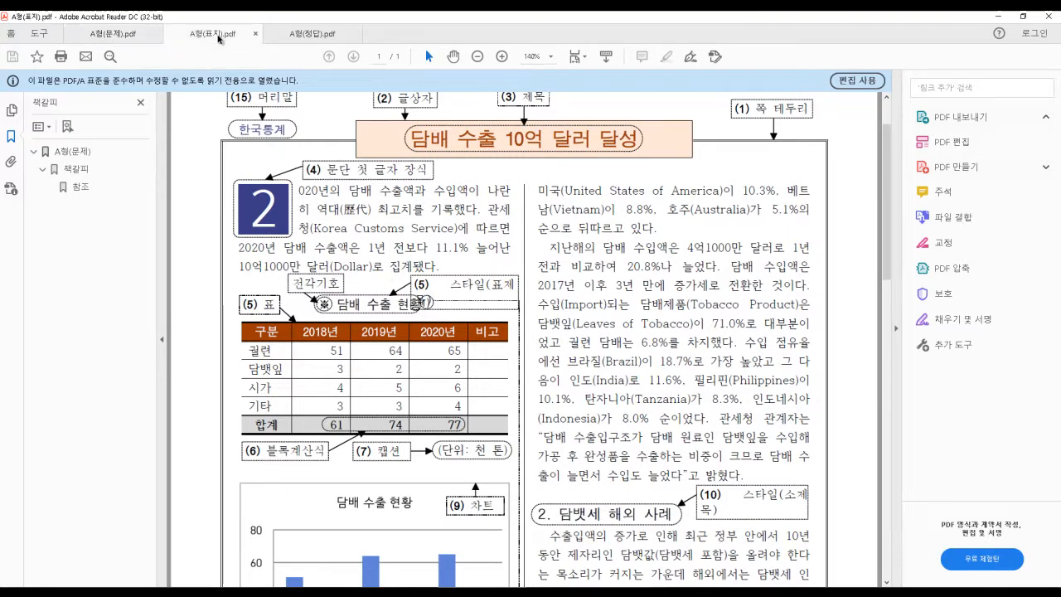
double_click(355, 18)
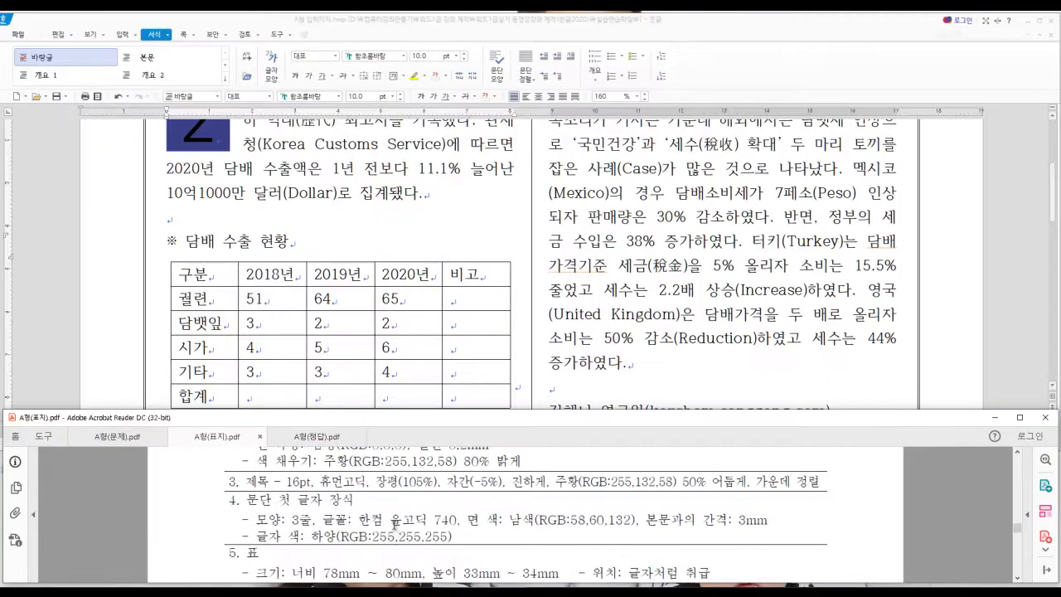
scroll(396, 524, down, 2)
scroll(340, 549, up, 2)
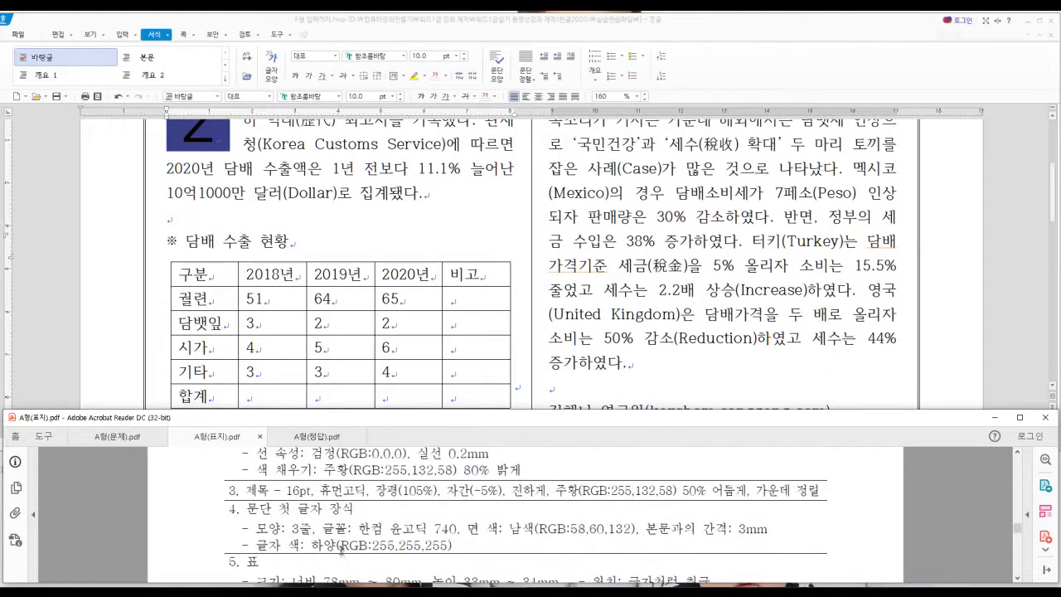
scroll(341, 549, up, 1)
scroll(331, 544, down, 8)
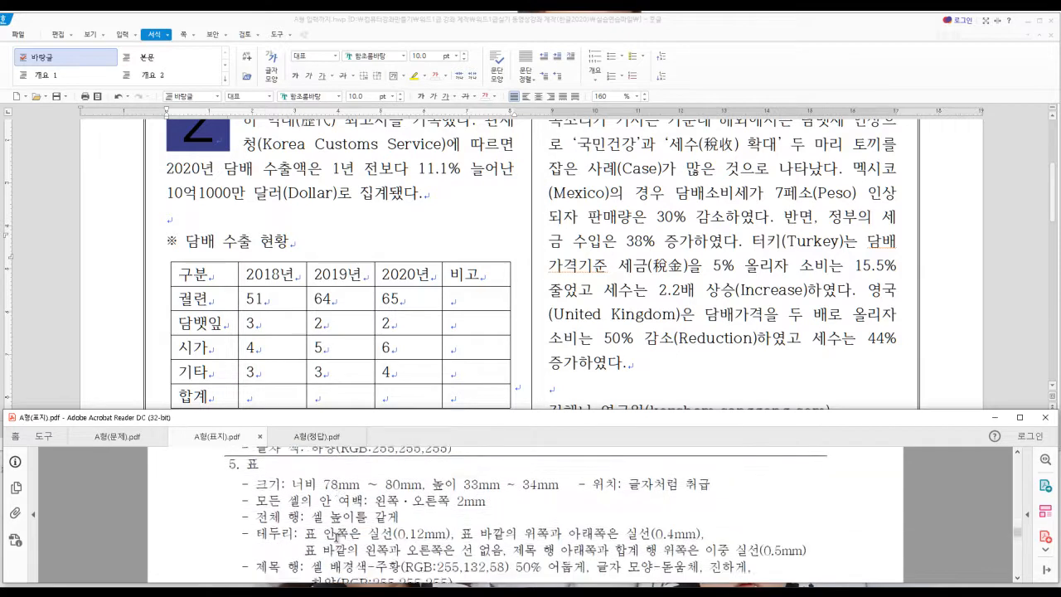
scroll(332, 545, down, 1)
scroll(328, 539, up, 4)
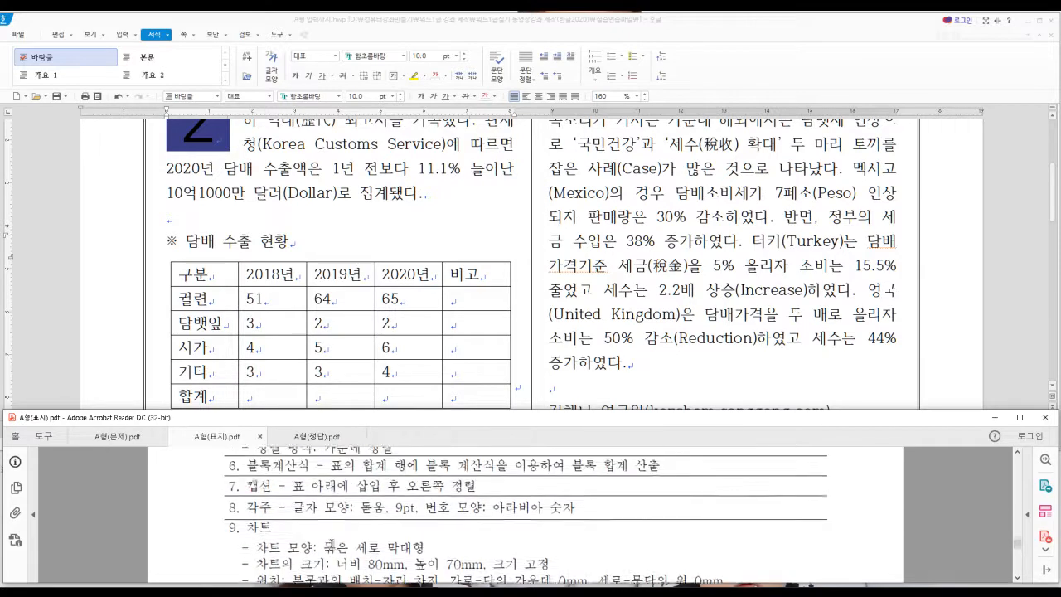
scroll(327, 531, up, 10)
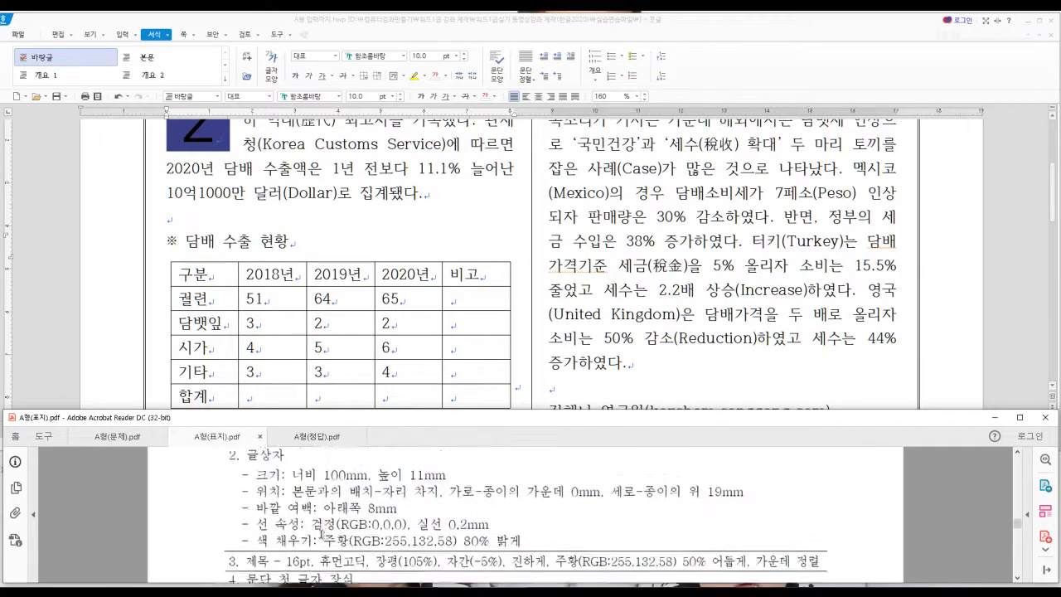
scroll(335, 522, down, 9)
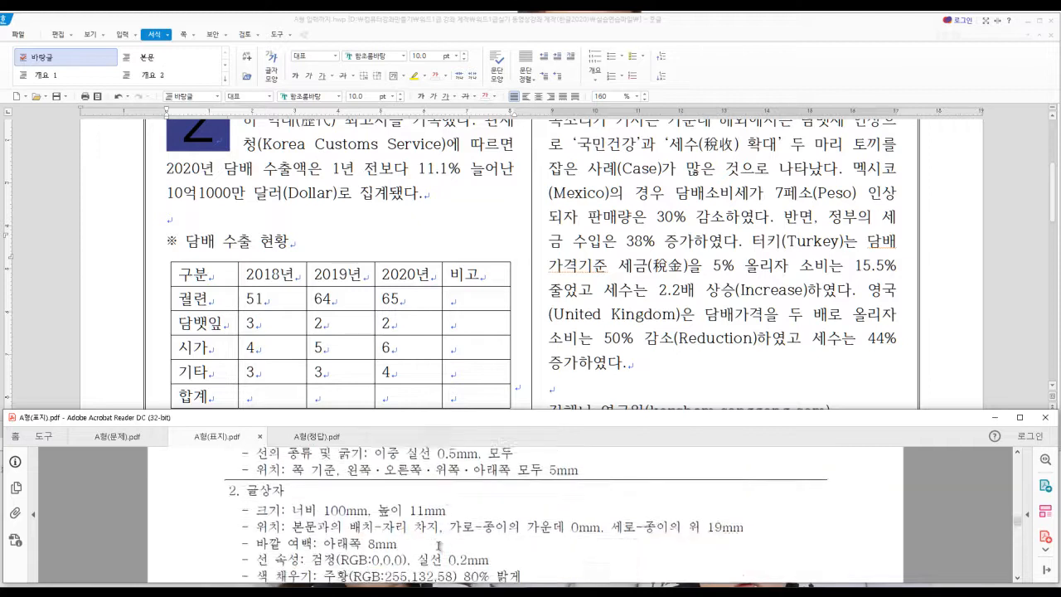
scroll(336, 523, down, 8)
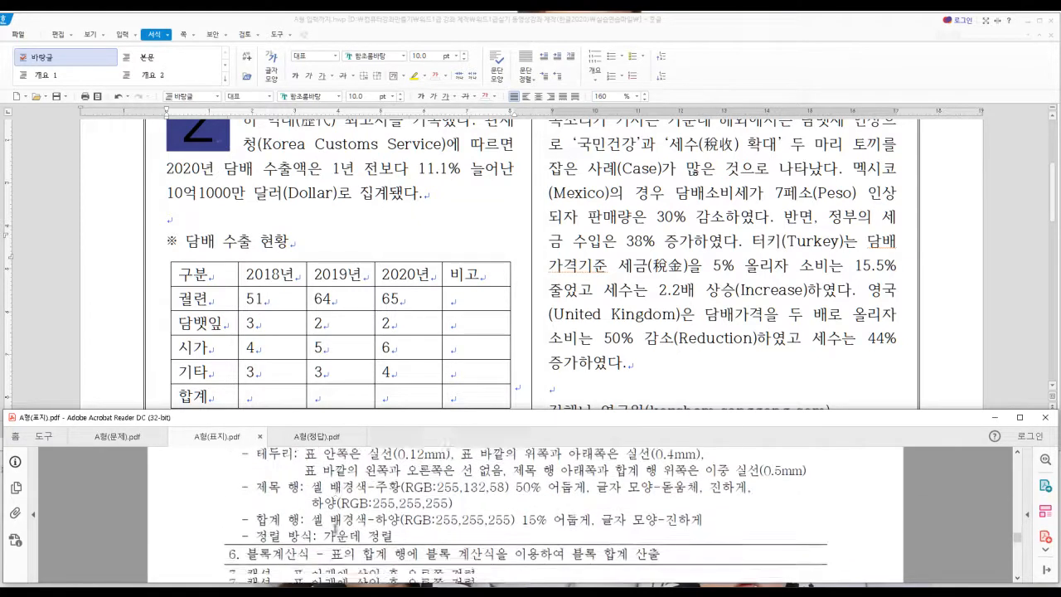
scroll(353, 555, down, 4)
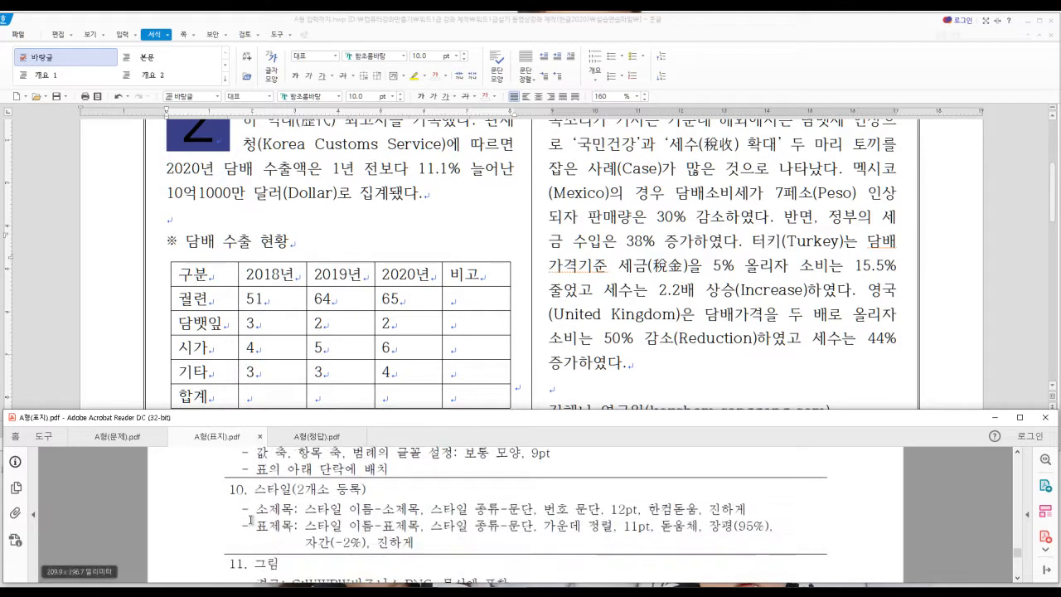
drag(255, 525, 431, 551)
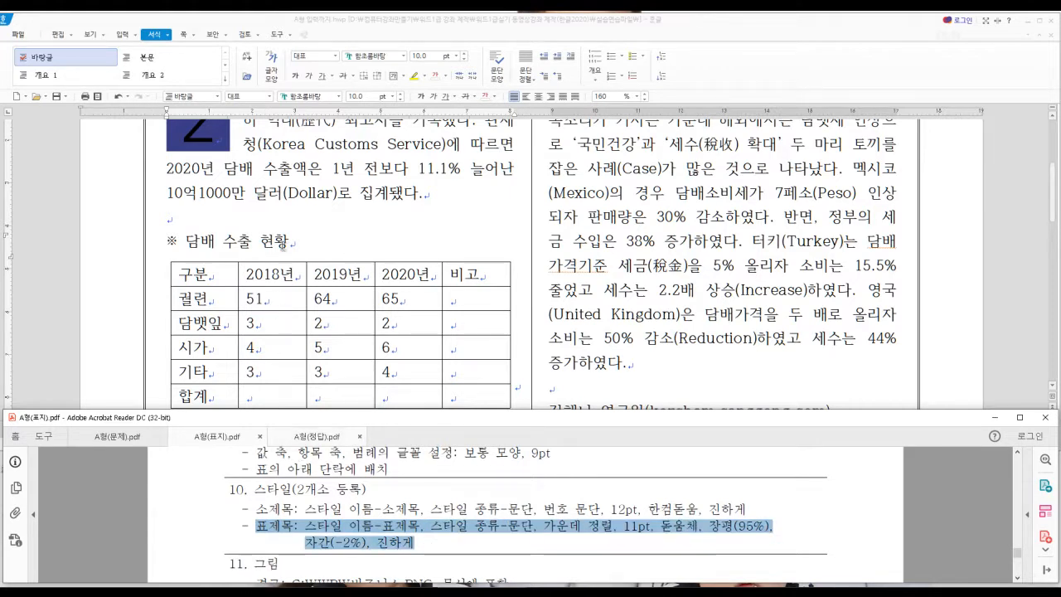
- Return to the Hangul document and start a new paragraph style named 표제목 from the table title line "※ 담배 수출 현황"
click(262, 242)
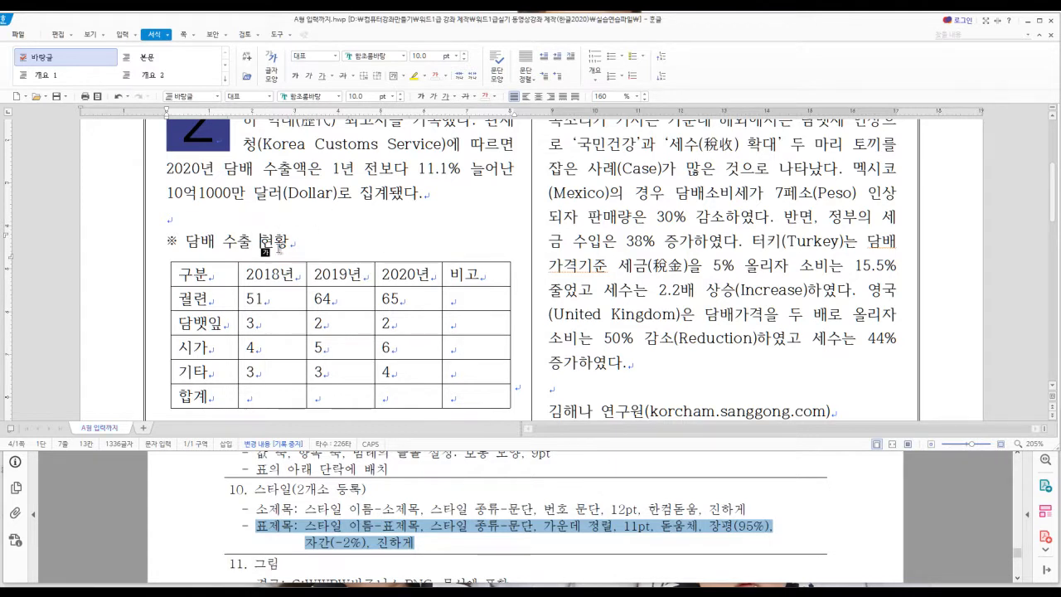
click(252, 243)
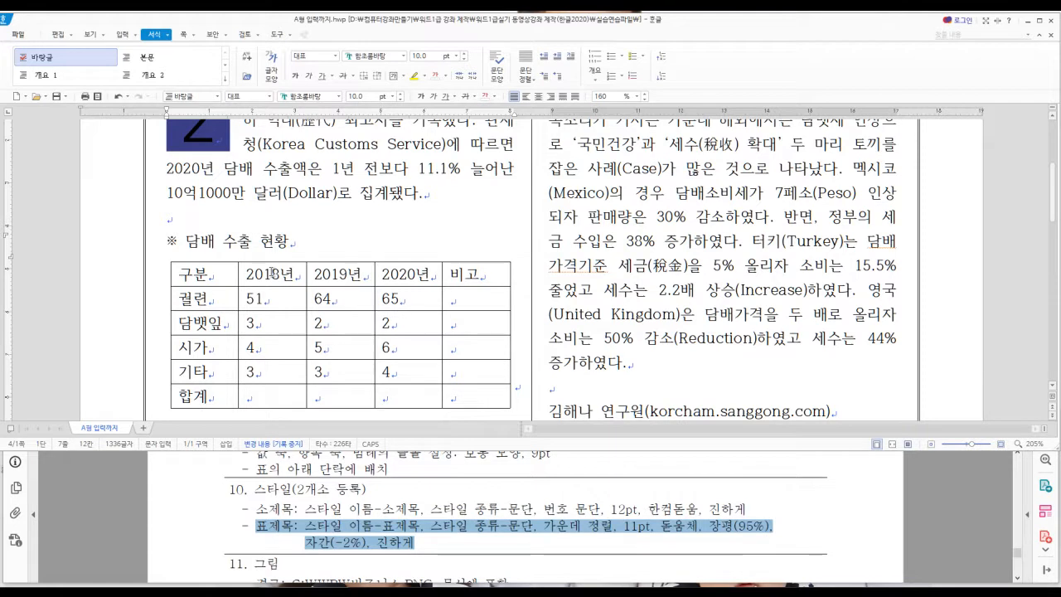
key(F6)
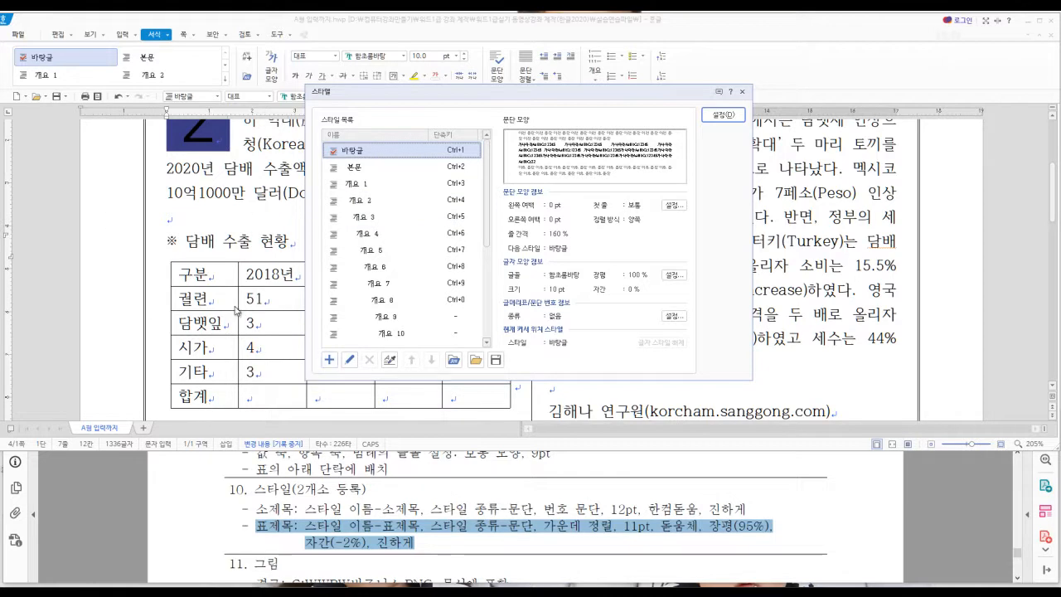
click(332, 364)
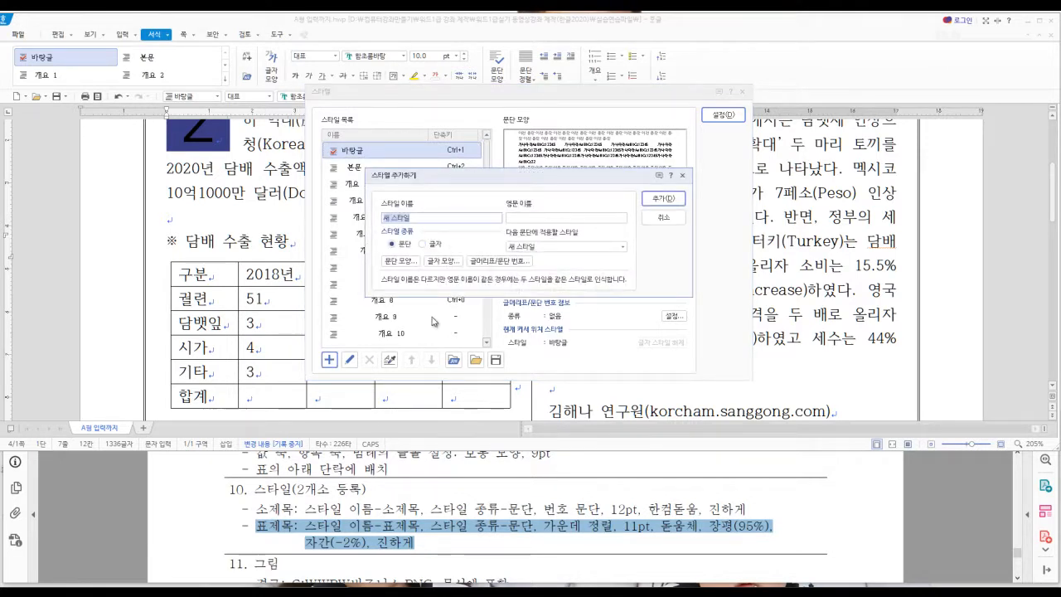
text(표제)
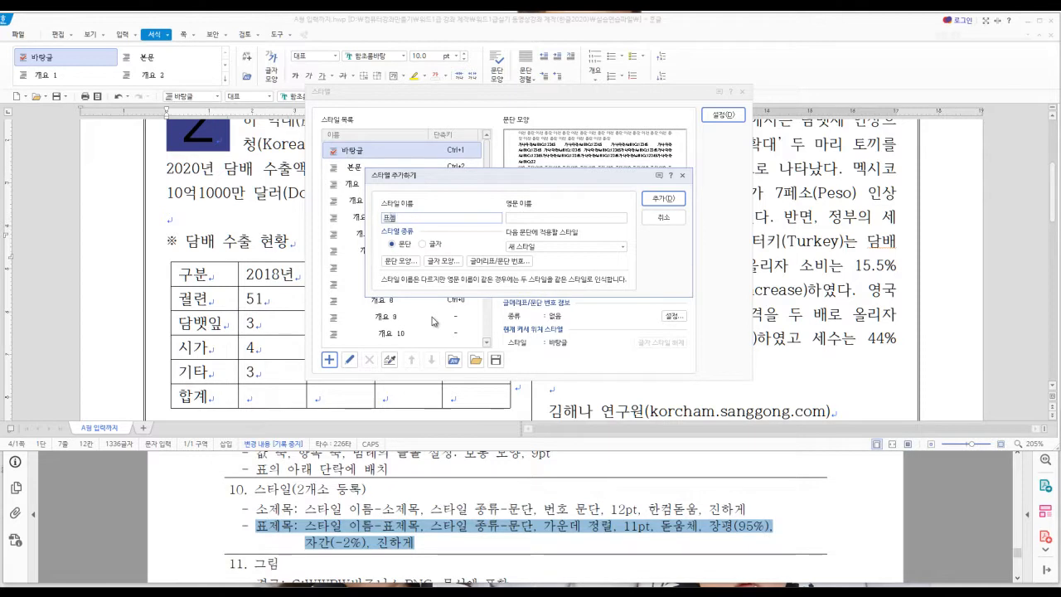
text(목)
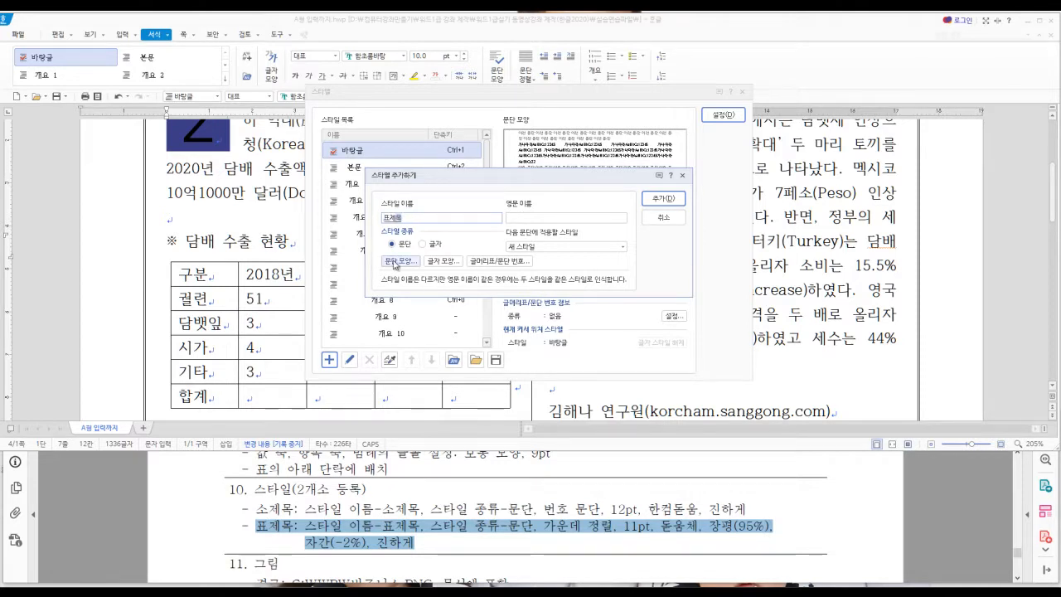
- Set the paragraph shape of the 표제목 style to centre alignment
click(397, 262)
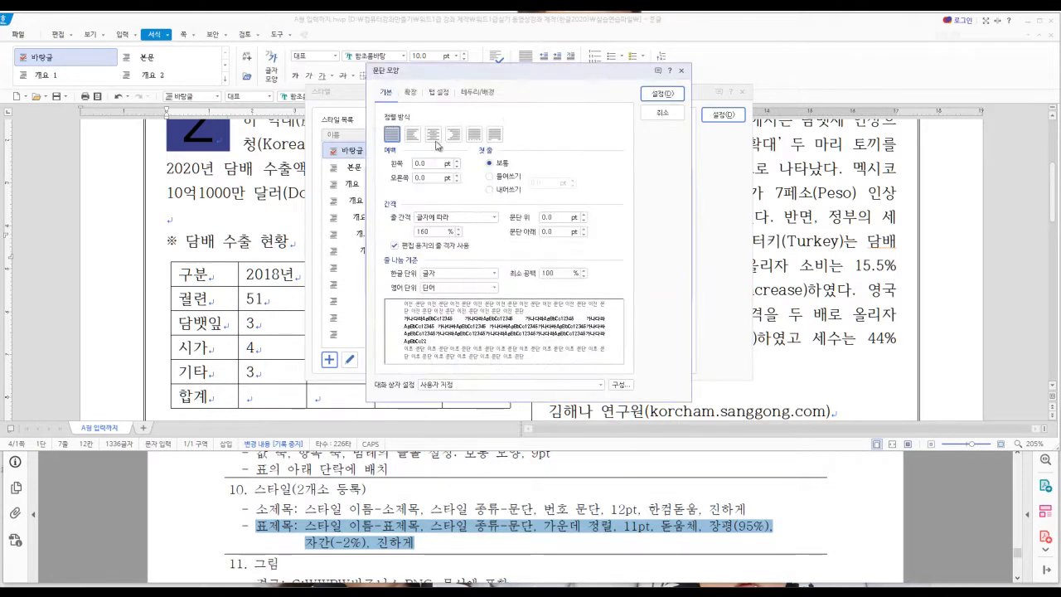
click(433, 135)
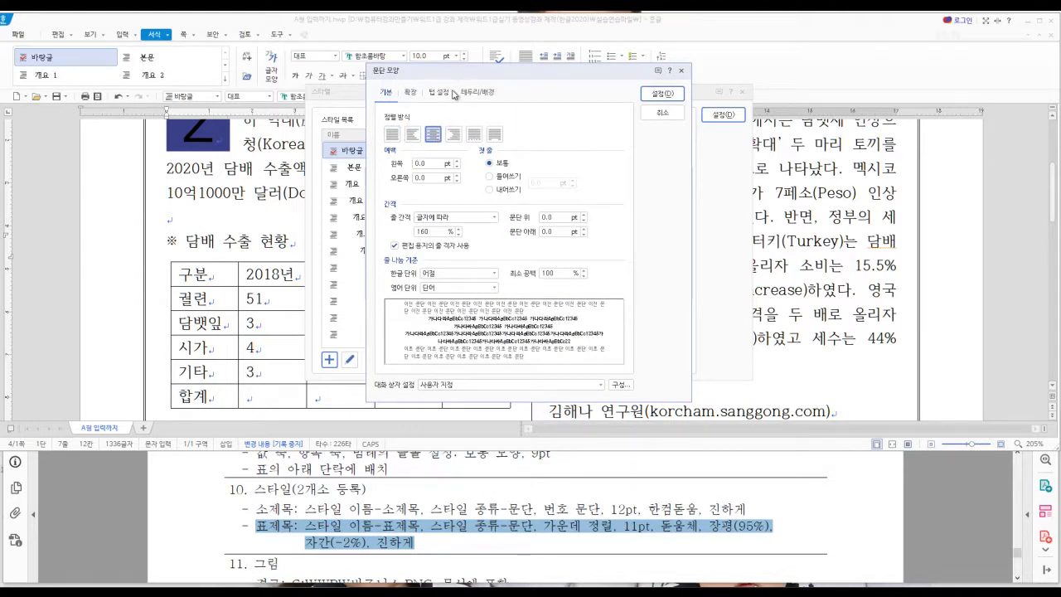
drag(456, 76, 437, 137)
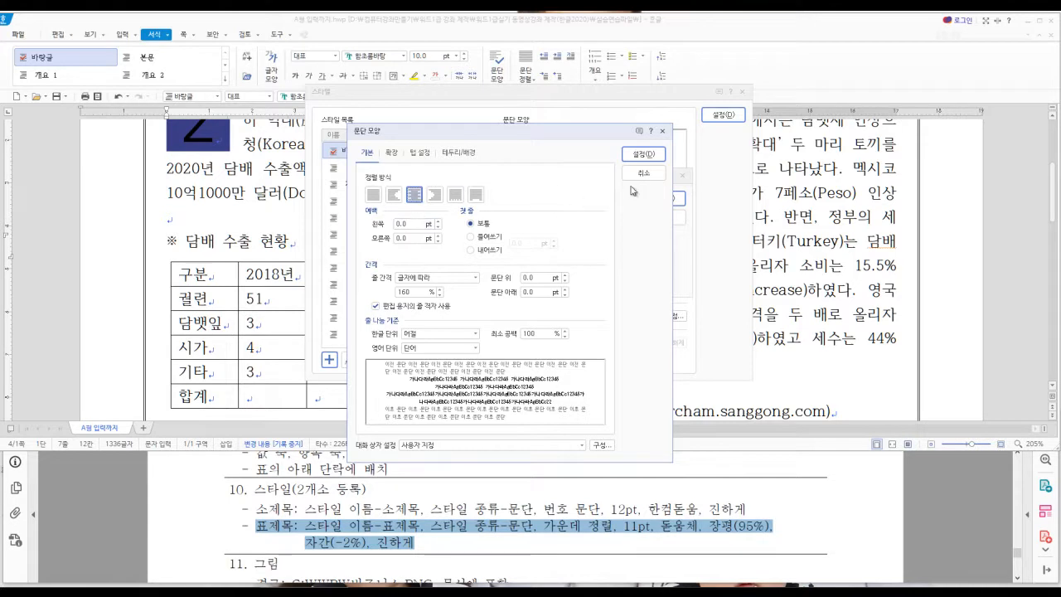
click(644, 156)
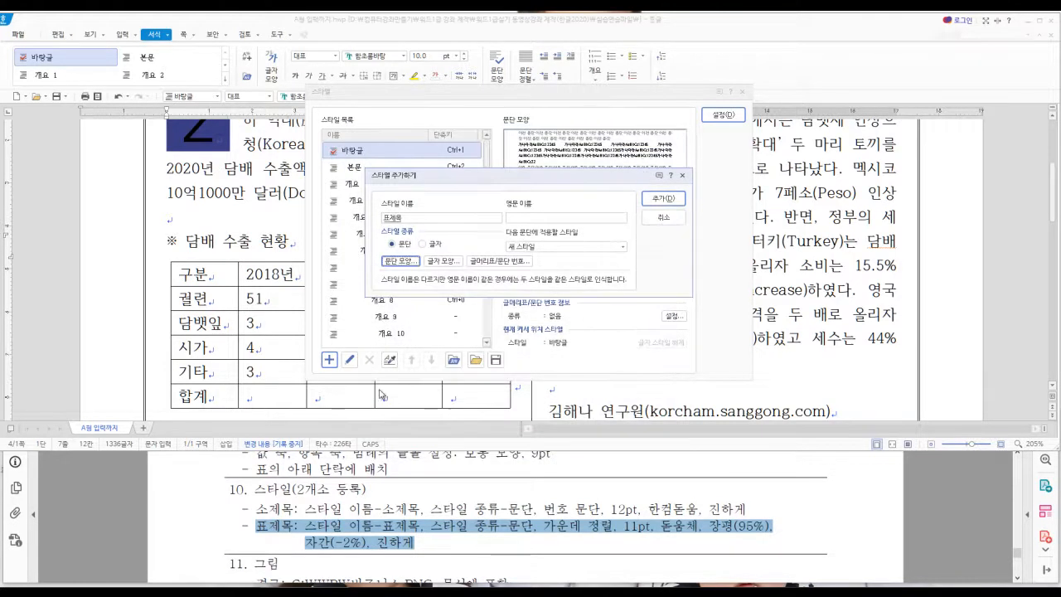
- Set the character shape of the 표제목 style to 11 pt in the 돋움체 font
click(453, 264)
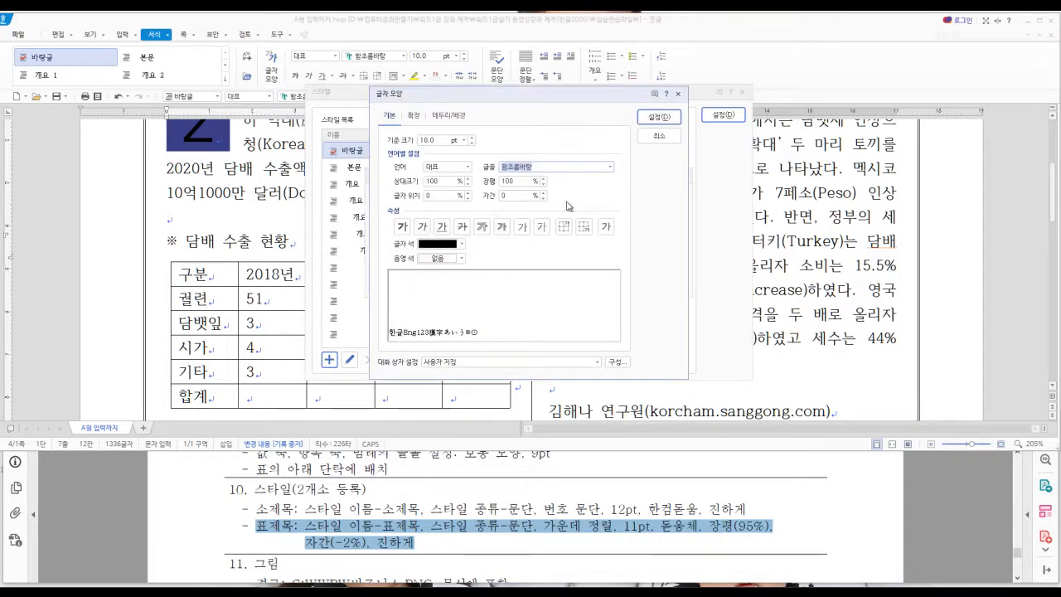
click(472, 137)
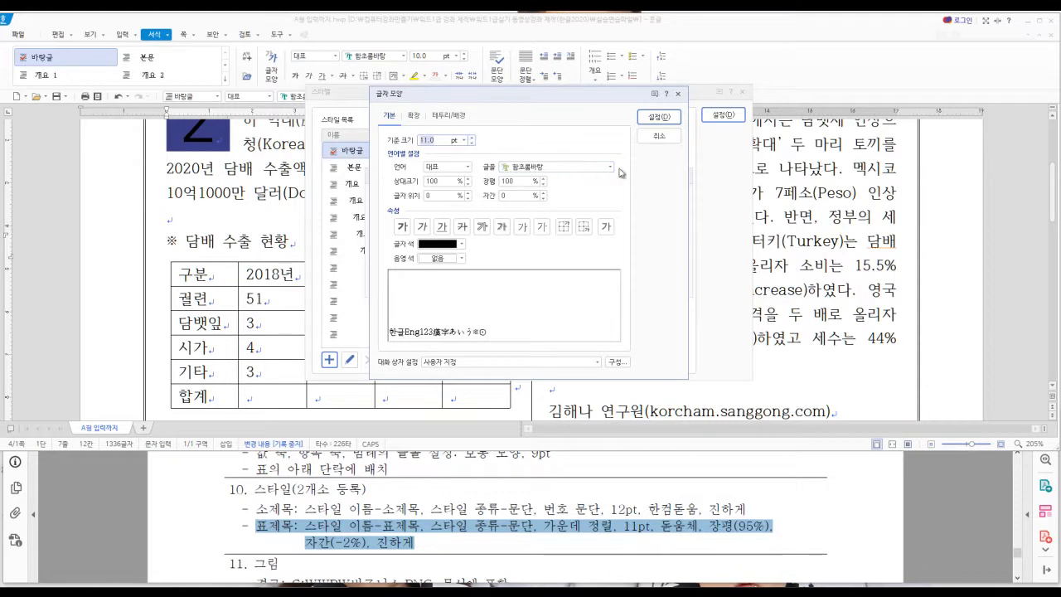
click(611, 167)
drag(609, 247, 610, 193)
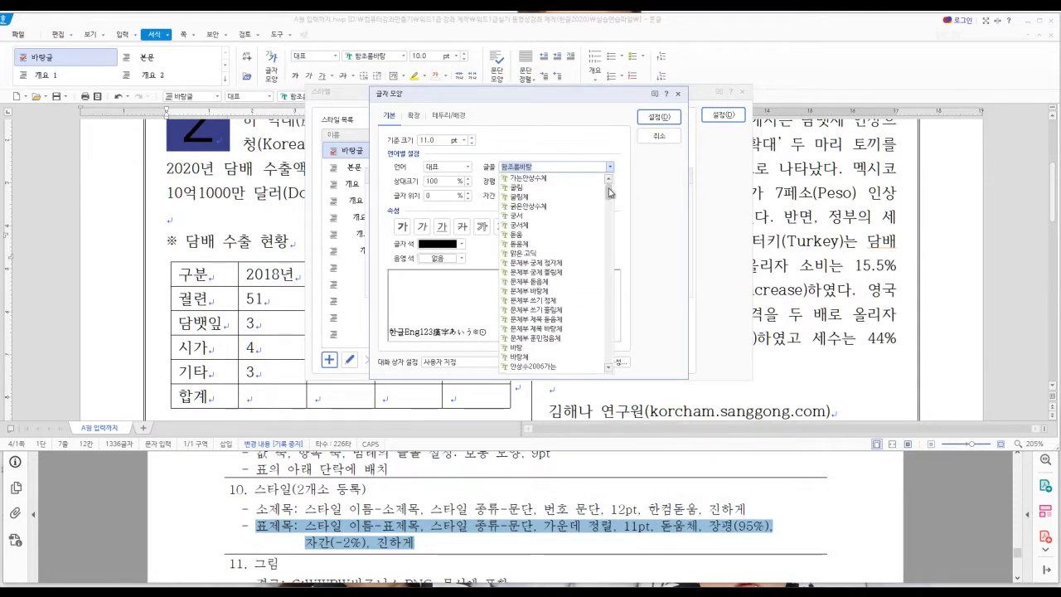
click(529, 245)
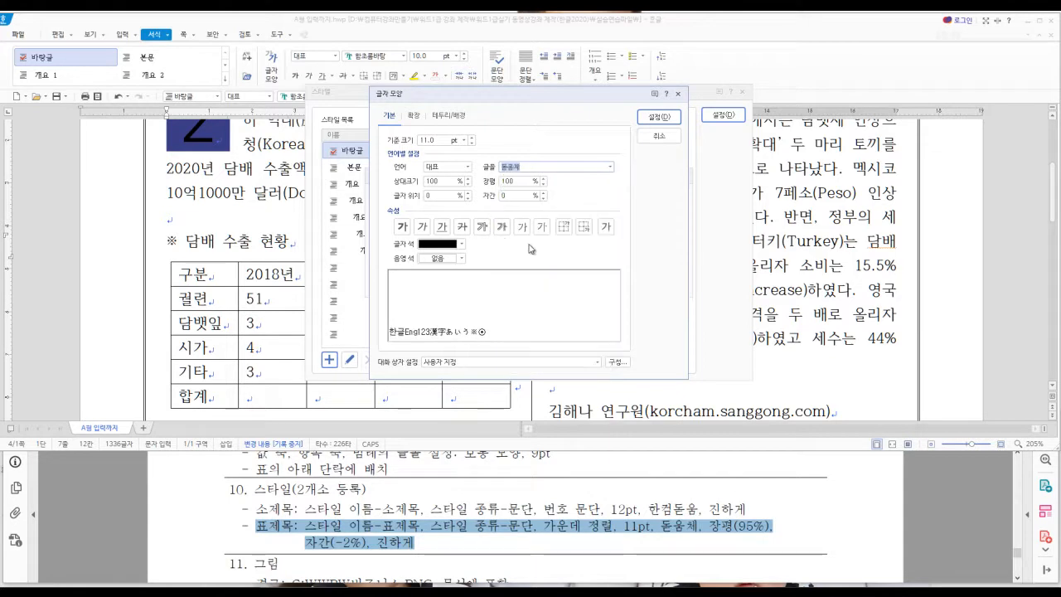
- Give the 표제목 style 장평 95%, 자간 -2% and bold, and apply the new style to the table title line
key(Tab)
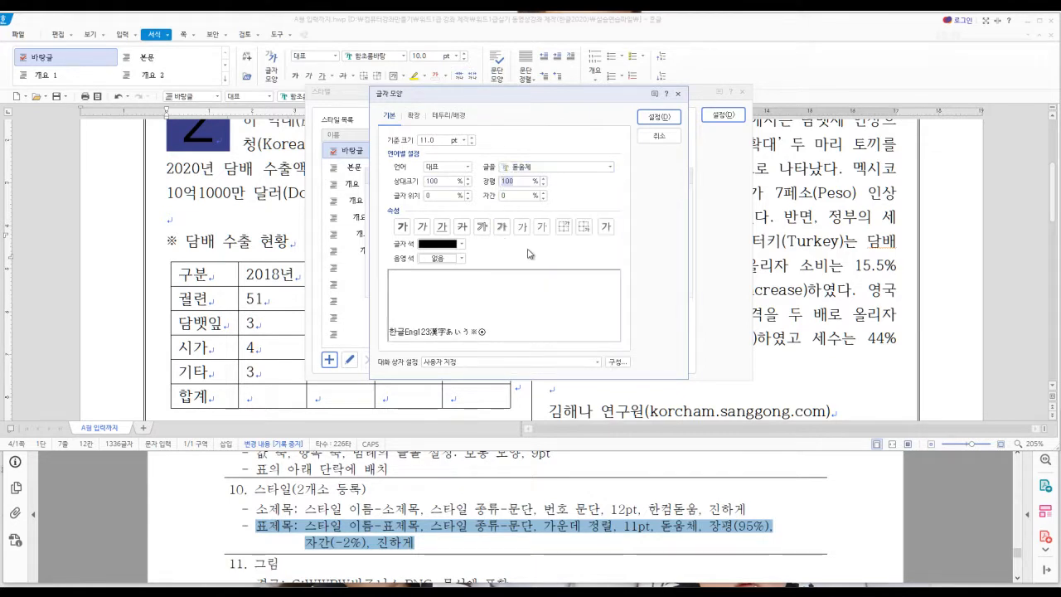
text(95)
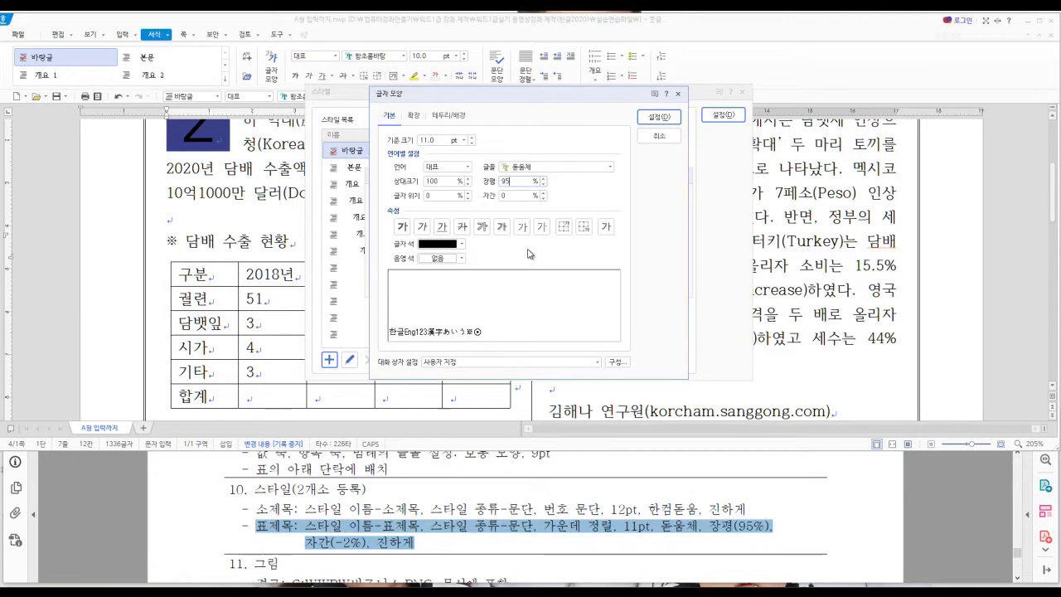
text(-2)
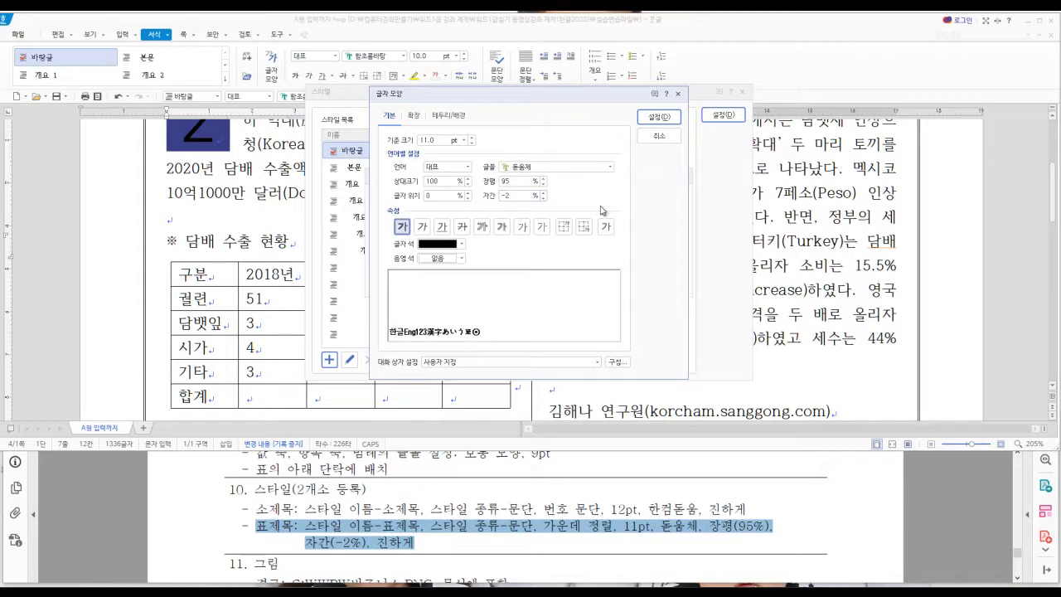
click(658, 117)
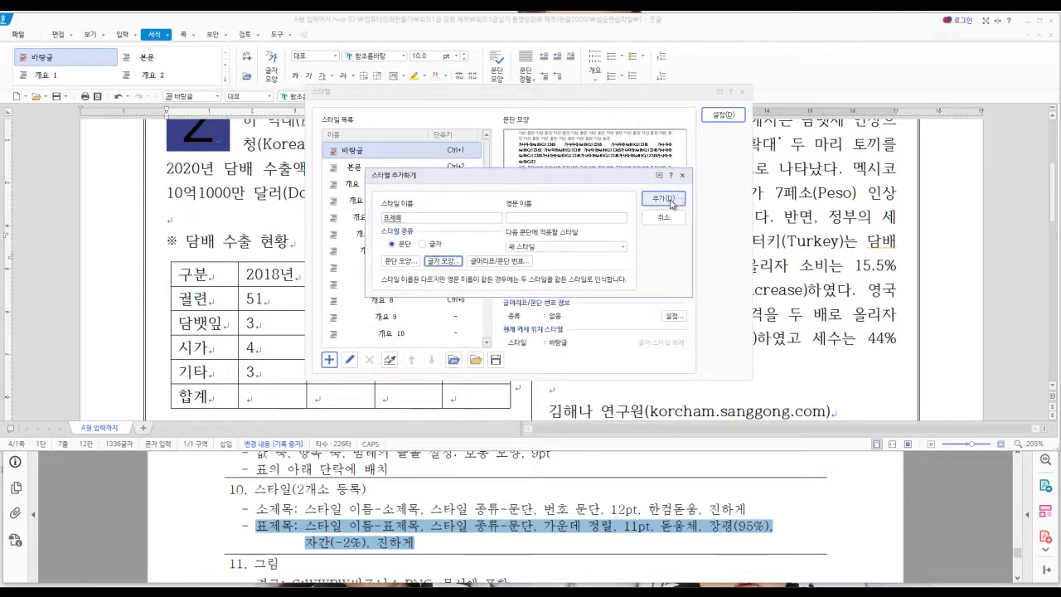
click(668, 199)
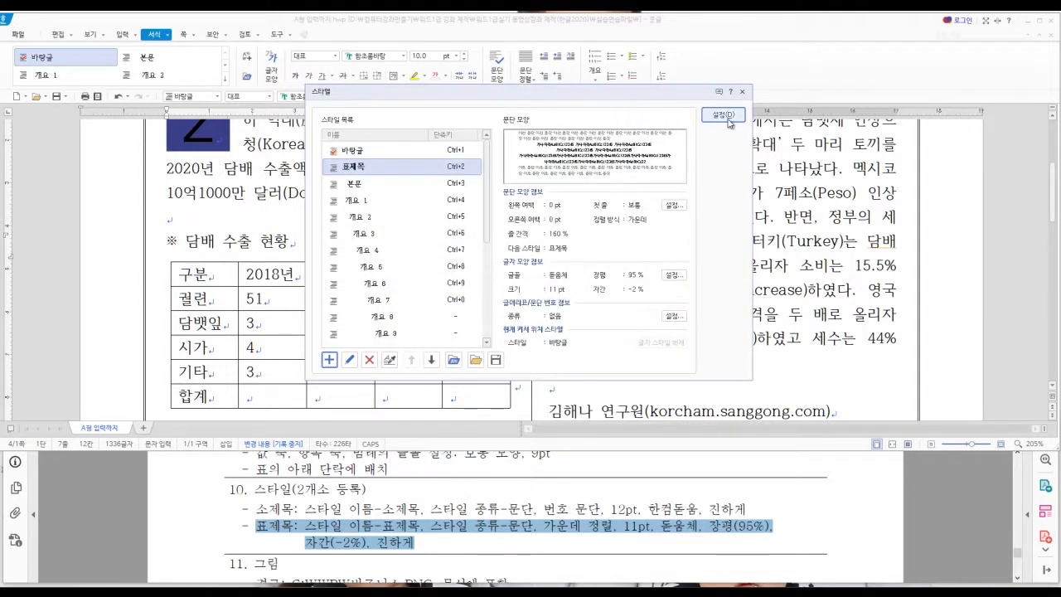
click(723, 115)
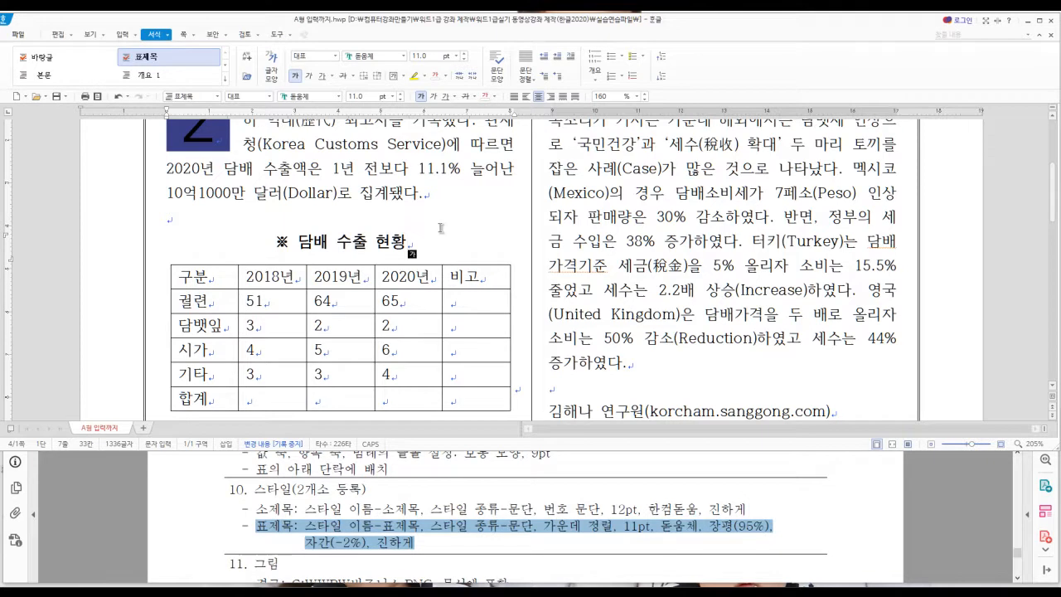
- Insert a footnote after the table title "※ 담배 수출 현황" and look up its text in A형(문제).pdf in Acrobat Reader
key(ctrl+n)
key(n)
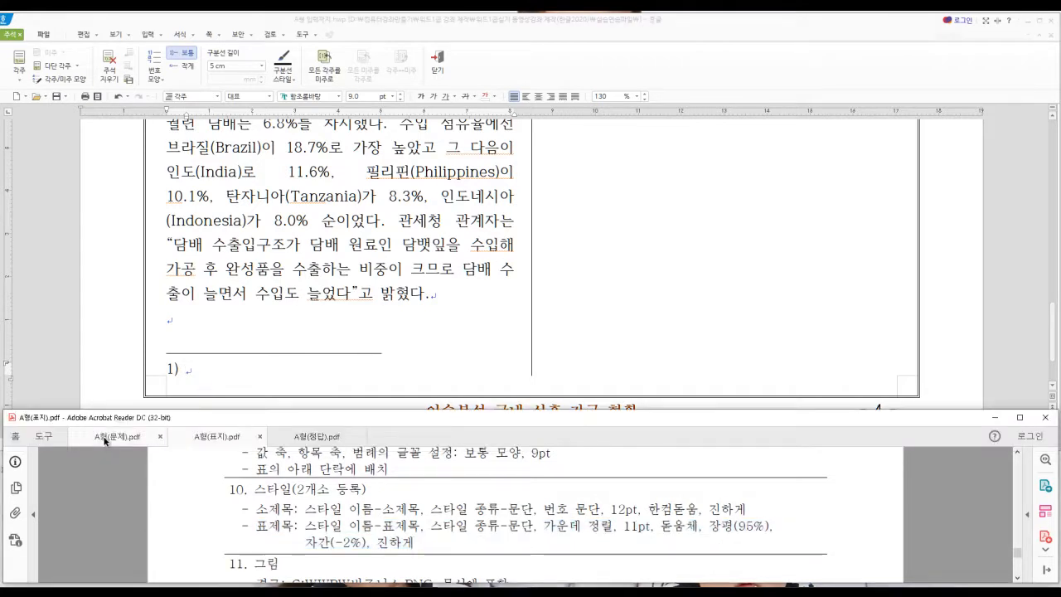
click(104, 442)
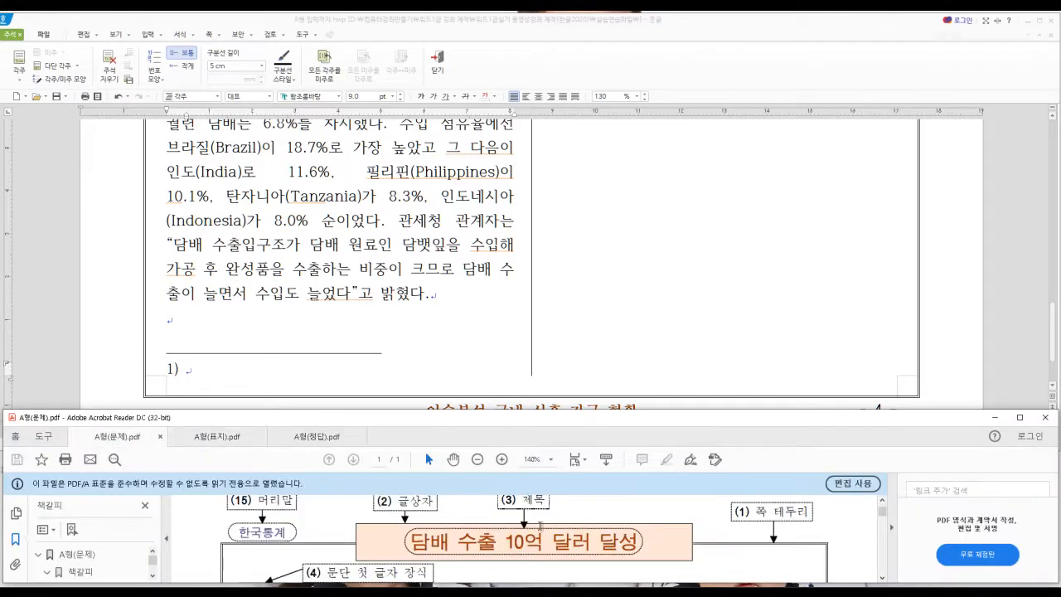
drag(882, 512, 882, 566)
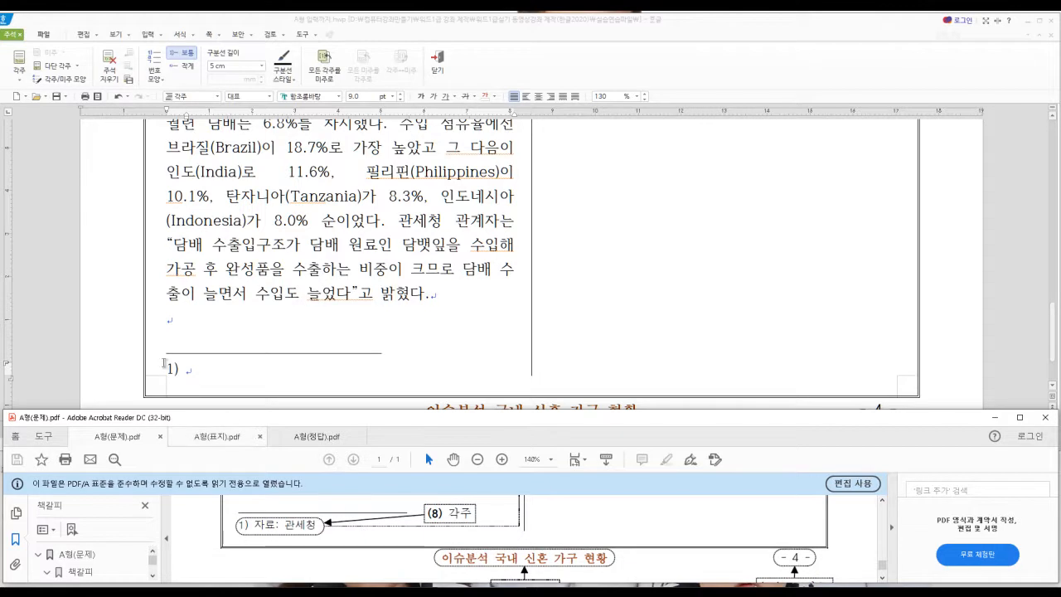
- Return to the Hangul document and enter "자료: 관세청" as the footnote text
click(185, 368)
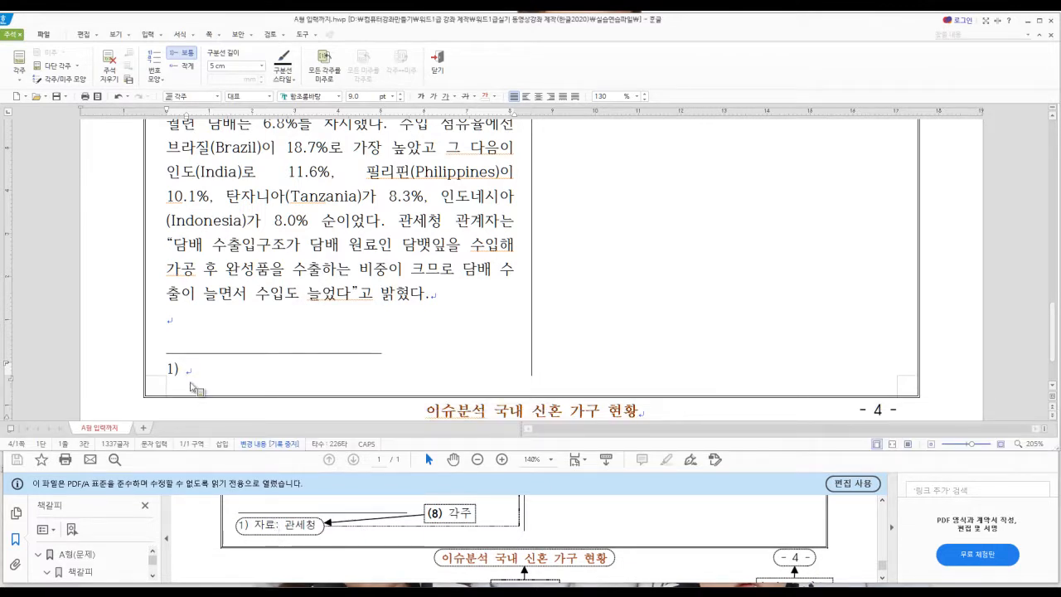
text(자료)
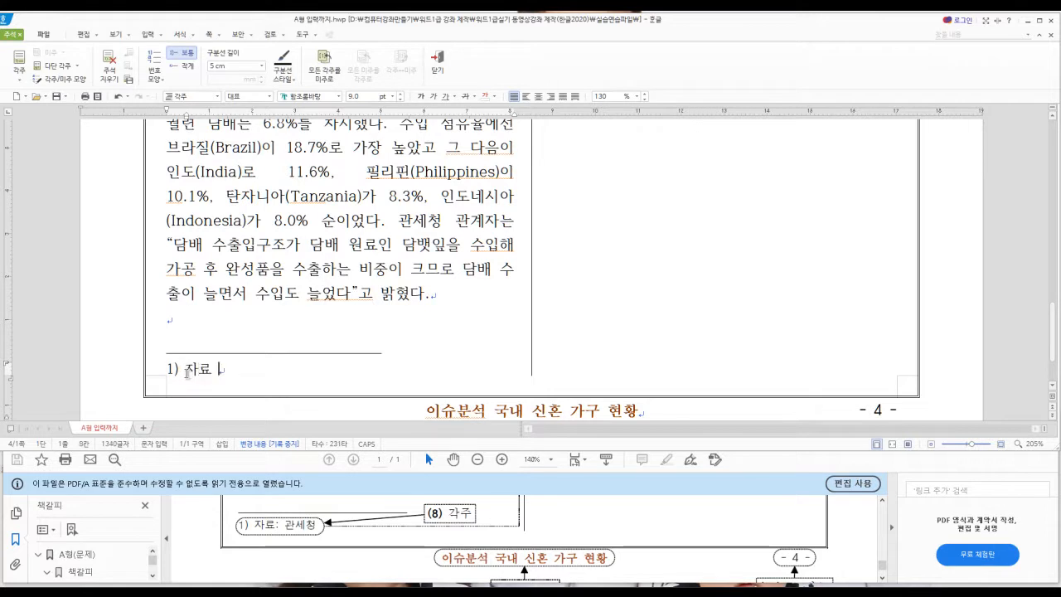
key(BackSpace)
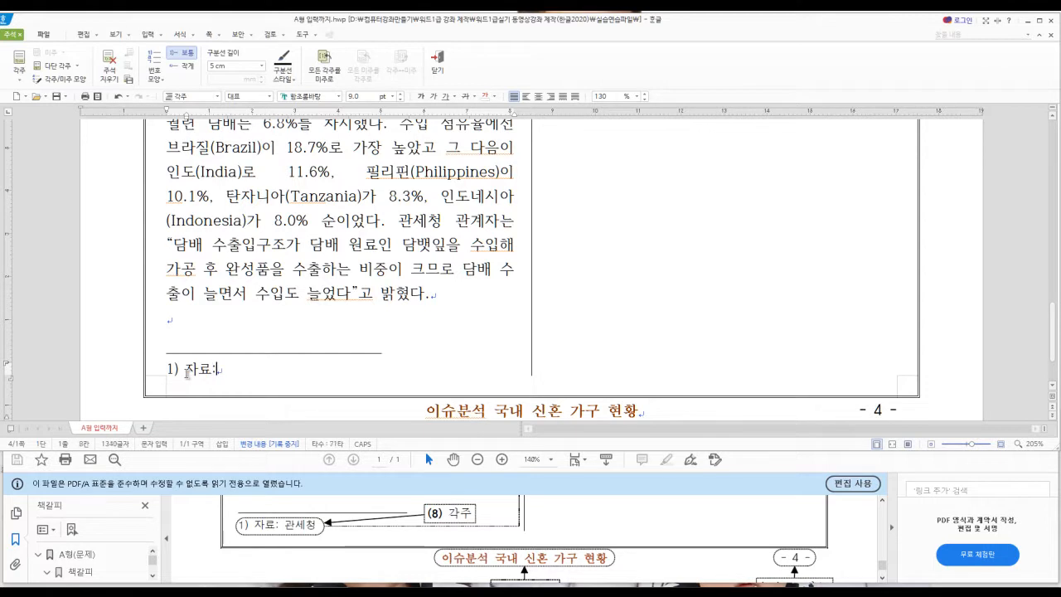
text(: 관세청)
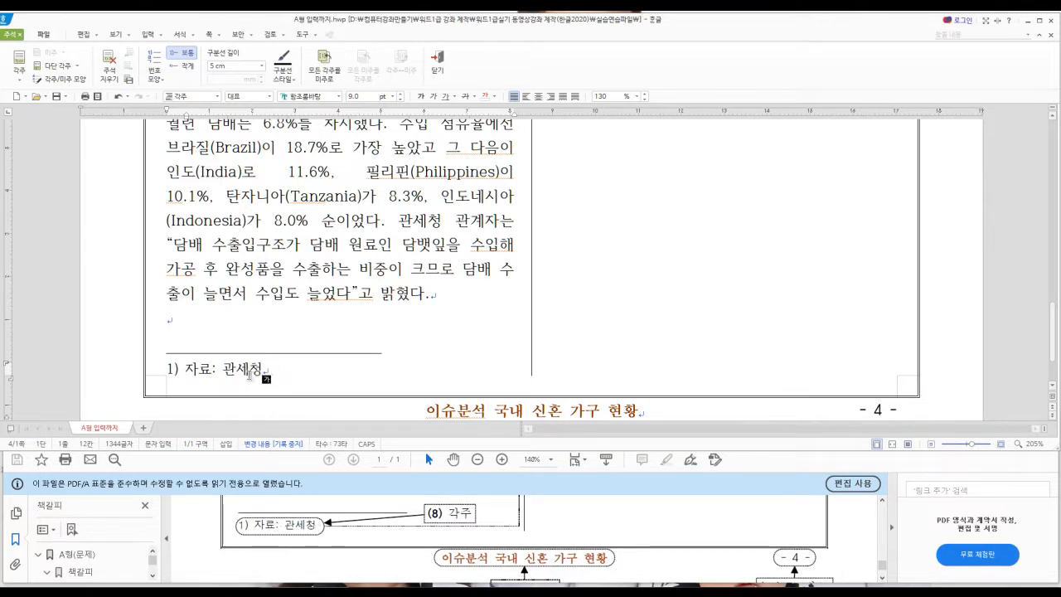
- Switch to Acrobat Reader and find the footnote (각주) requirements under item 8 of A형(표지).pdf
key(alt+Tab)
click(221, 437)
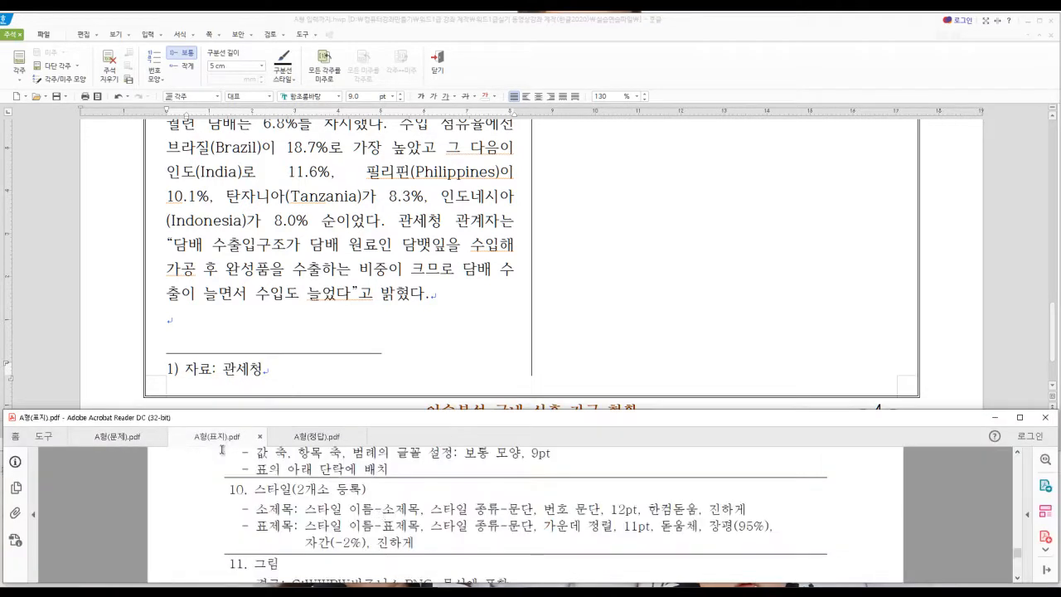
scroll(458, 504, down, 5)
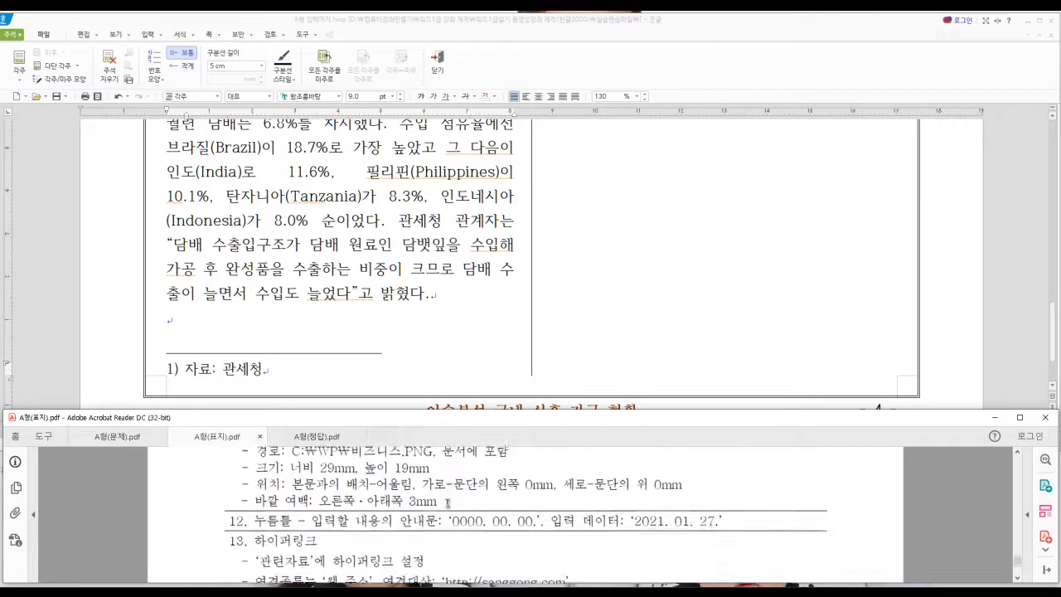
scroll(438, 502, up, 6)
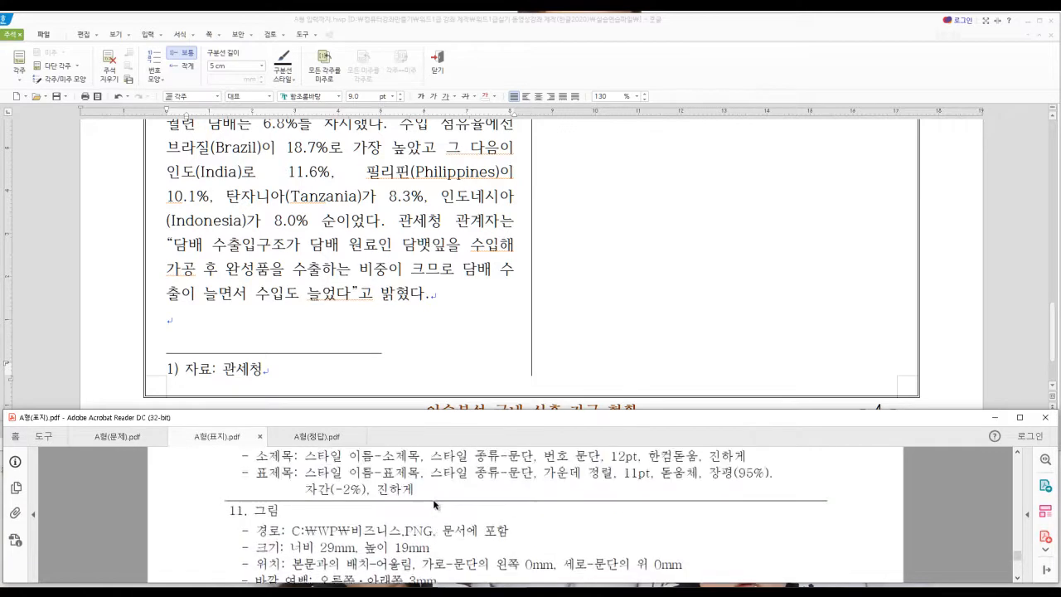
scroll(432, 501, up, 4)
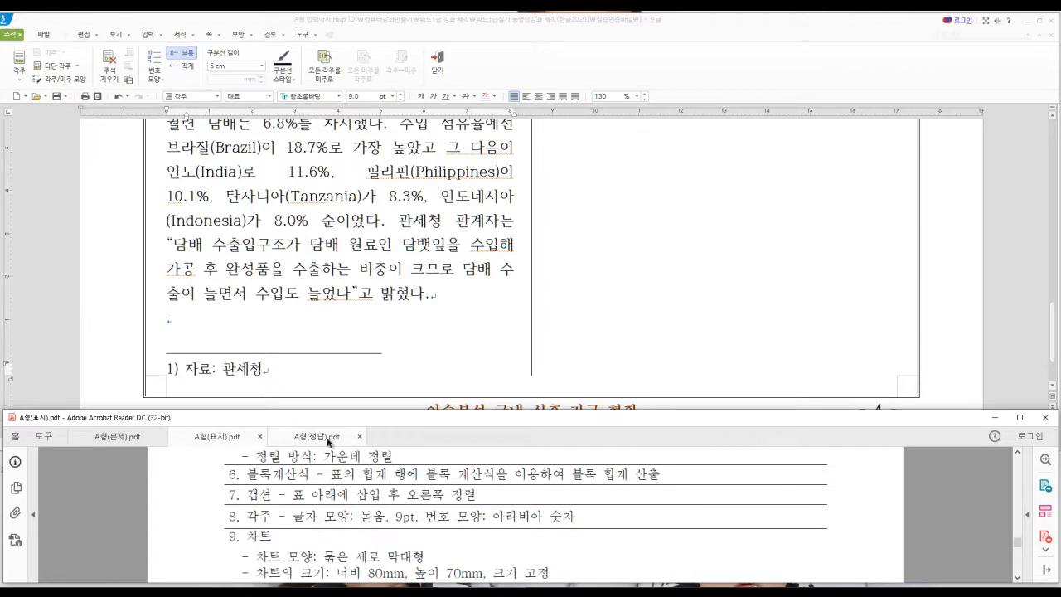
- Return to the Hangul document and set the font of the whole footnote line to 돋움
click(267, 371)
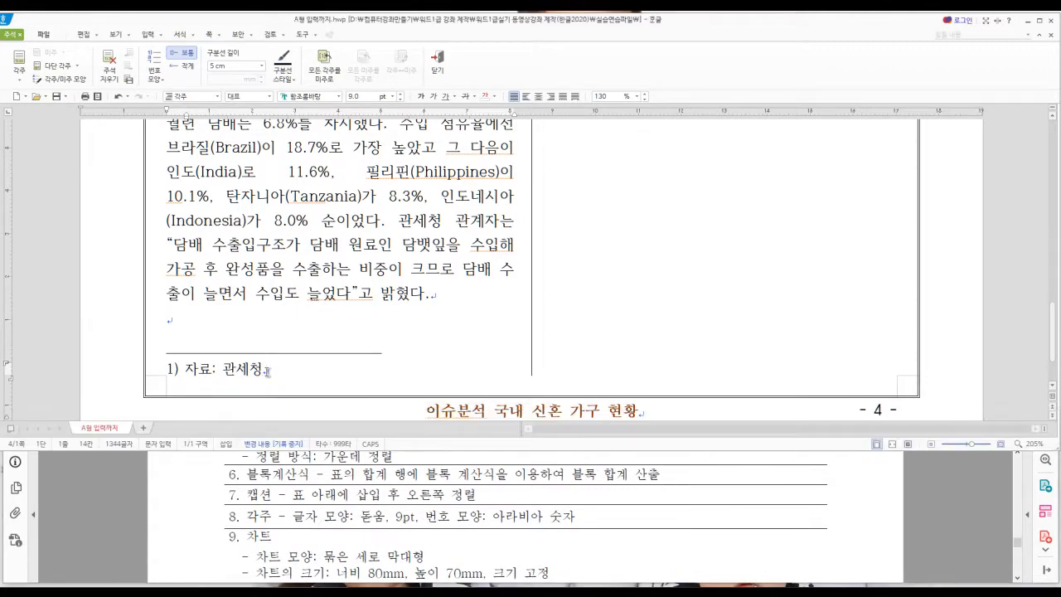
key(shift+Home)
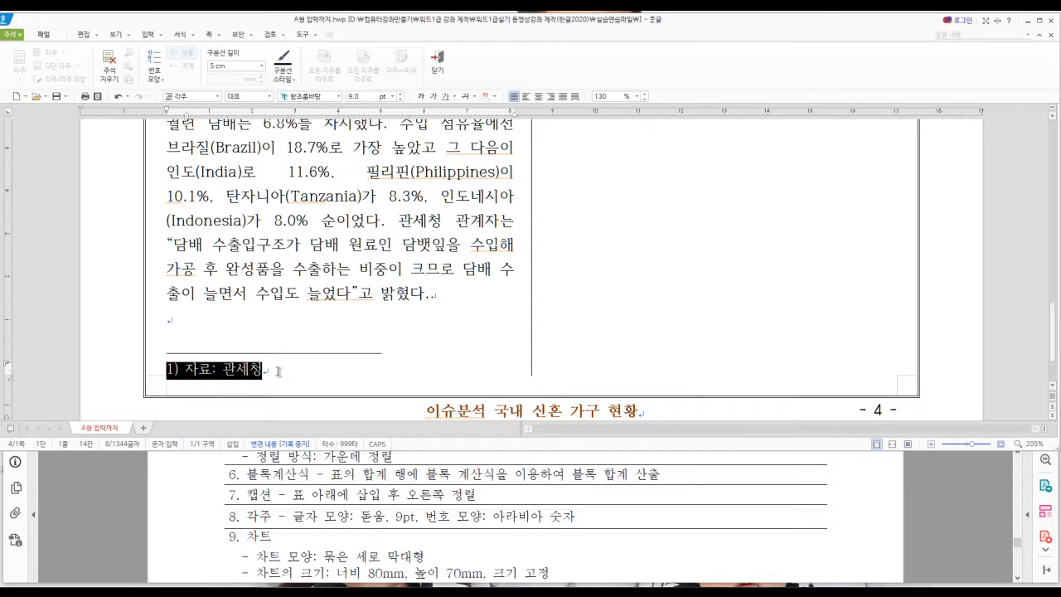
key(alt+l)
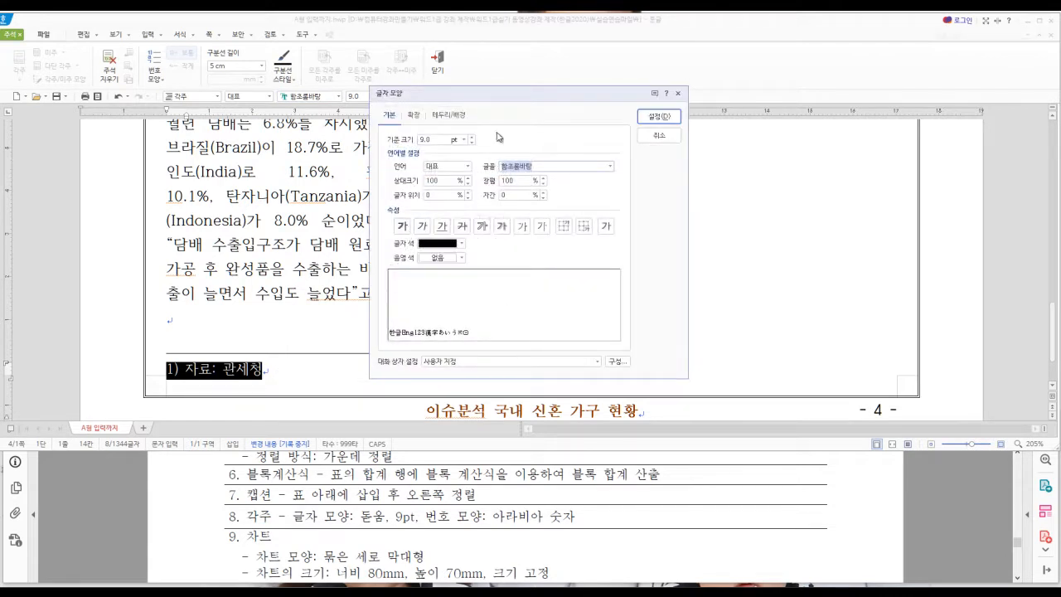
click(608, 169)
drag(608, 245, 608, 181)
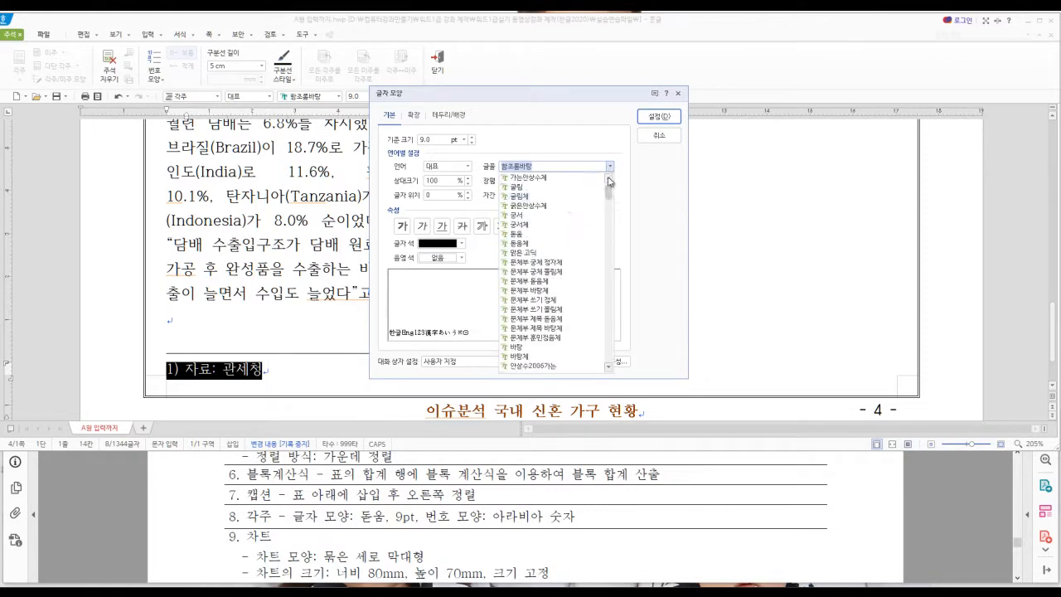
click(528, 237)
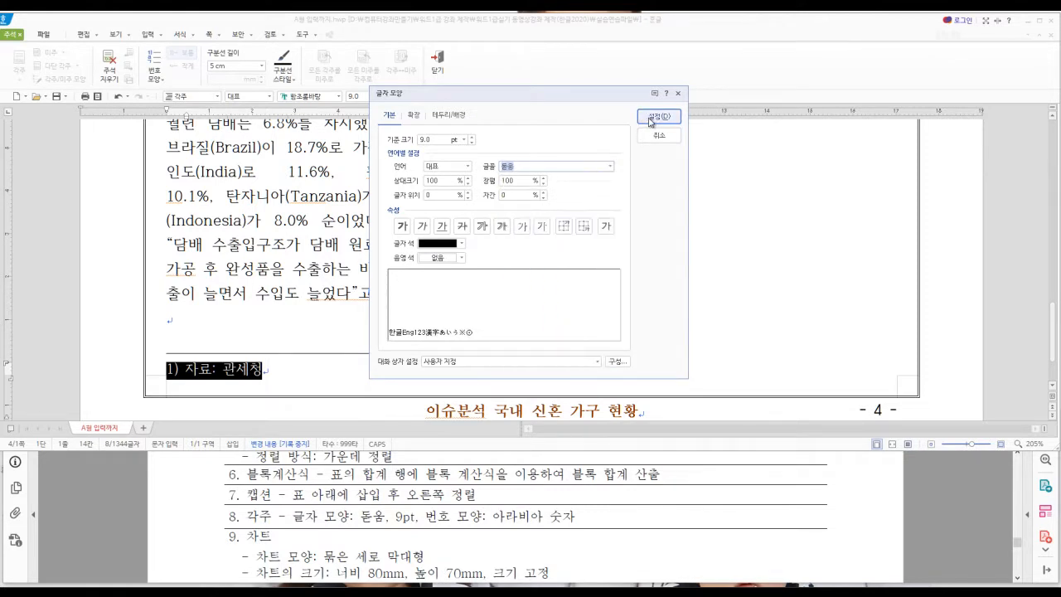
click(652, 118)
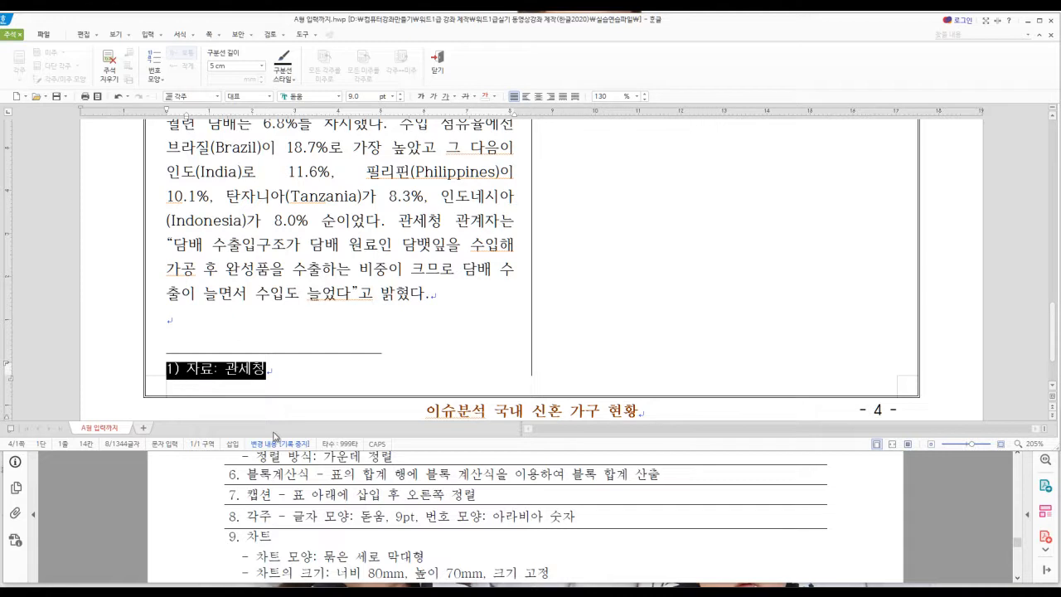
- Review the number format and separator line options in the footnote's 각주/미주 모양 settings, closing them without changes
right_click(224, 373)
key(Escape)
click(222, 370)
right_click(202, 369)
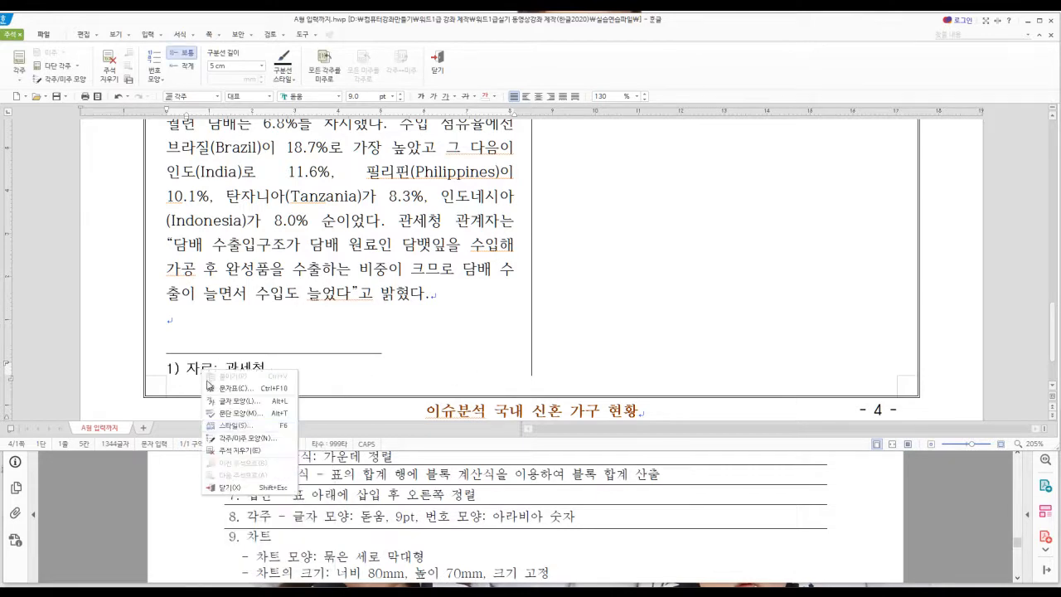
click(249, 441)
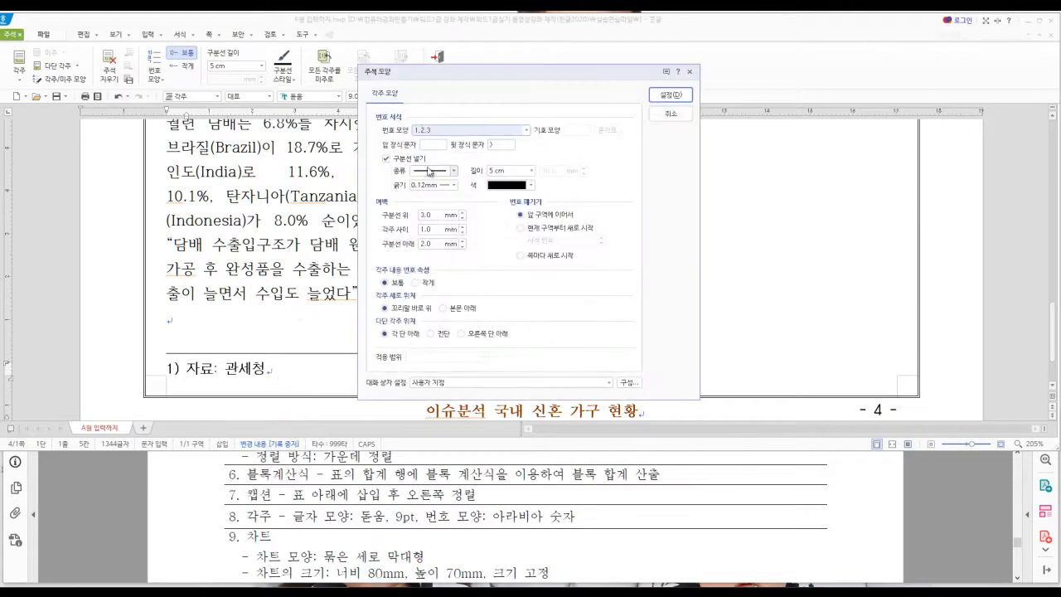
click(526, 131)
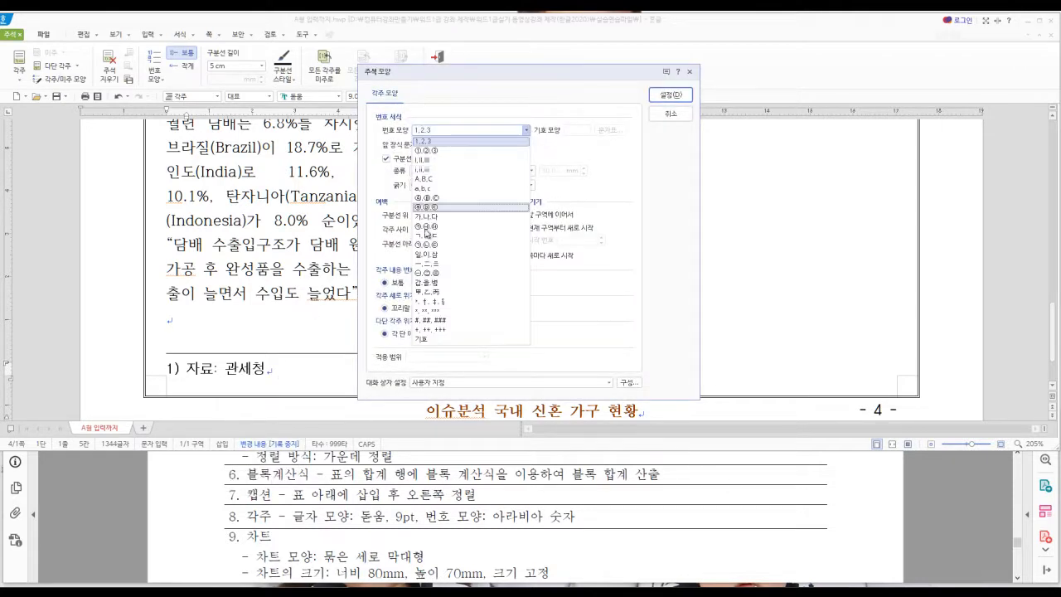
click(552, 155)
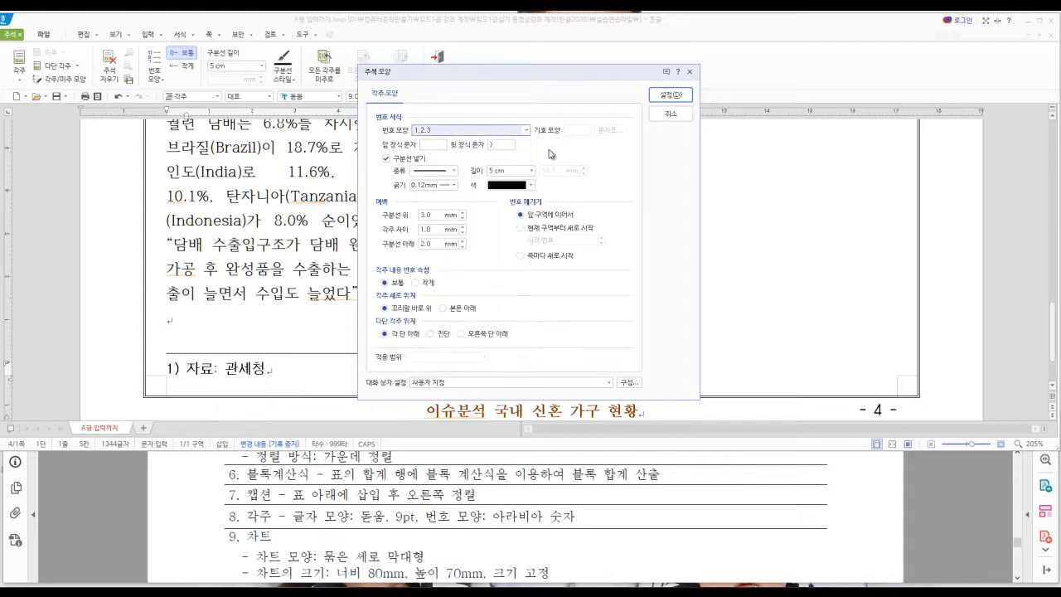
click(431, 145)
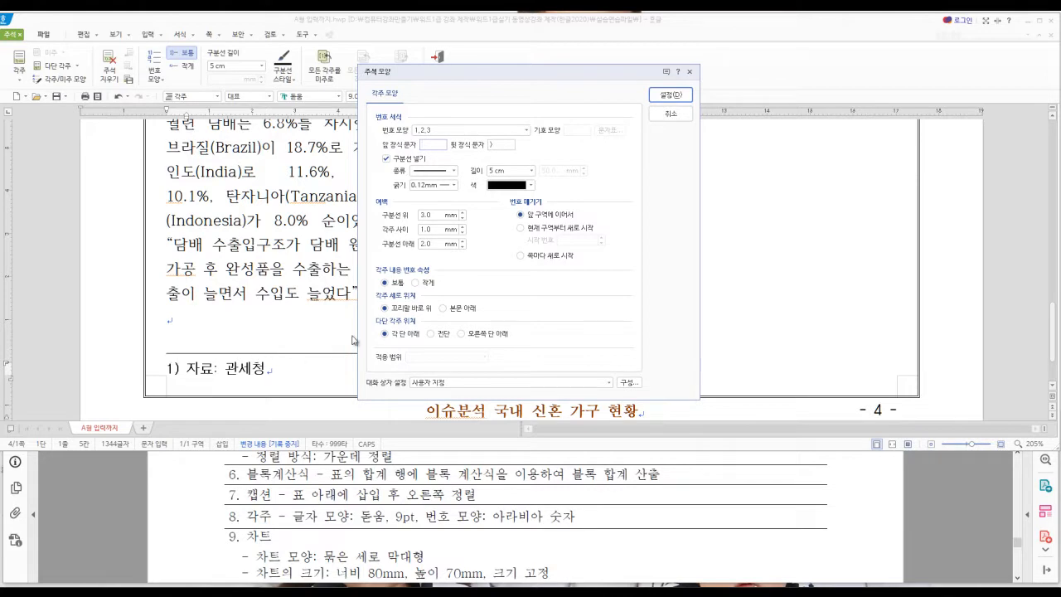
click(456, 170)
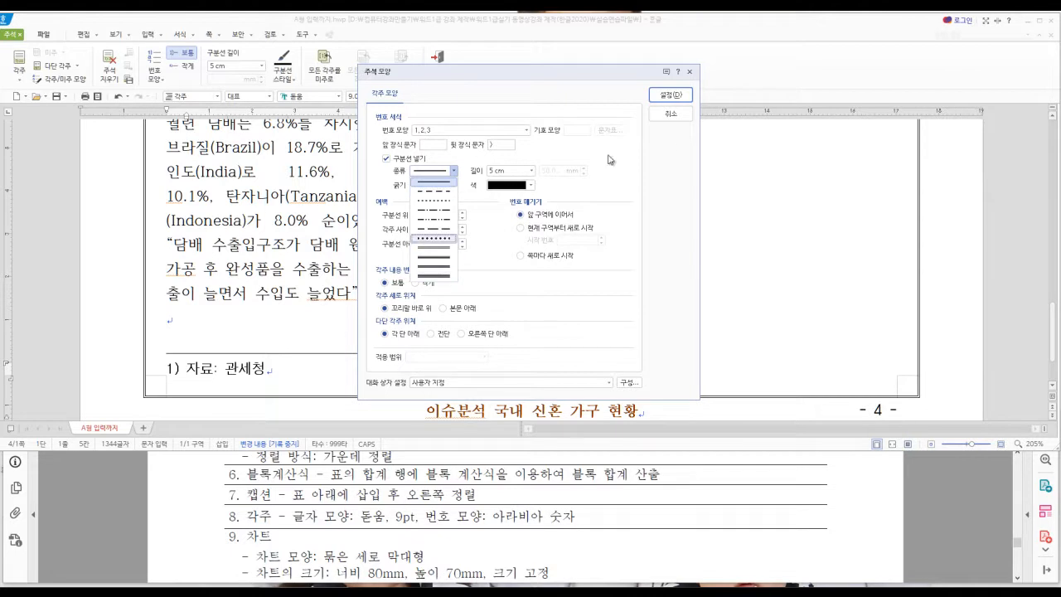
click(624, 180)
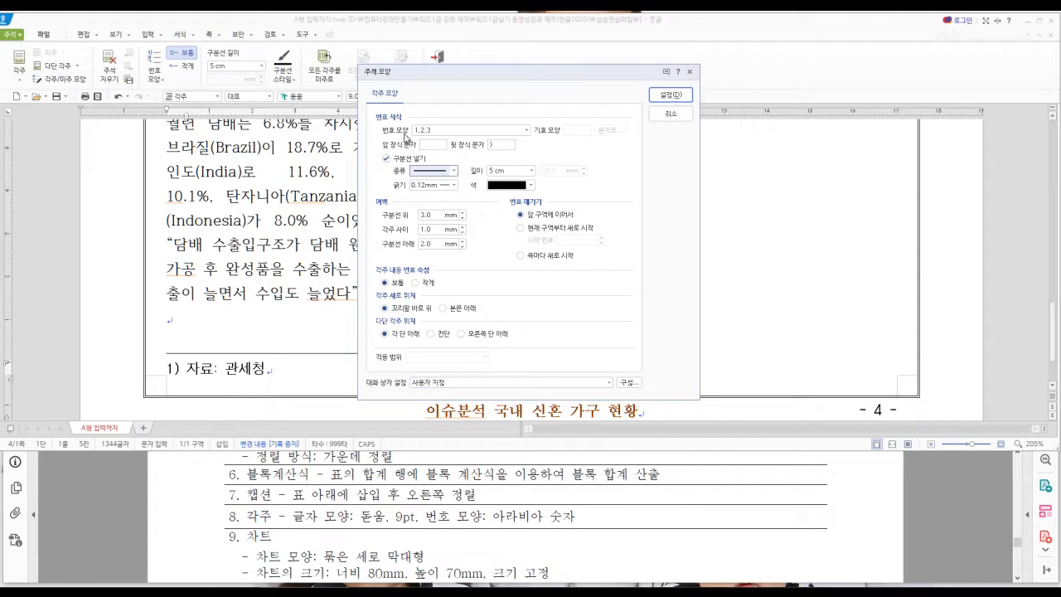
click(687, 116)
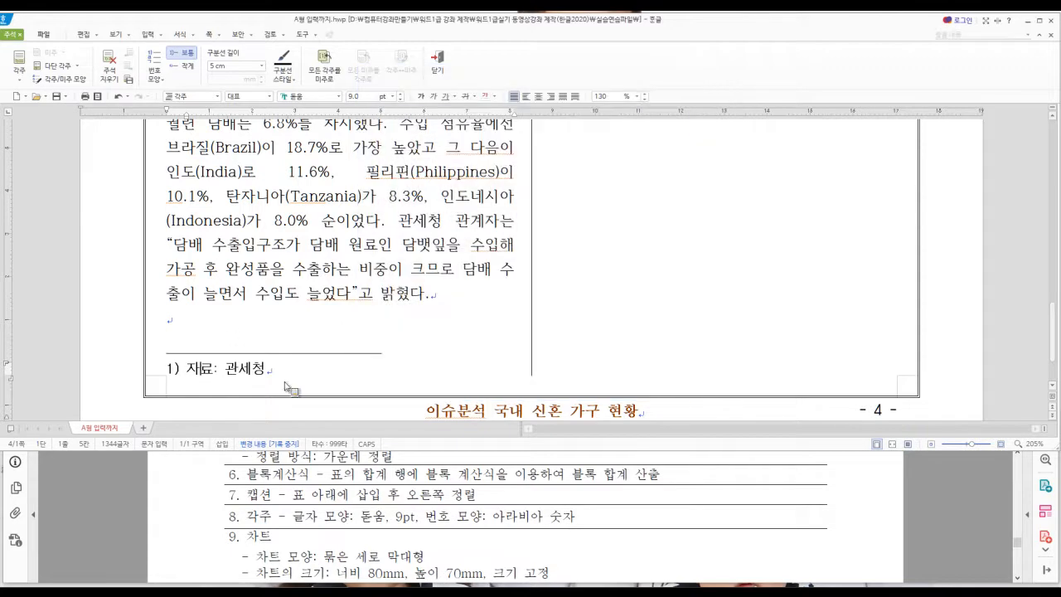
- Leave the footnote and return to the end of the table title line "※ 담배 수출 현황"
scroll(364, 506, up, 1)
scroll(351, 315, up, 10)
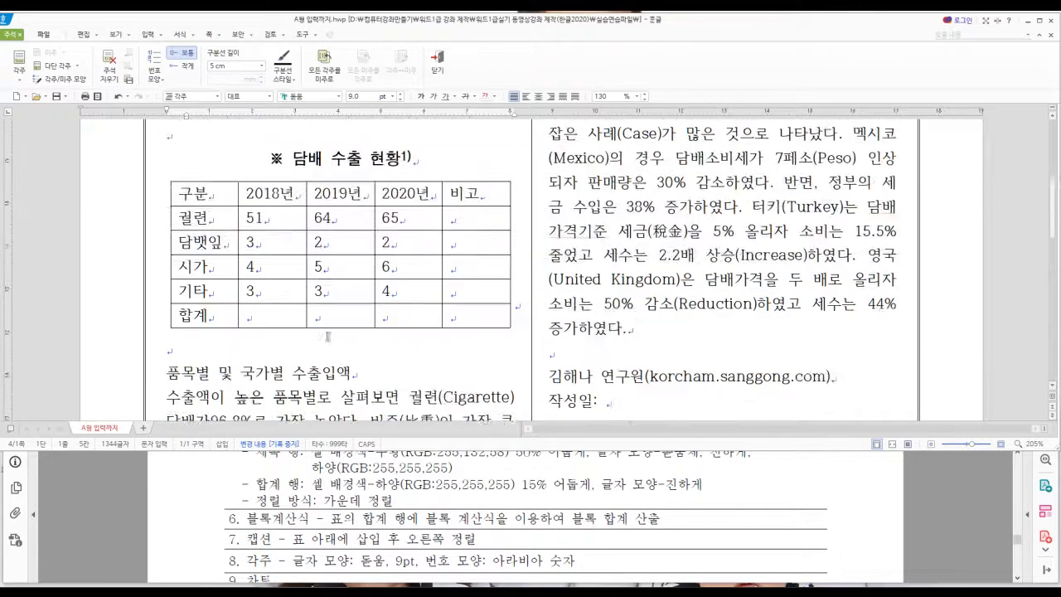
scroll(327, 335, up, 2)
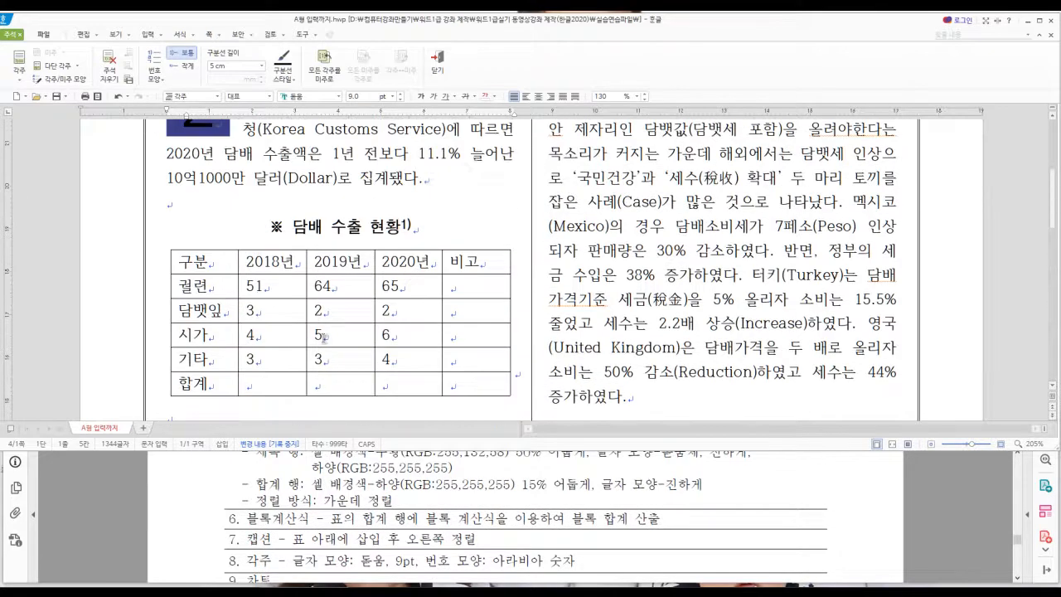
click(440, 233)
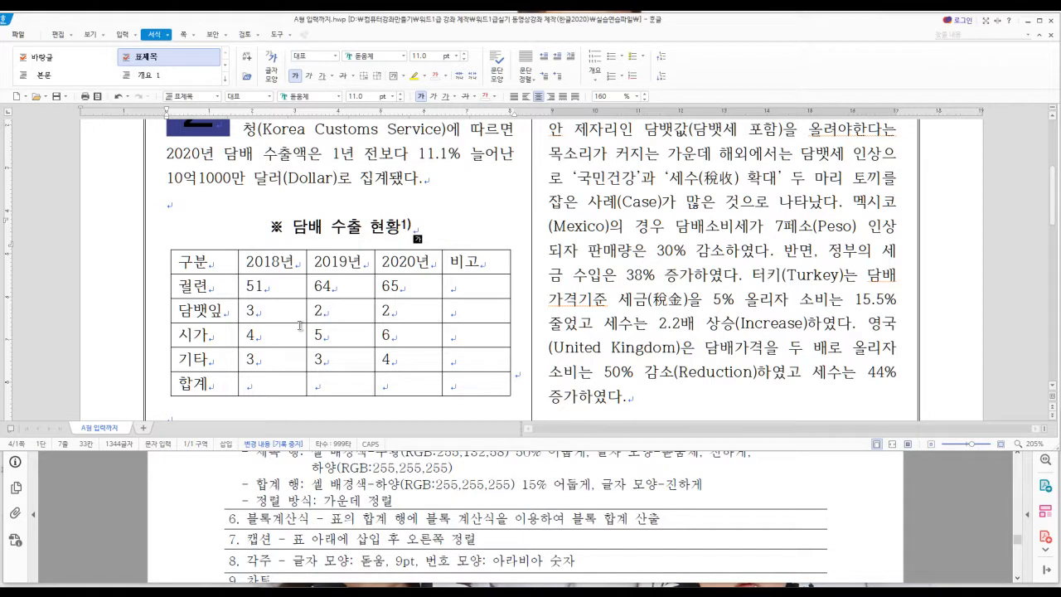
drag(333, 260, 333, 365)
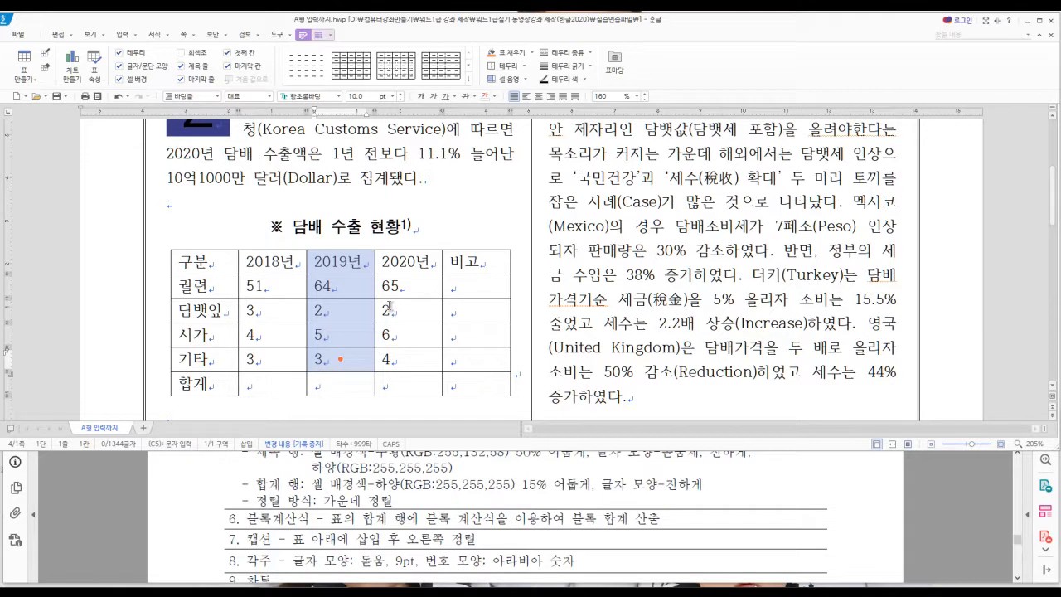
click(208, 244)
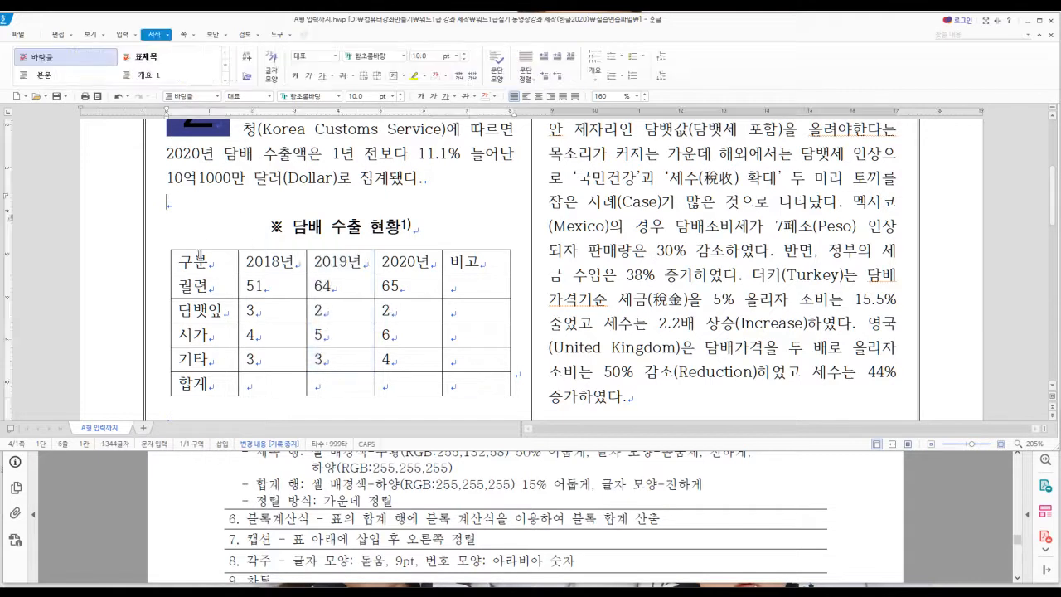
drag(208, 262, 442, 355)
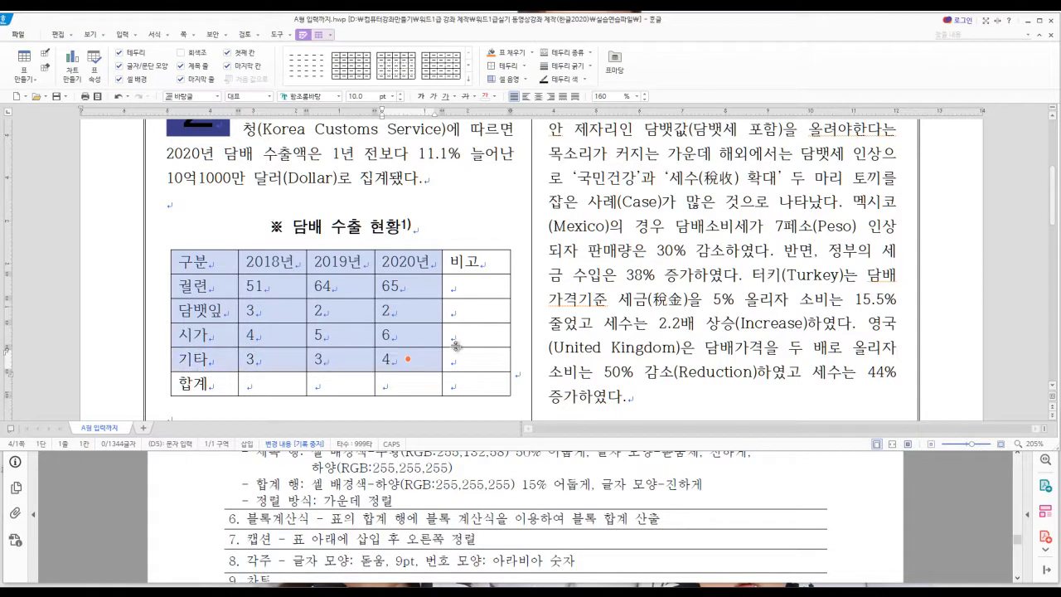
click(457, 344)
click(463, 338)
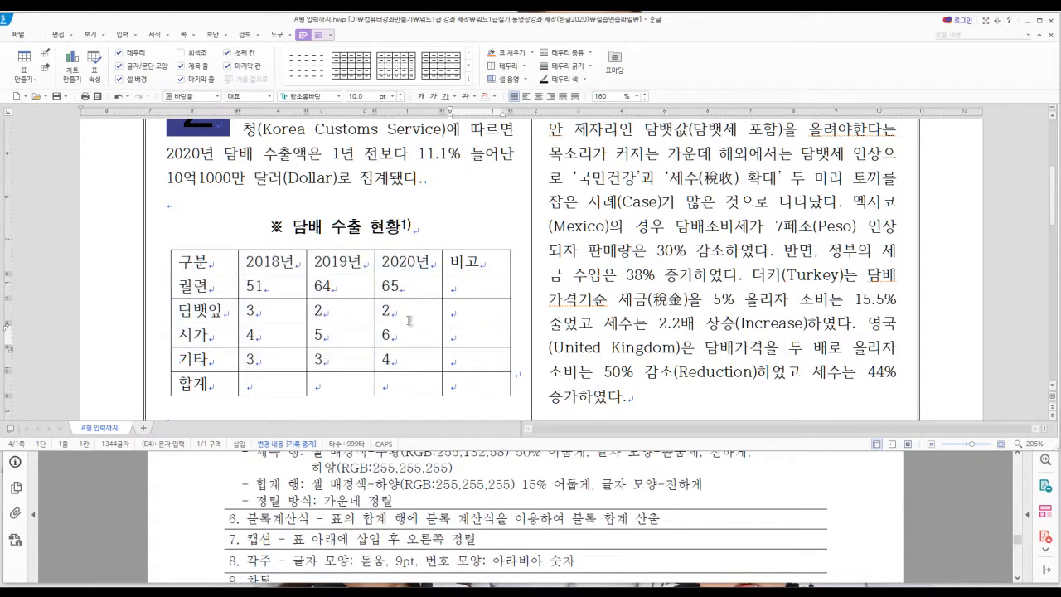
click(264, 286)
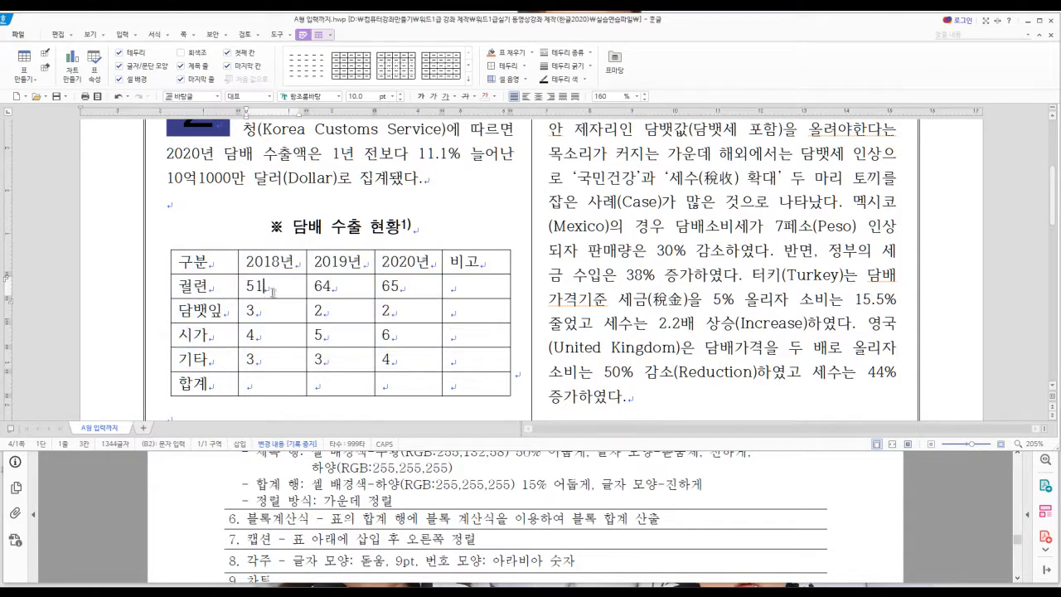
drag(196, 313, 207, 313)
right_click(201, 315)
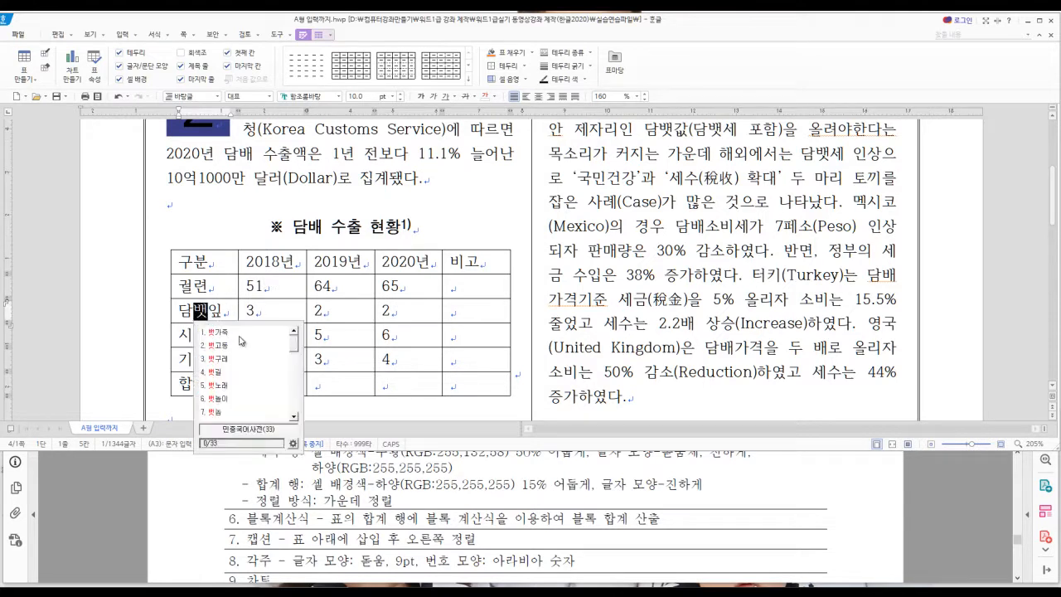
click(205, 234)
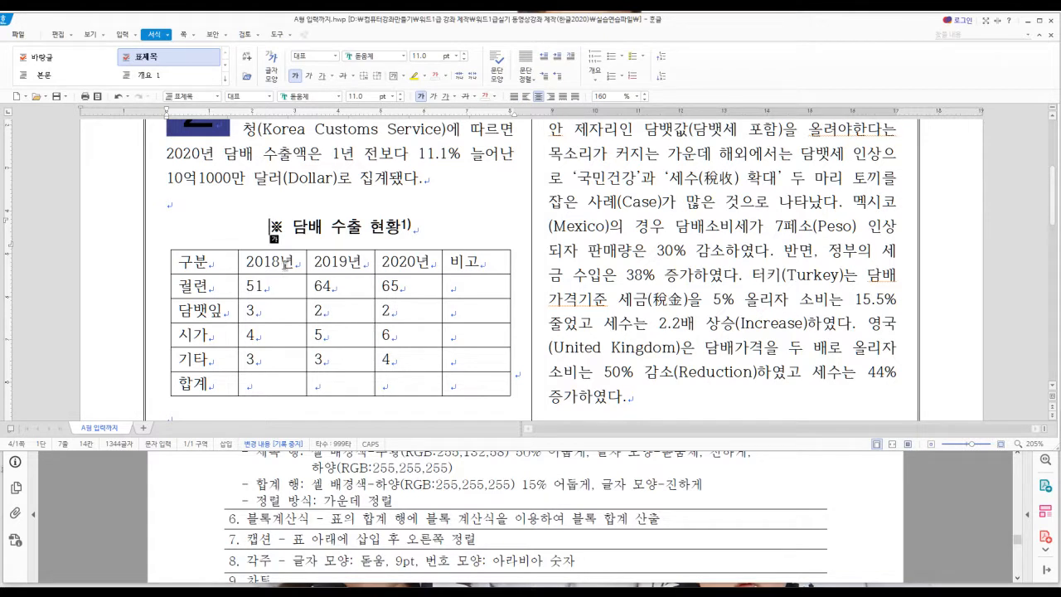
drag(250, 259, 330, 361)
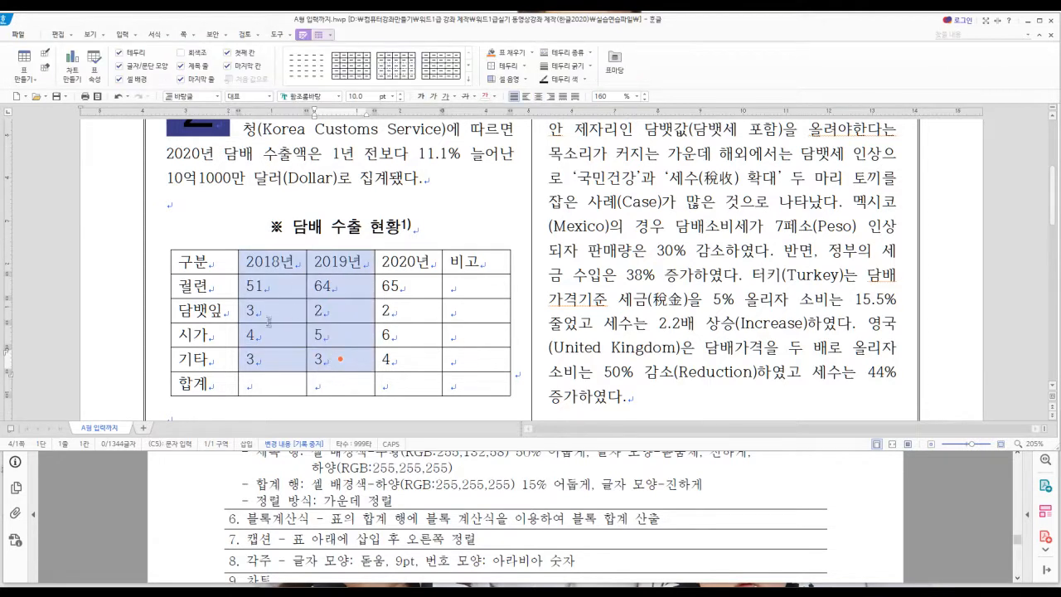
click(268, 291)
click(329, 289)
click(329, 311)
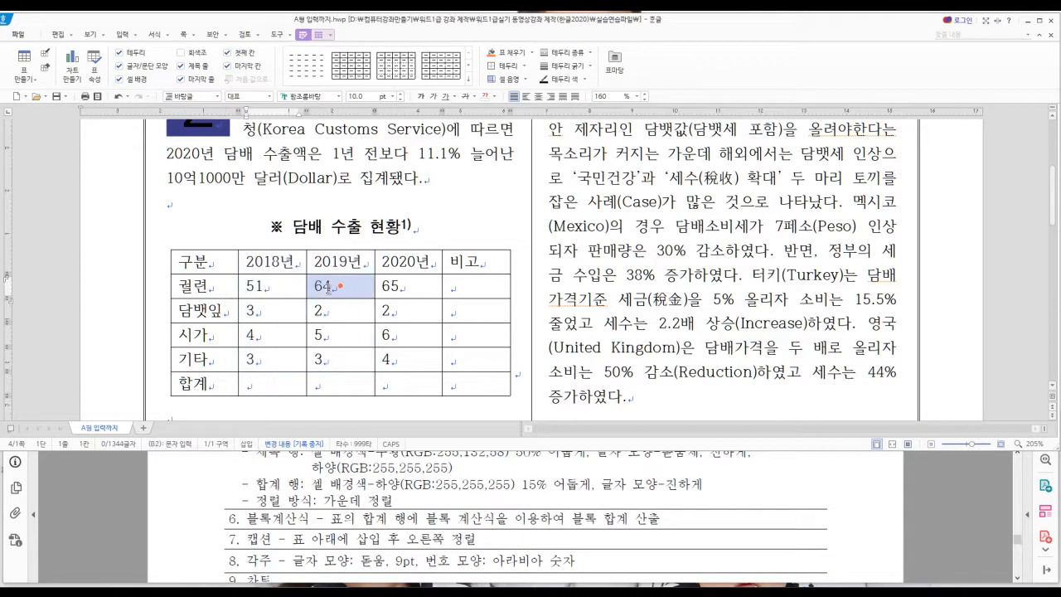
click(289, 312)
click(275, 338)
key(Escape)
click(340, 340)
click(281, 365)
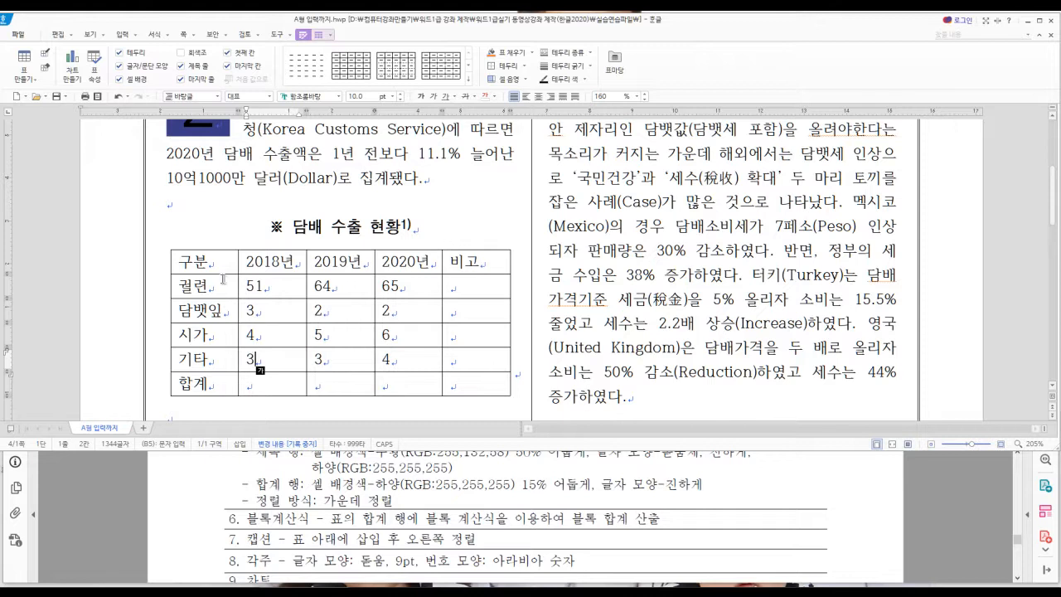
- Center-align the text in all cells of the 담배 수출 현황 table
drag(207, 263, 476, 383)
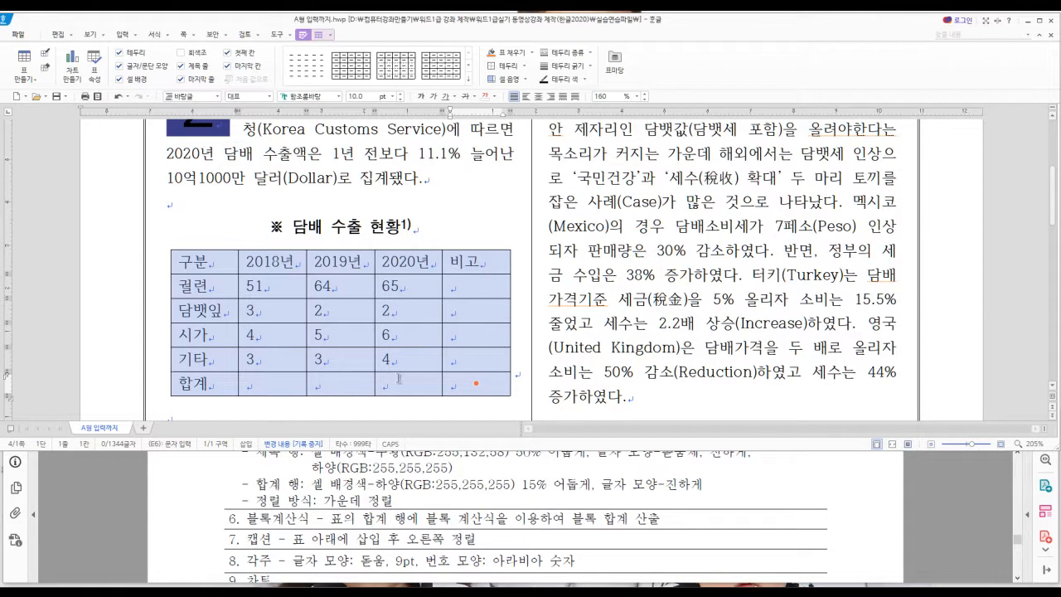
key(ctrl+shift+c)
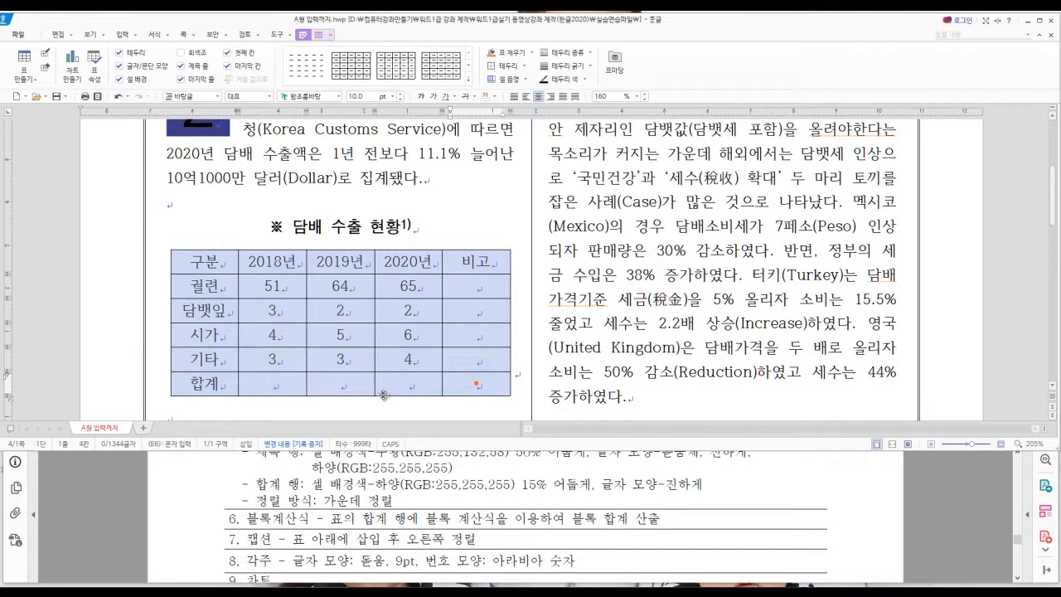
- Switch to Acrobat Reader and read the rules for aligning table contents (표에서 내용의 정렬방법) in A형(표지).pdf
click(391, 521)
scroll(392, 521, up, 3)
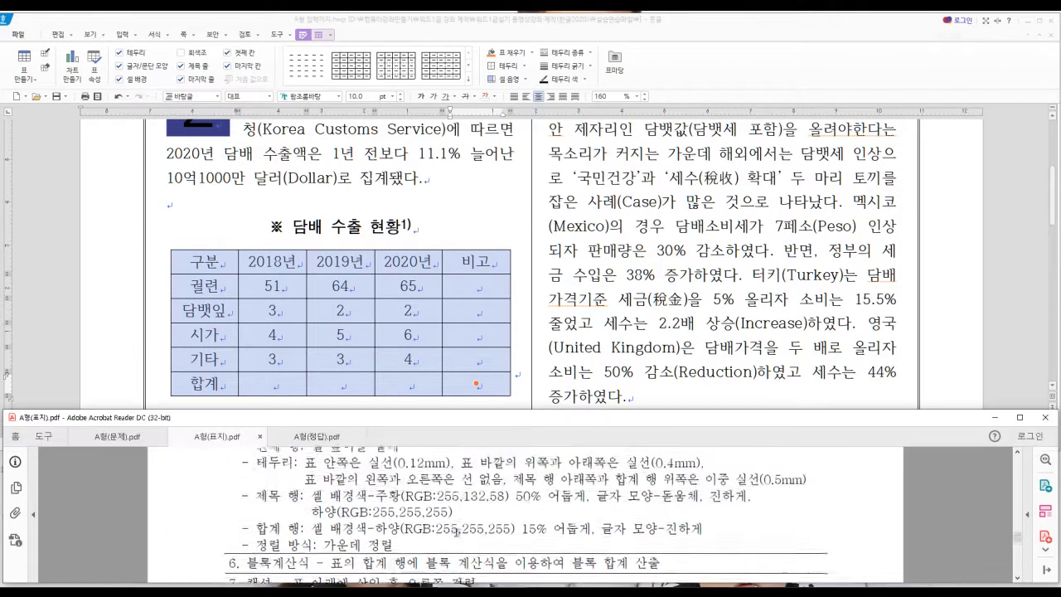
double_click(458, 418)
scroll(446, 420, up, 3)
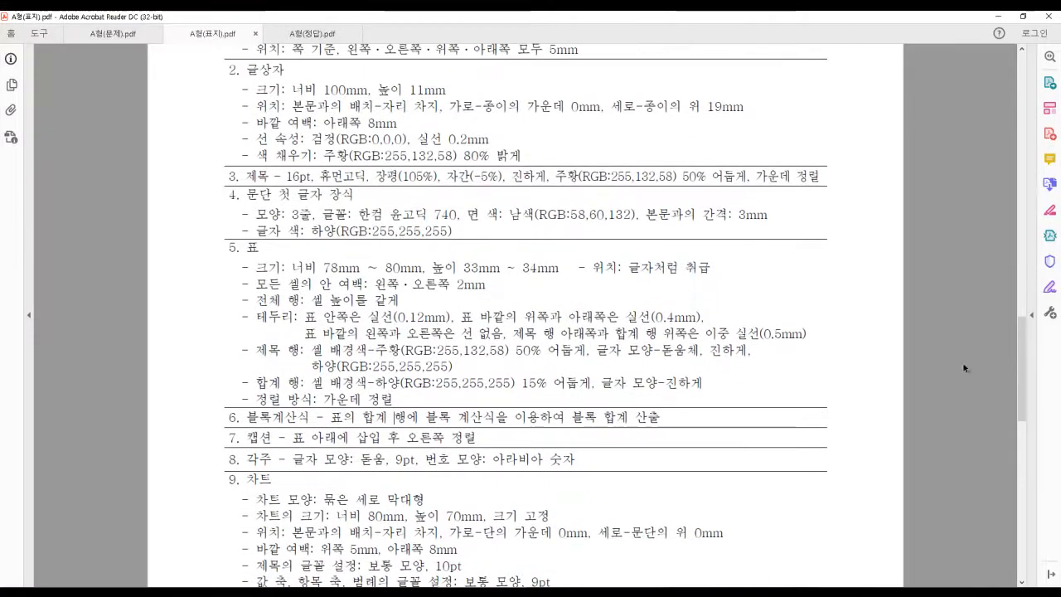
drag(1022, 351, 1026, 261)
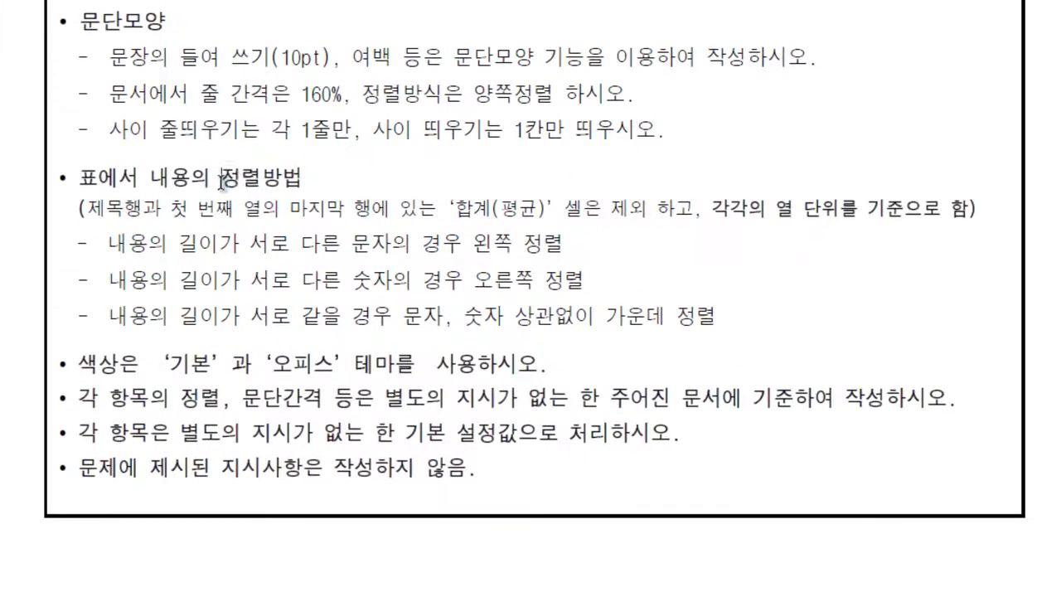
double_click(378, 295)
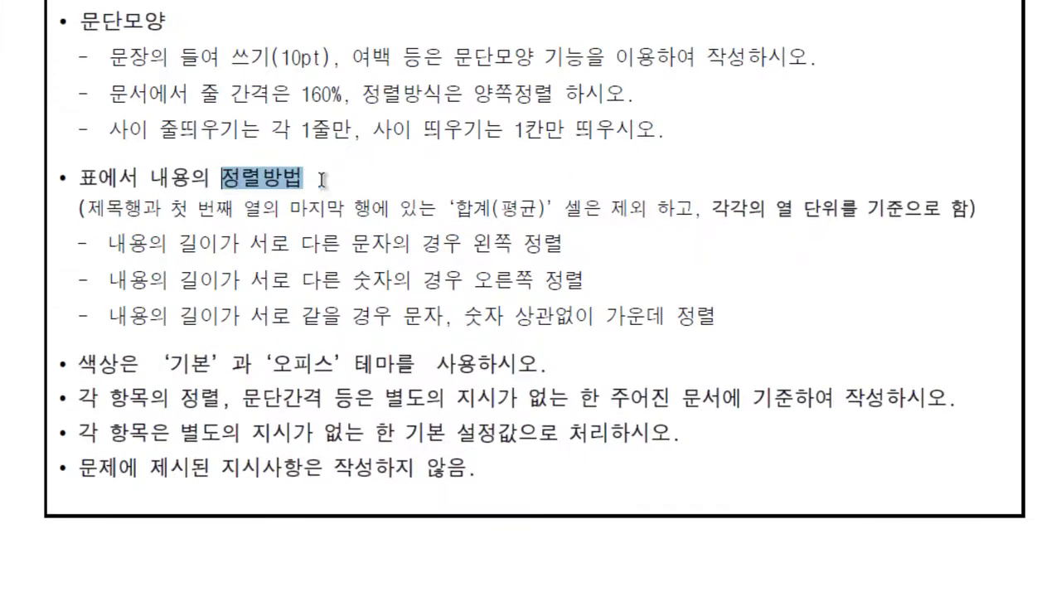
drag(87, 209, 163, 214)
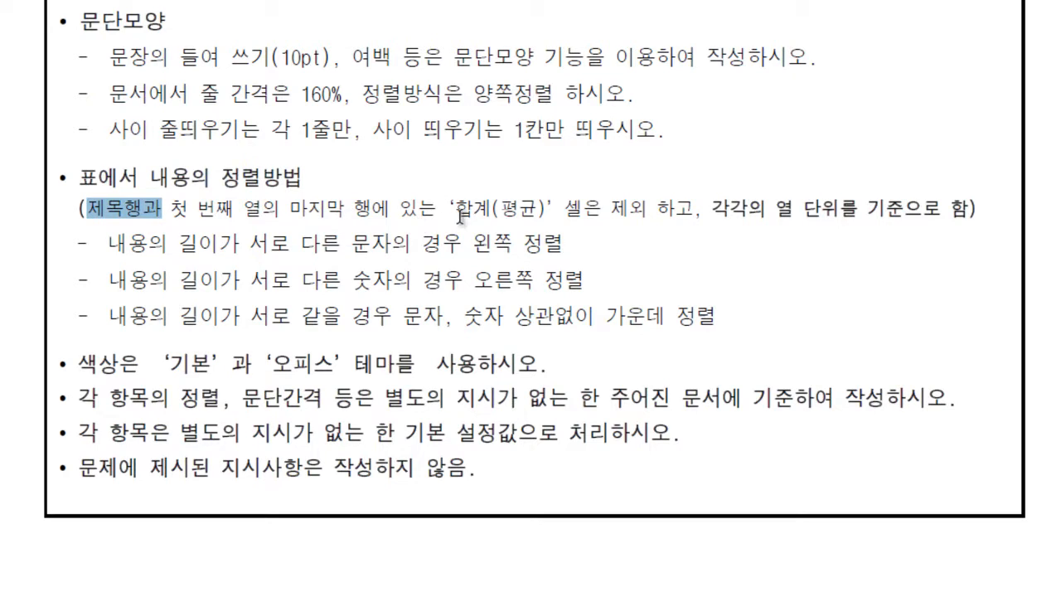
drag(454, 210, 534, 214)
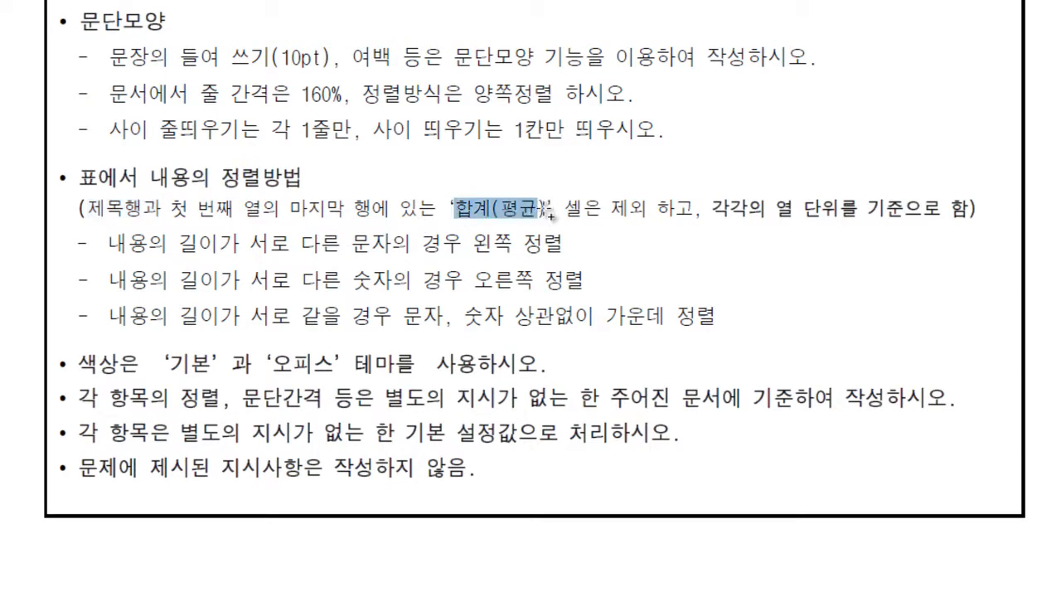
drag(788, 217, 859, 211)
drag(101, 241, 564, 249)
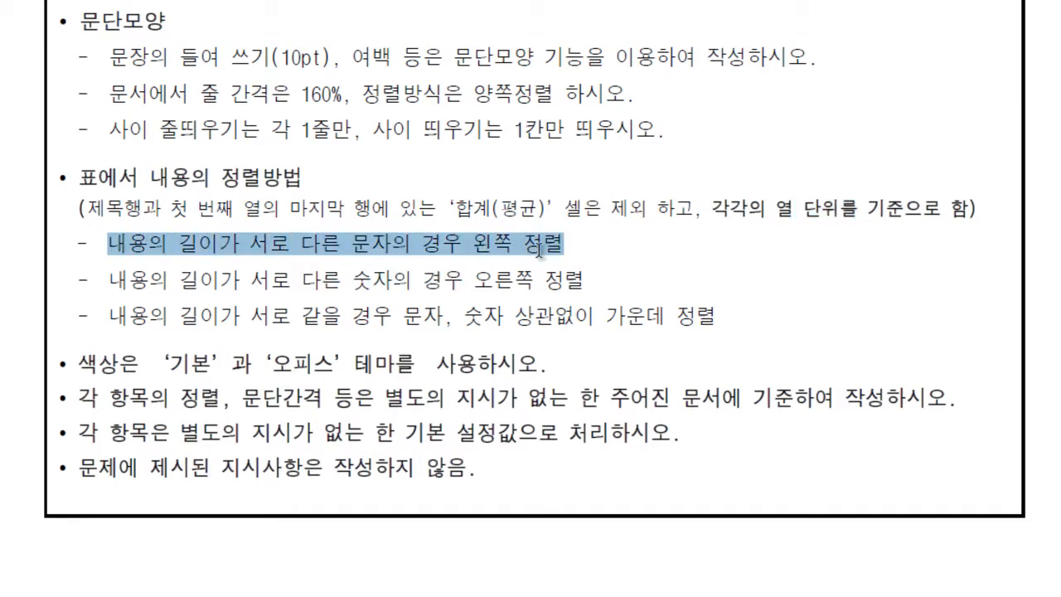
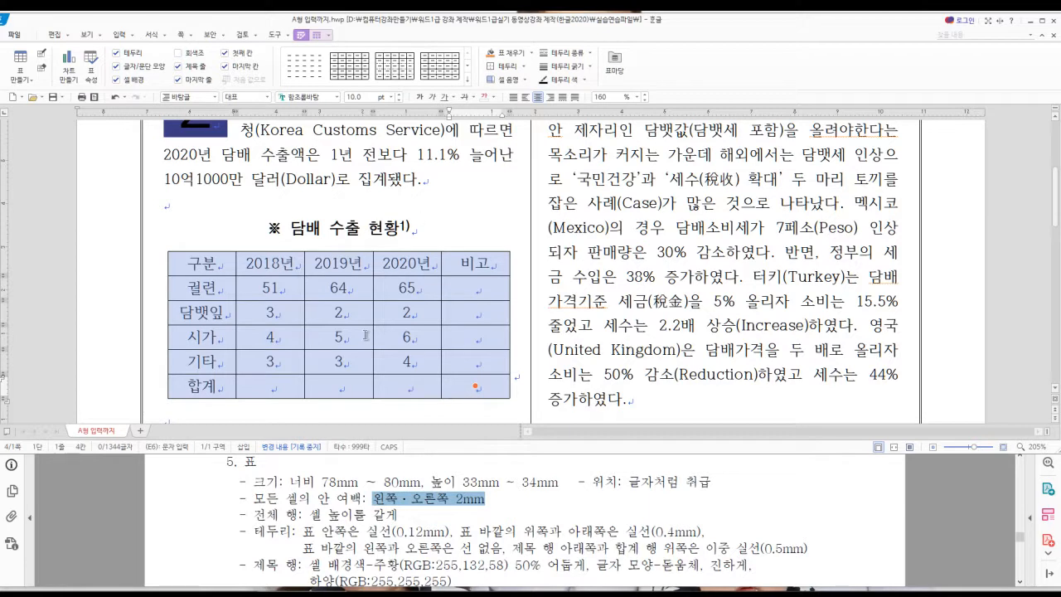
- Return to the Hangul document and apply 2 mm left and right inner margins to all the selected table cells
key(p)
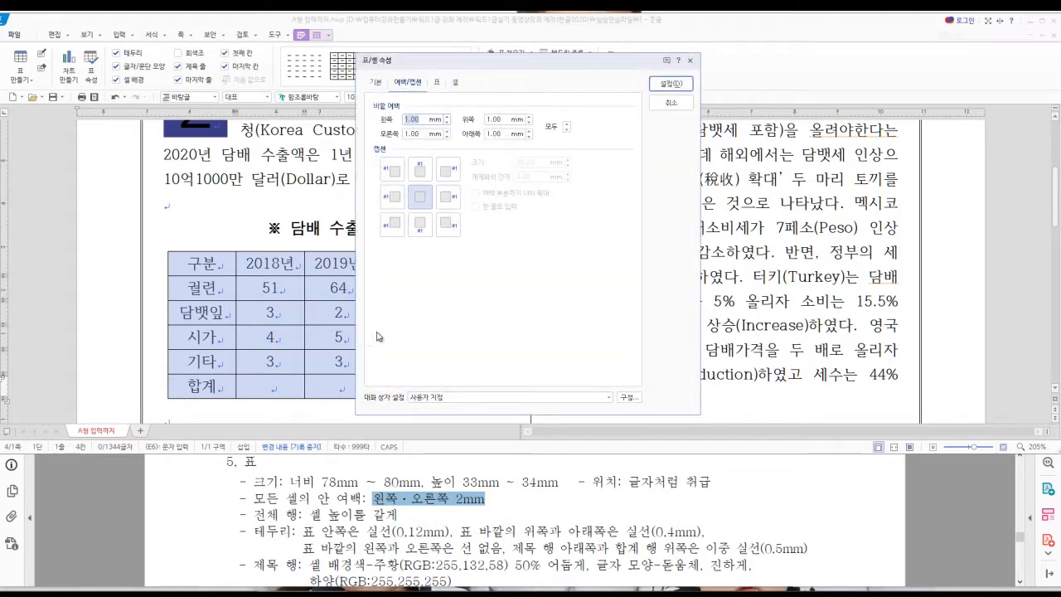
click(404, 84)
click(455, 83)
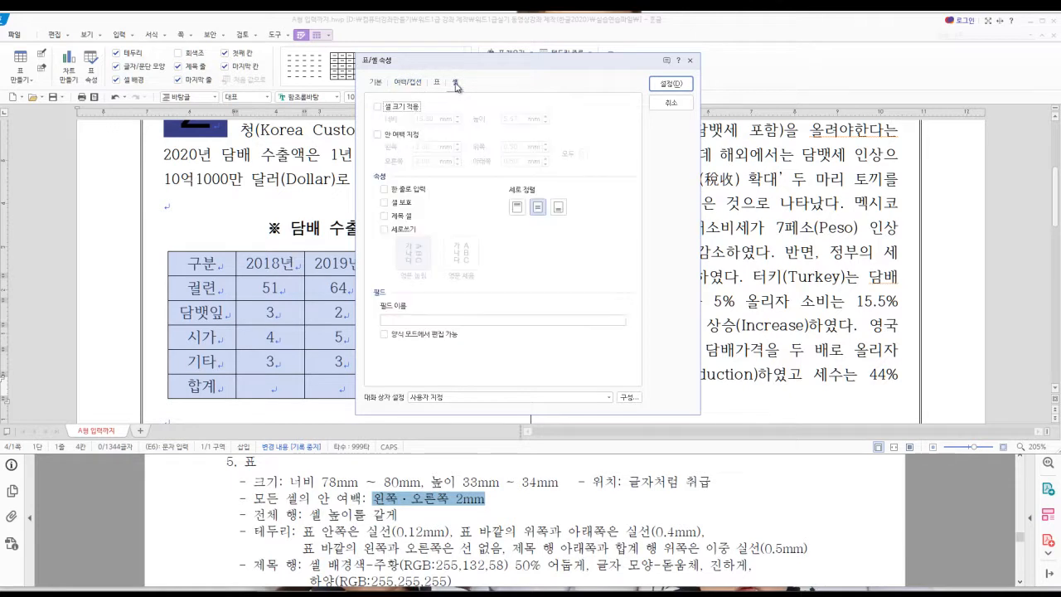
click(378, 135)
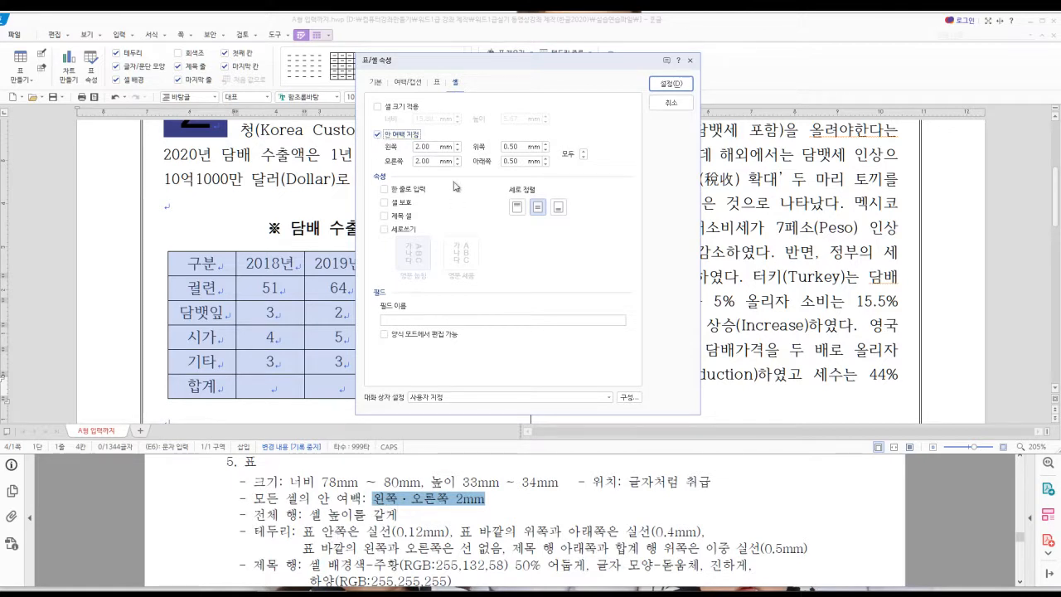
click(457, 144)
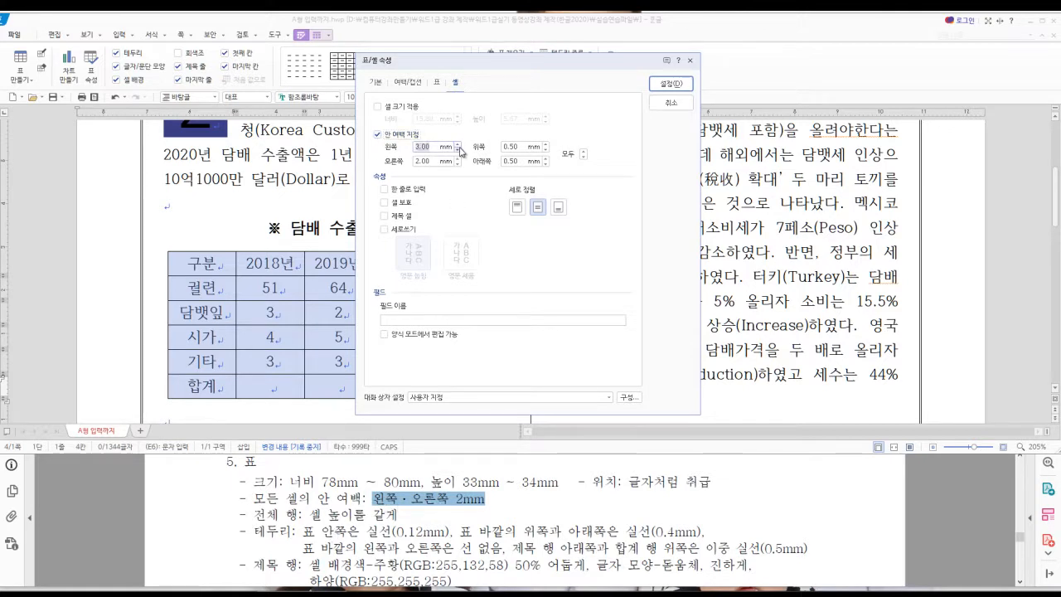
click(457, 144)
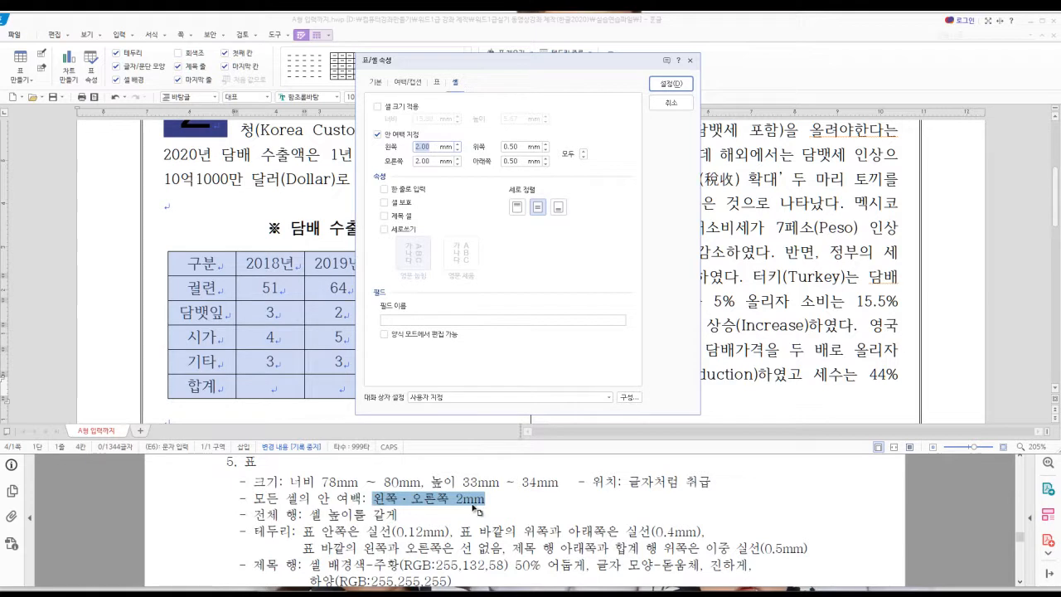
click(678, 84)
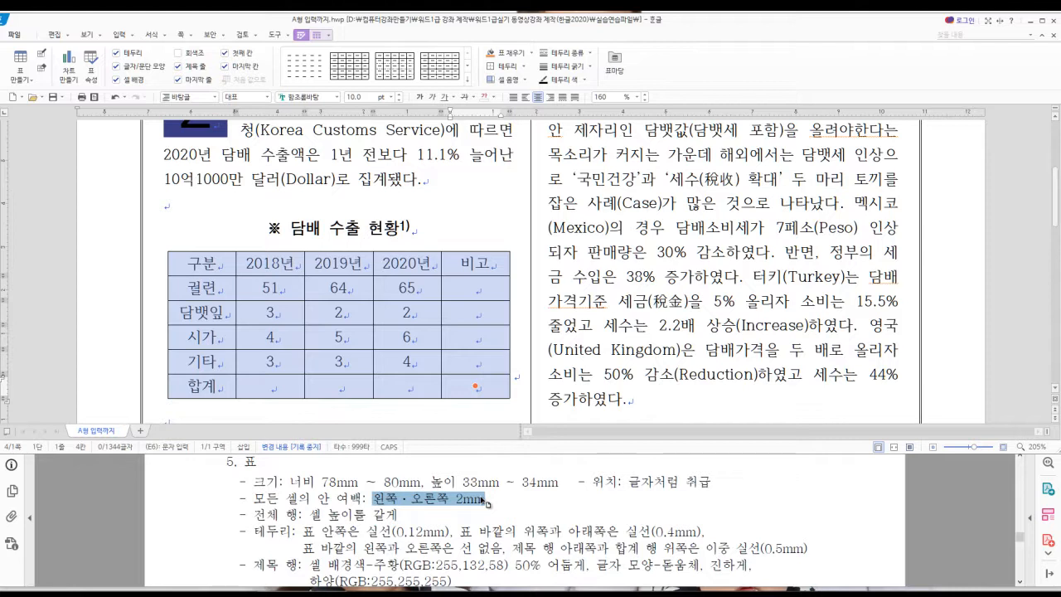
- Open the cell border settings for the whole table and check the 테두리 requirements under item 5 of A형(표지).pdf
key(l)
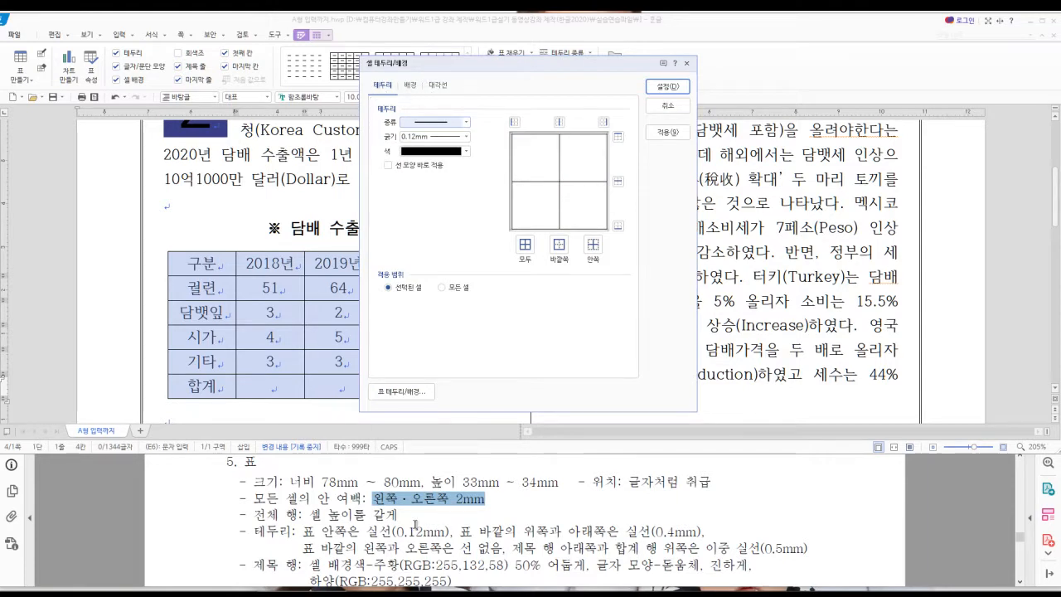
drag(302, 534, 705, 539)
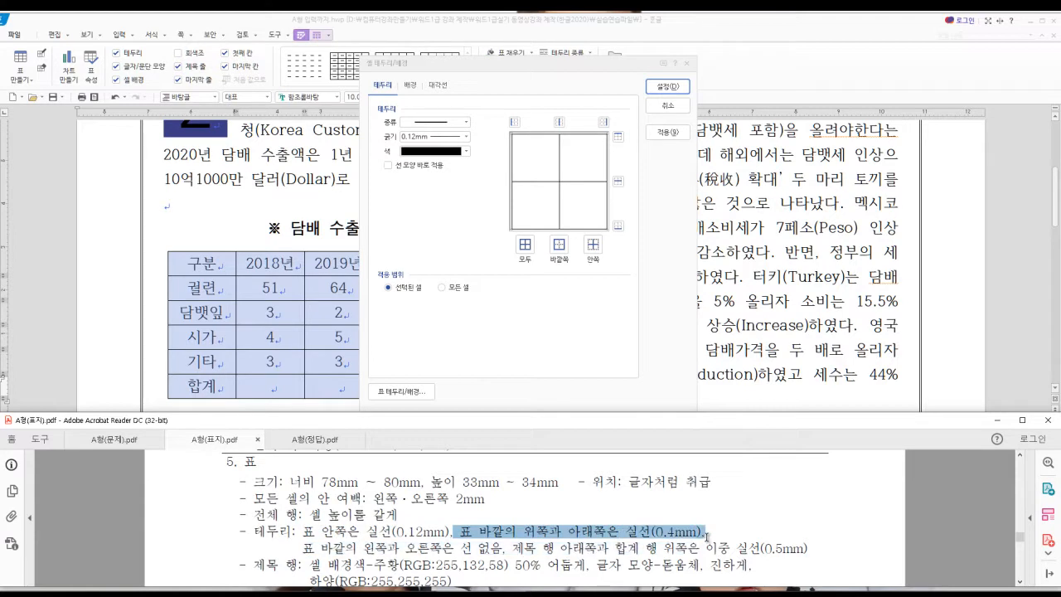
drag(302, 548, 504, 548)
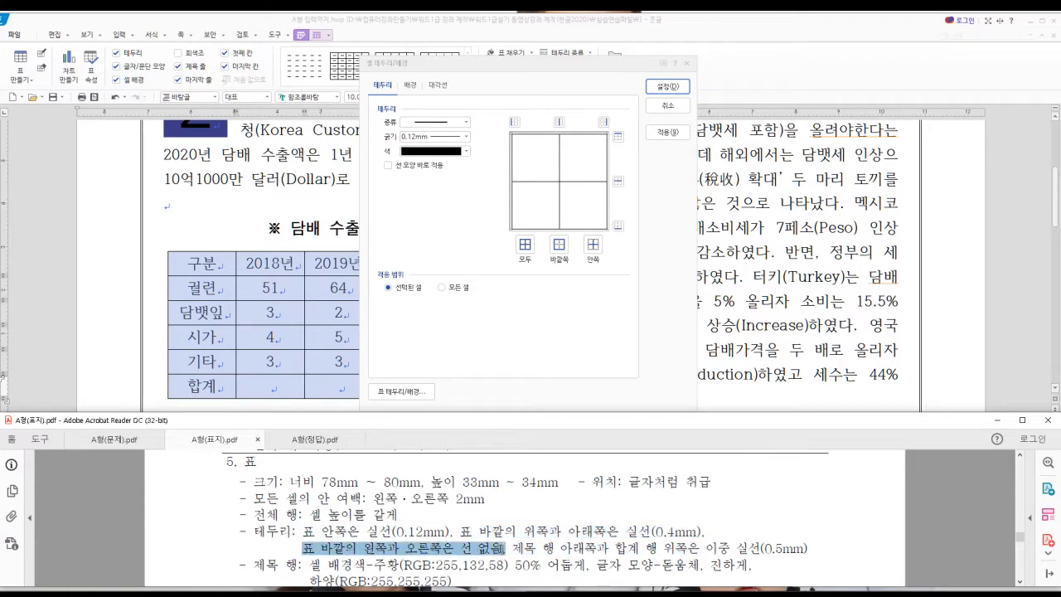
- Check the border requirements in A형(표지).pdf and assign the 0.12 mm solid line to the table's inner borders
drag(301, 532, 705, 521)
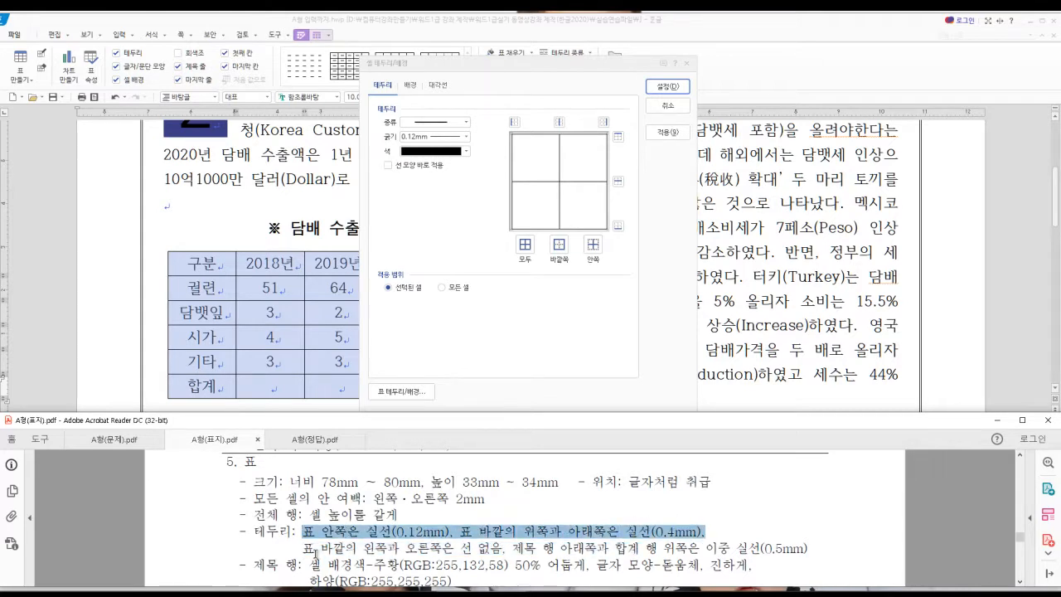
drag(301, 549, 514, 551)
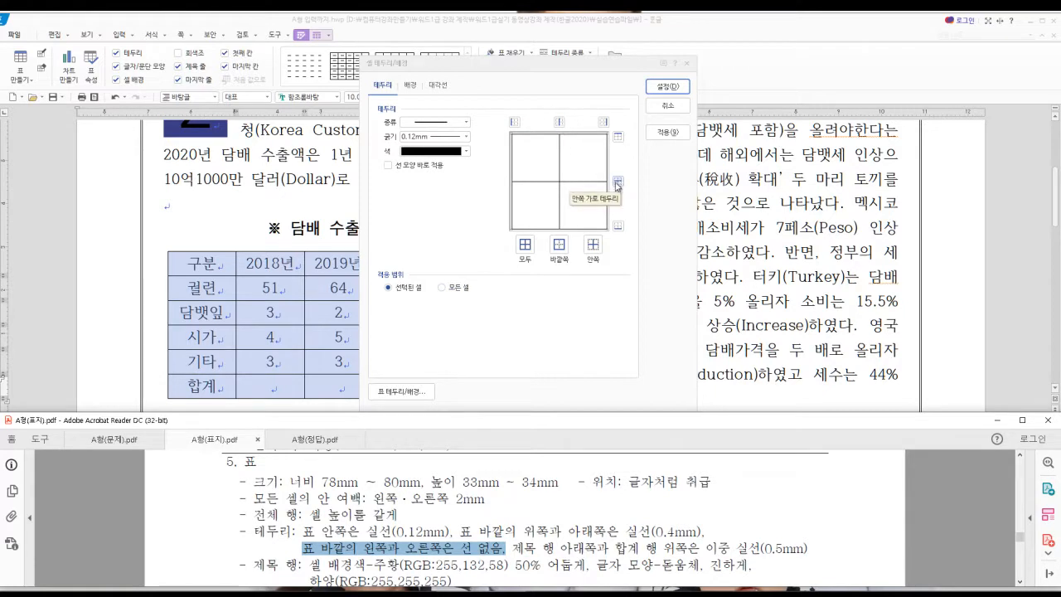
click(594, 251)
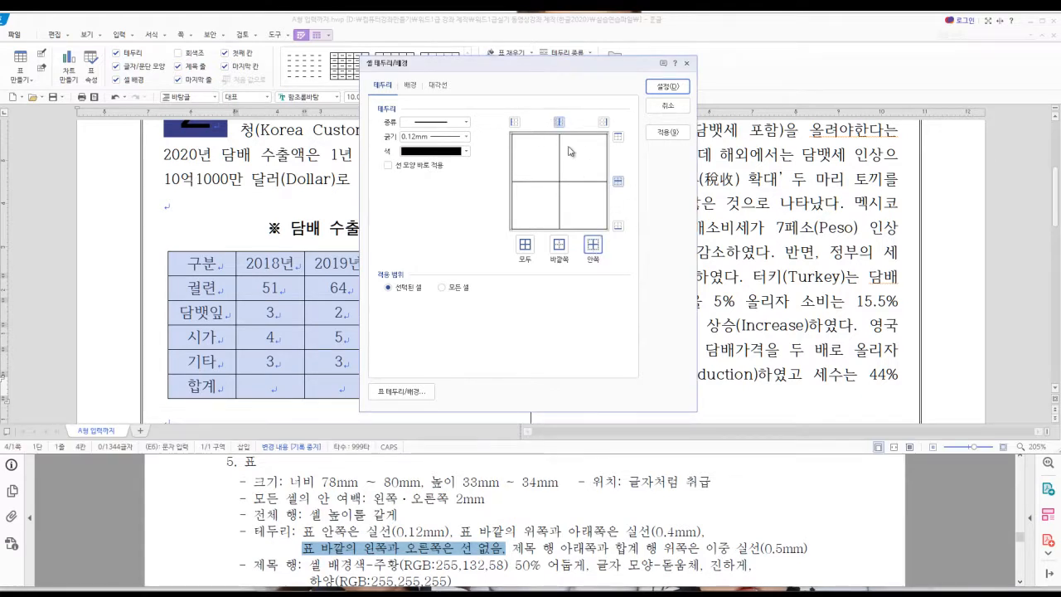
click(592, 246)
click(560, 244)
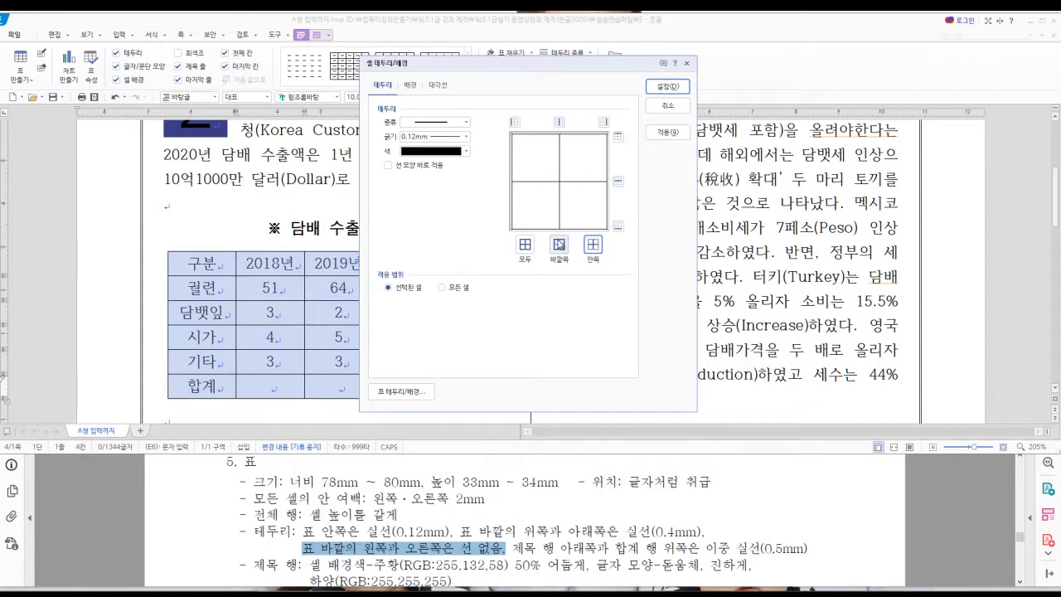
click(594, 249)
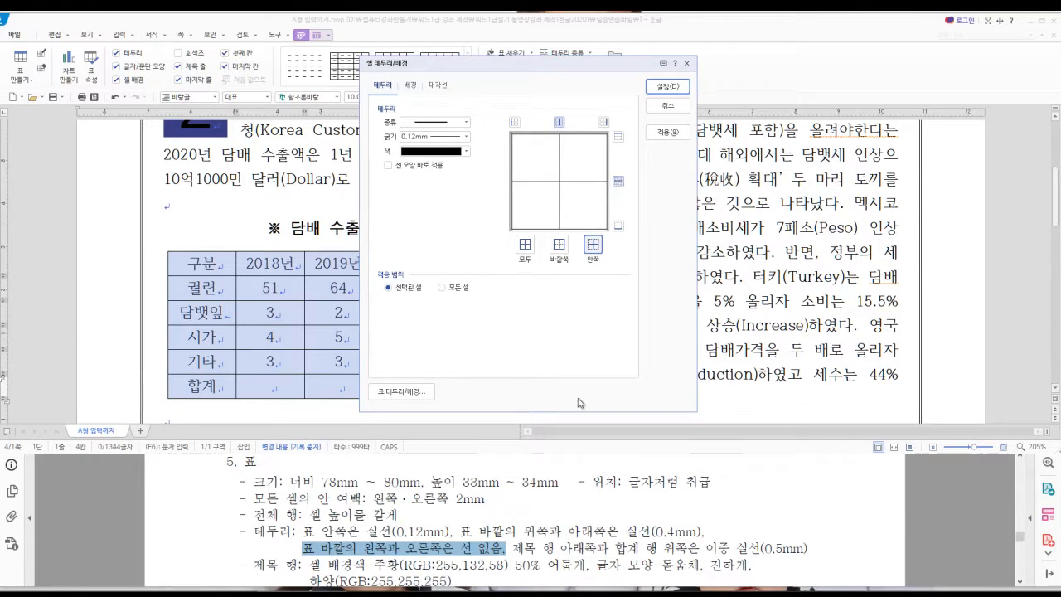
- Assign a 0.4 mm solid line to the table's top and bottom outer borders, as the PDF requires
click(432, 531)
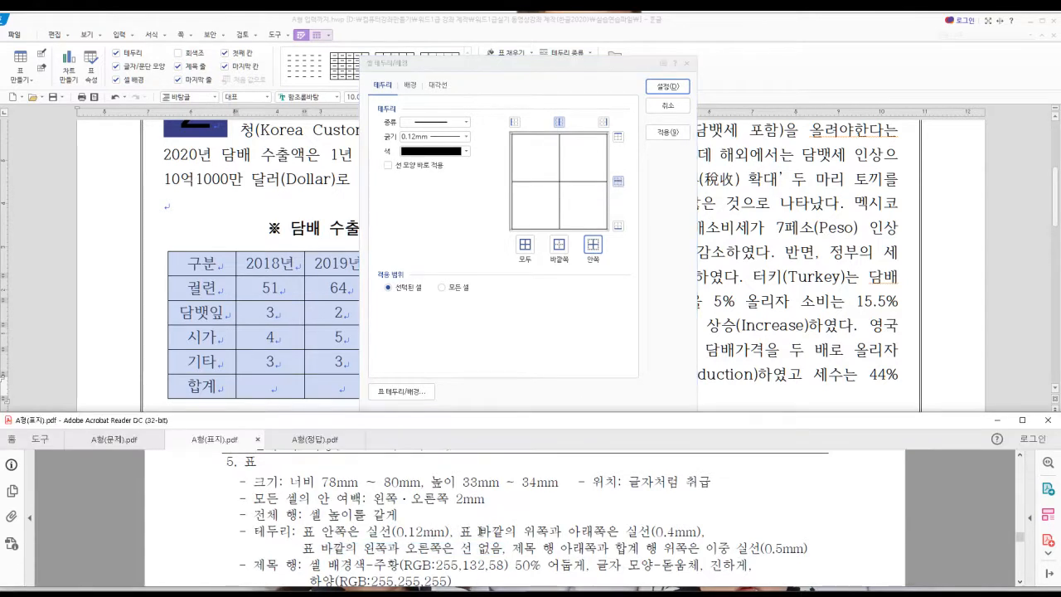
drag(459, 532, 701, 532)
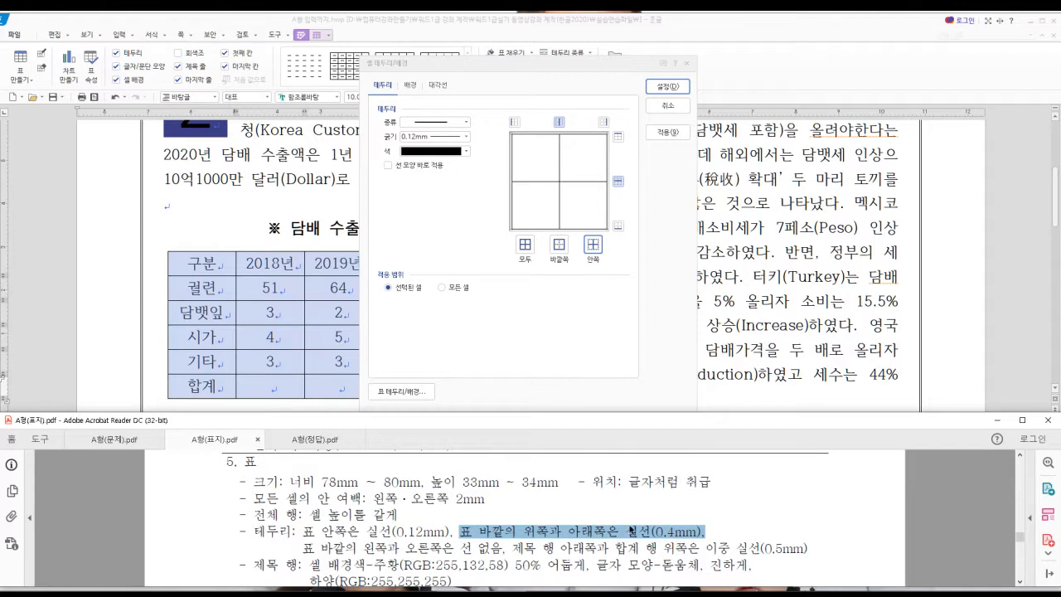
click(467, 141)
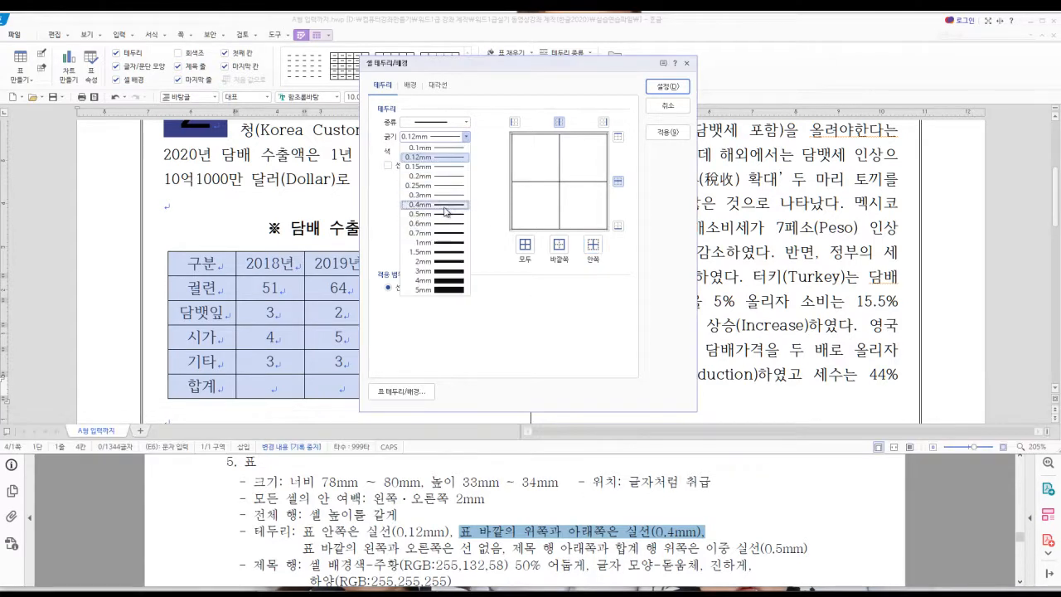
click(446, 205)
click(618, 136)
click(618, 224)
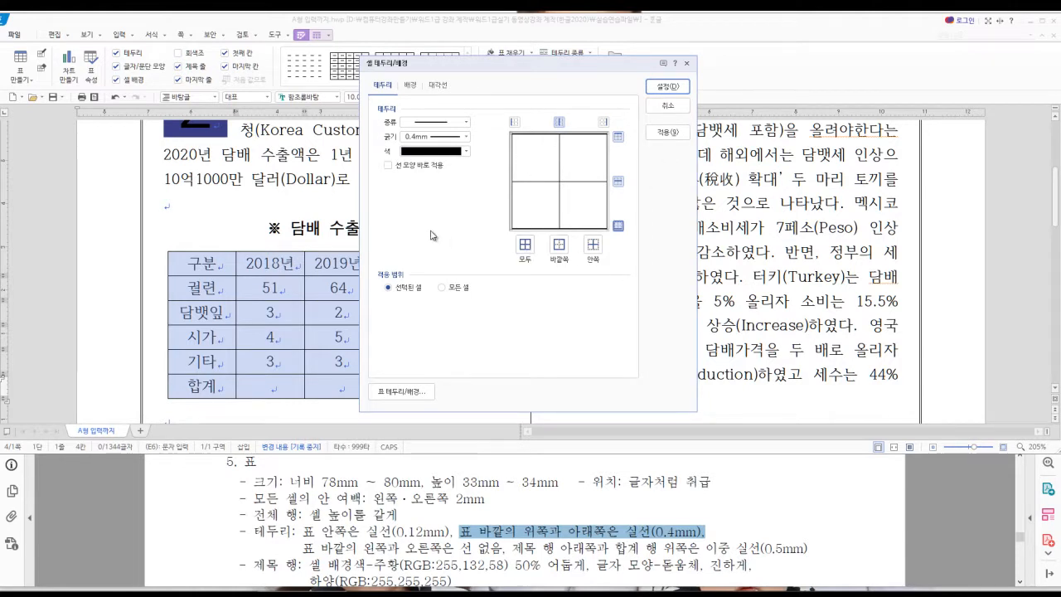
- Enable immediate application of the line style (선 모양 바로 적용) and clear the inner, top and bottom border selections
click(388, 165)
click(594, 246)
click(619, 137)
click(619, 227)
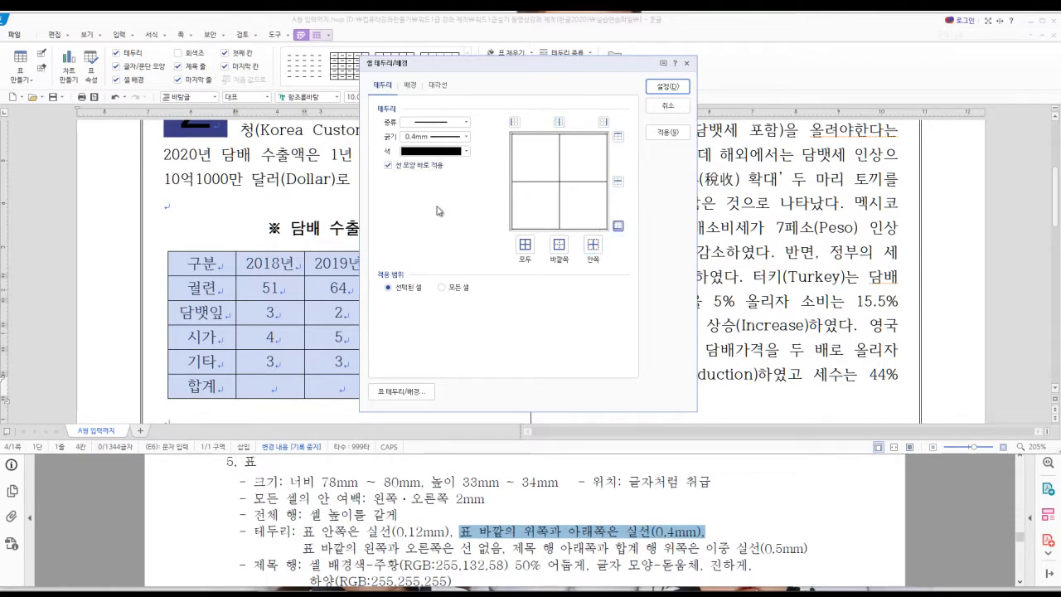
- Try assigning a 0.12 mm line to the inner borders with immediate line-style application enabled
click(466, 136)
click(444, 163)
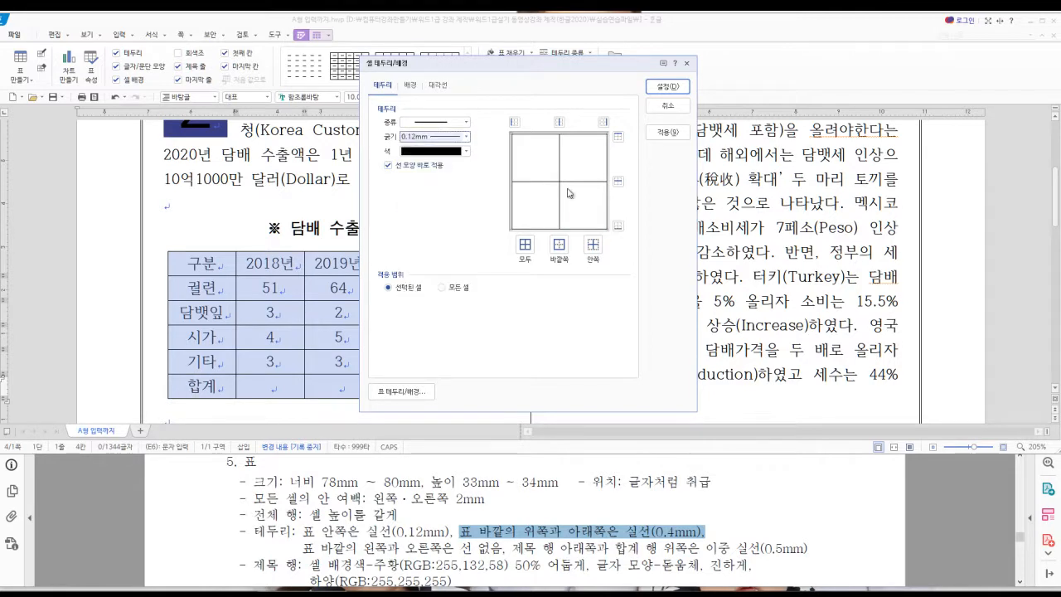
click(594, 247)
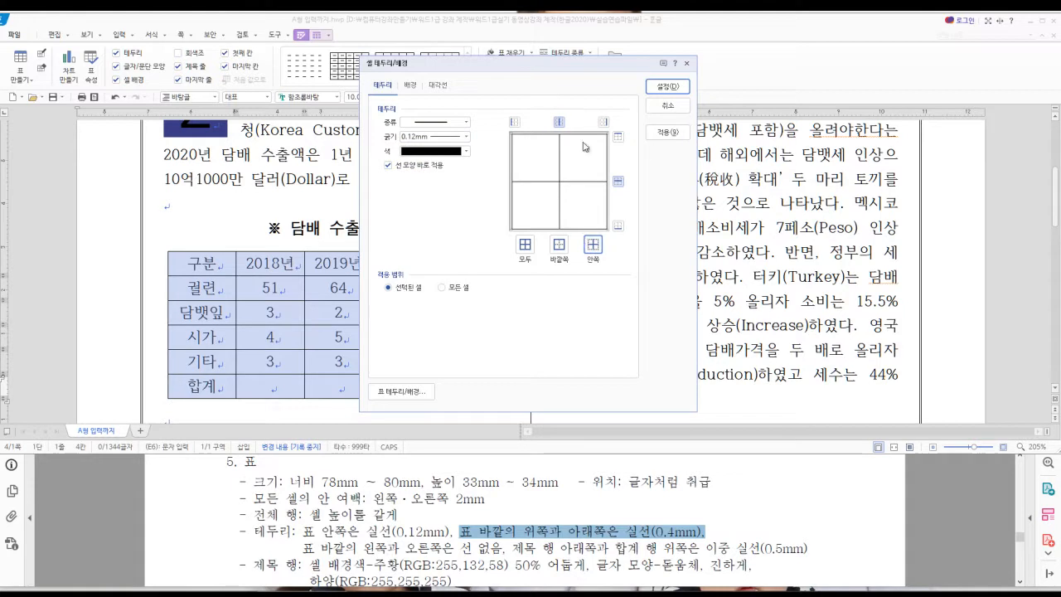
- Try changing the line thickness to 0.4 mm for the top and bottom borders while the inner borders are still selected
click(467, 137)
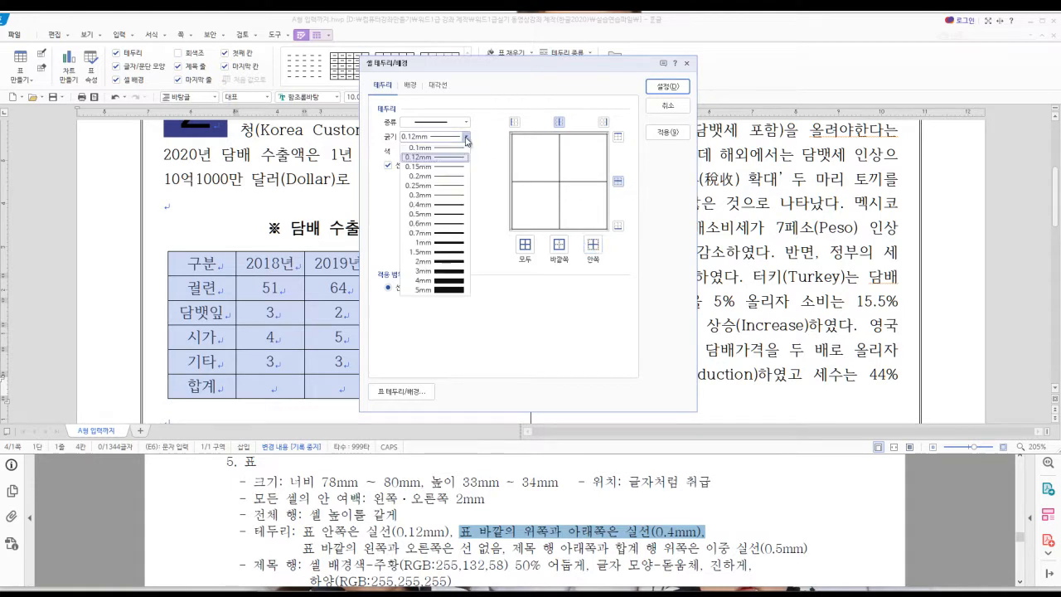
click(458, 204)
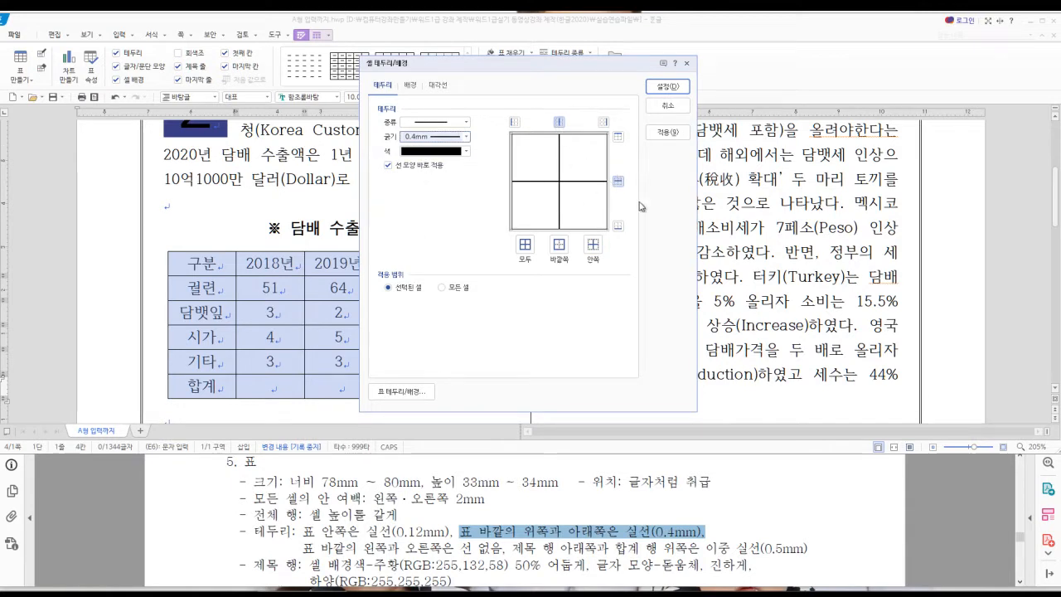
click(617, 137)
click(618, 225)
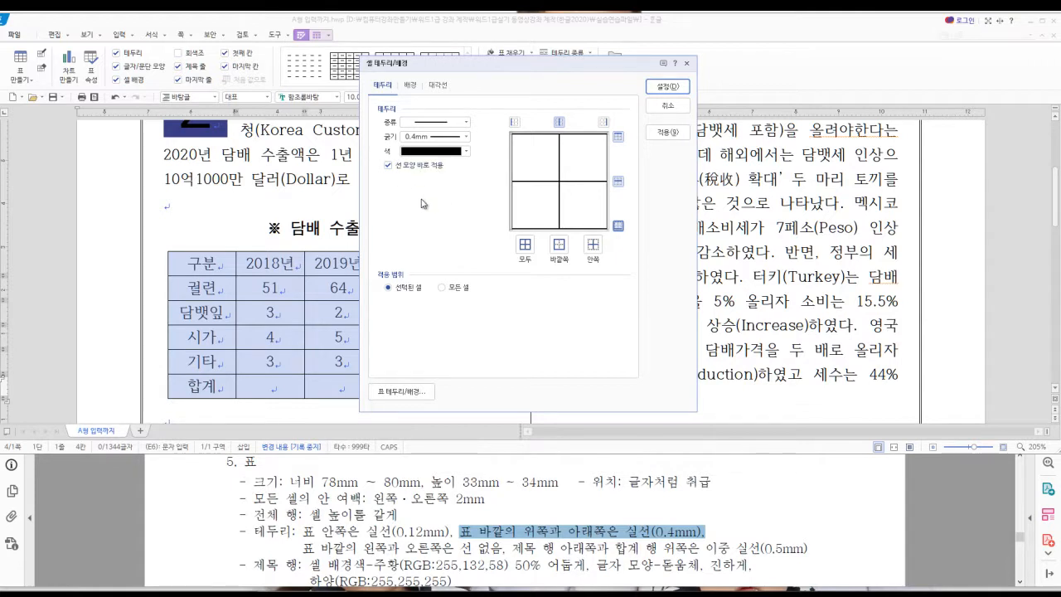
- Disable immediate line-style application (선 모양 바로 적용) and reset the inner, top and bottom border selections
click(388, 165)
click(593, 244)
click(618, 136)
click(619, 224)
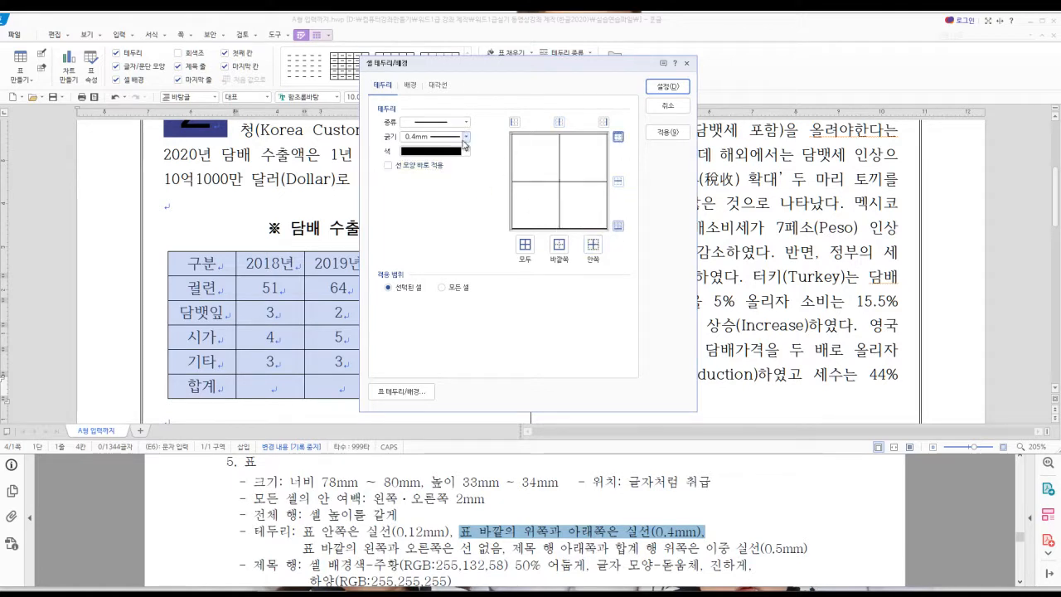
click(467, 136)
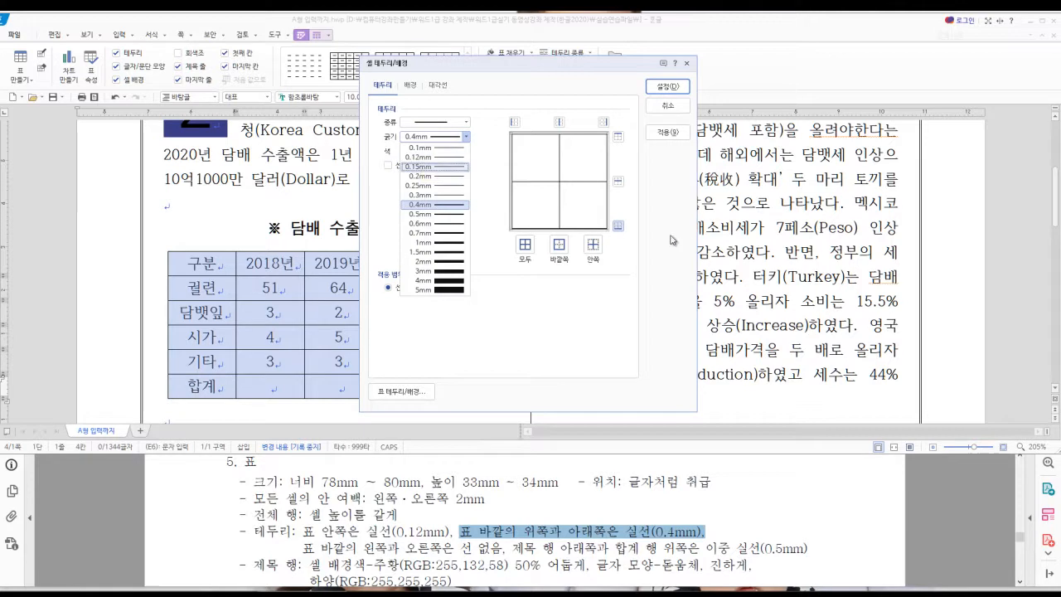
click(623, 230)
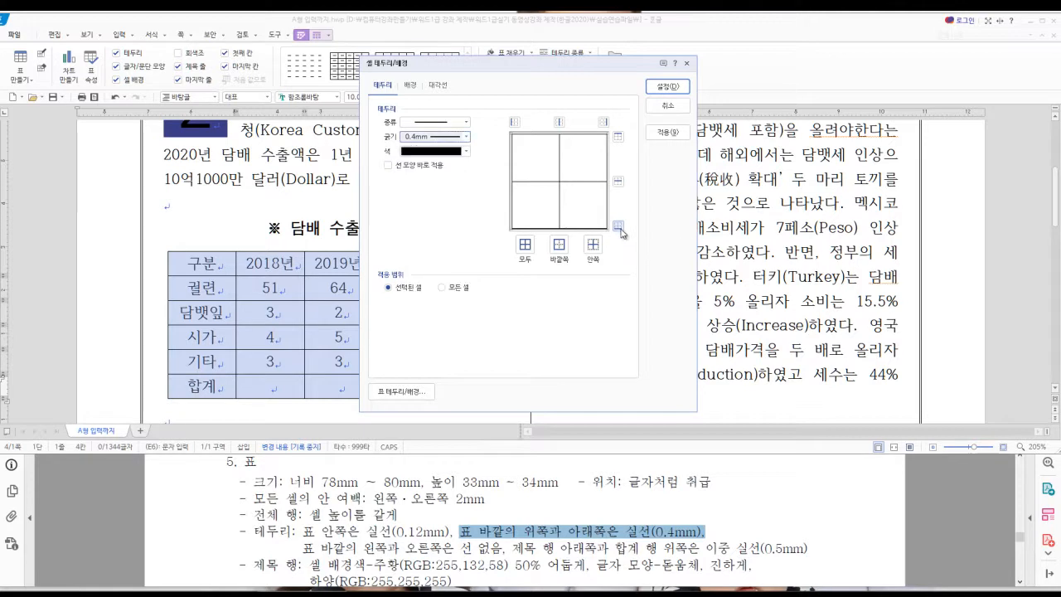
- Set the line thickness to 0.12 mm and assign it to the inner borders of the selected cells
click(462, 138)
click(439, 157)
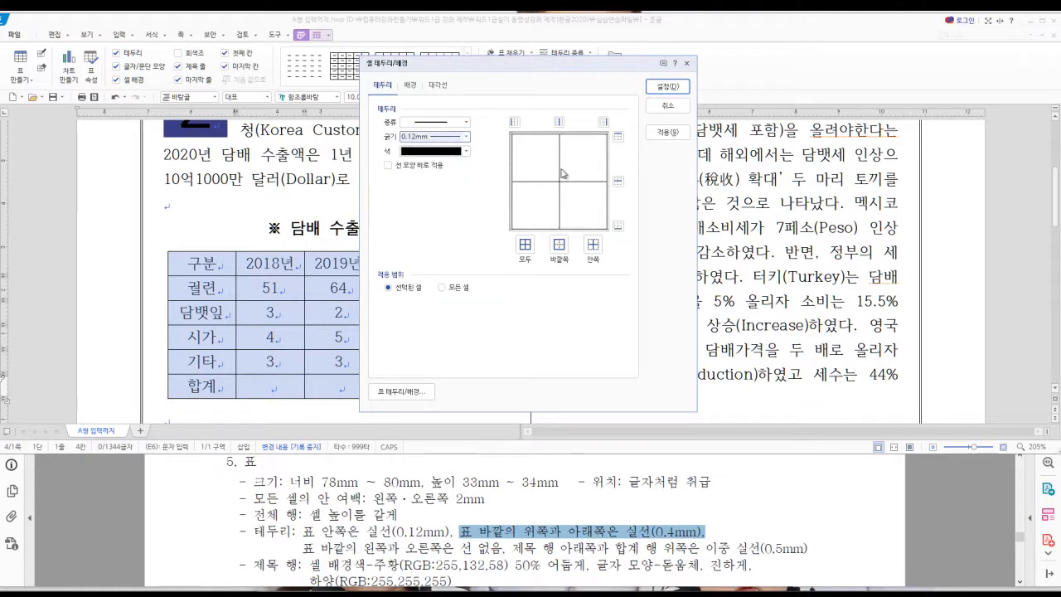
click(593, 247)
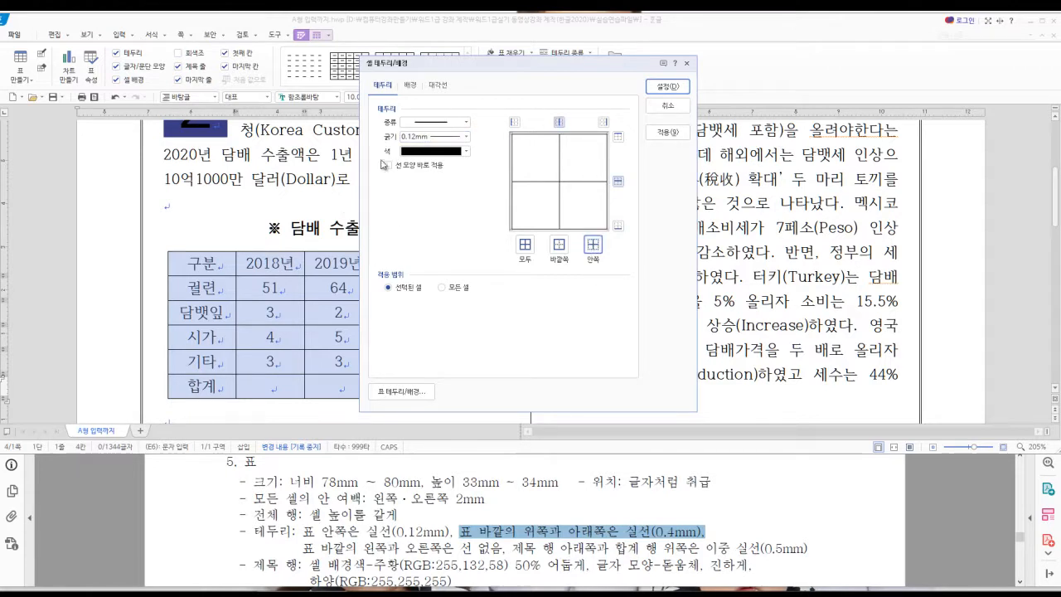
- Set the line thickness to 0.4 mm and assign it to the table's top and bottom outer borders
click(466, 136)
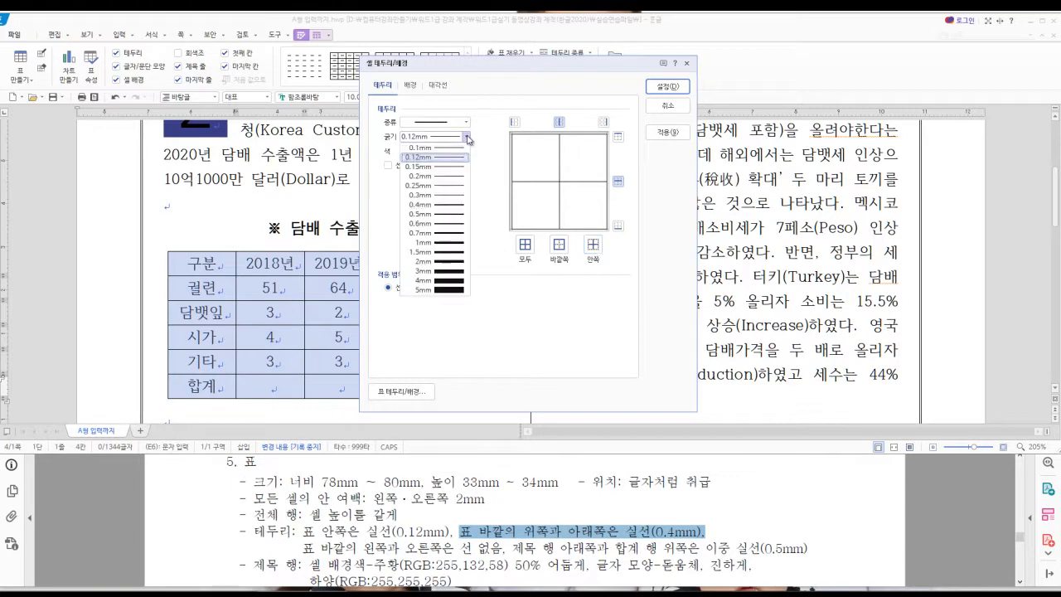
click(451, 204)
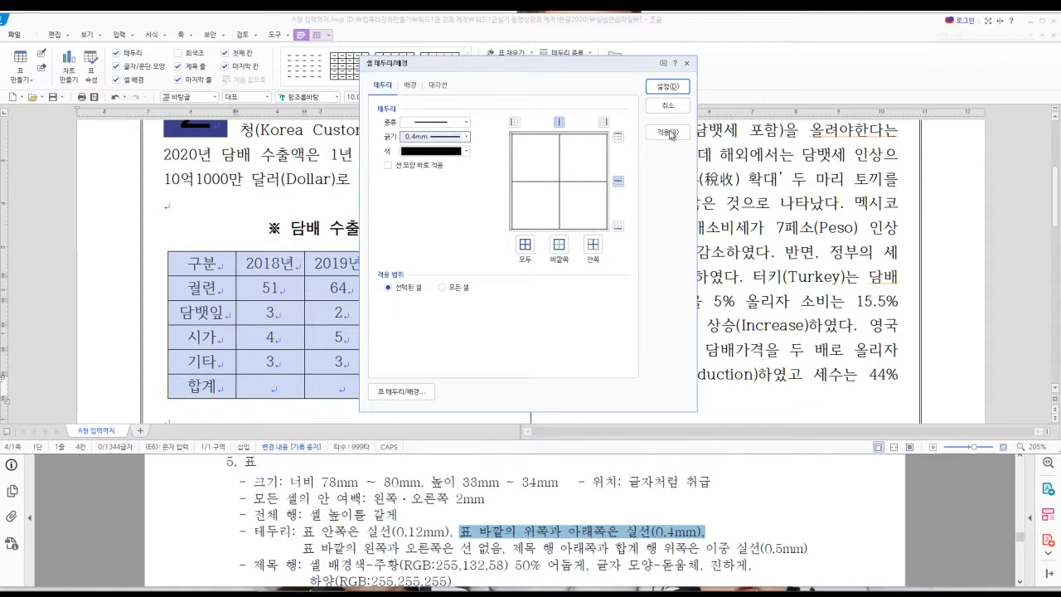
click(619, 138)
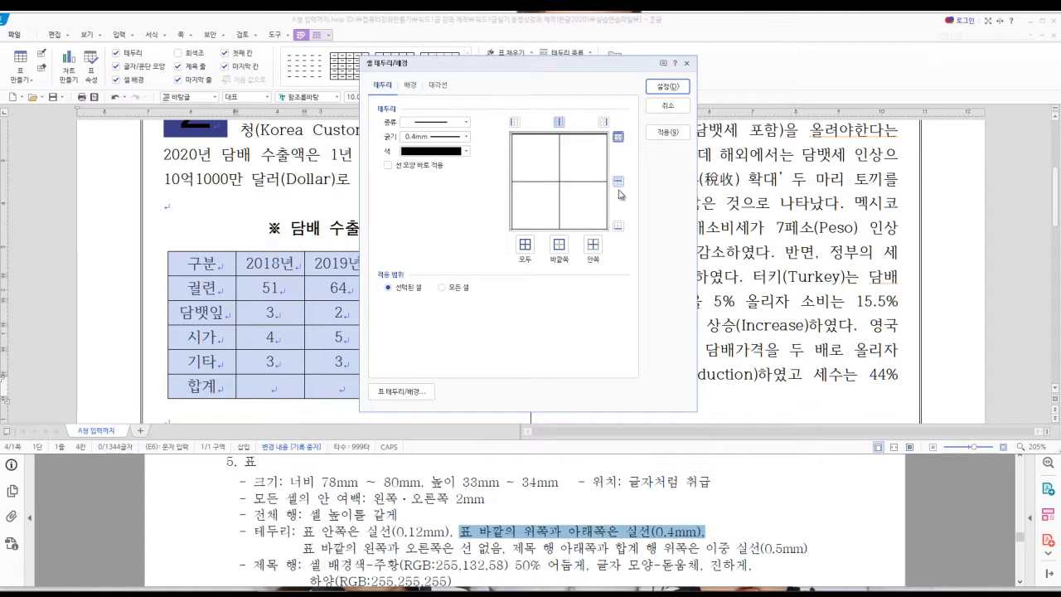
click(617, 226)
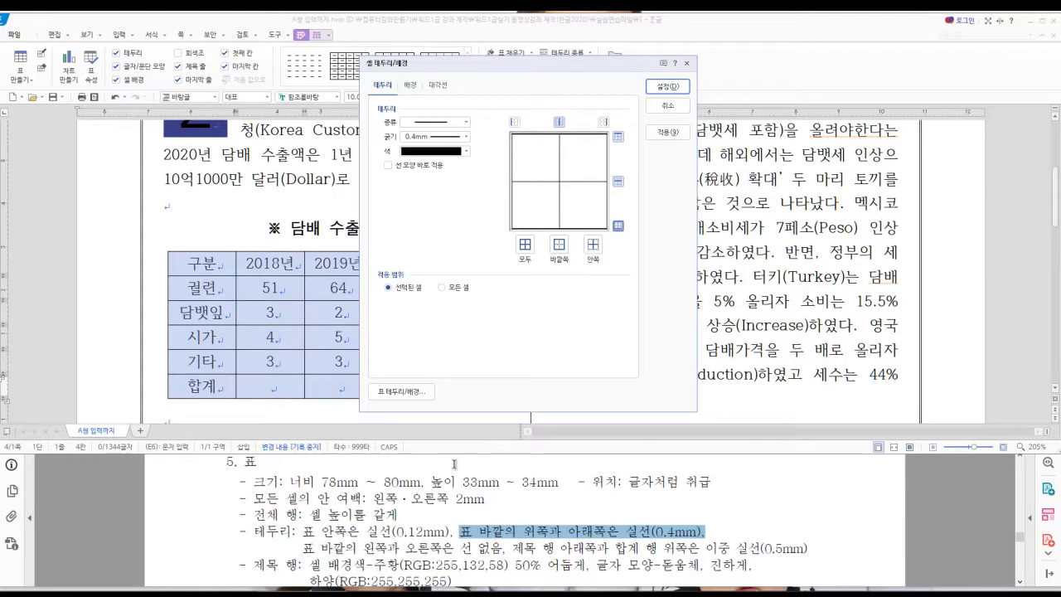
- Set the table's left and right outer borders to no line and apply the border settings to the selected cells
drag(297, 552, 502, 550)
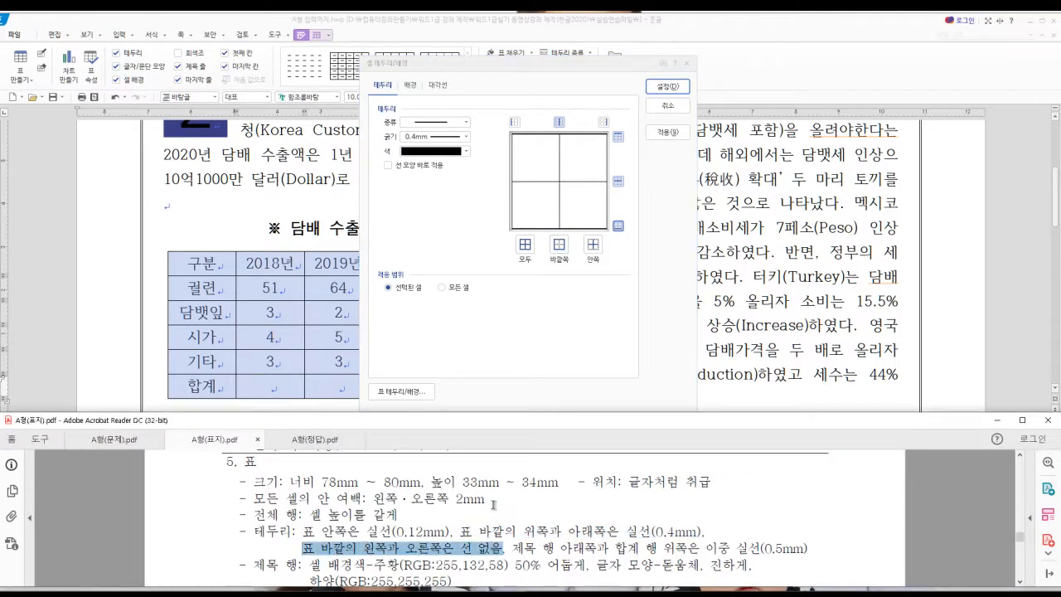
click(465, 125)
click(453, 135)
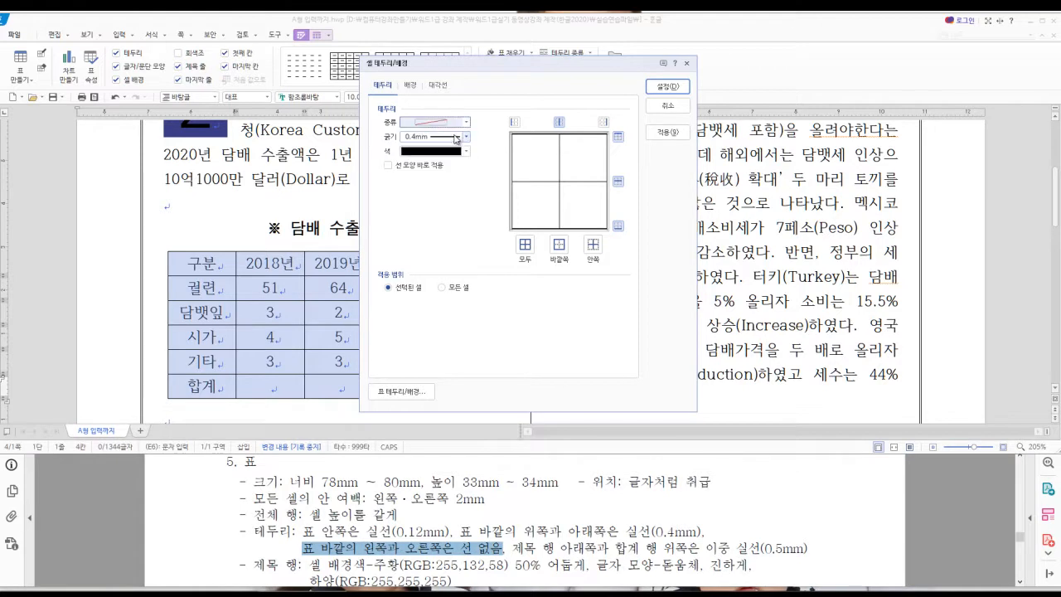
click(515, 125)
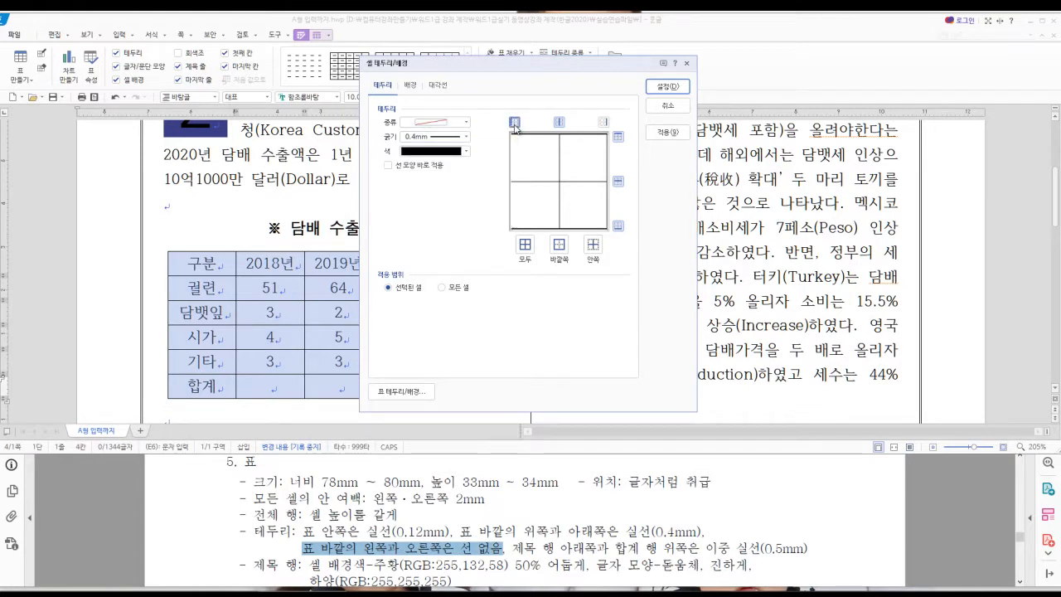
click(605, 124)
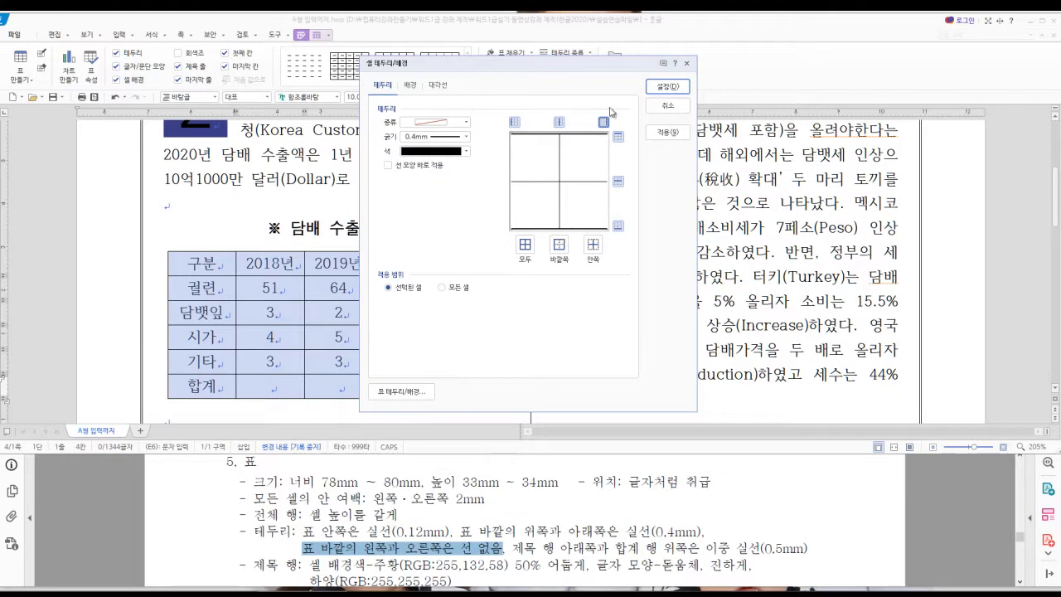
click(667, 88)
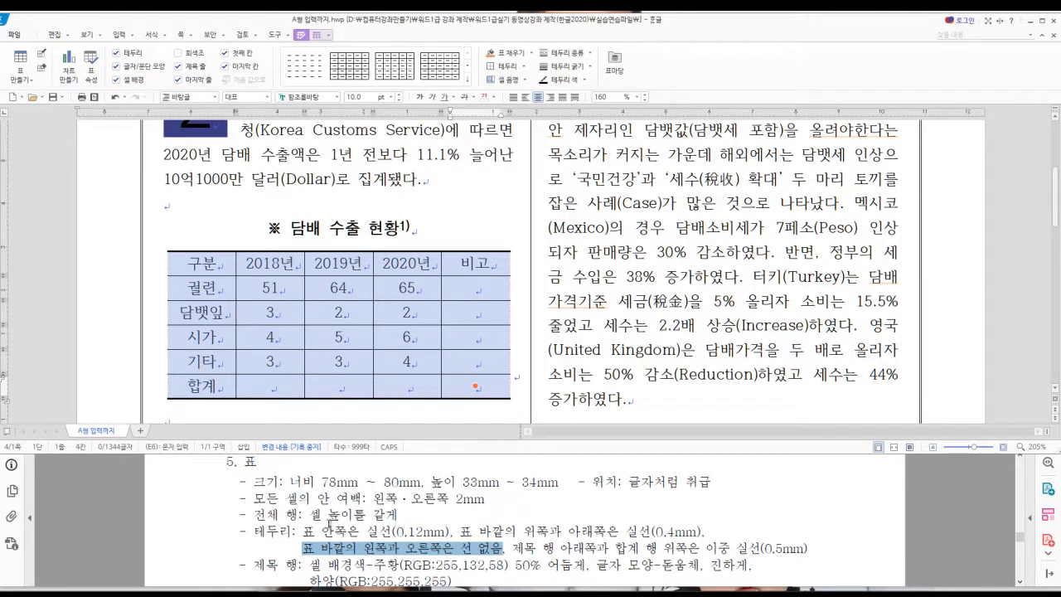
- Make all row heights in the selected table equal (셀 높이를 같게), following the PDF requirement
drag(310, 515, 399, 514)
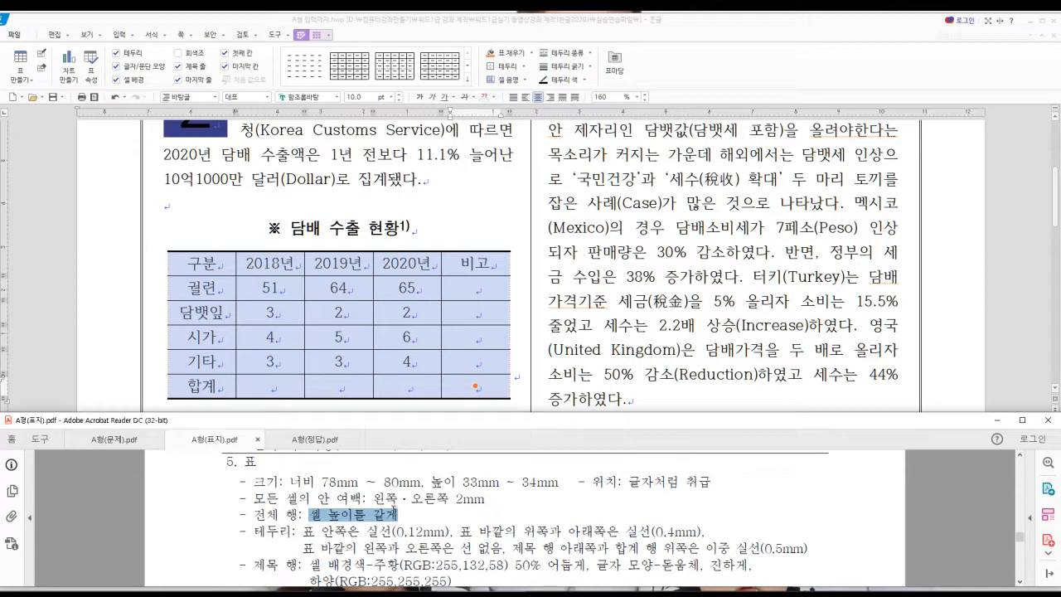
click(371, 23)
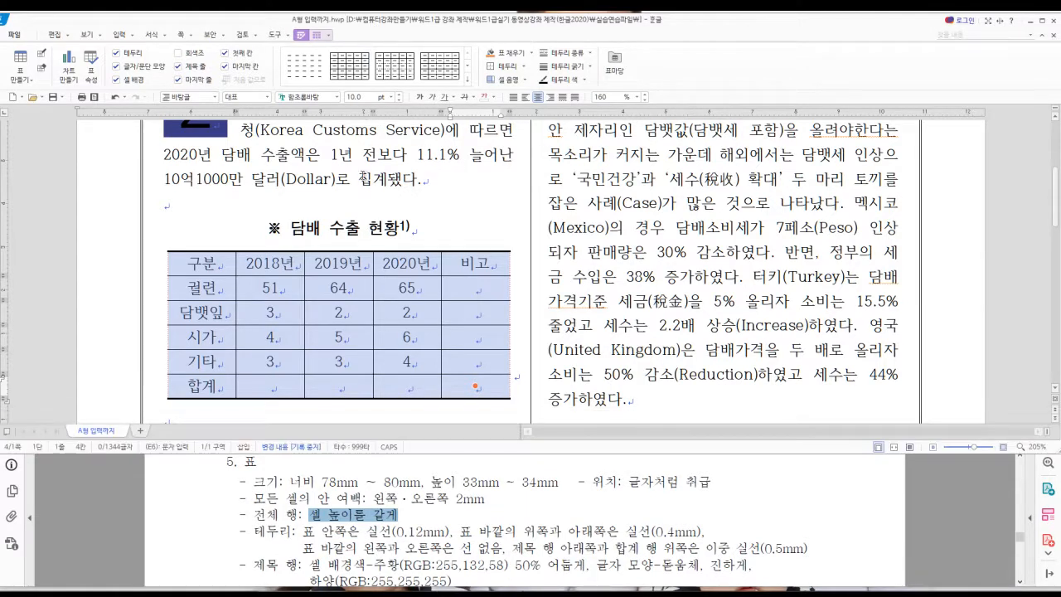
right_click(353, 315)
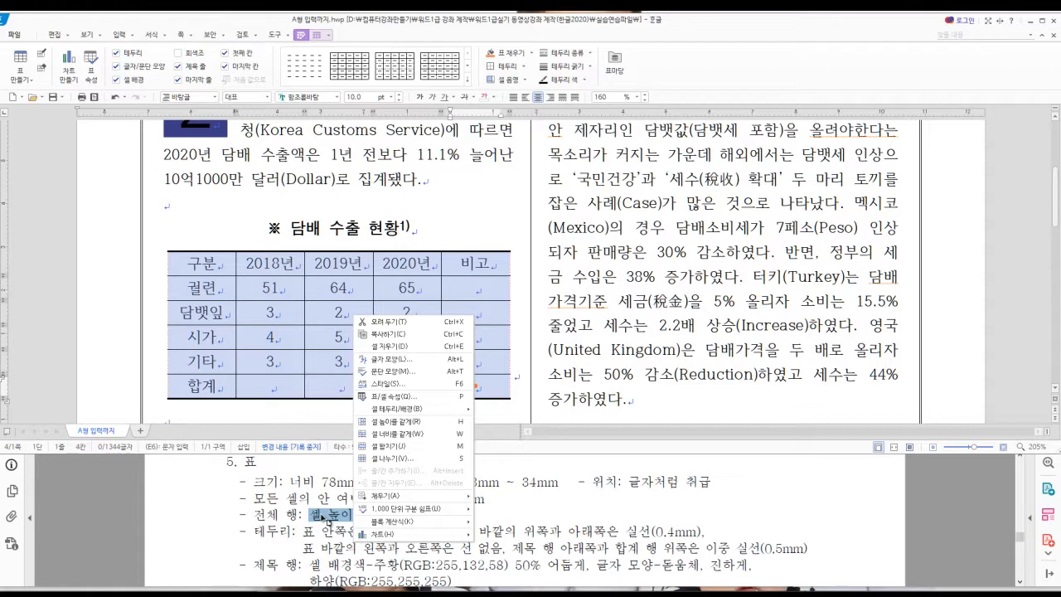
click(427, 423)
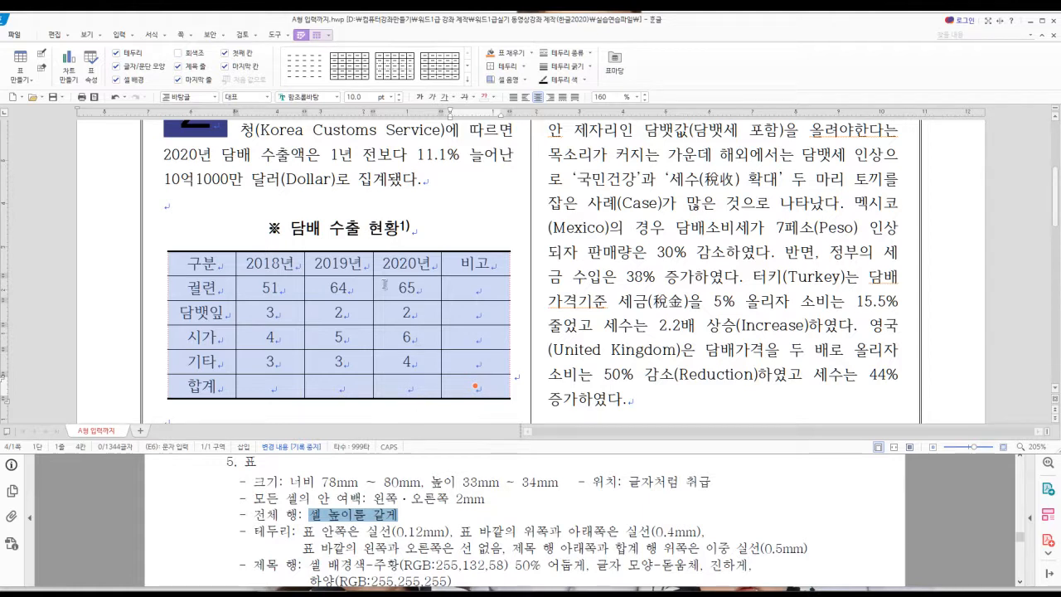
- Examine the title-row (제목 행) background and font requirements in the instruction PDF for the table's header row
click(251, 315)
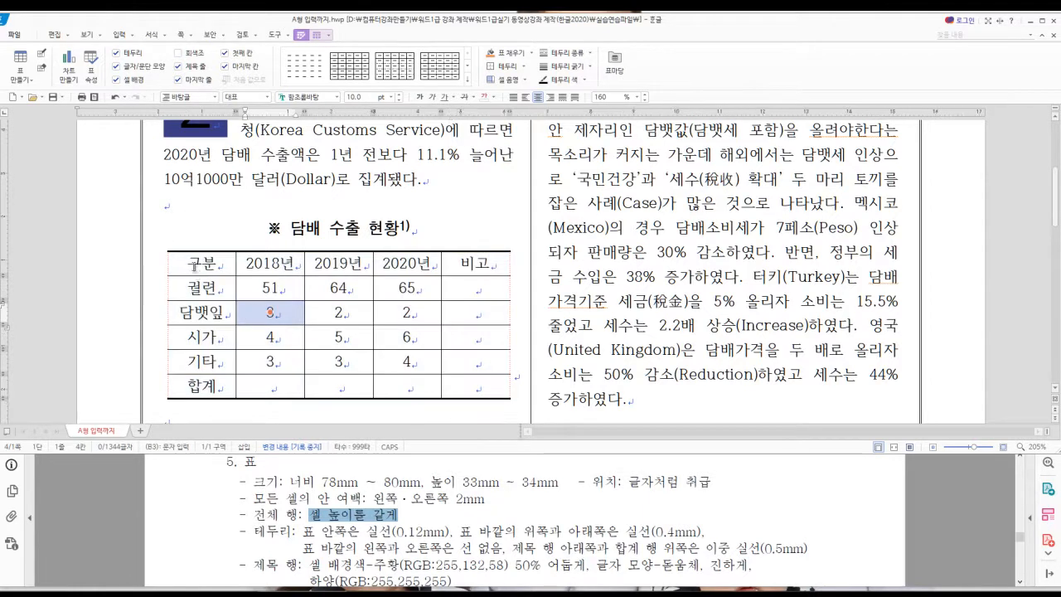
drag(195, 264, 475, 264)
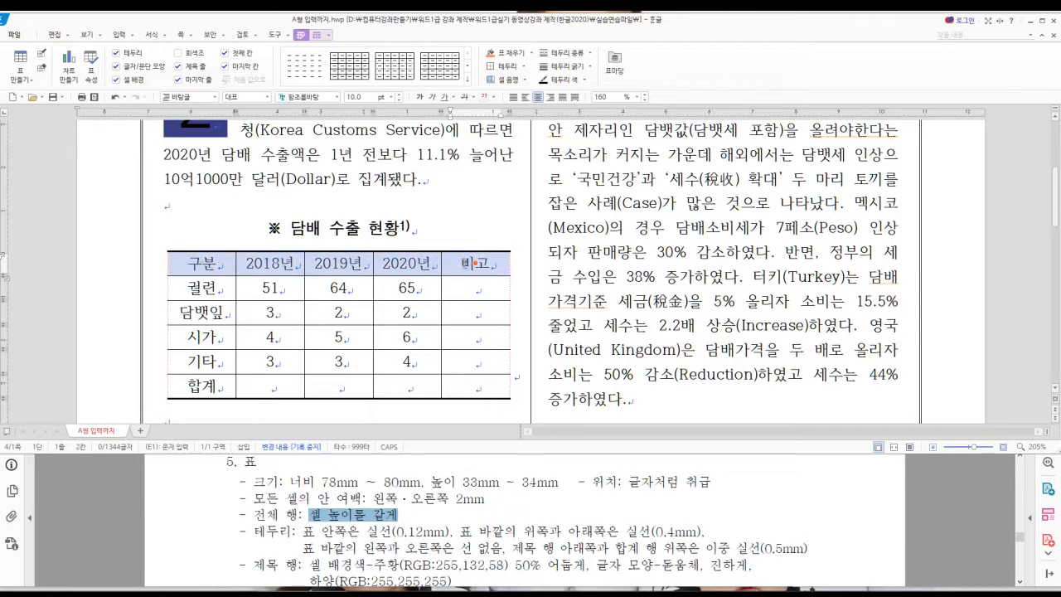
scroll(412, 526, down, 1)
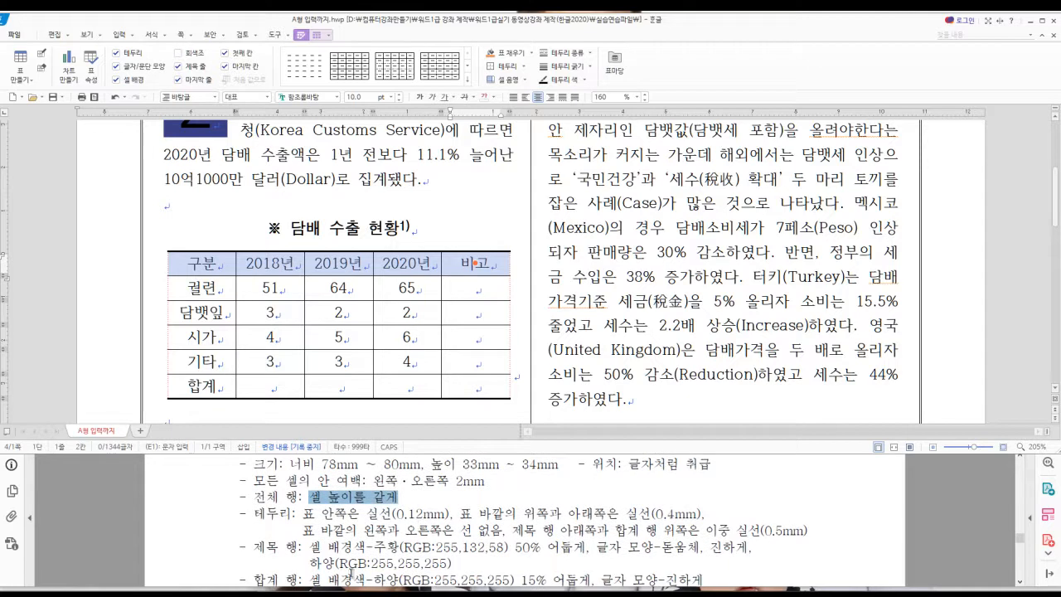
click(315, 552)
drag(320, 549, 591, 551)
drag(674, 549, 511, 578)
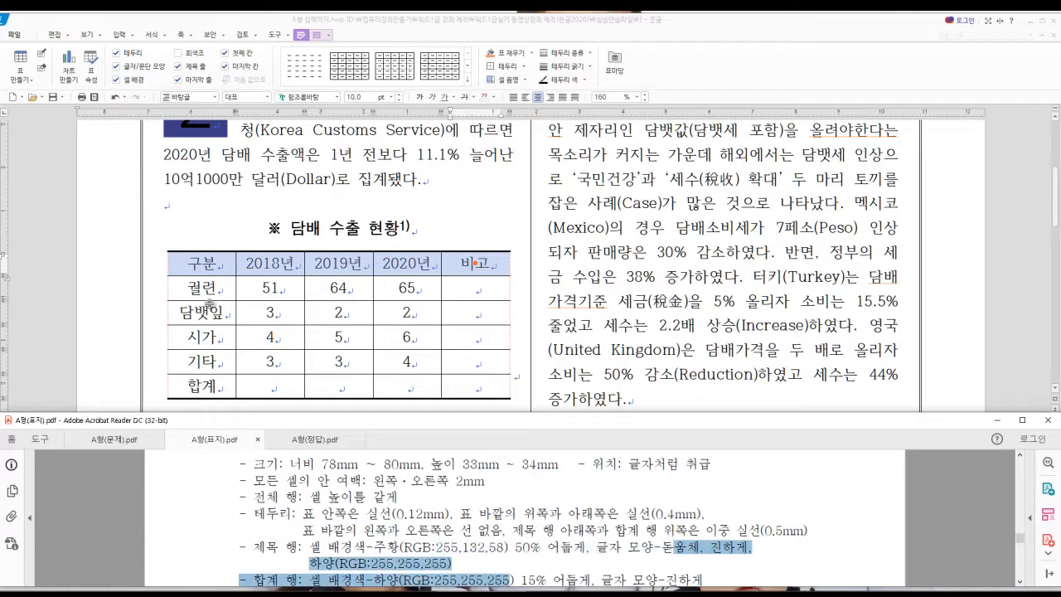
- Format the text of the table's header row in 돋움체, bold and white
click(242, 307)
drag(186, 263, 463, 267)
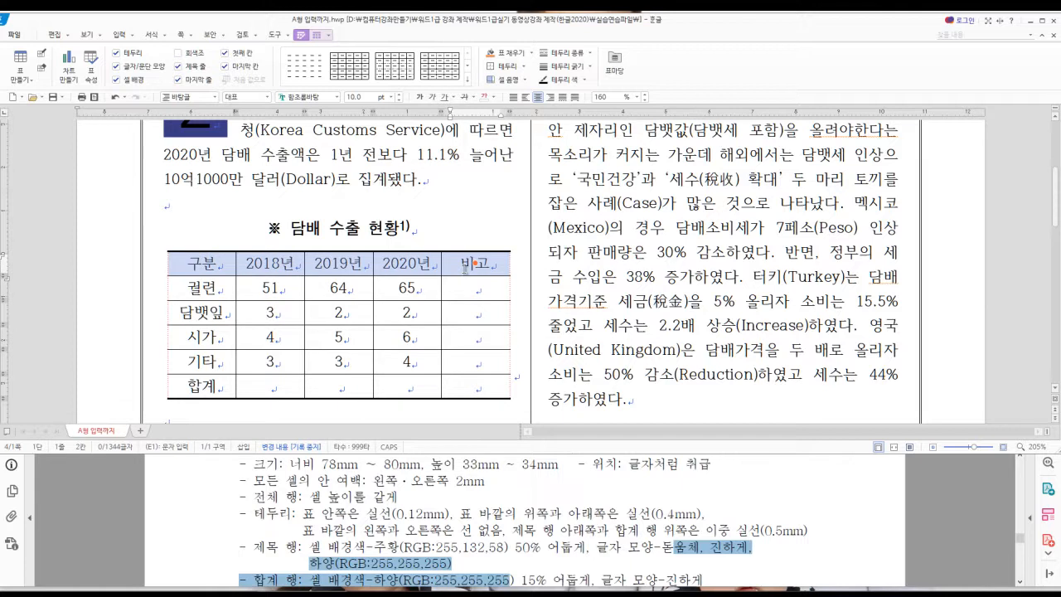
key(alt+l)
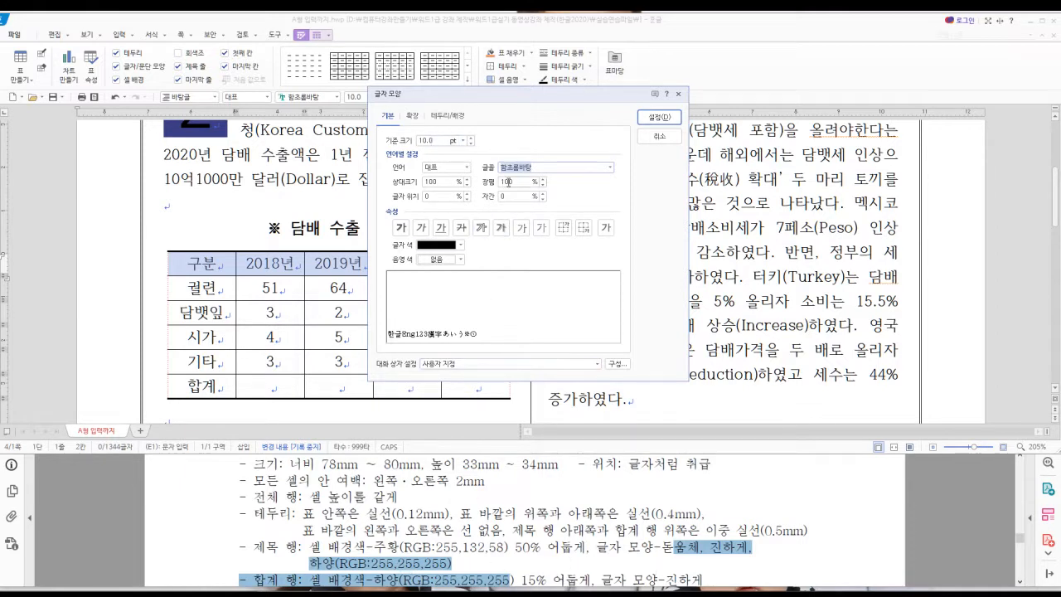
click(611, 168)
drag(609, 249, 604, 193)
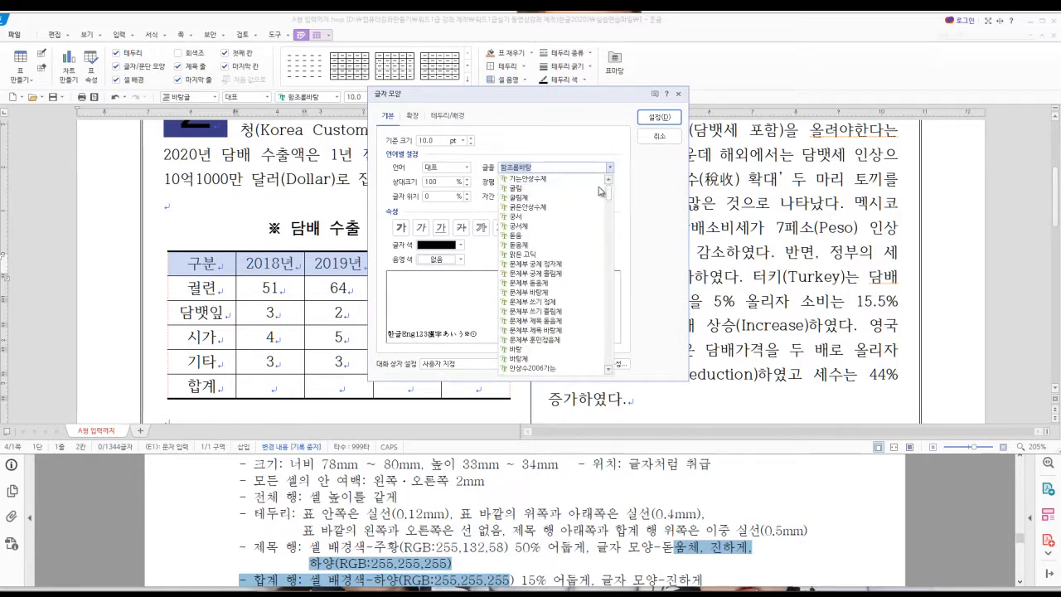
click(532, 246)
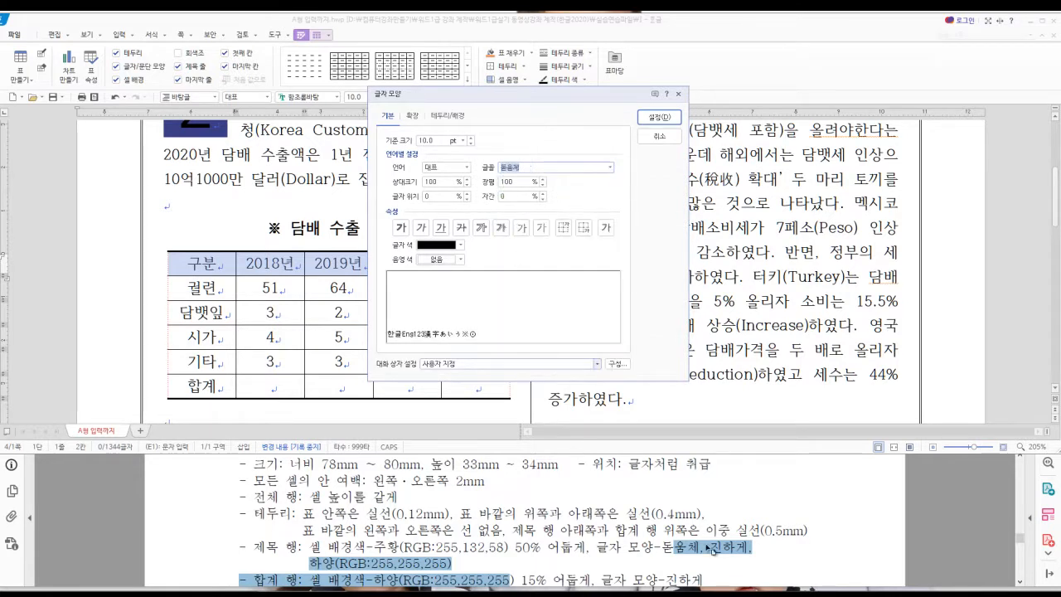
click(404, 230)
click(460, 244)
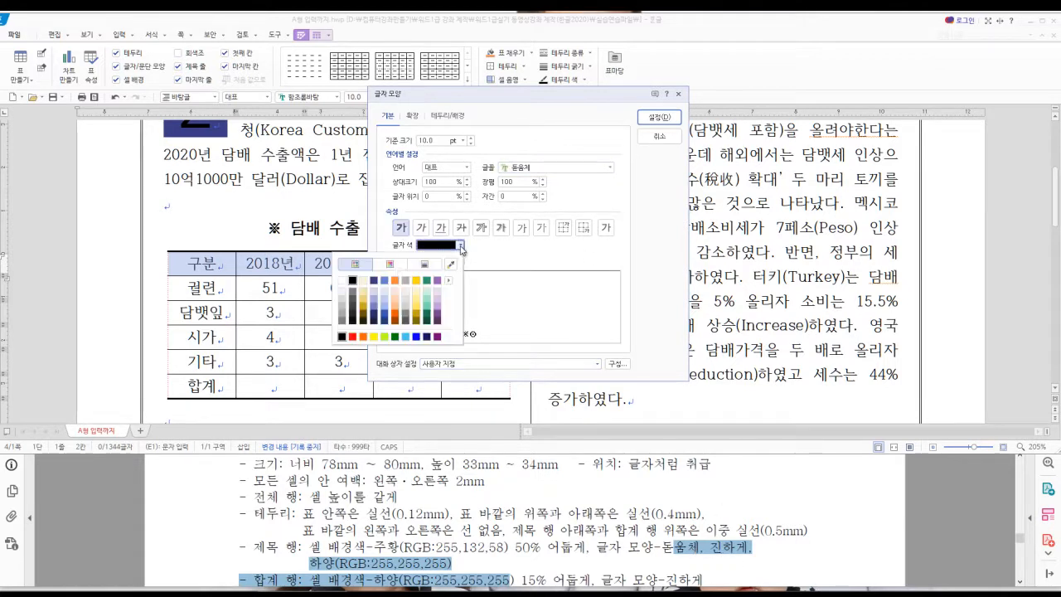
click(343, 282)
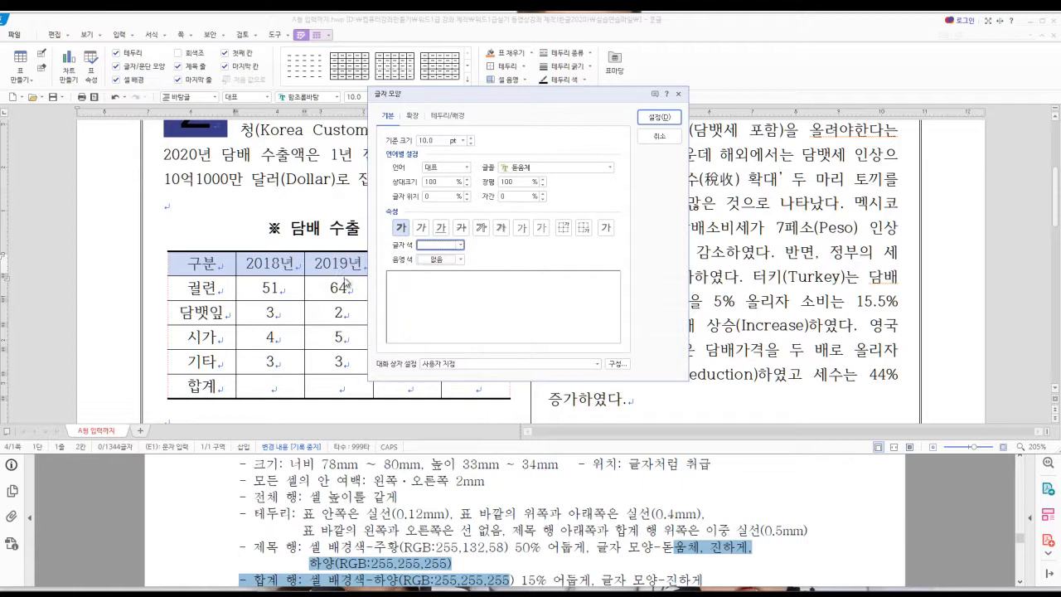
click(661, 117)
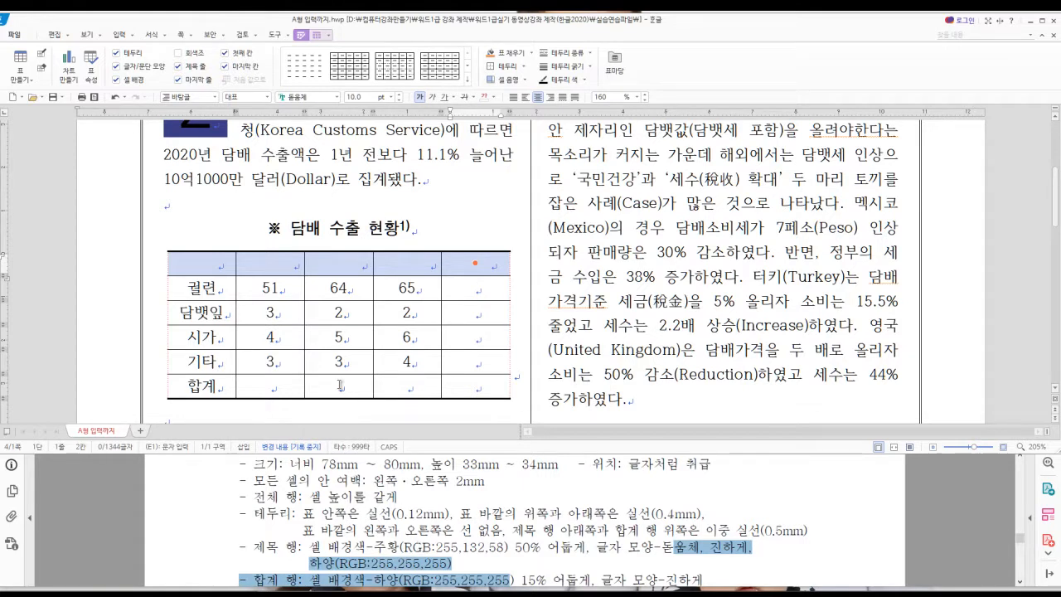
- Open the cell border and background settings for the selected header row
key(l)
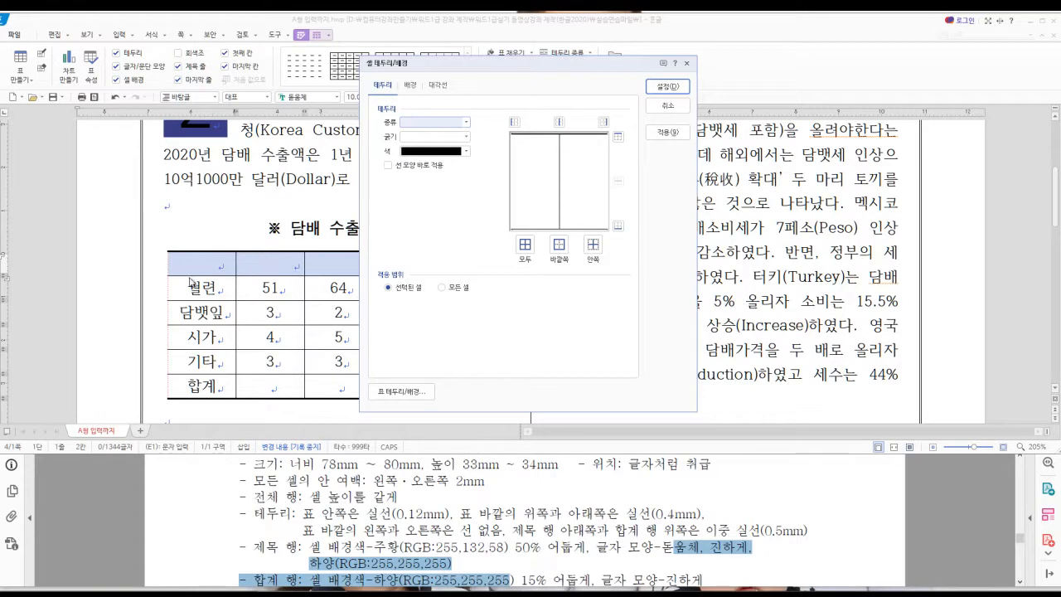
click(414, 86)
click(383, 85)
click(408, 86)
click(384, 86)
- Check the double-line border requirement in A형(표지).pdf and compare it with the header and total rows shown in A형(문제).pdf
drag(513, 531, 784, 539)
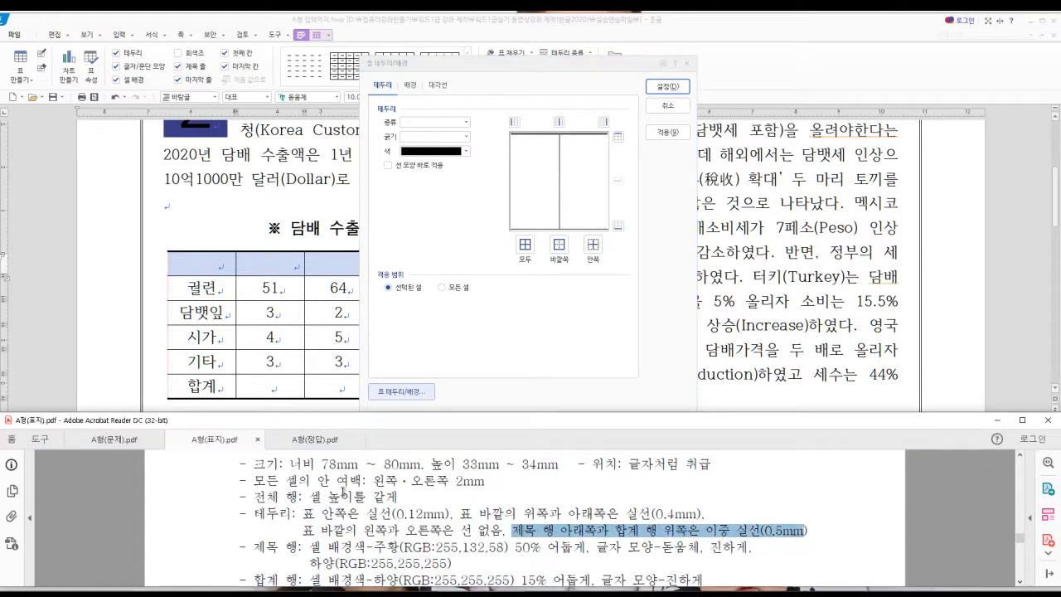
click(124, 439)
scroll(430, 505, down, 10)
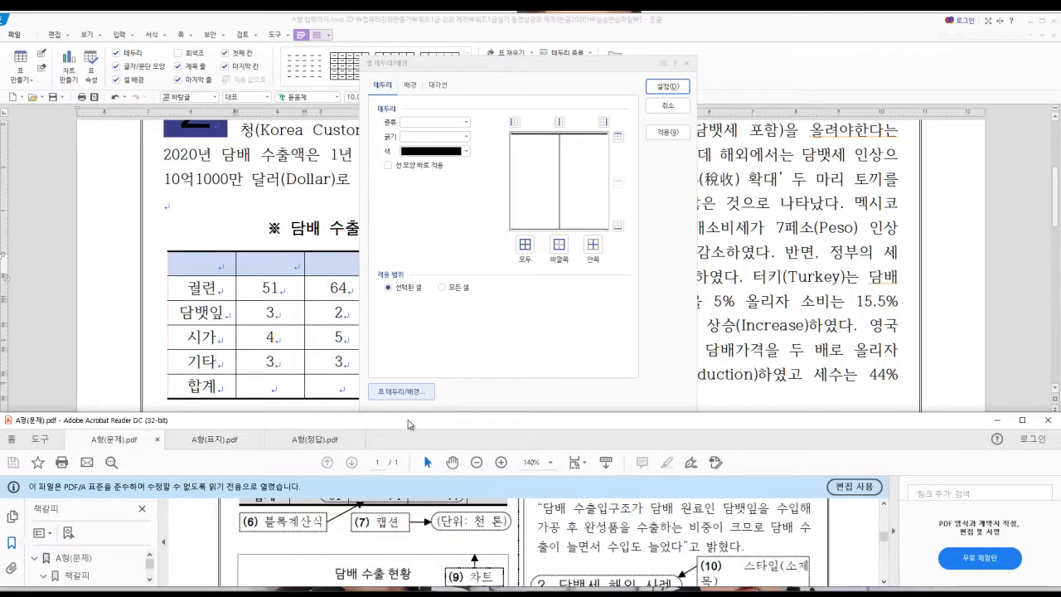
double_click(410, 423)
scroll(362, 302, up, 4)
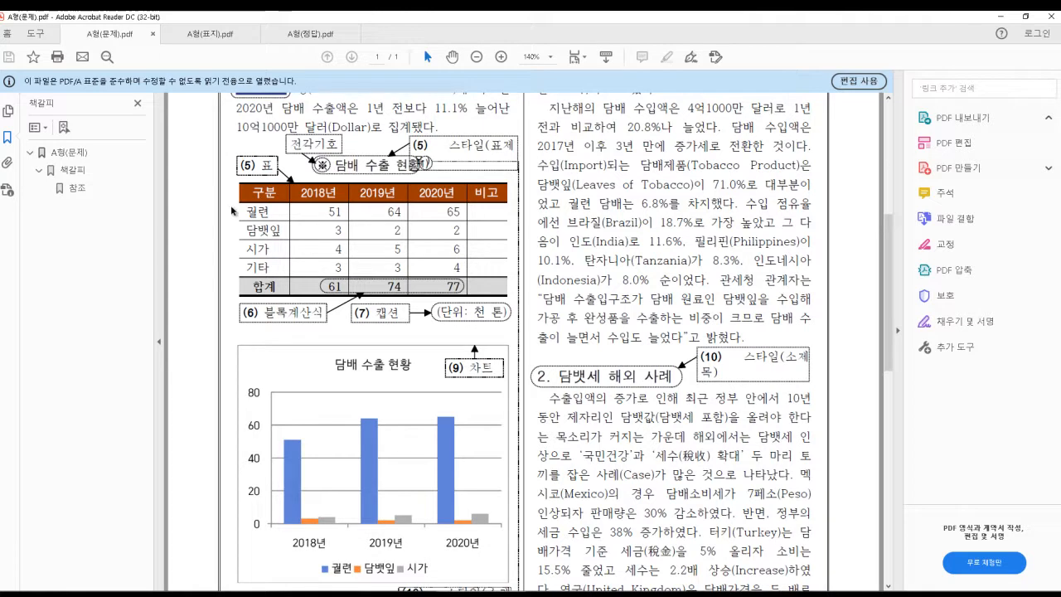
drag(242, 192, 502, 193)
drag(252, 286, 489, 286)
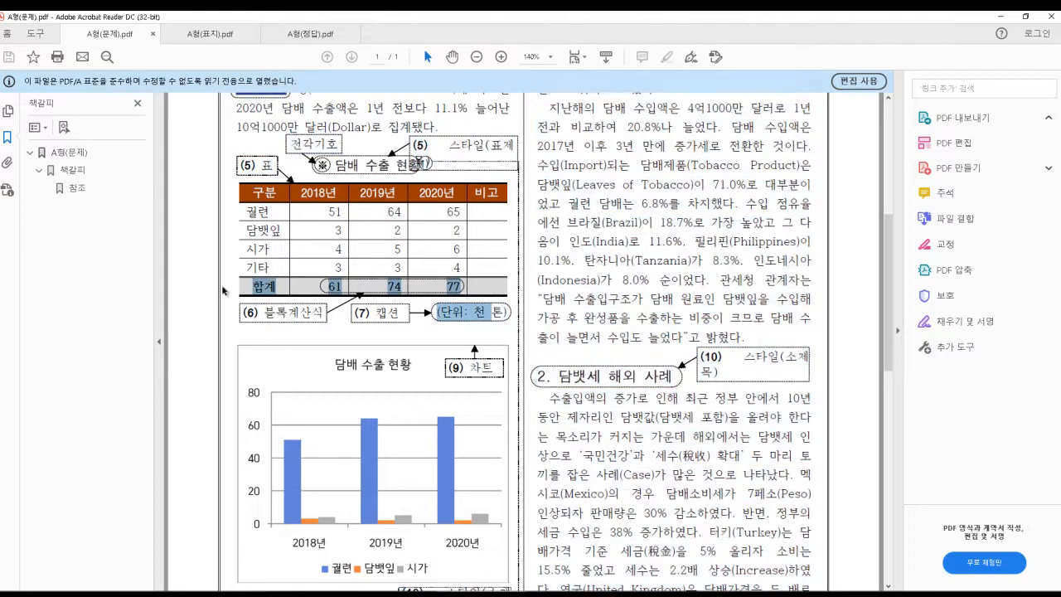
click(210, 33)
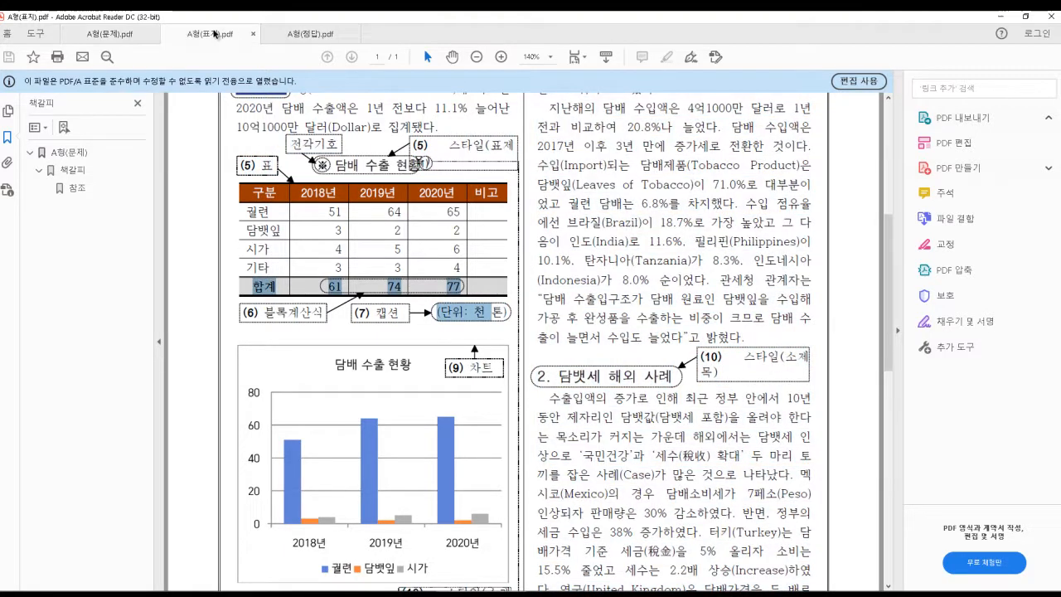
double_click(403, 20)
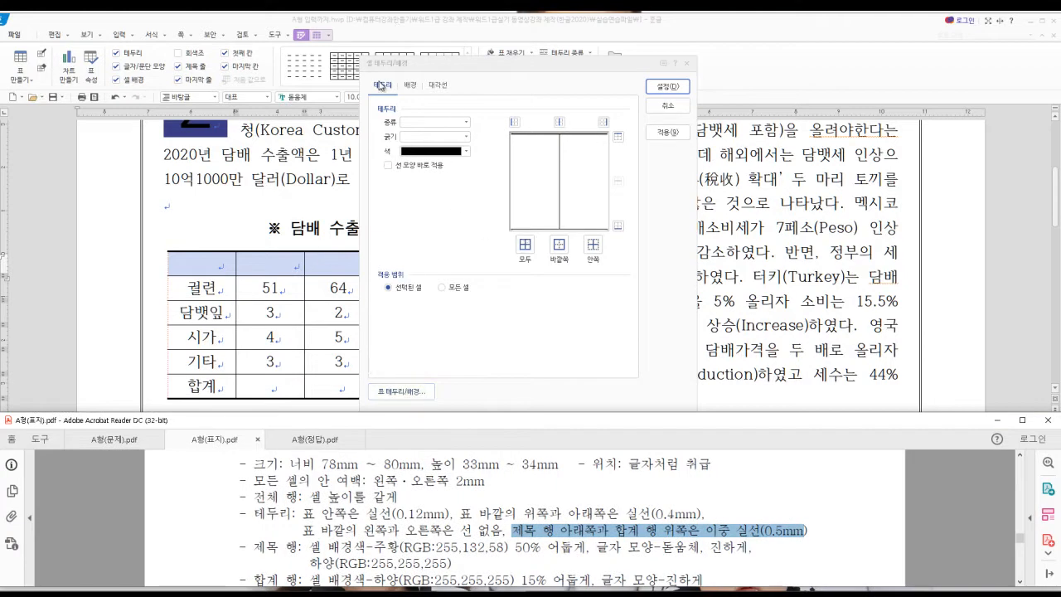
- Assign a 0.5 mm double solid line to the bottom border of the header row
click(466, 125)
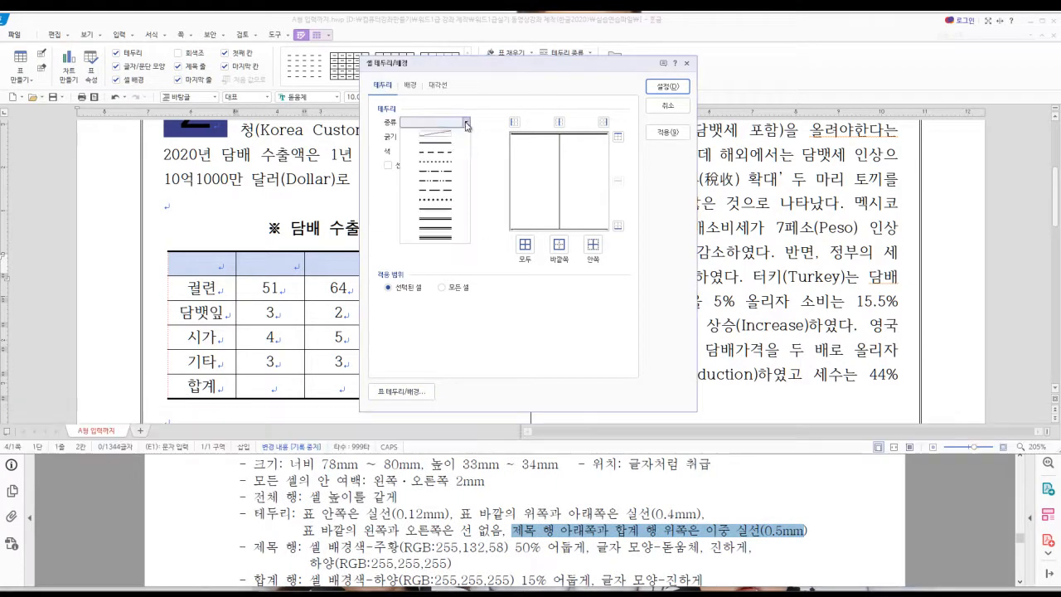
click(448, 213)
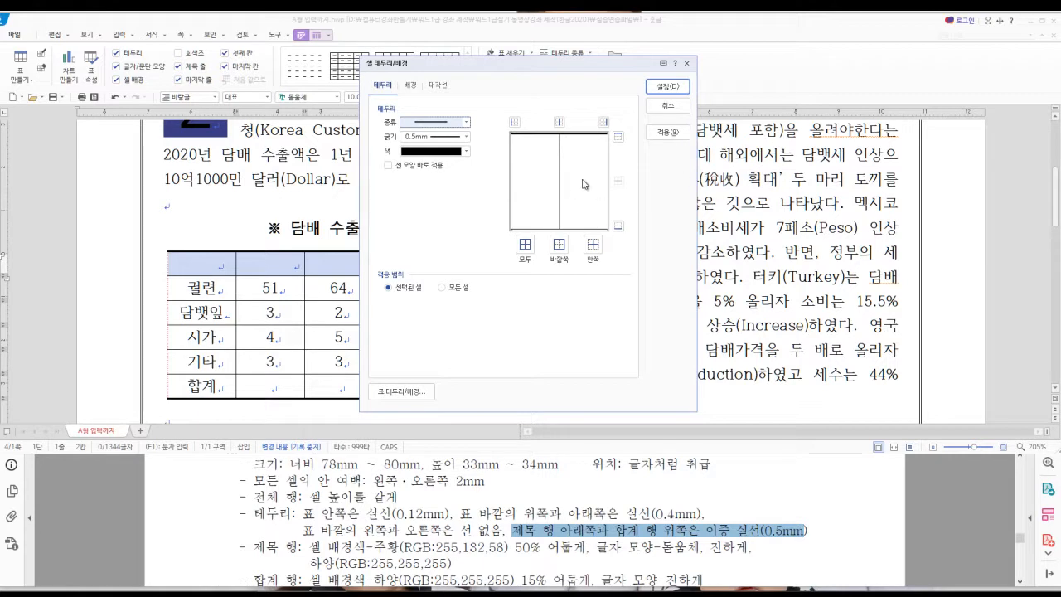
click(618, 227)
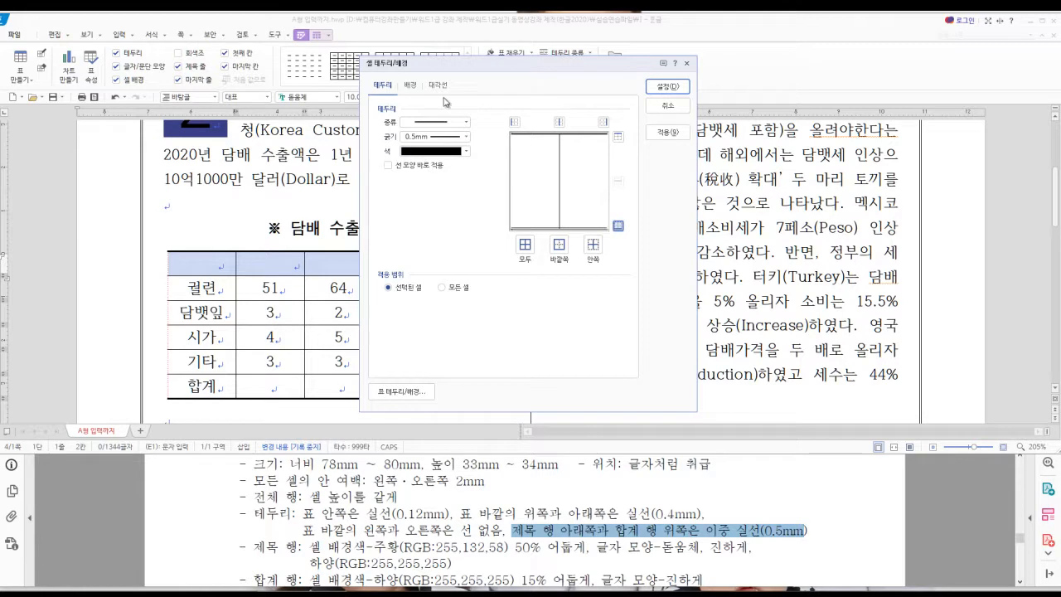
- Fill the header row with orange (주황, RGB 255,132,58) 50% darker and apply the border and background settings
click(409, 87)
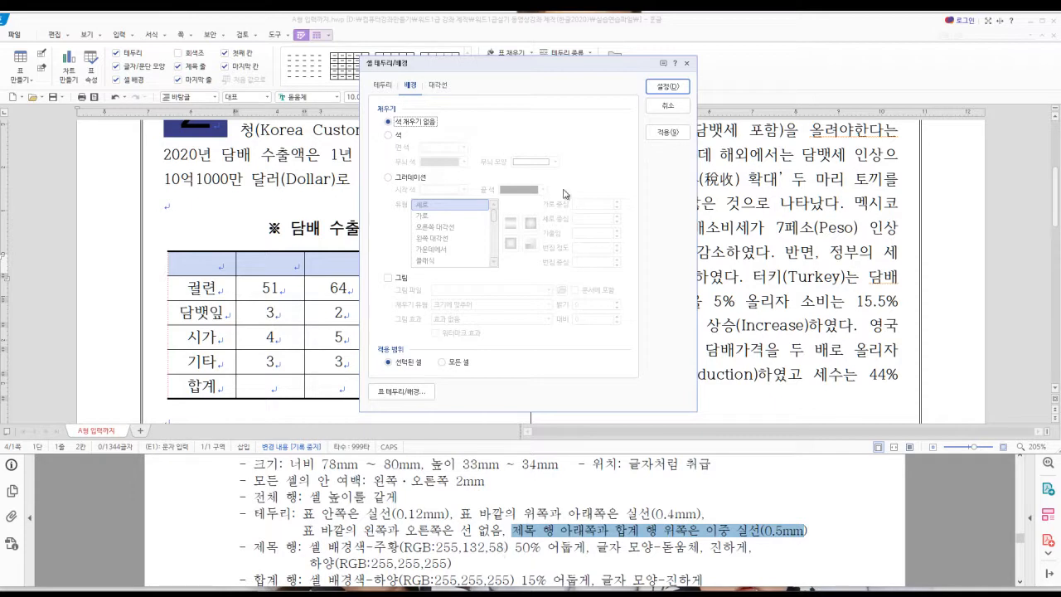
click(390, 136)
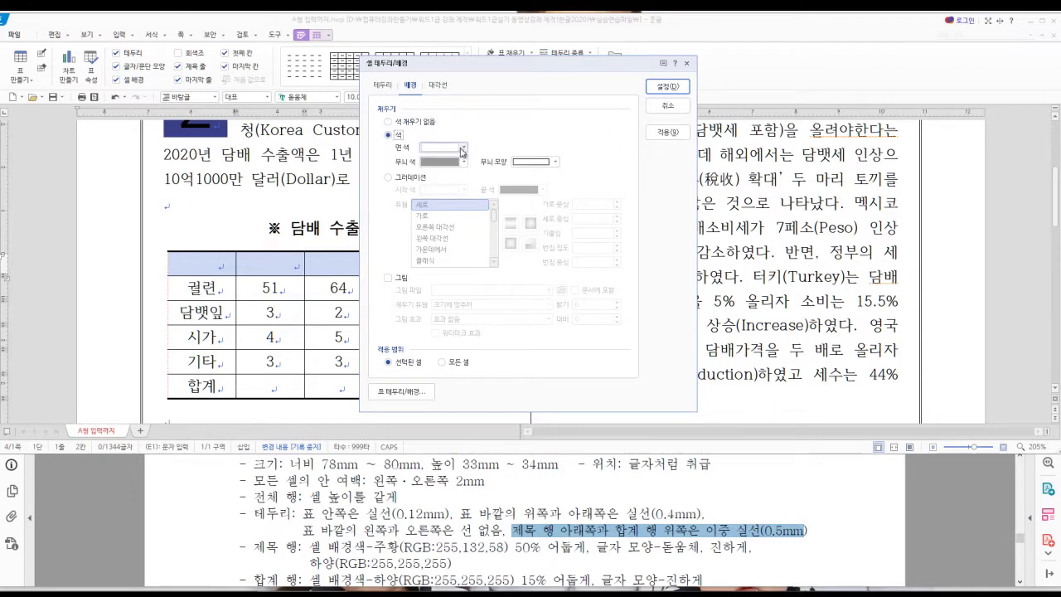
click(464, 147)
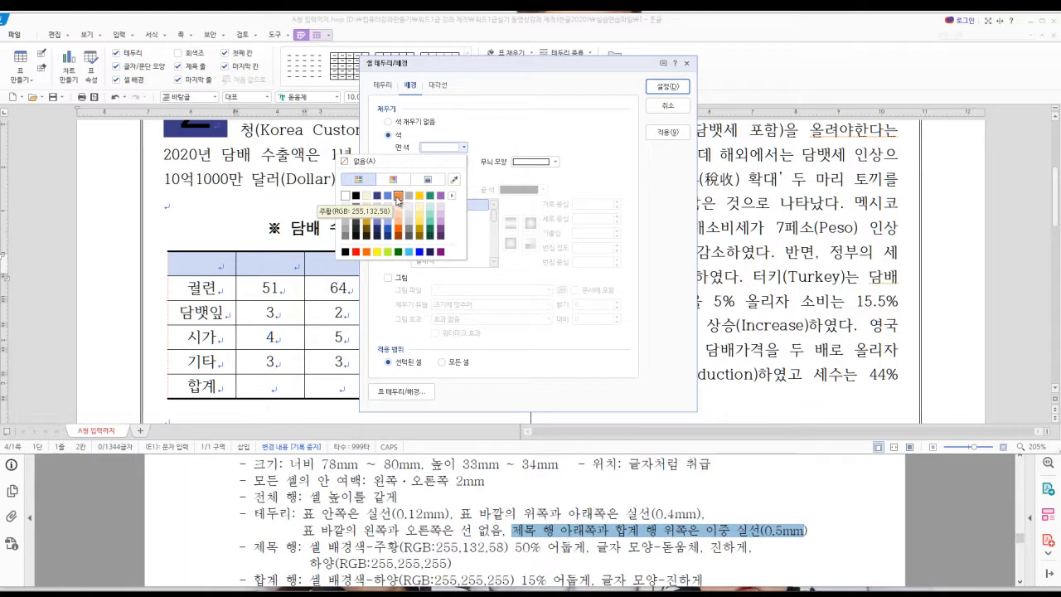
click(399, 239)
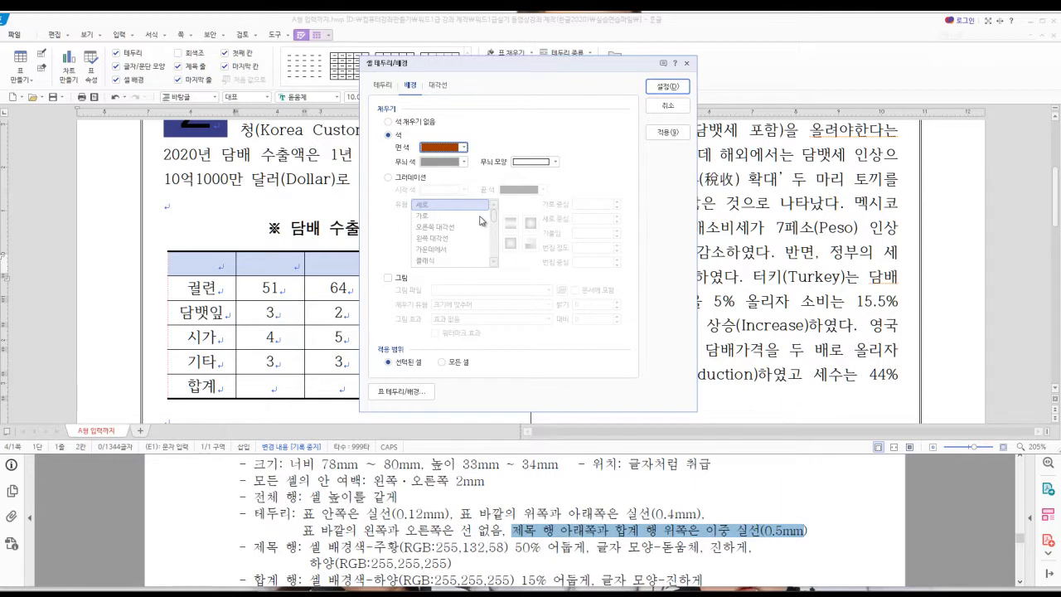
click(670, 87)
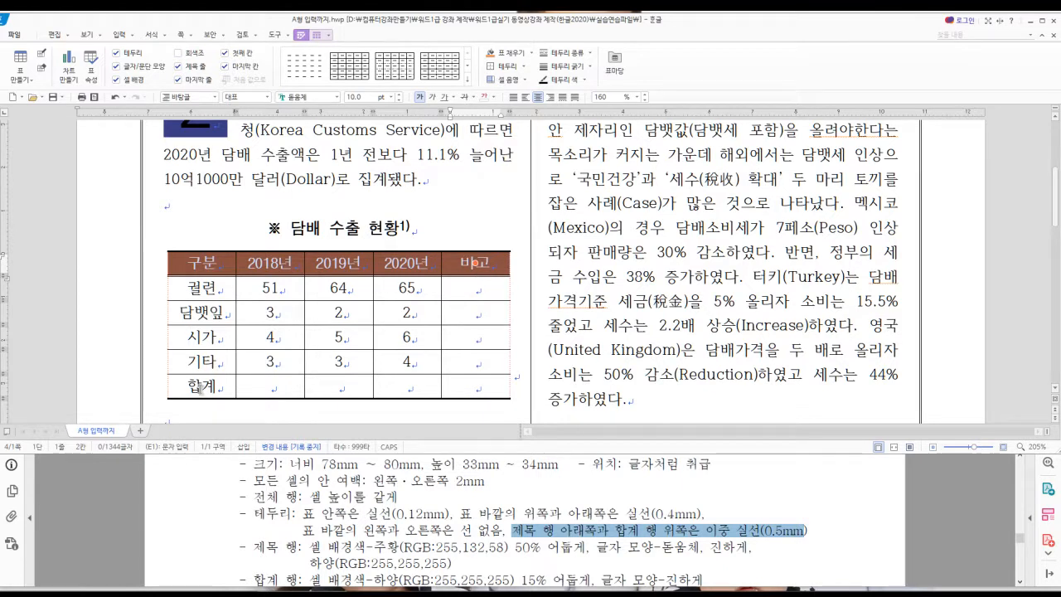
- Make the text of the table's total row (합계) bold, following the PDF requirement
drag(202, 388, 462, 388)
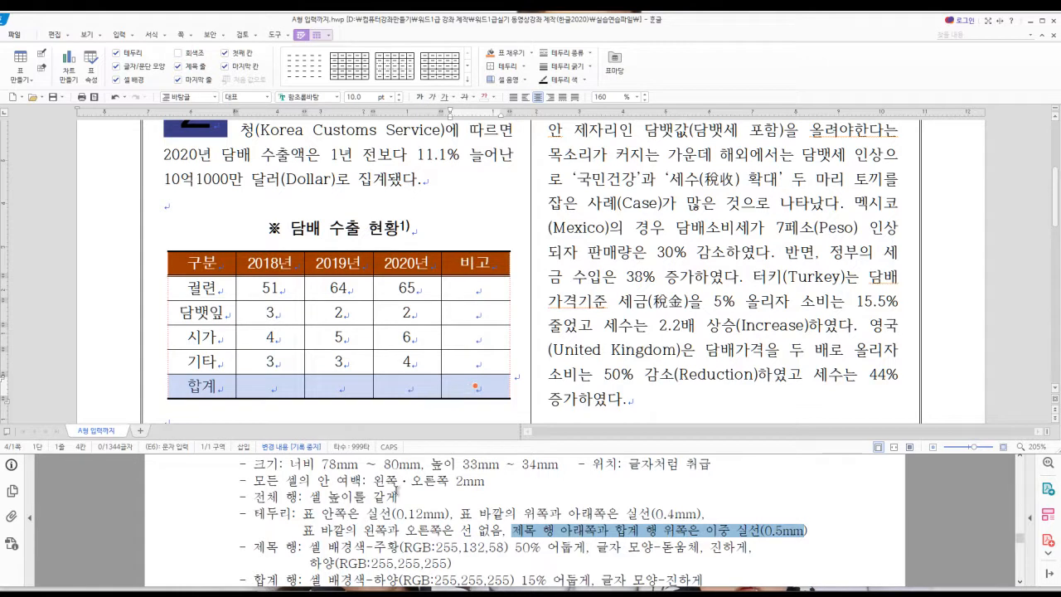
scroll(402, 489, down, 1)
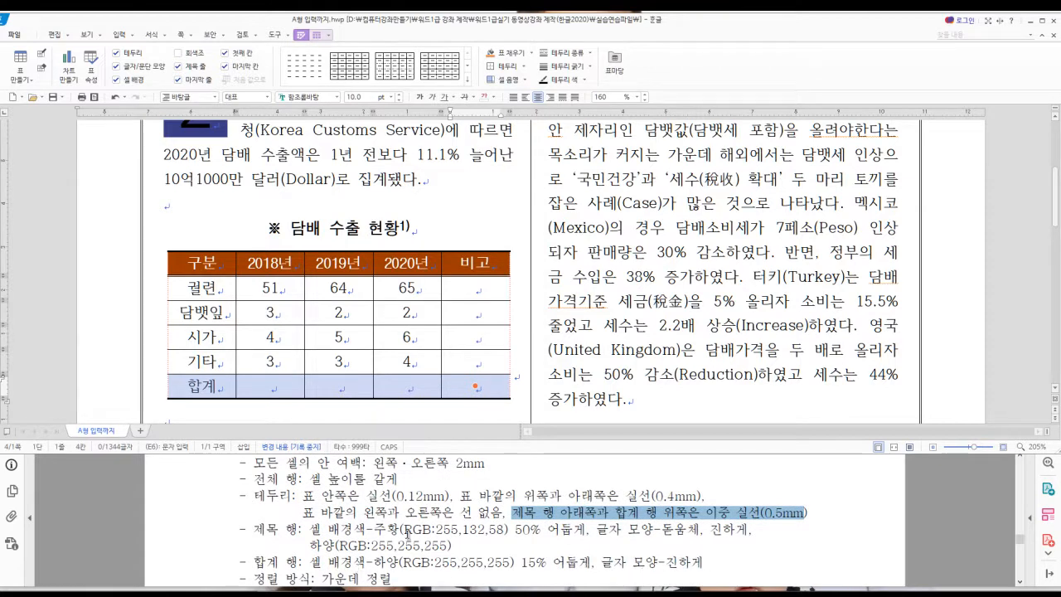
scroll(514, 530, down, 1)
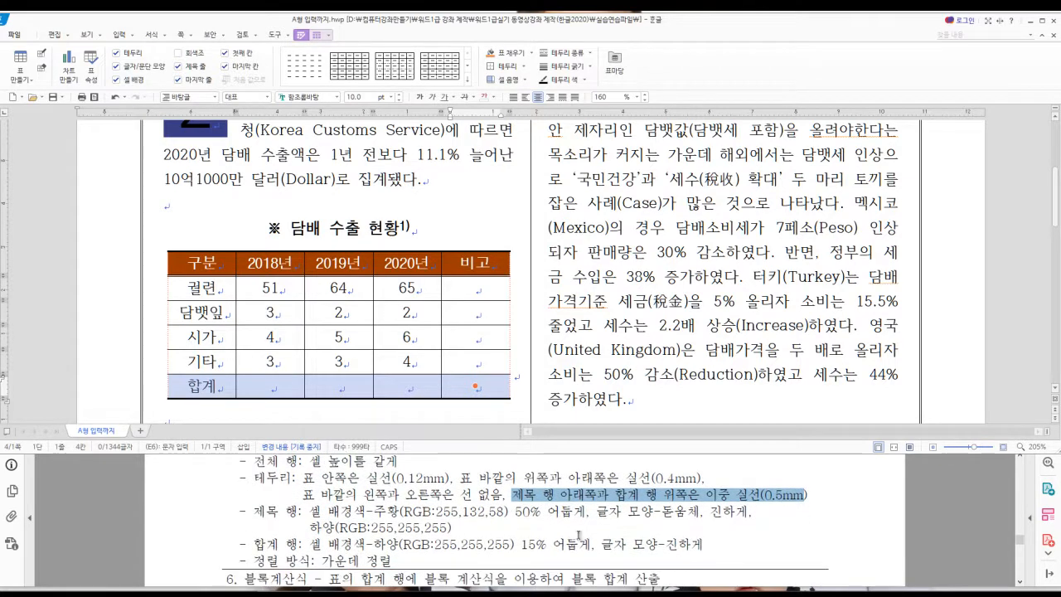
click(420, 98)
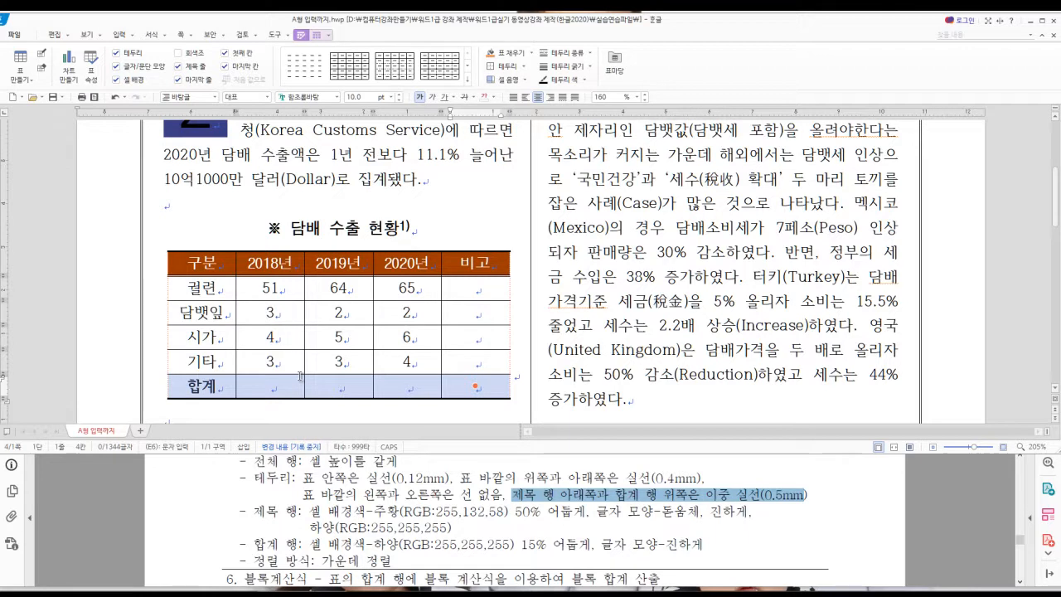
- Assign a 0.5 mm double solid line to the top border of the total row (합계)
key(l)
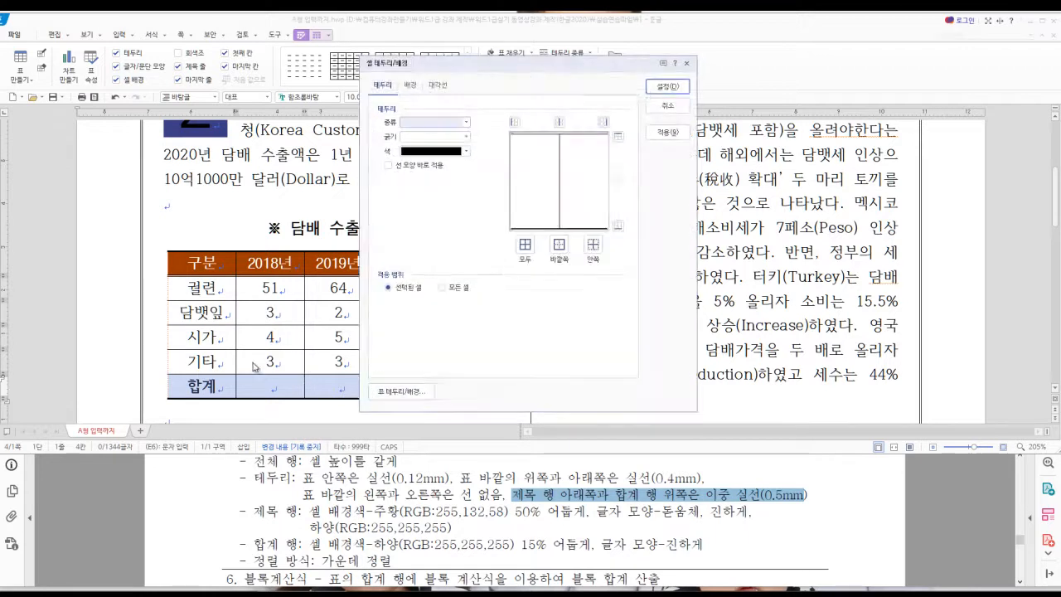
click(467, 122)
click(454, 213)
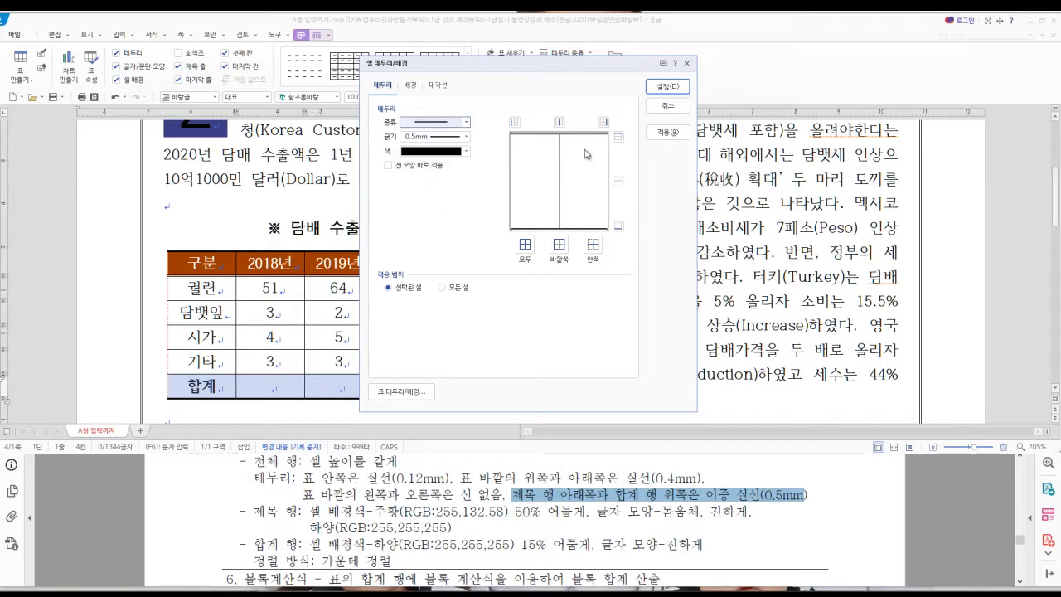
click(618, 137)
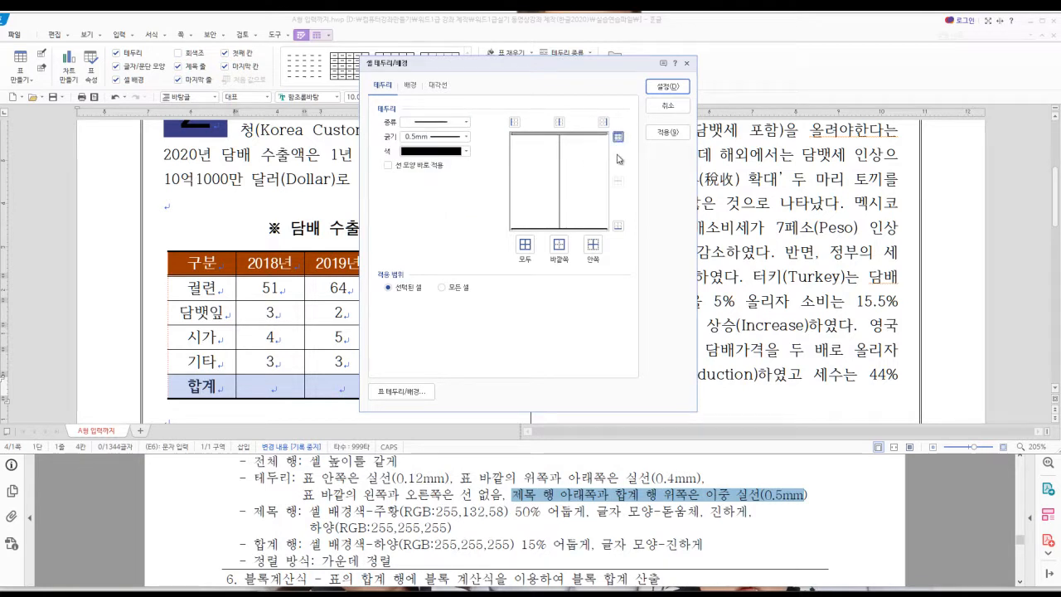
- Fill the total row (합계) with white (하양, RGB 255,255,255) 15% darker and apply the cell background
click(410, 86)
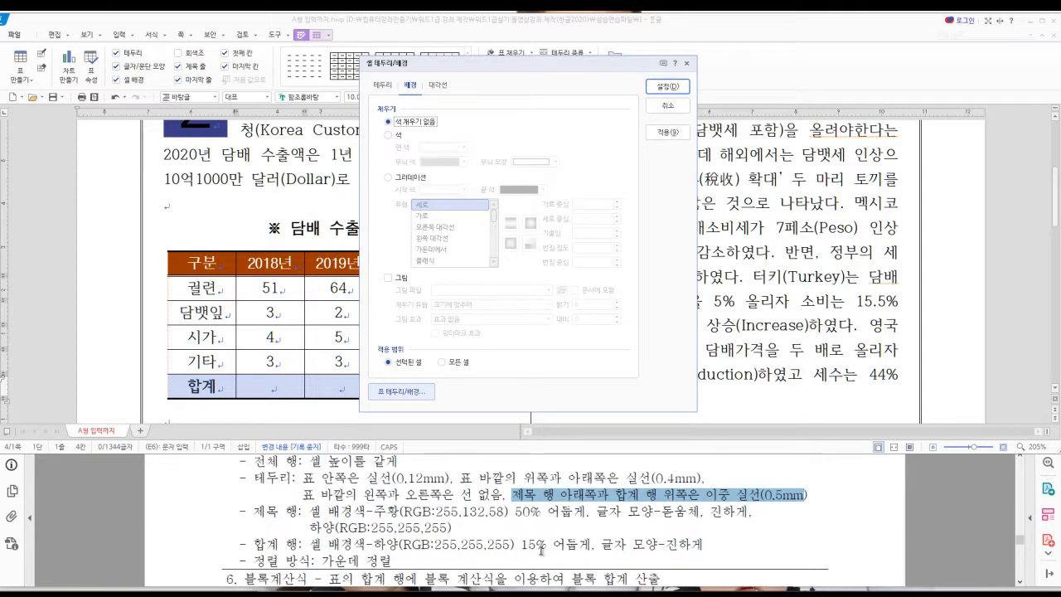
click(388, 135)
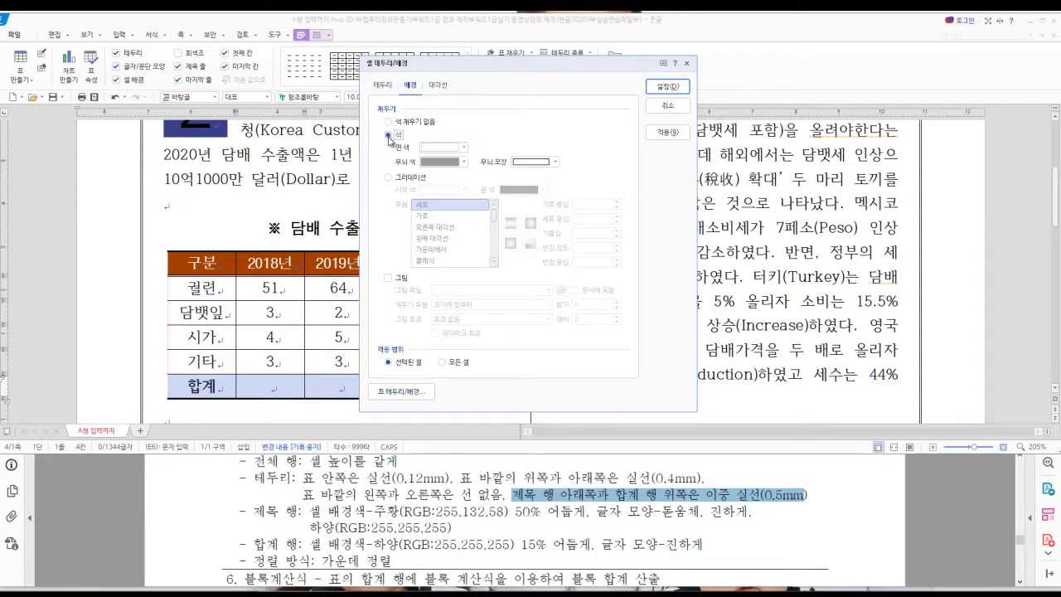
click(462, 147)
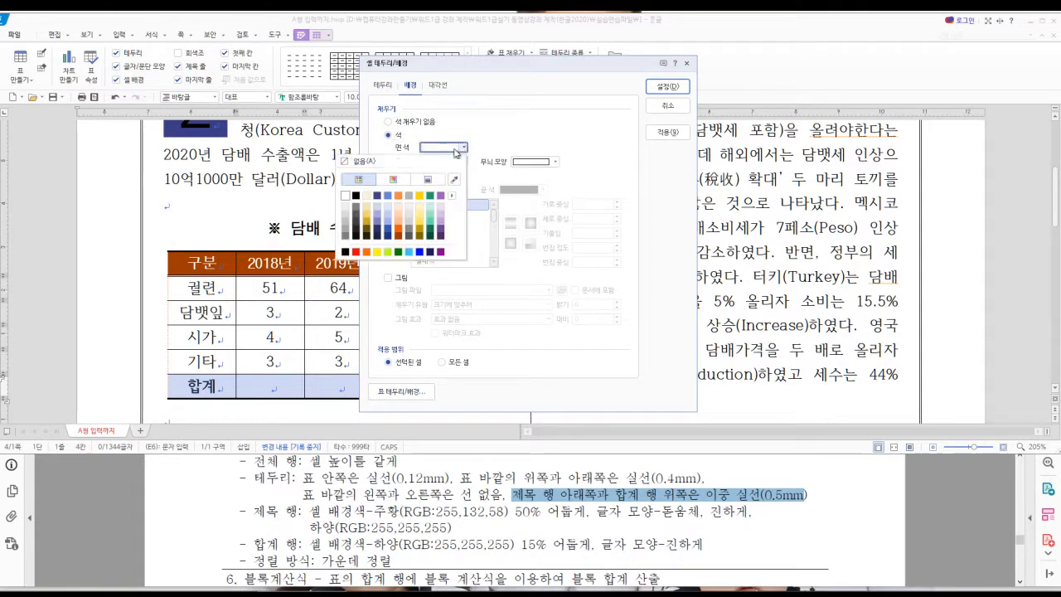
click(345, 217)
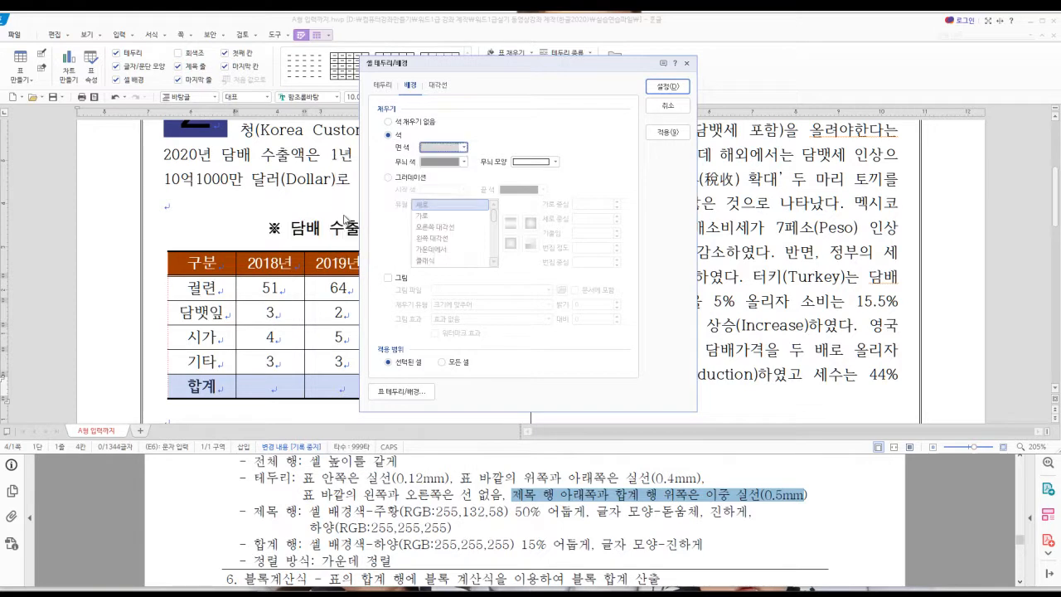
click(663, 86)
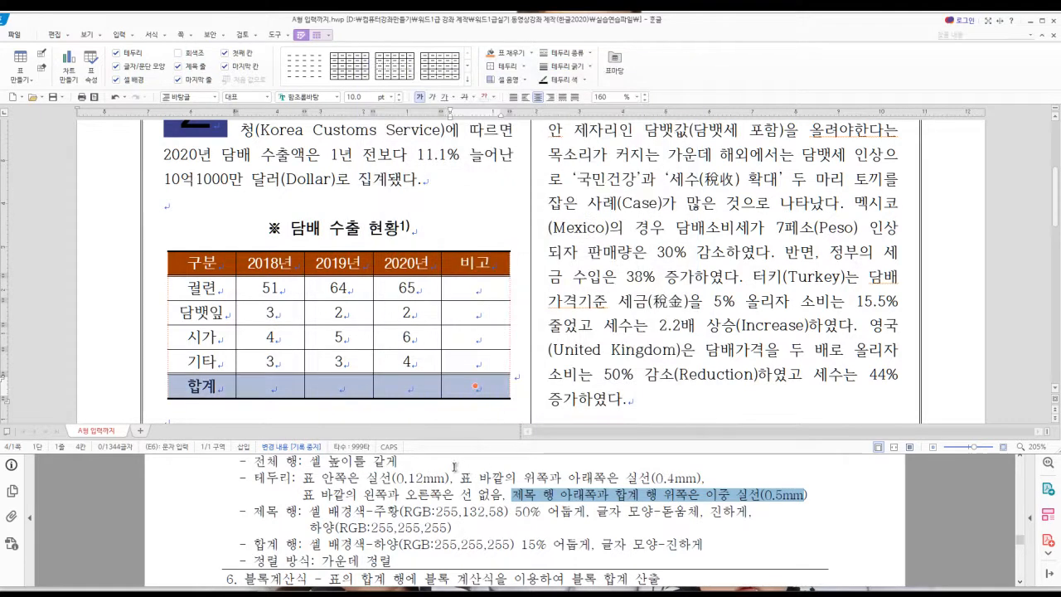
click(340, 336)
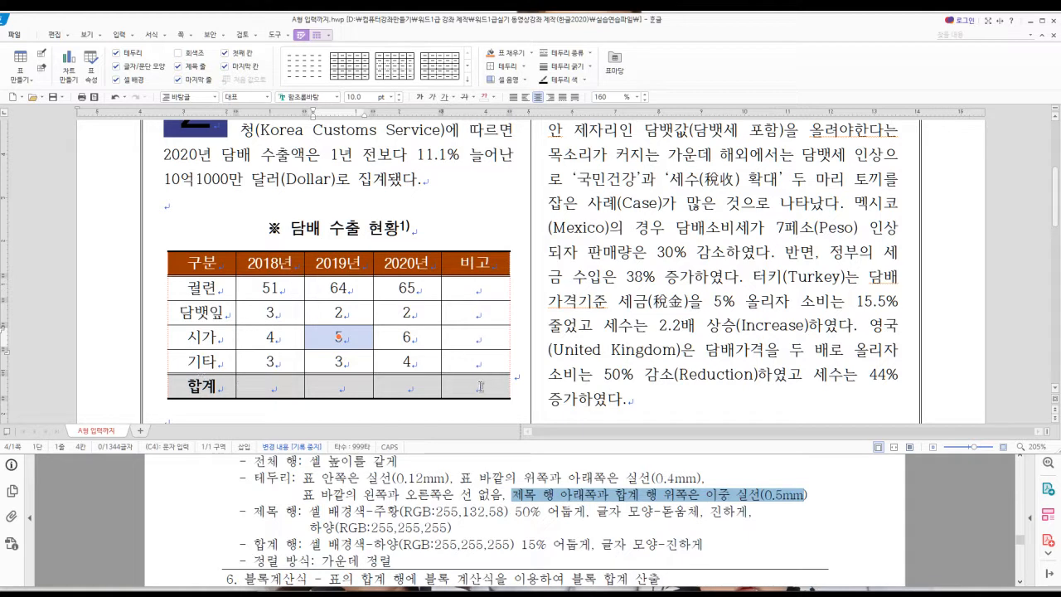
click(391, 313)
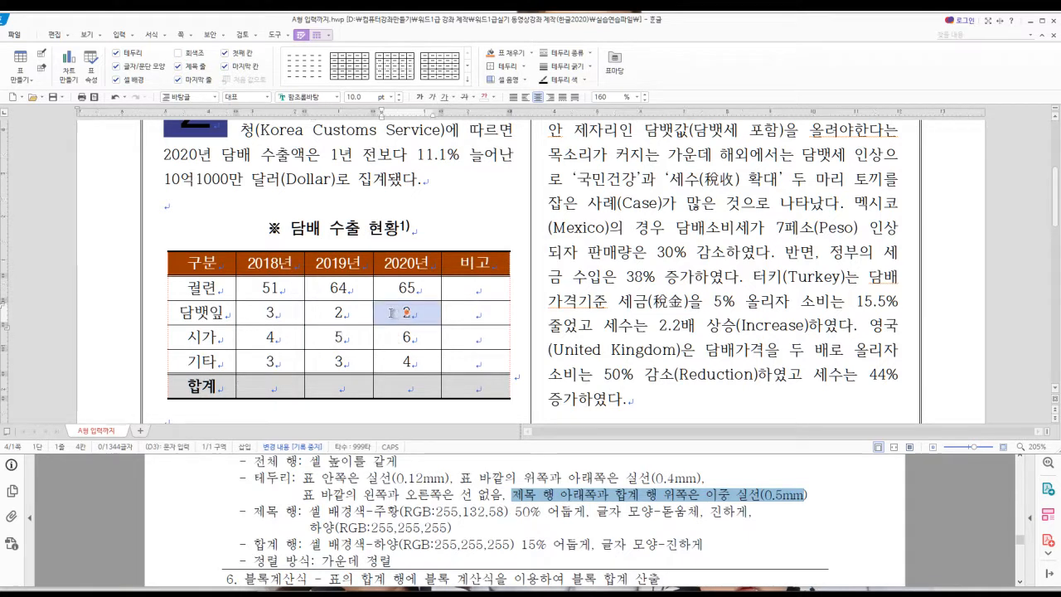
click(335, 338)
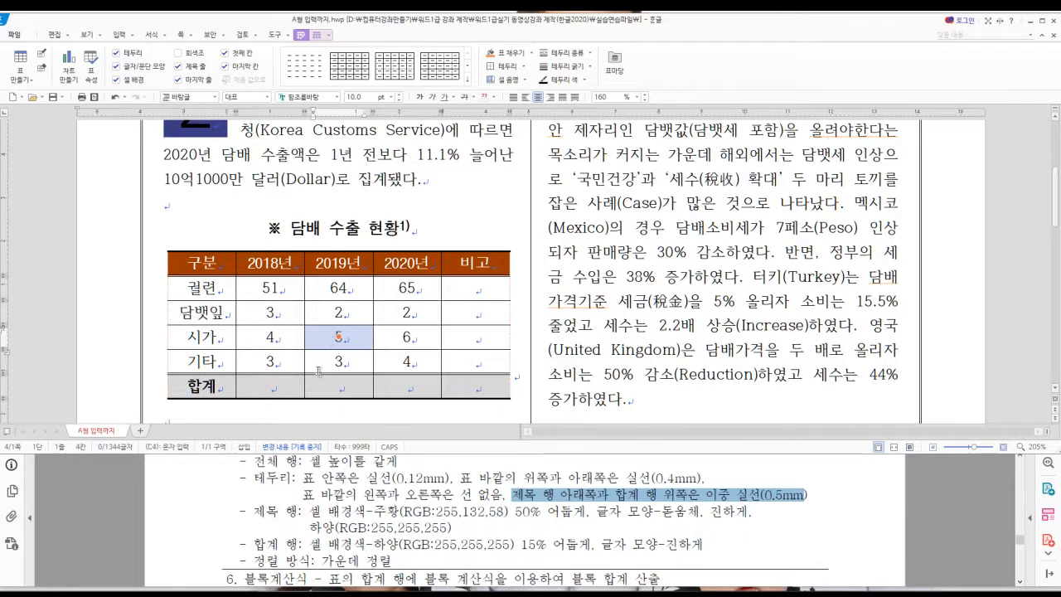
- Calculate the block sums (블록 합계) of the 2018년, 2019년 and 2020년 columns in the total row, as item 6 requires
scroll(319, 371, down, 1)
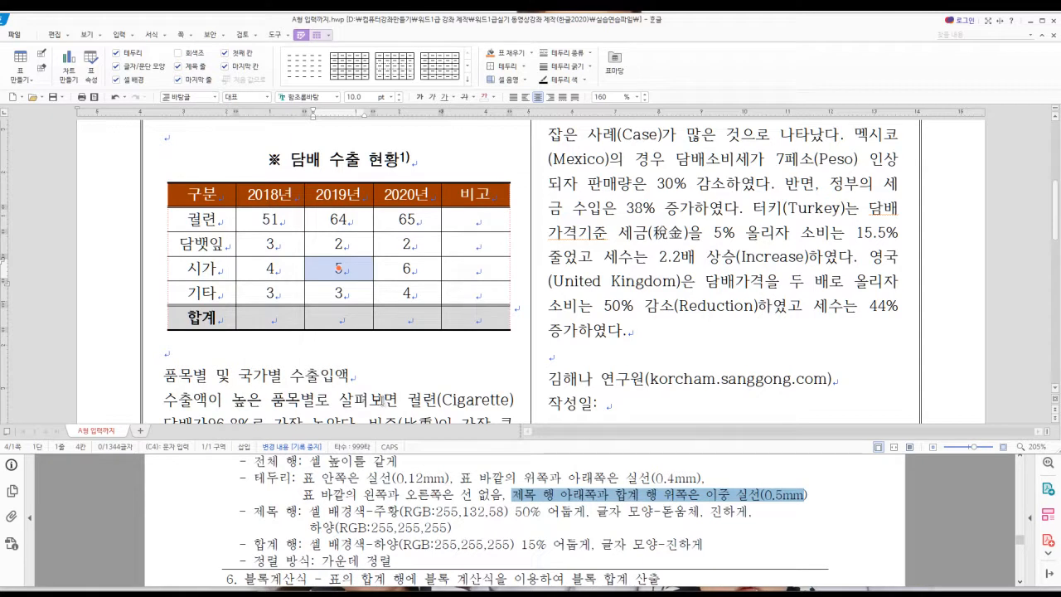
scroll(415, 503, down, 3)
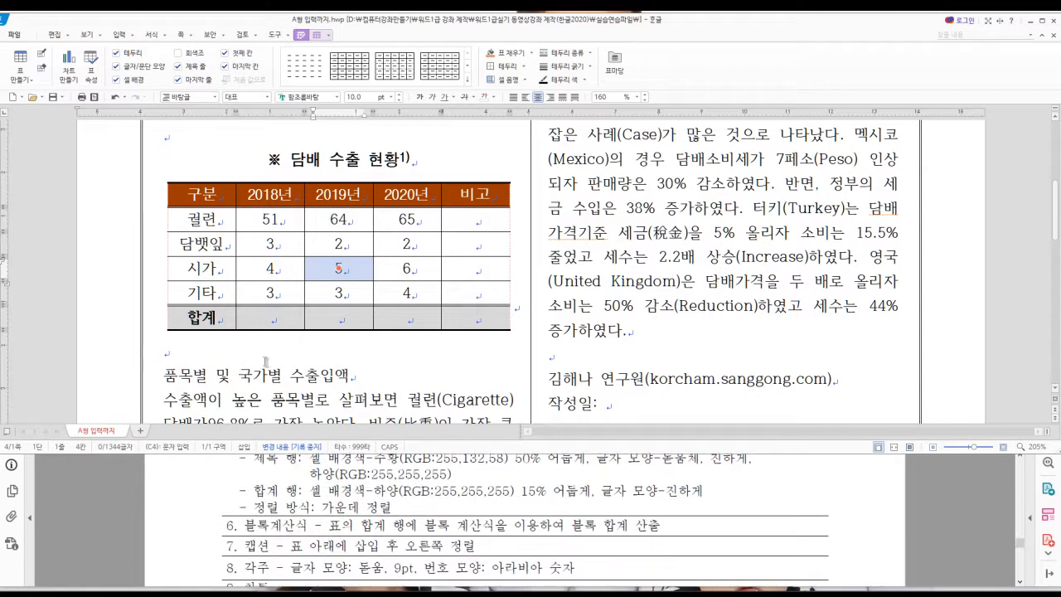
click(339, 526)
drag(339, 526, 661, 525)
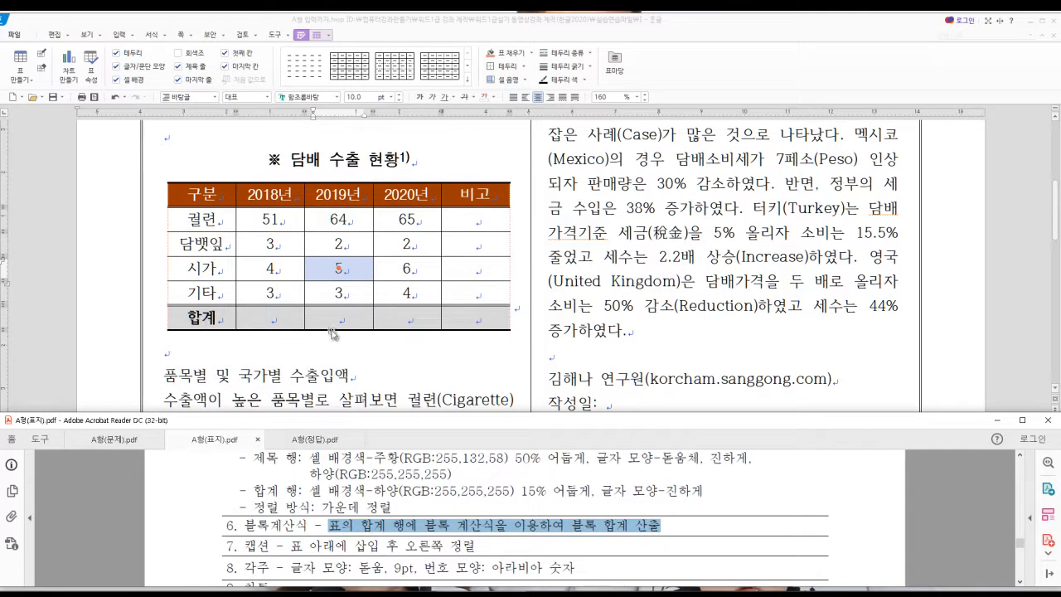
drag(278, 218, 411, 320)
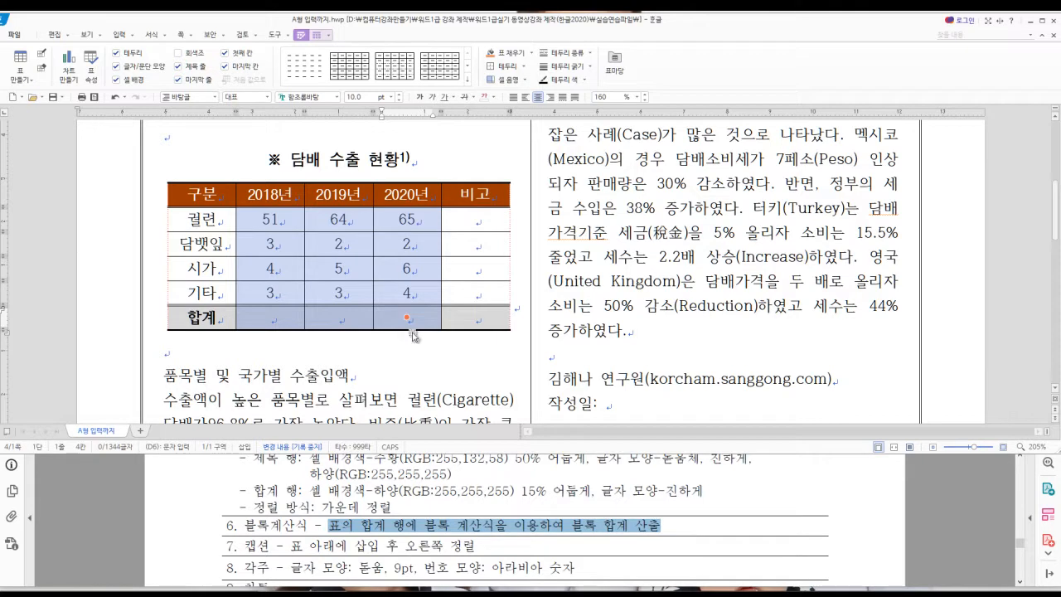
right_click(282, 321)
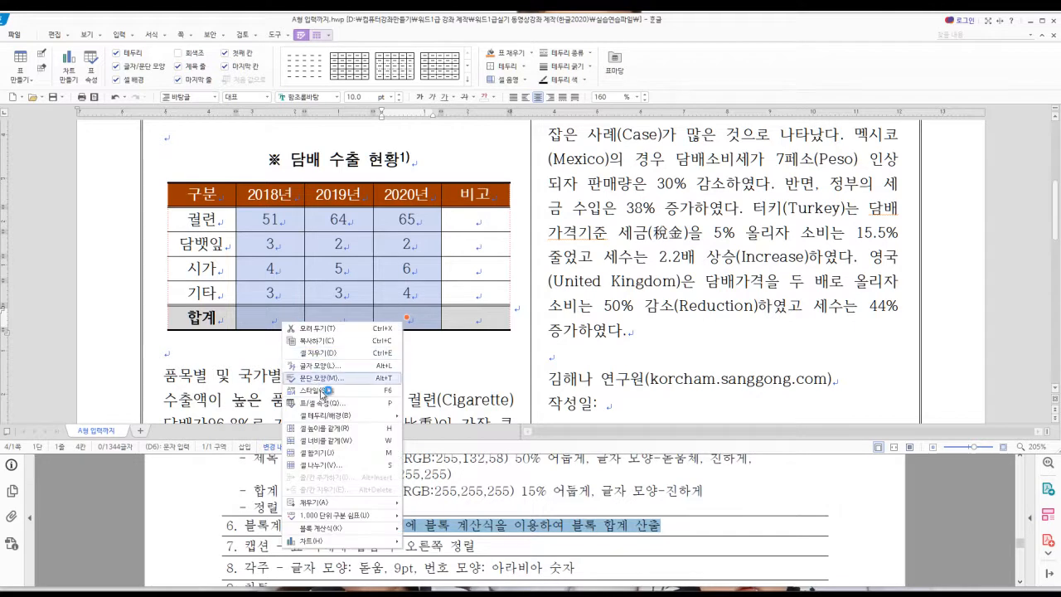
mouse_move(350, 530)
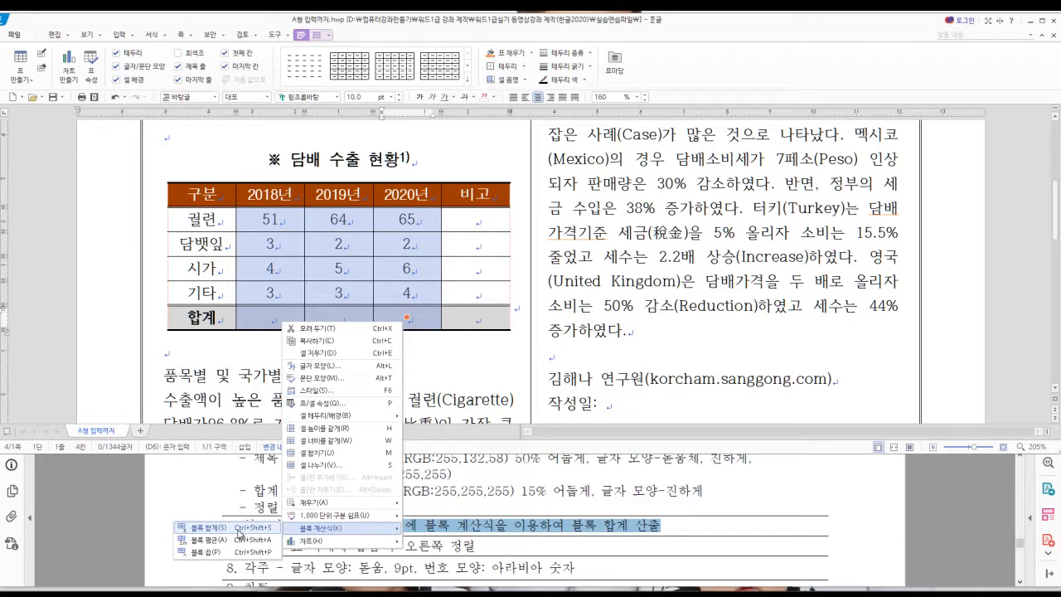
key(Escape)
key(Escape)
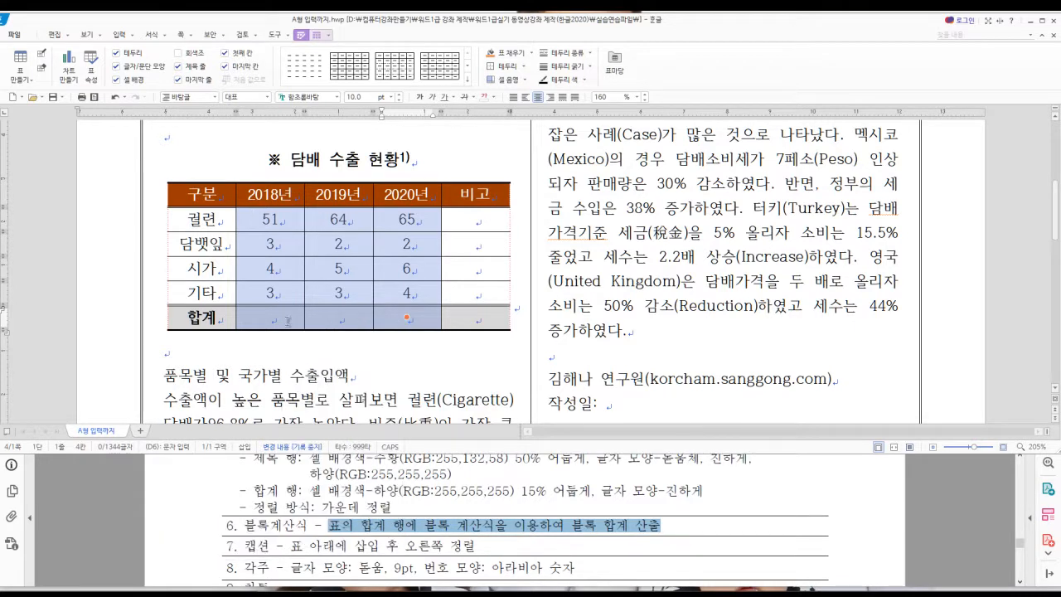
key(ctrl+shift+s)
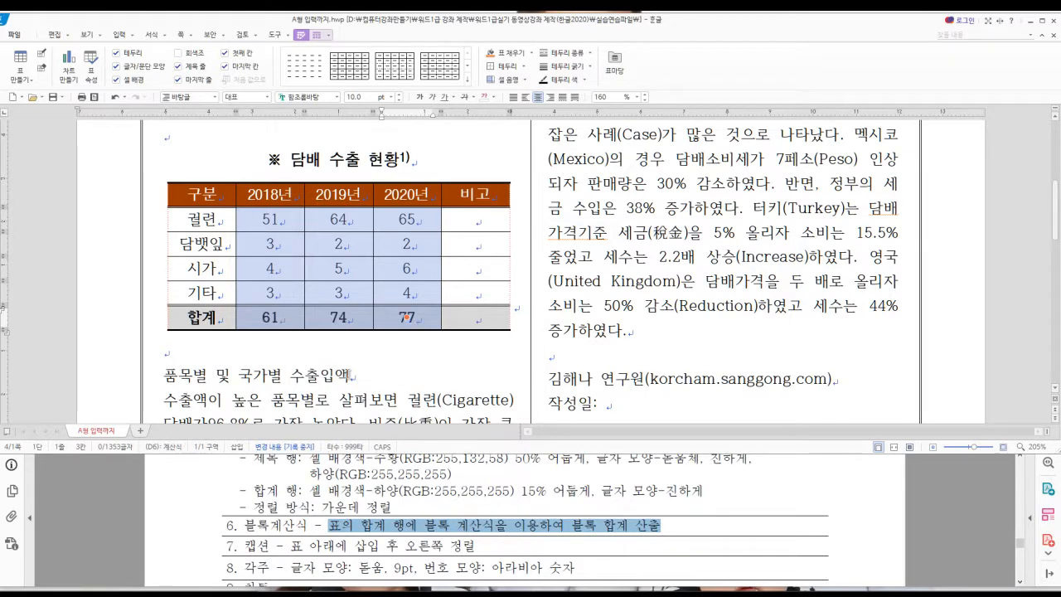
click(469, 318)
click(407, 317)
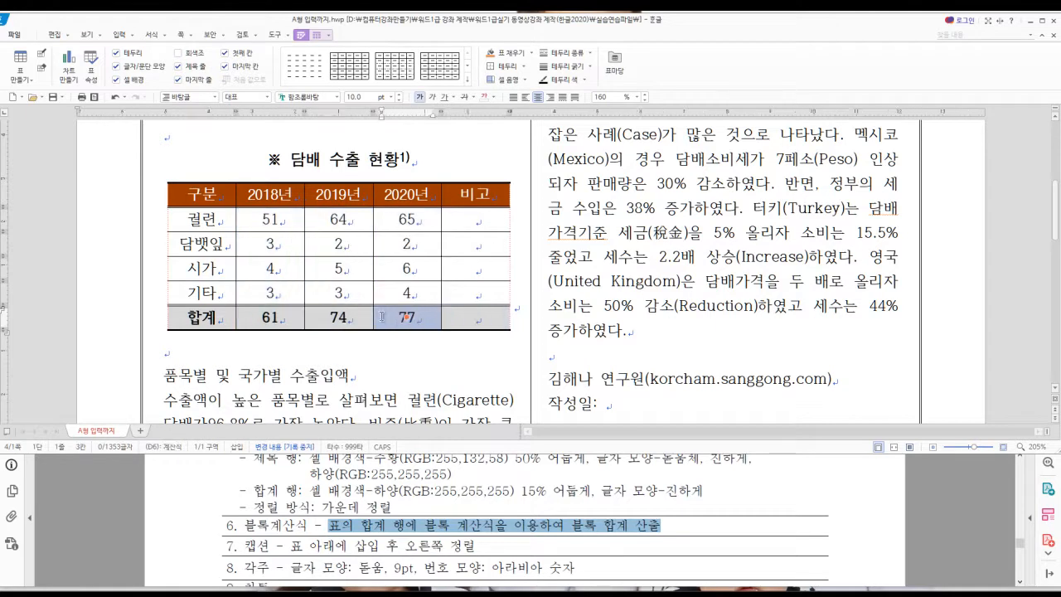
- Try merging the four empty 비고 cells between the header and total rows, and undo the merge
drag(477, 220, 478, 290)
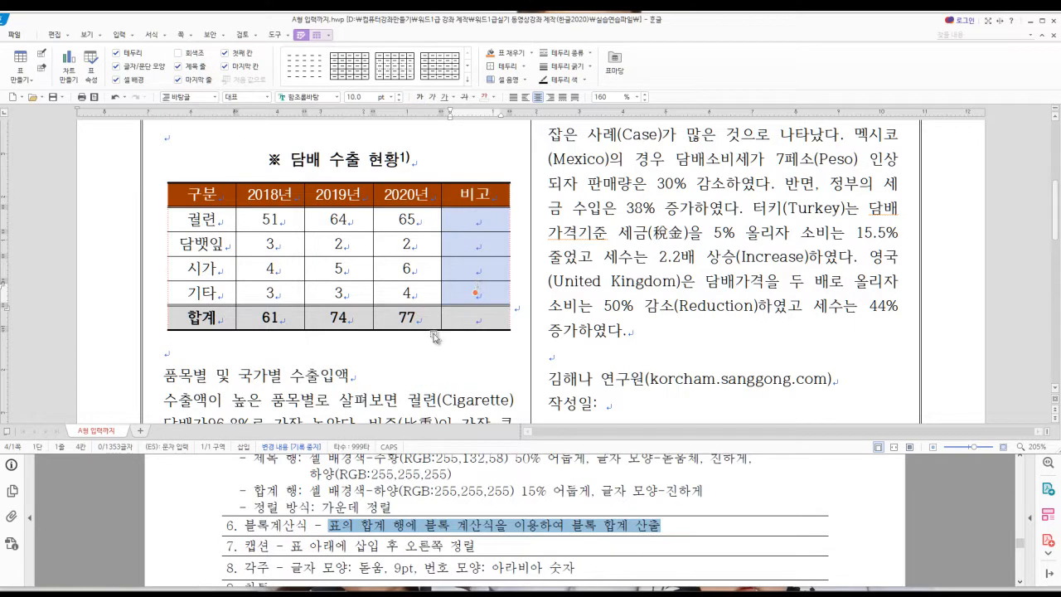
drag(464, 218, 461, 315)
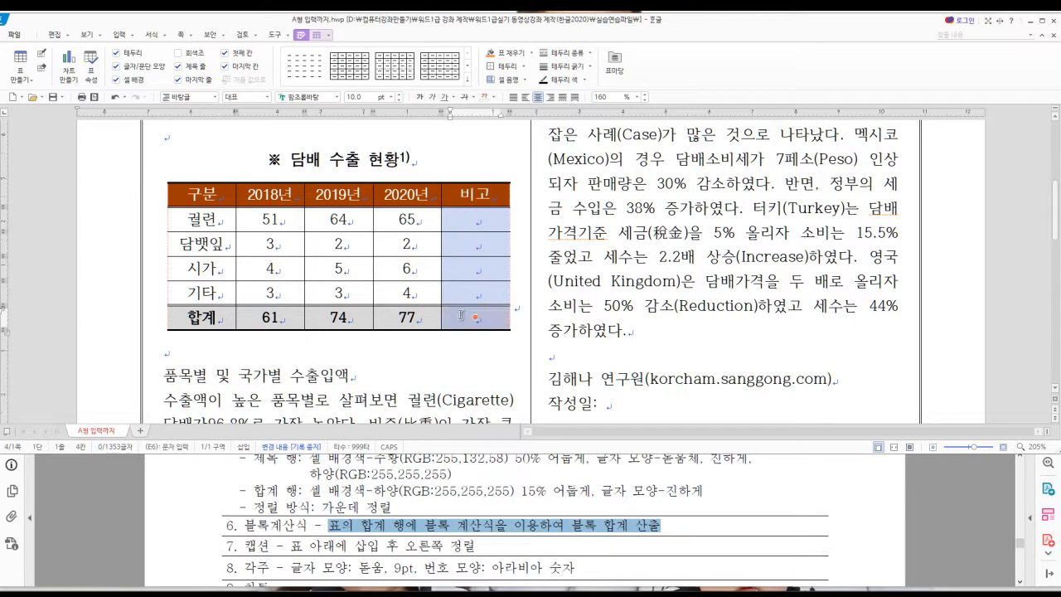
click(422, 269)
drag(465, 218, 469, 289)
right_click(467, 269)
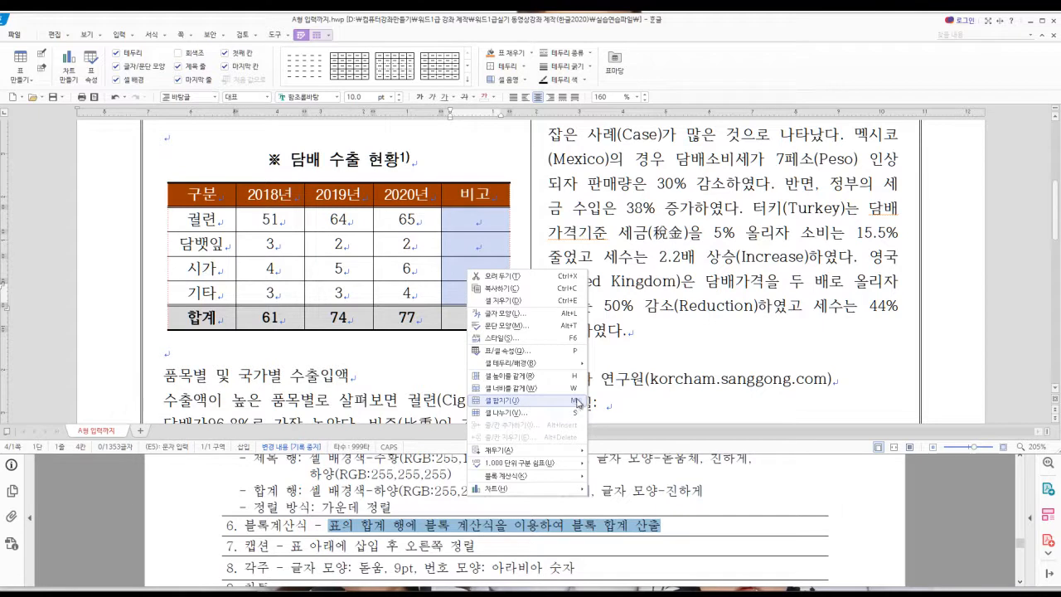
click(467, 223)
drag(467, 224, 464, 292)
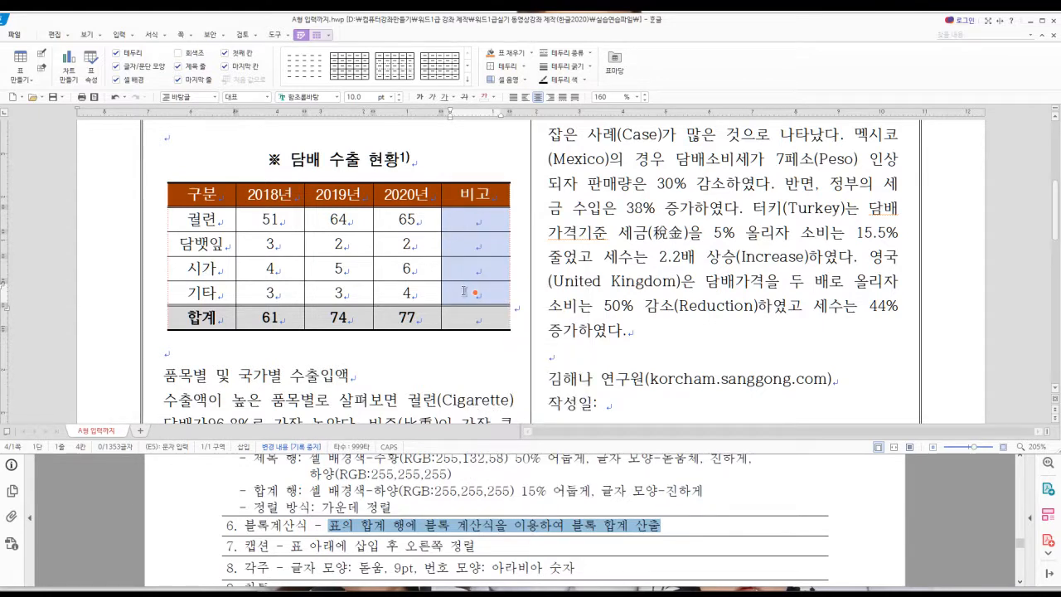
key(m)
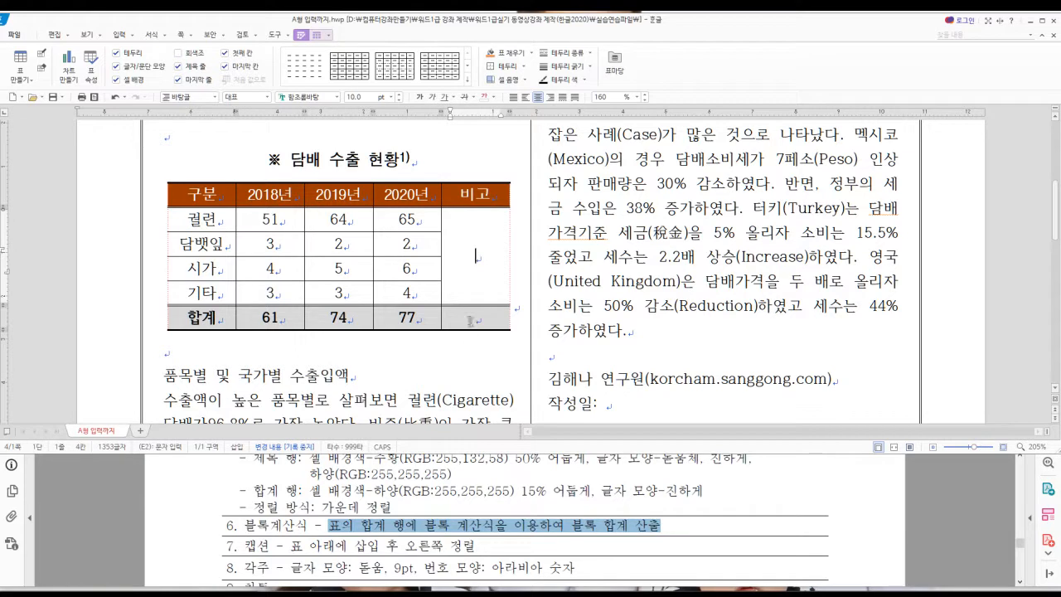
key(ctrl+z)
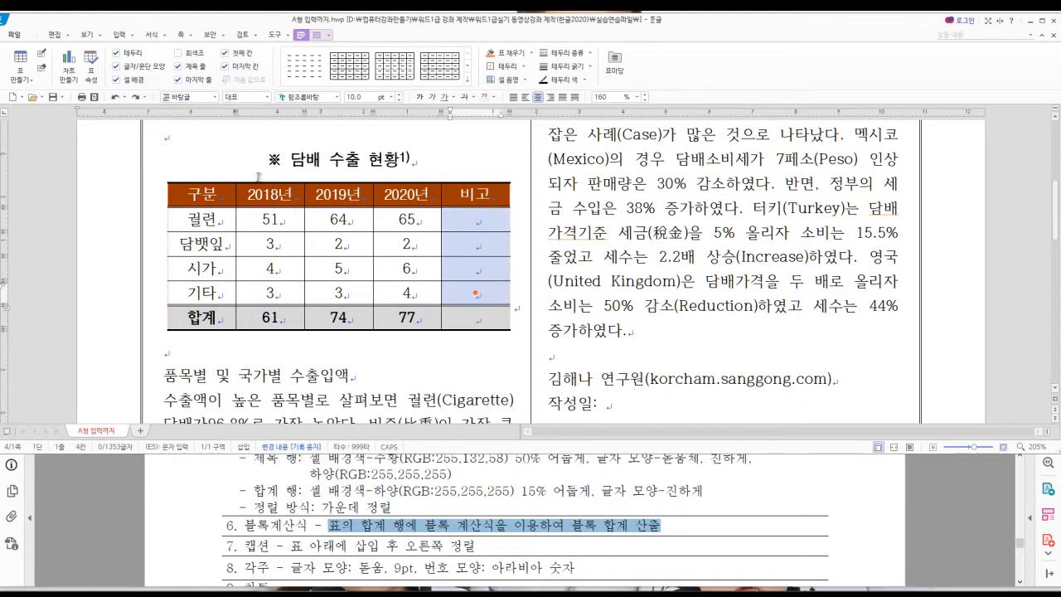
click(345, 270)
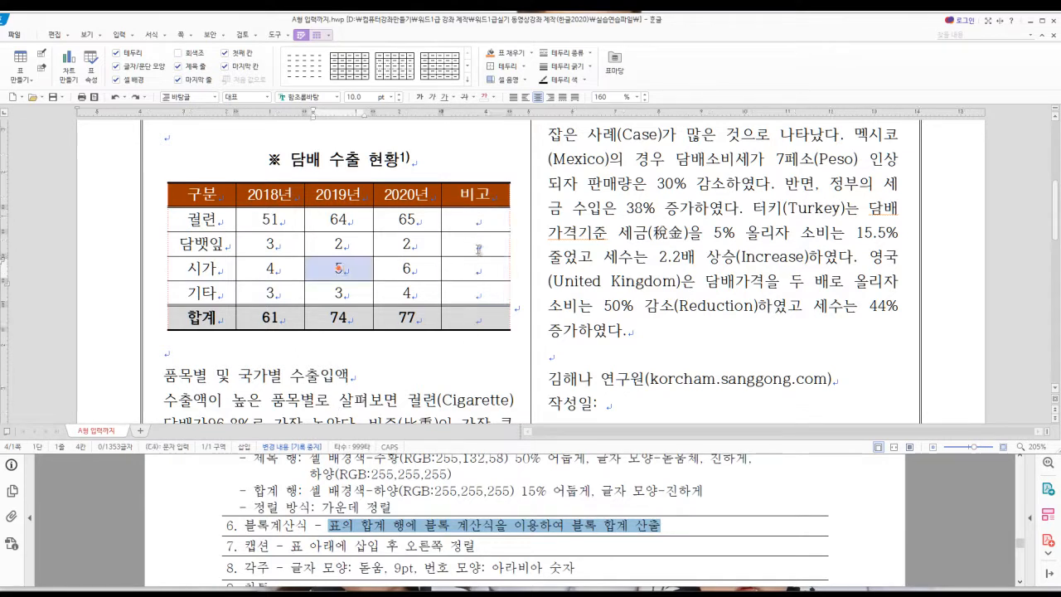
click(387, 293)
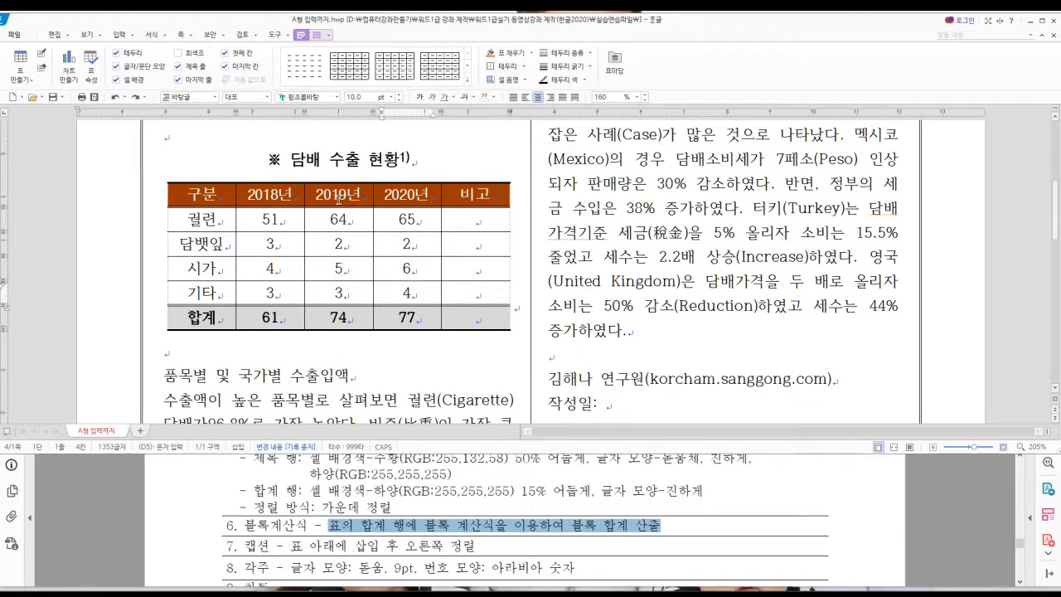
- Insert a caption below the table and delete its default "표 1" label, including the automatic number
click(477, 295)
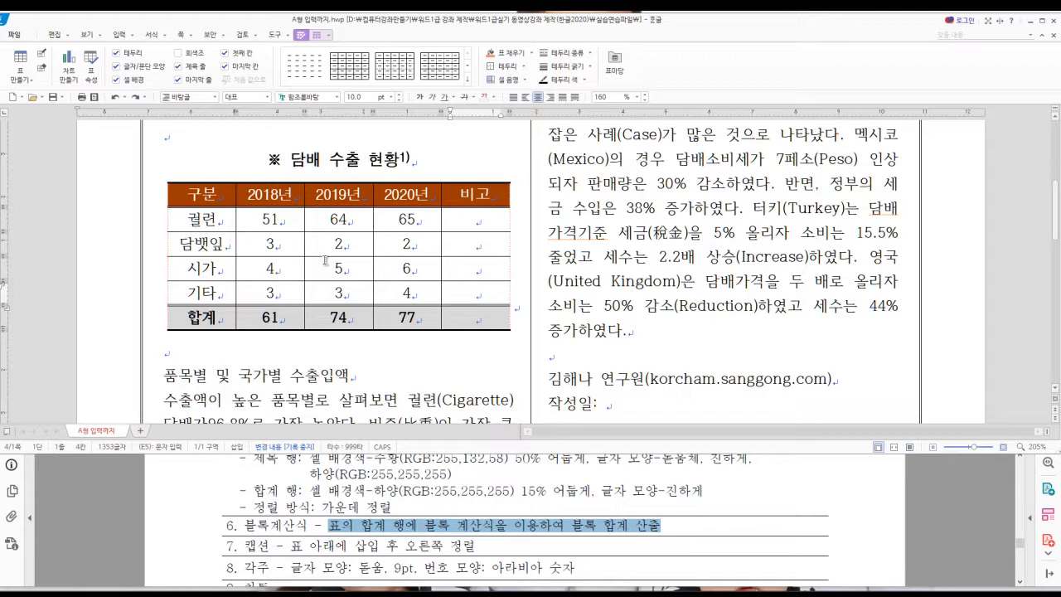
key(ctrl+n)
key(c)
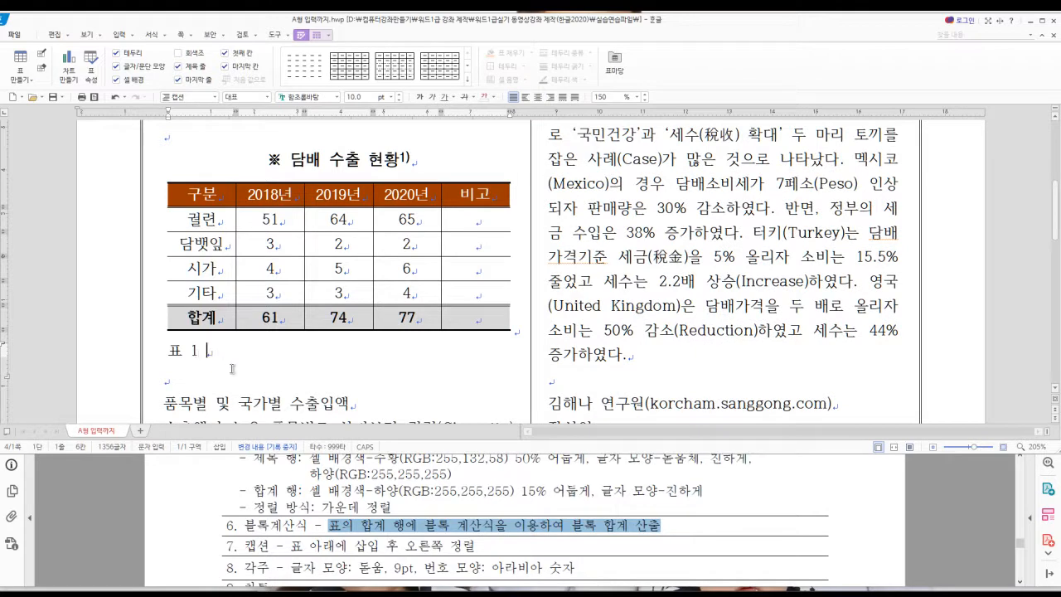
key(Hangul)
key(BackSpace)
key(BackSpace)
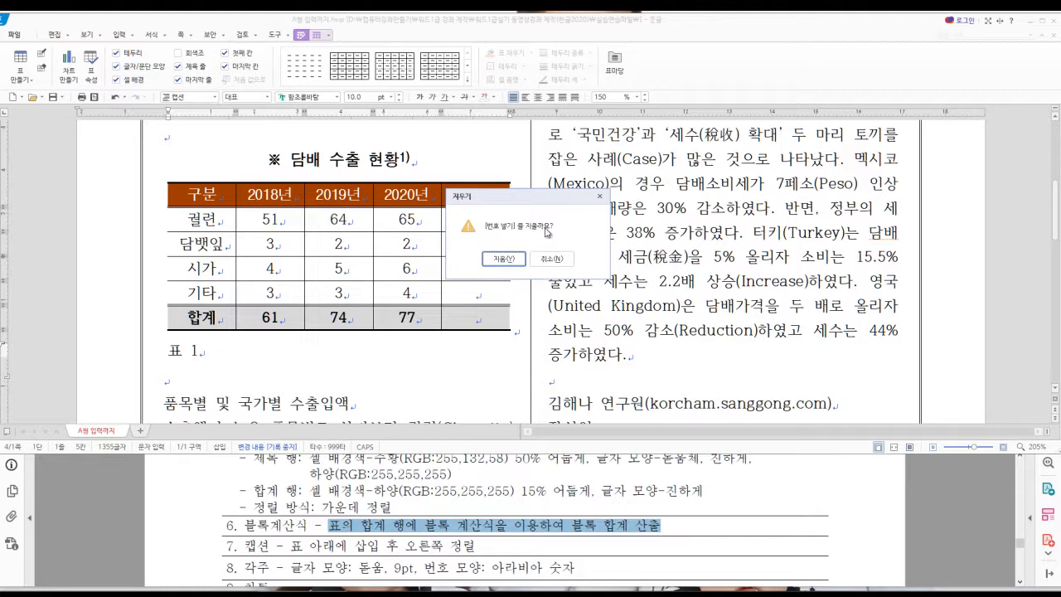
key(Return)
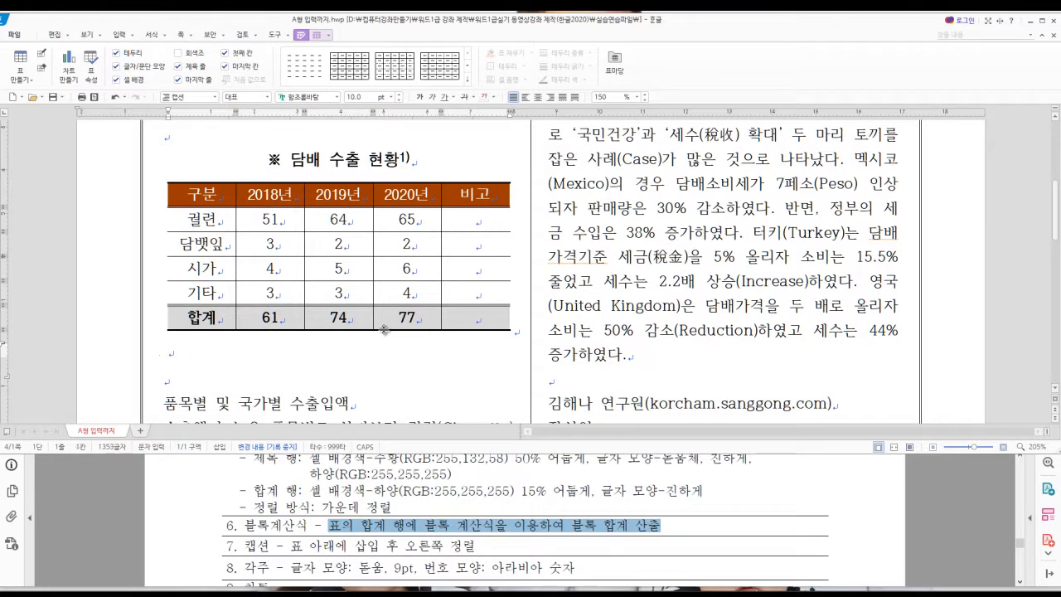
- Look up the caption wording in A형(문제).pdf and enter "(단위: 천 톤)" as the table caption
click(185, 511)
click(106, 440)
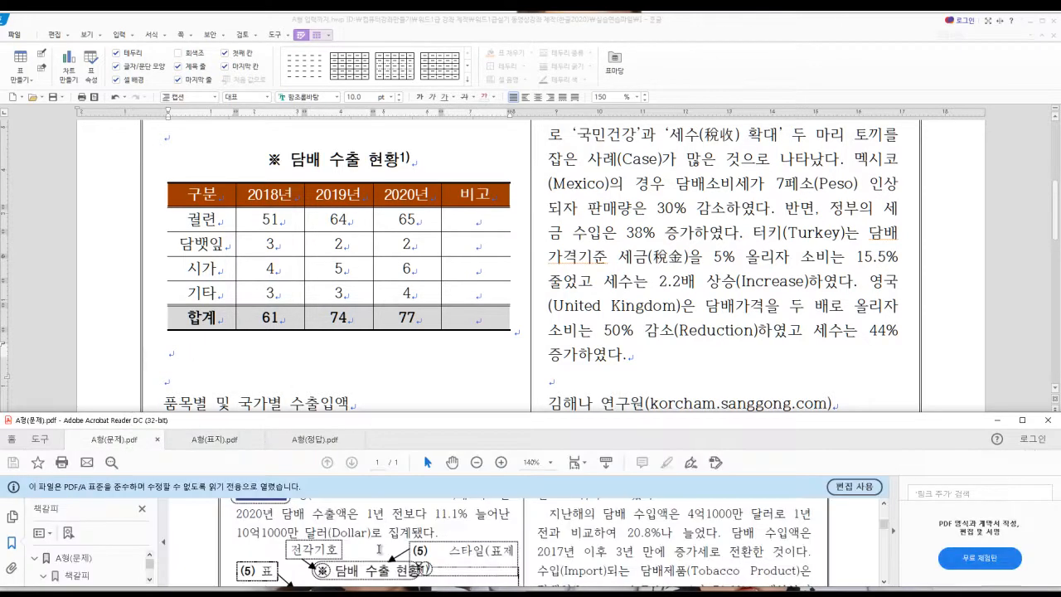
scroll(391, 538, up, 3)
scroll(390, 537, down, 2)
scroll(390, 536, down, 5)
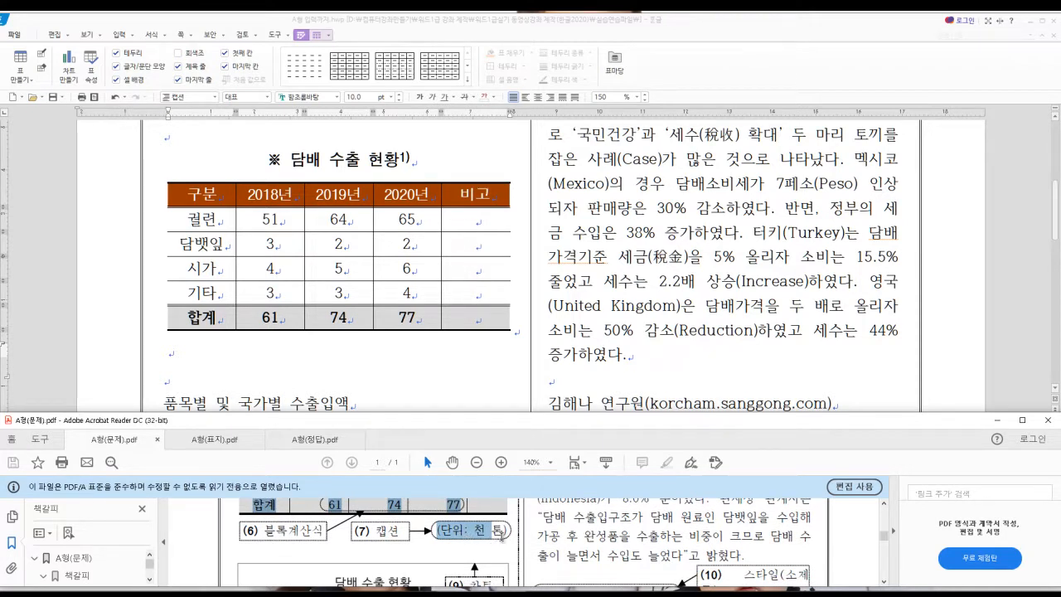
click(190, 355)
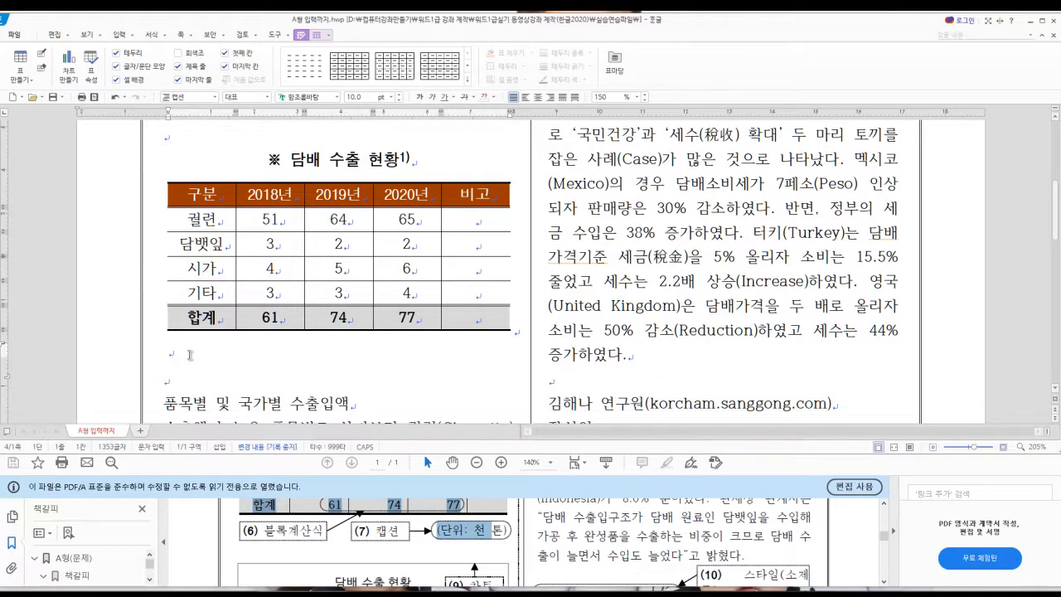
text((단위:)
text( 천 토)
text(ㄴ))
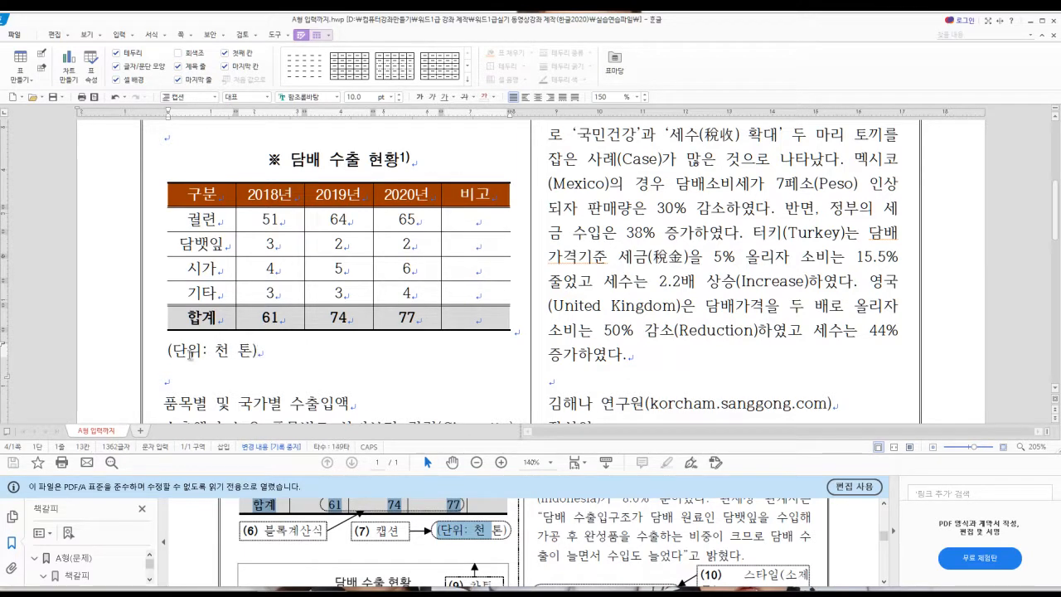
- Look up the caption requirements under item 7 in A형(표지).pdf
click(184, 534)
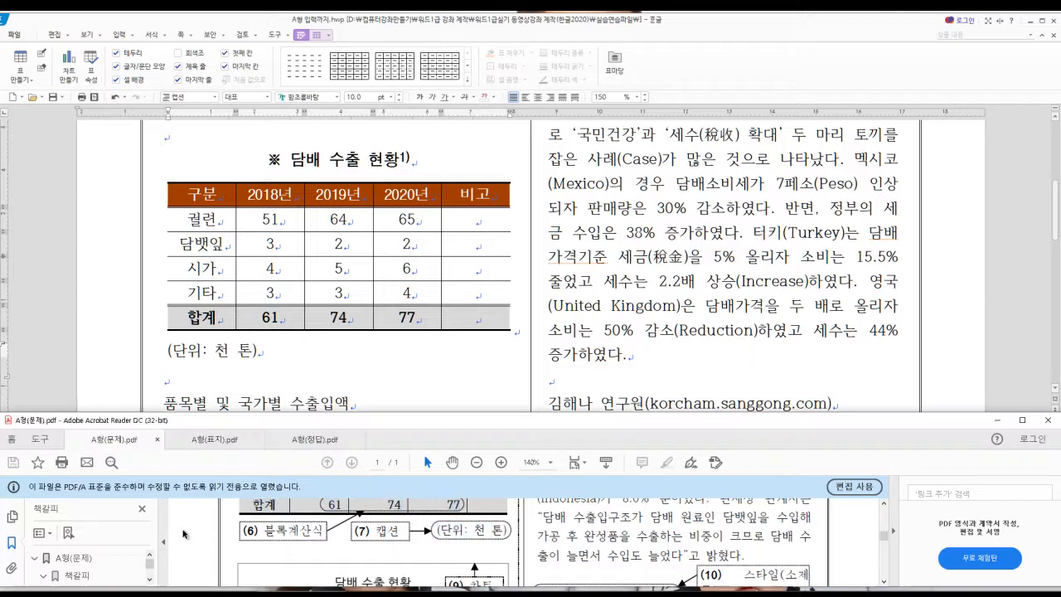
click(215, 440)
scroll(372, 509, down, 1)
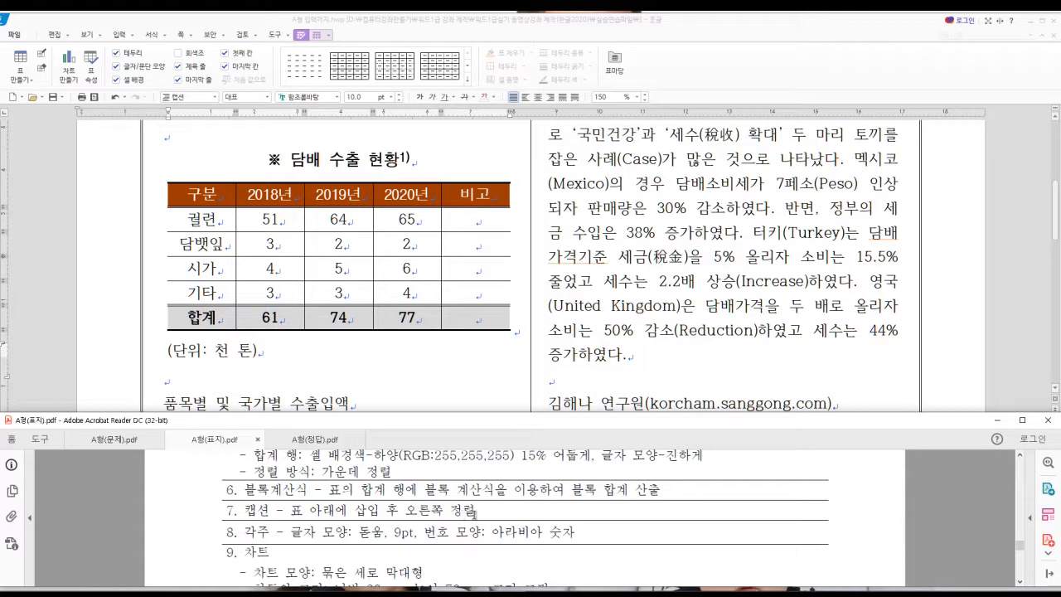
- Try right-aligning the "(단위: 천 톤)" caption and undo the alignment
click(268, 352)
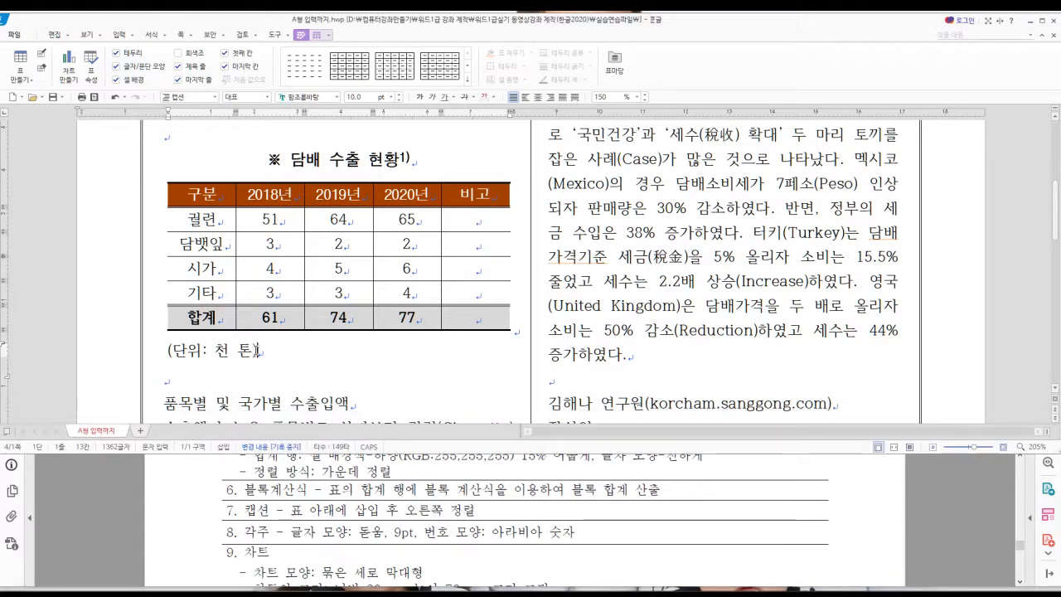
key(ctrl+shift+r)
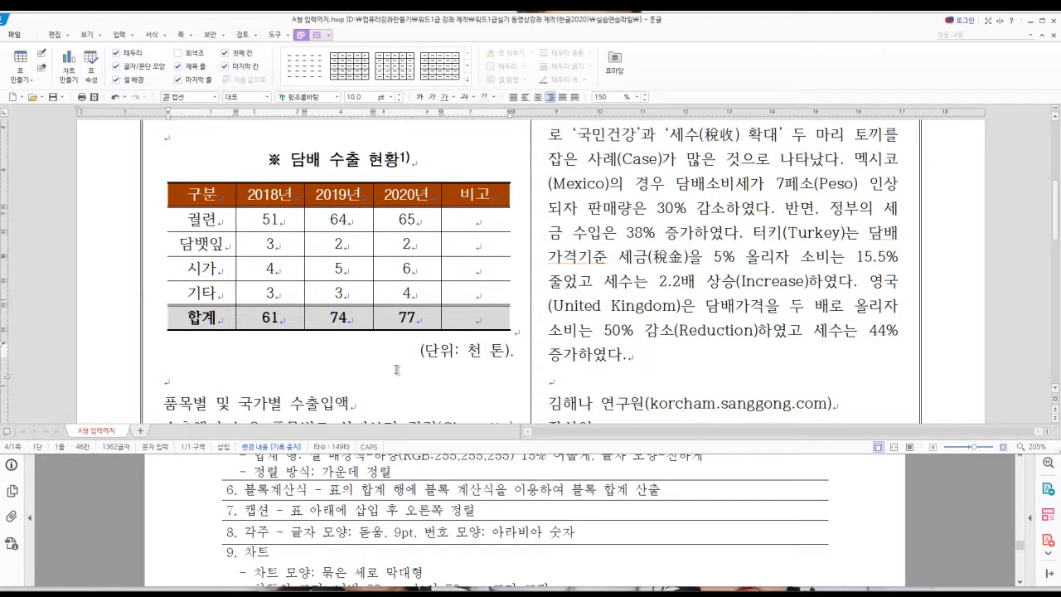
key(ctrl+z)
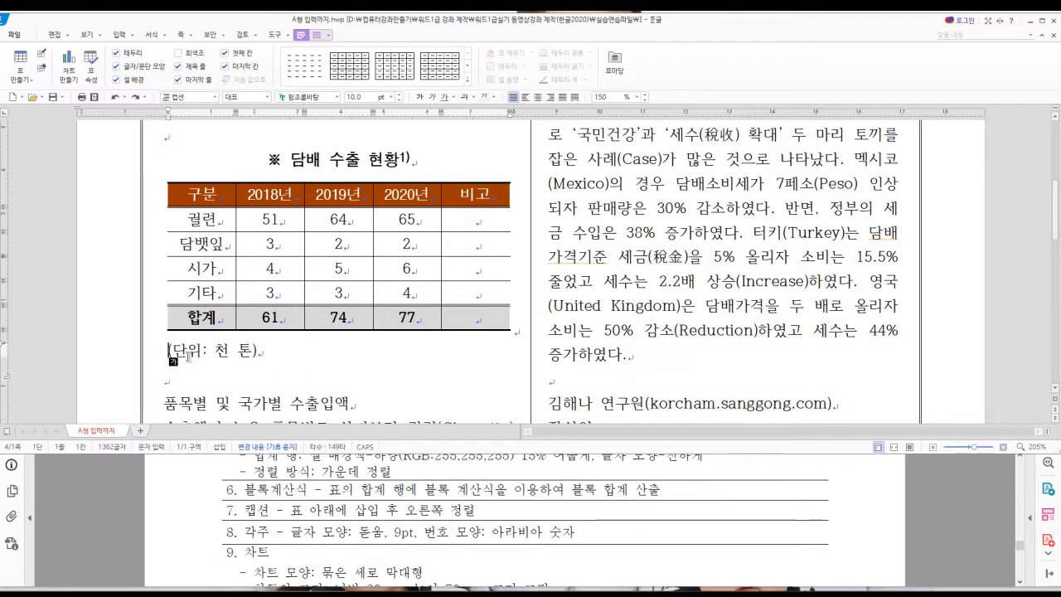
- Set the "(단위: 천 톤)" caption below the table to right alignment
click(252, 354)
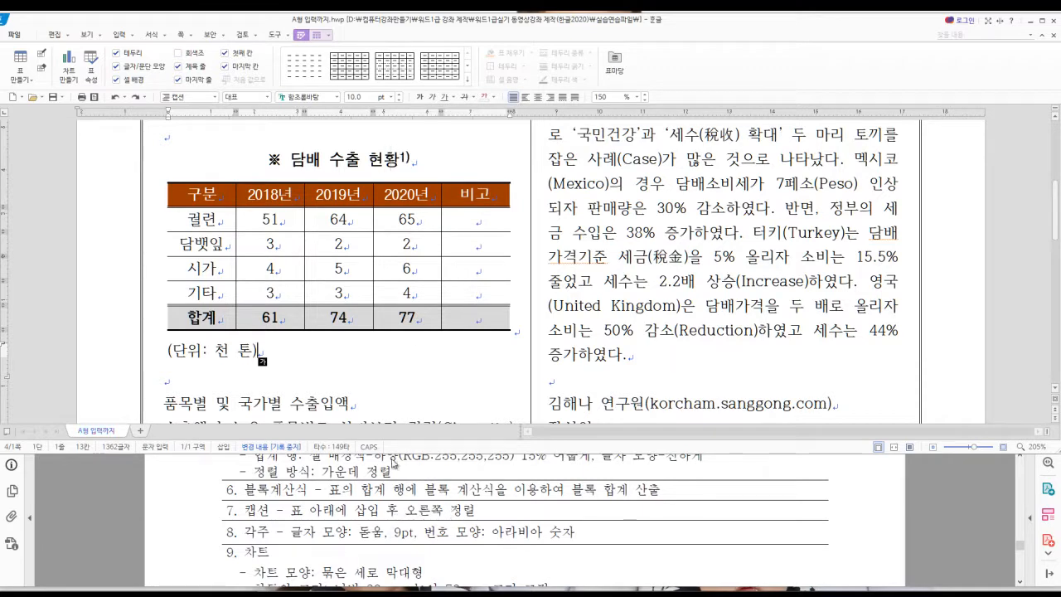
click(527, 98)
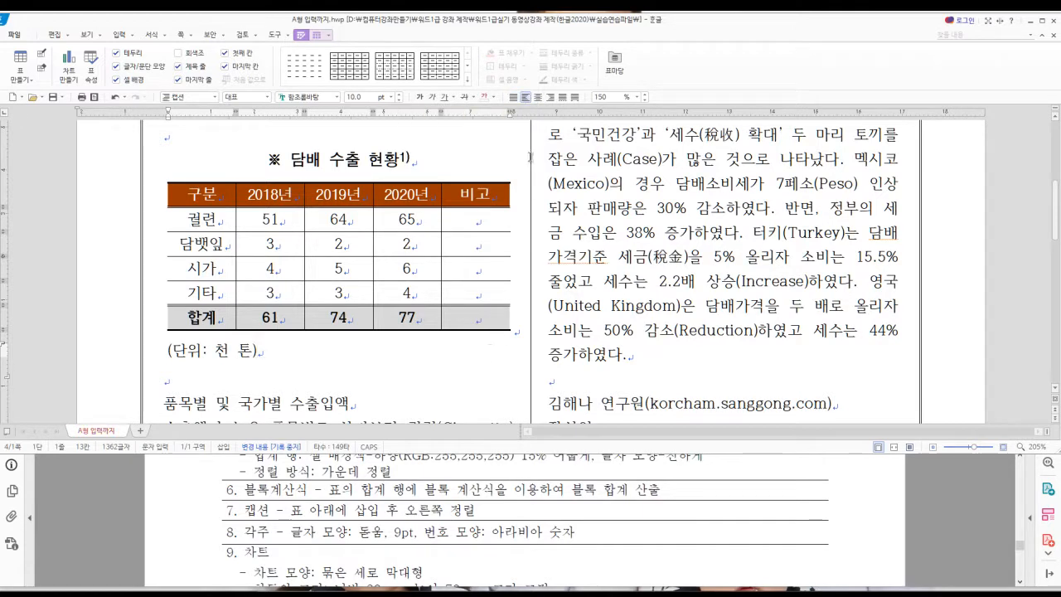
click(549, 97)
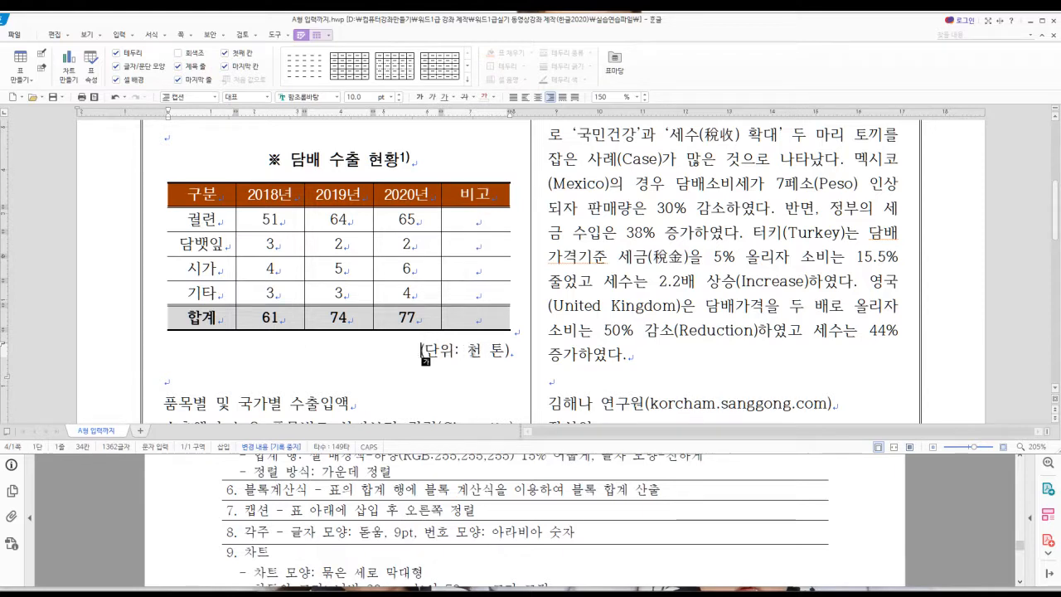
- Try different caption positions around the table in its 여백/캡션 properties and cancel the changes
double_click(473, 305)
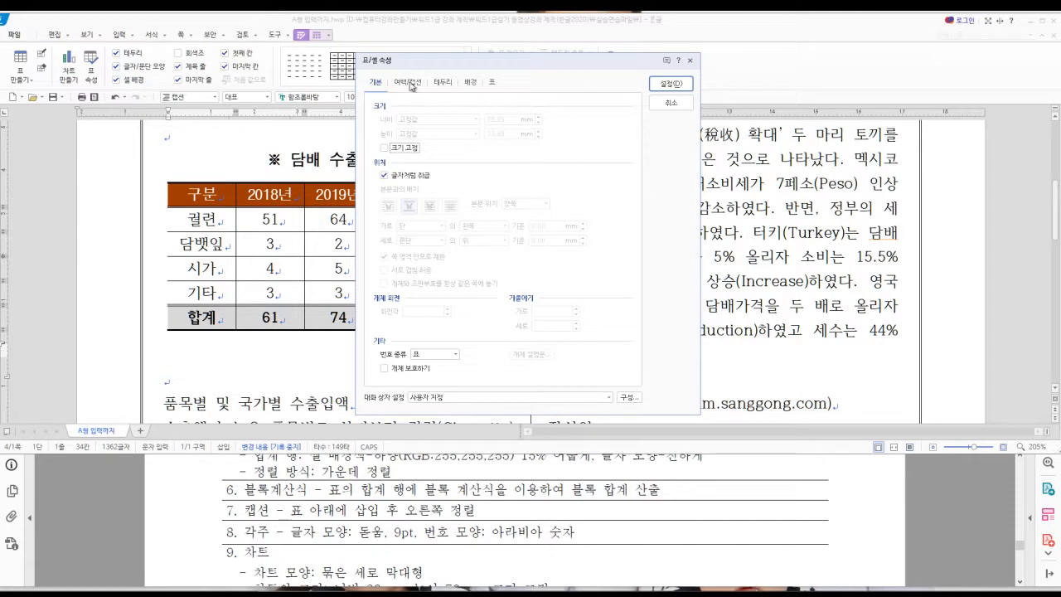
click(412, 84)
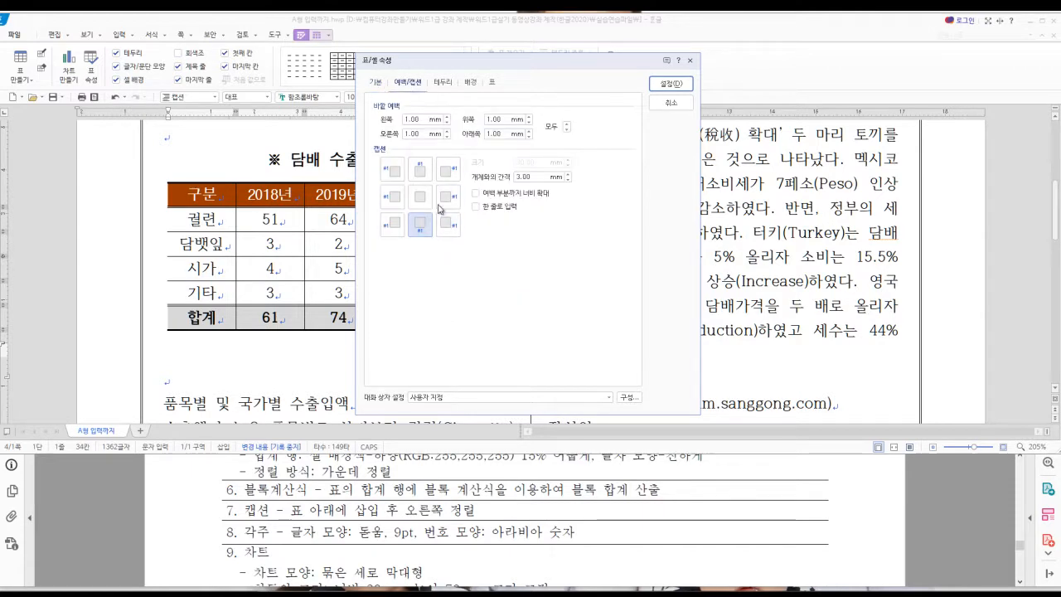
click(396, 172)
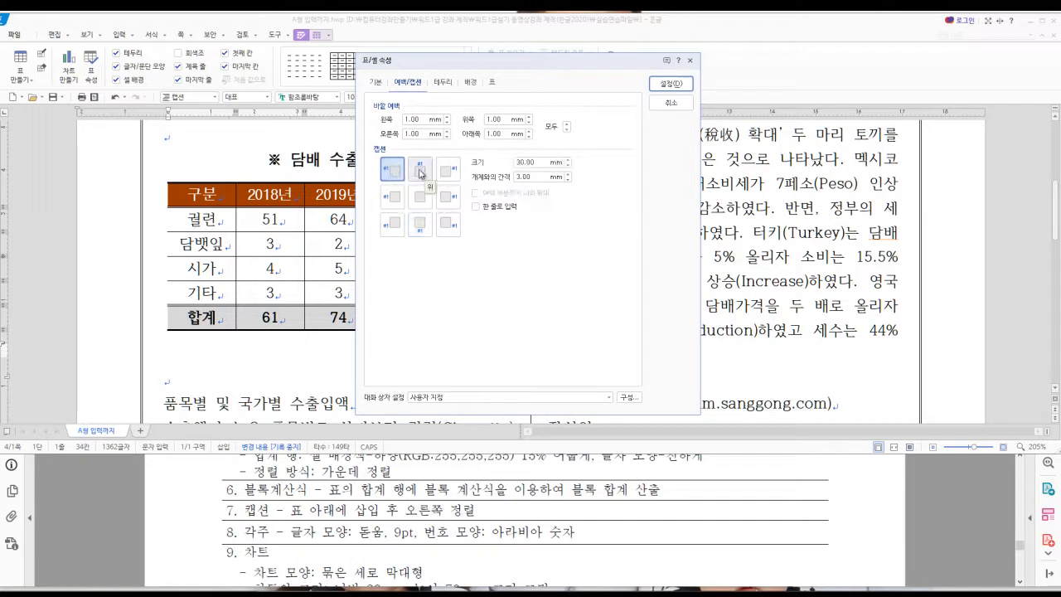
click(420, 171)
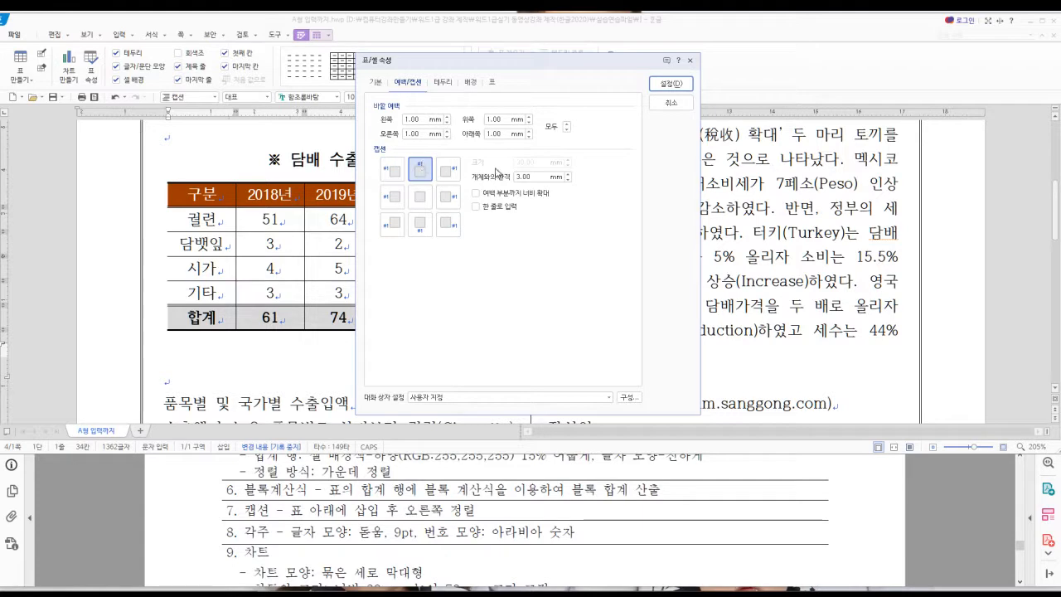
click(419, 231)
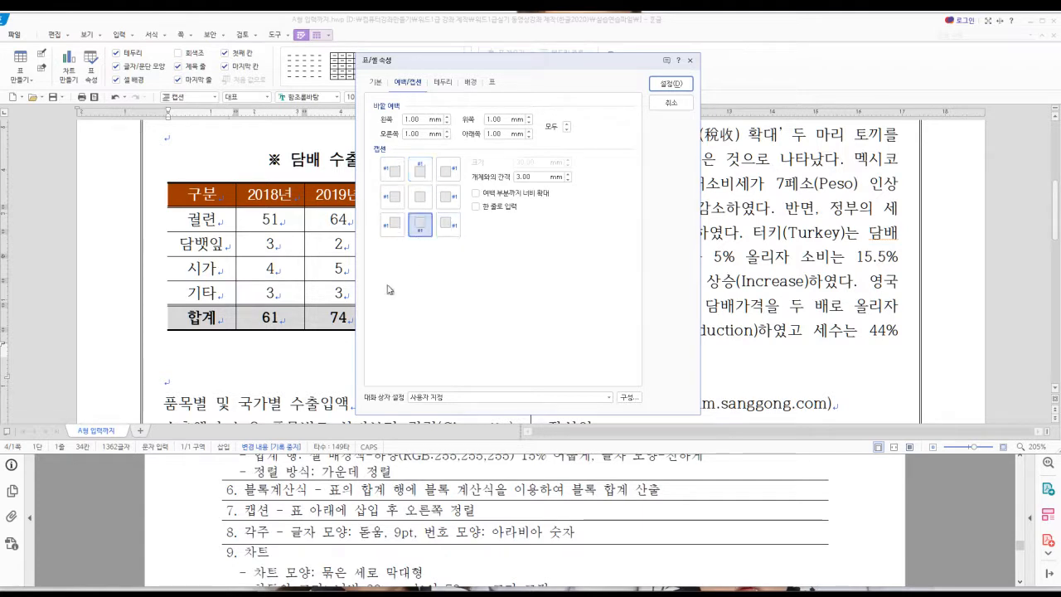
click(448, 224)
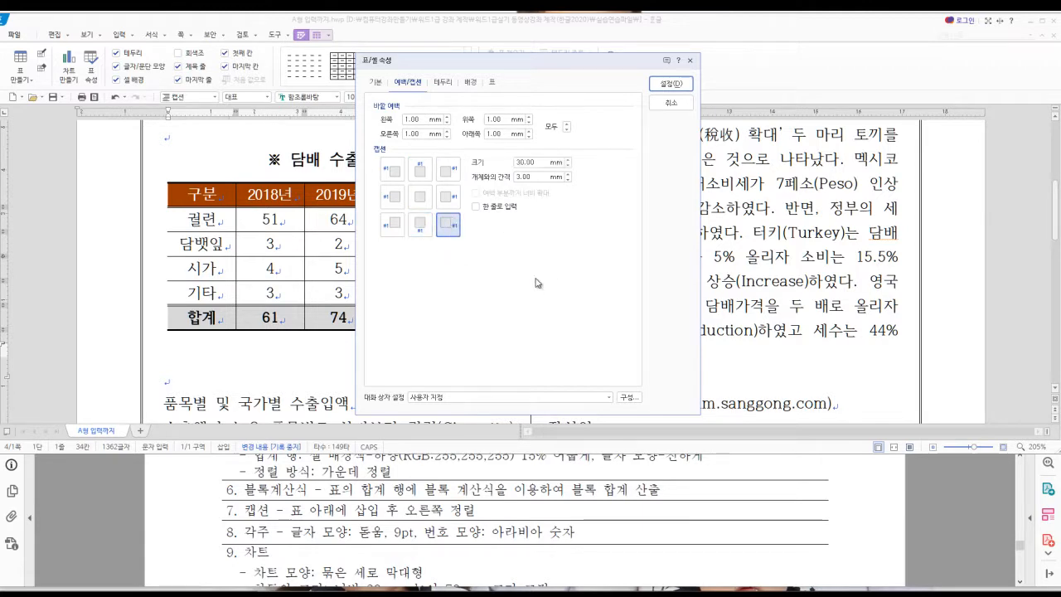
click(420, 228)
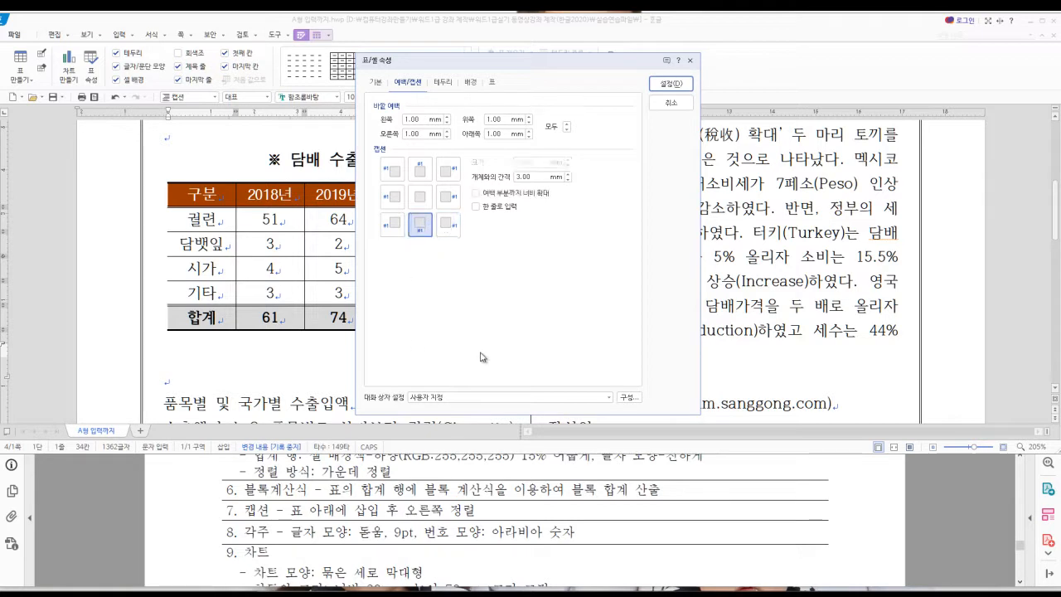
click(419, 171)
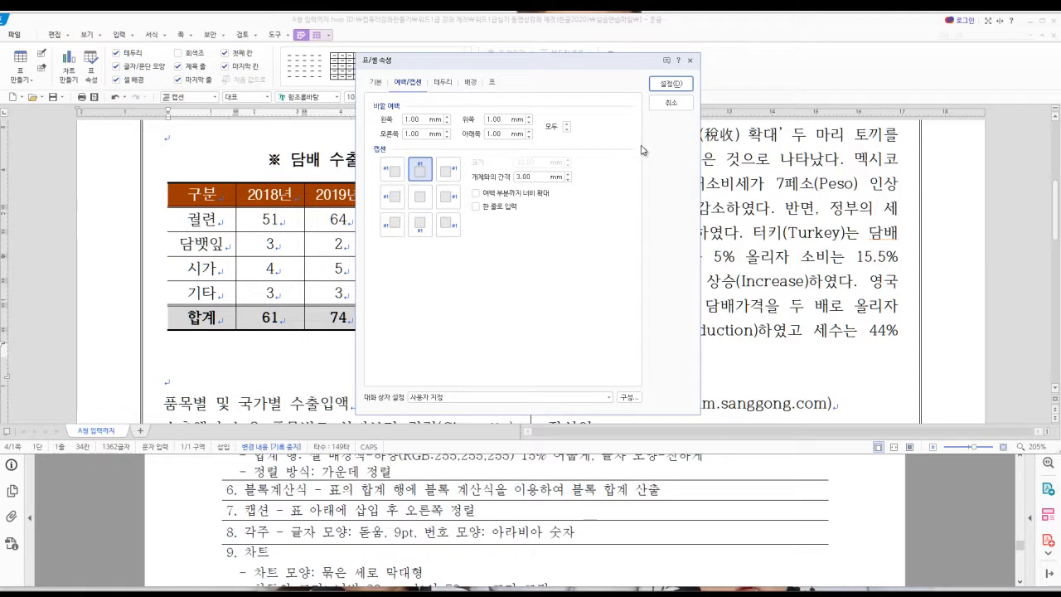
click(662, 105)
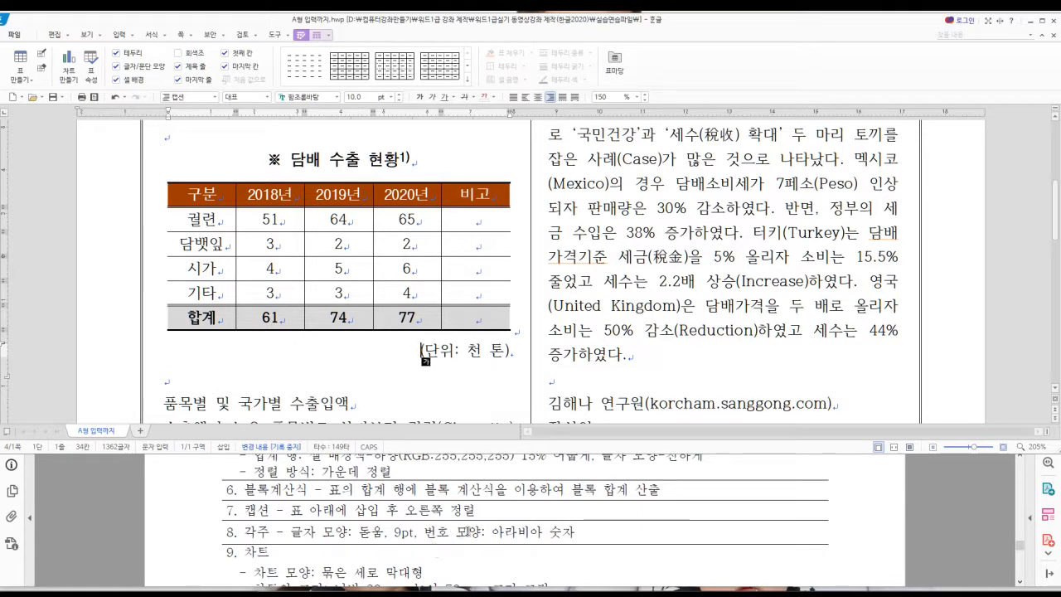
- Check the table's 정렬 방식 requirement in A형(표지).pdf and centre-align the paragraph containing the table
click(494, 531)
scroll(332, 522, up, 1)
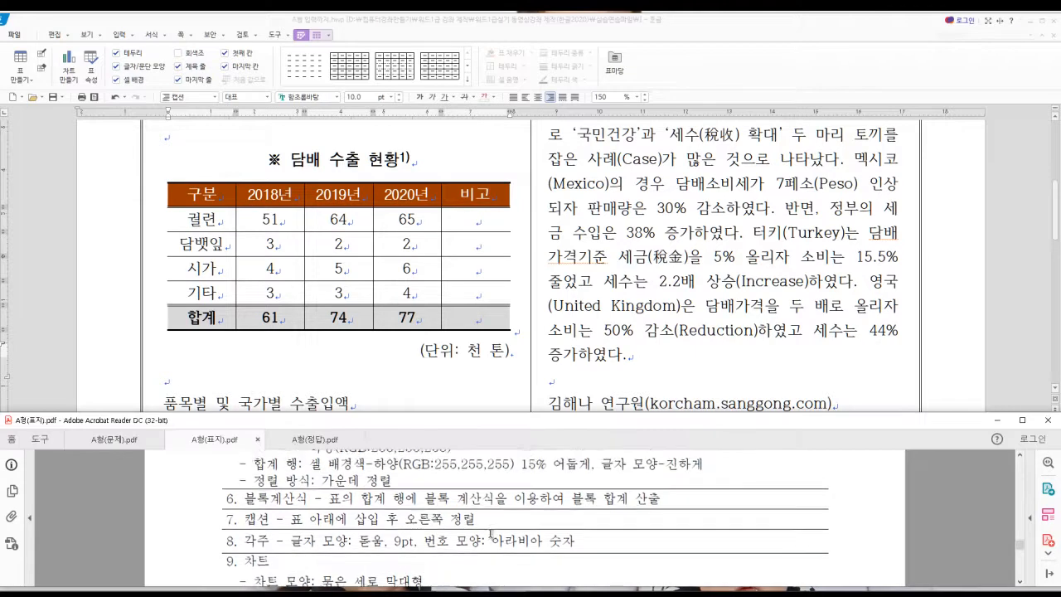
drag(240, 499, 395, 499)
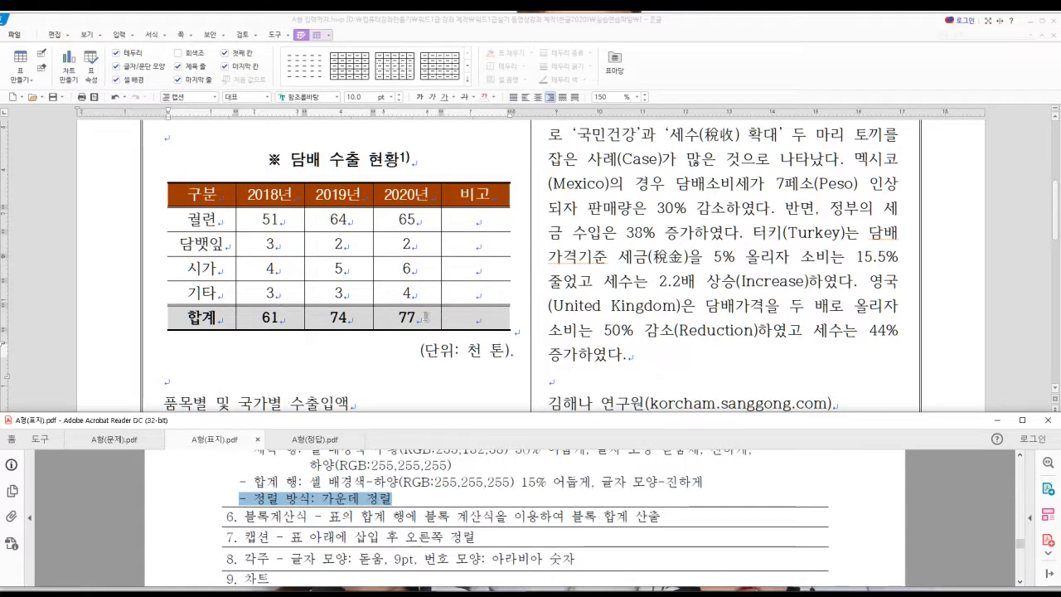
click(515, 330)
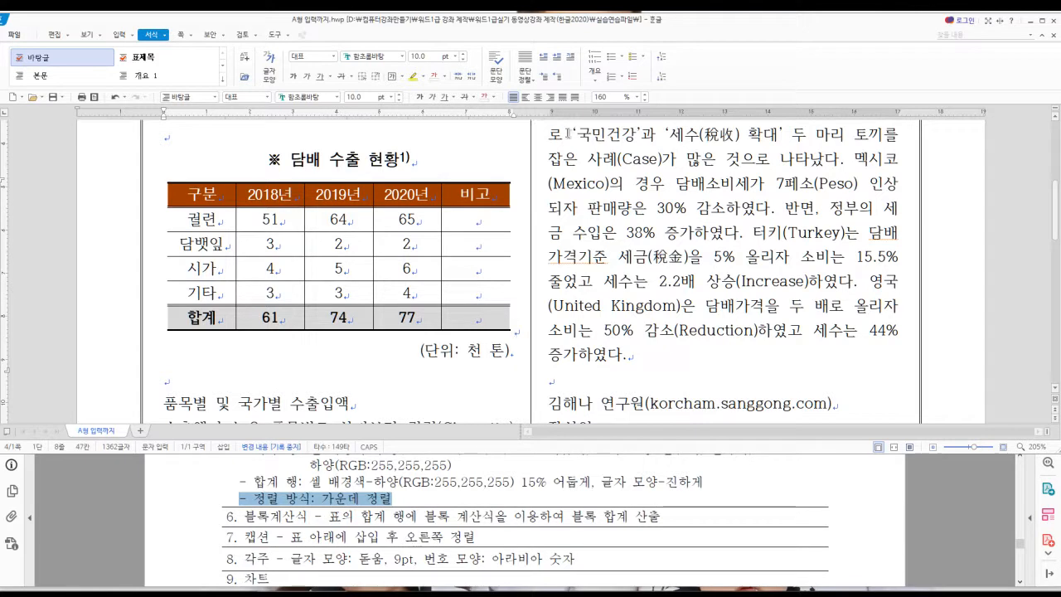
click(537, 98)
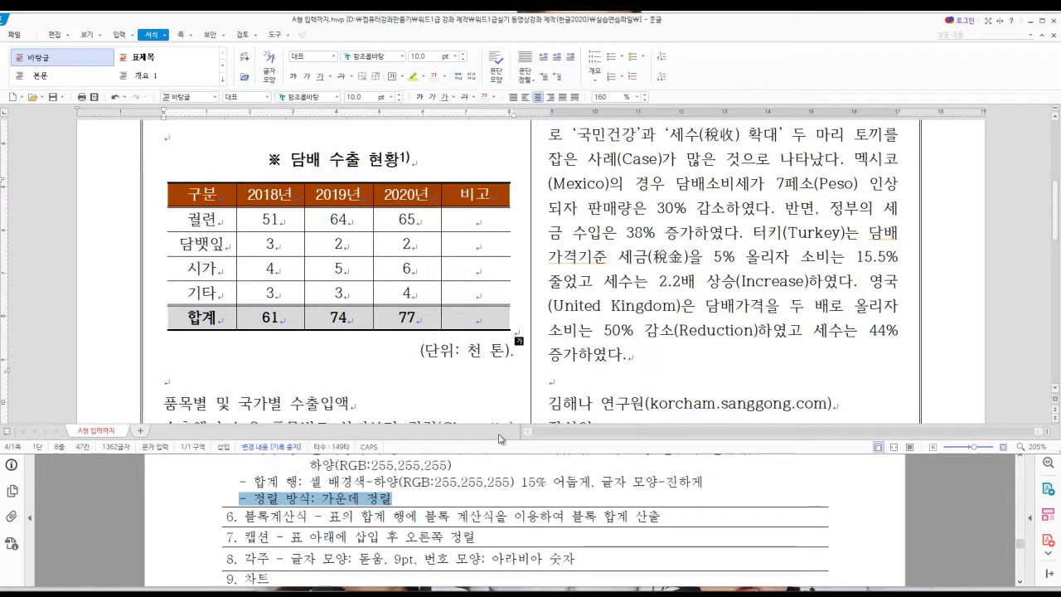
- Examine the 표에서 내용의 정렬방법 rules in A형(표지).pdf for aligning text and numbers in table columns
click(484, 458)
double_click(478, 427)
scroll(467, 390, up, 5)
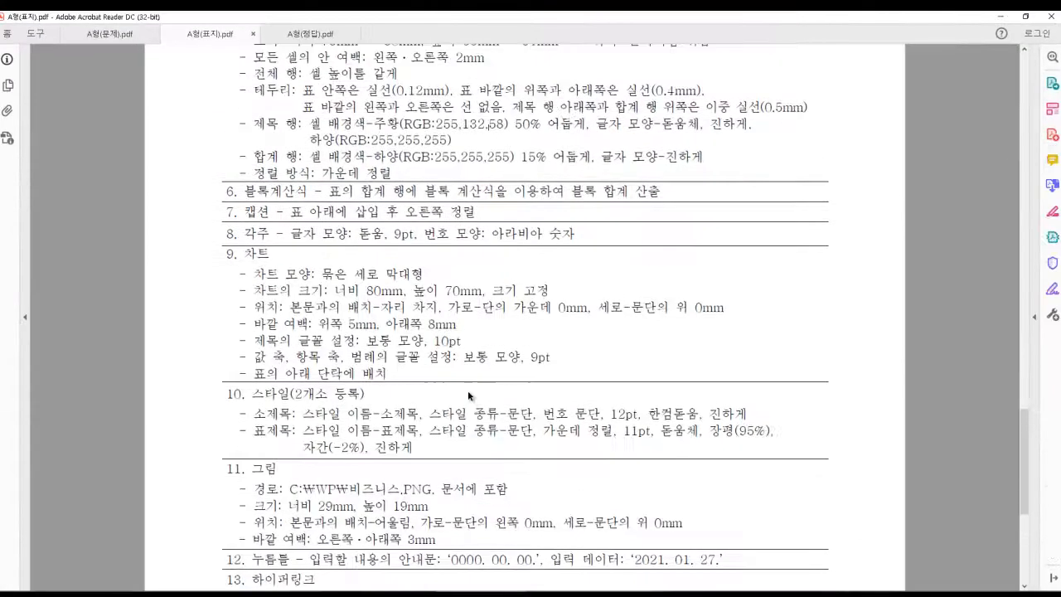
scroll(518, 427, up, 3)
drag(1024, 410, 1000, 298)
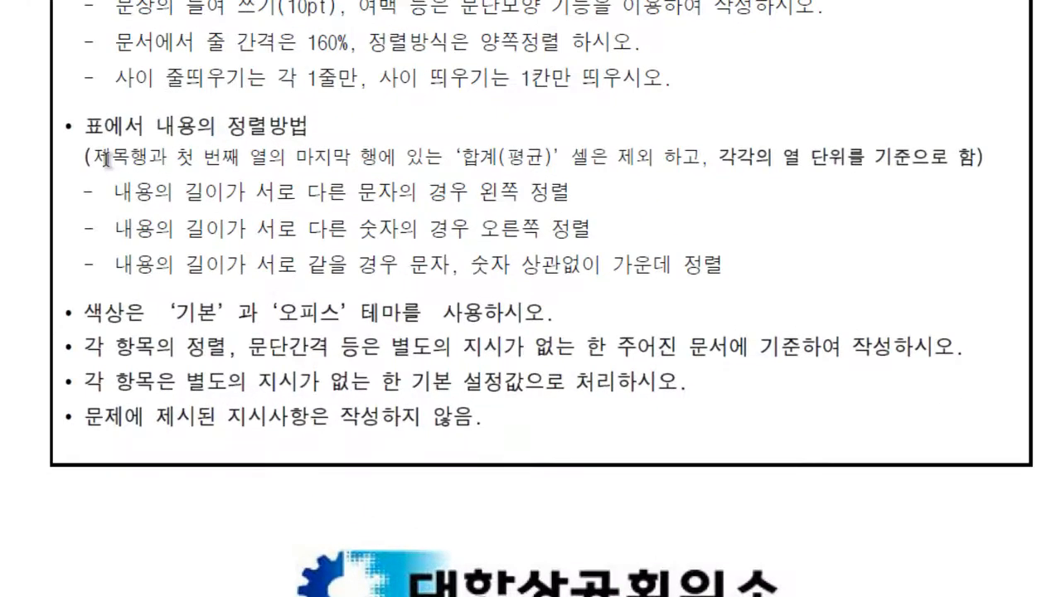
drag(98, 161, 117, 163)
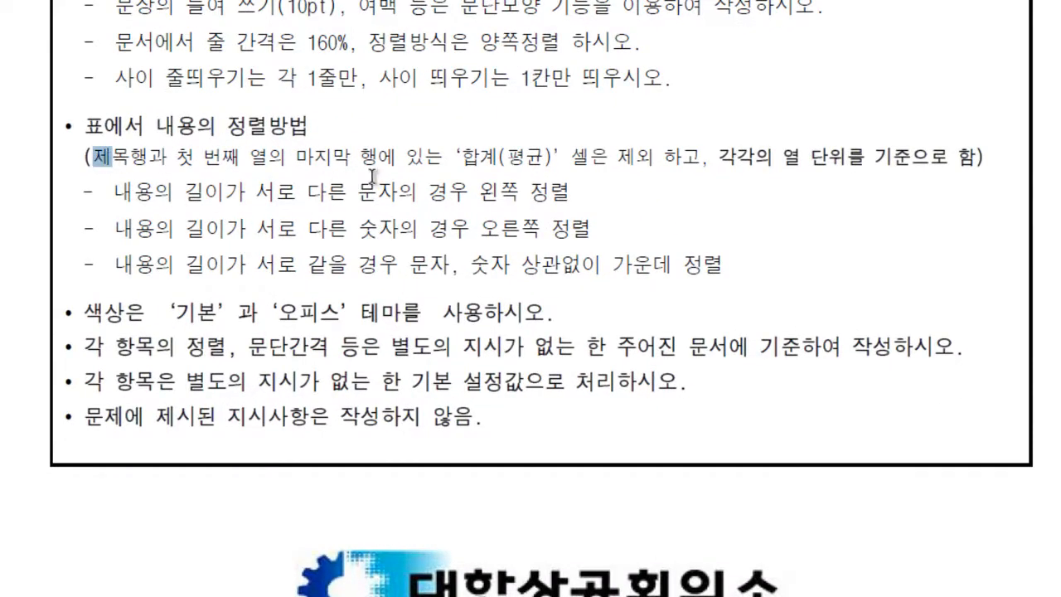
drag(461, 157, 554, 157)
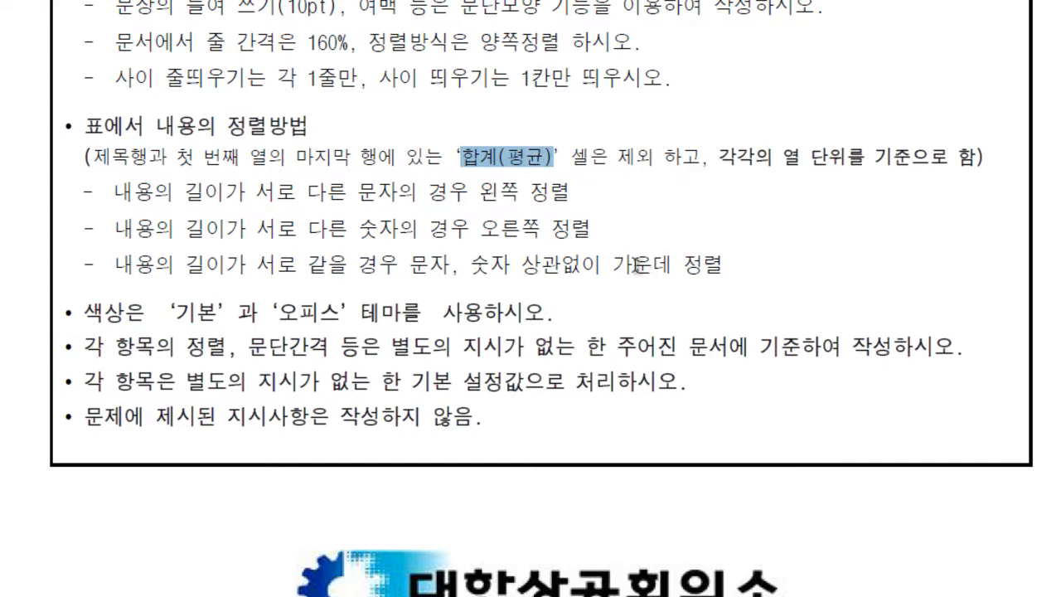
drag(108, 193, 557, 193)
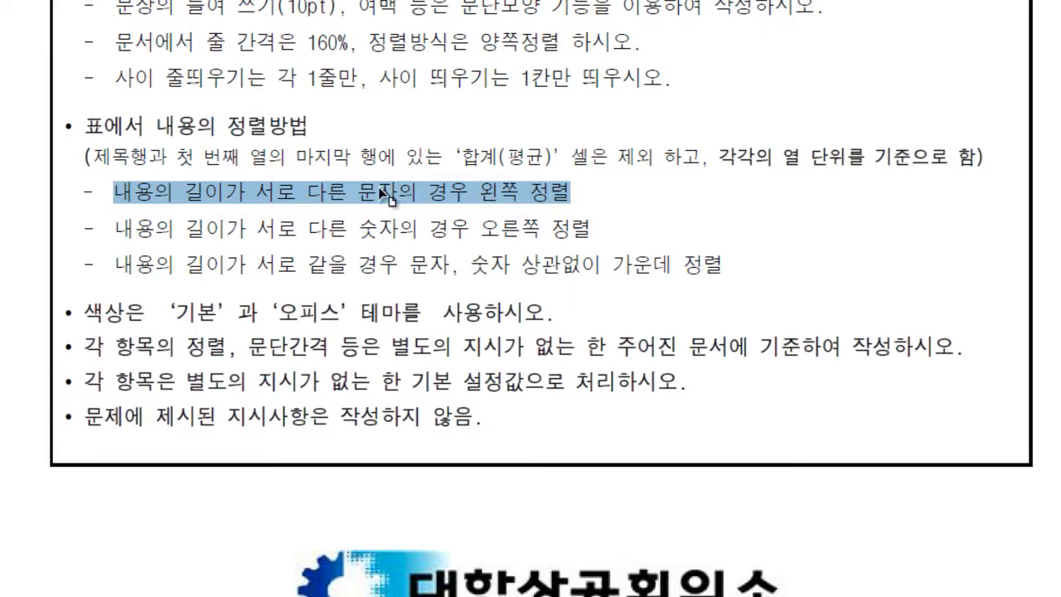
drag(358, 229, 407, 233)
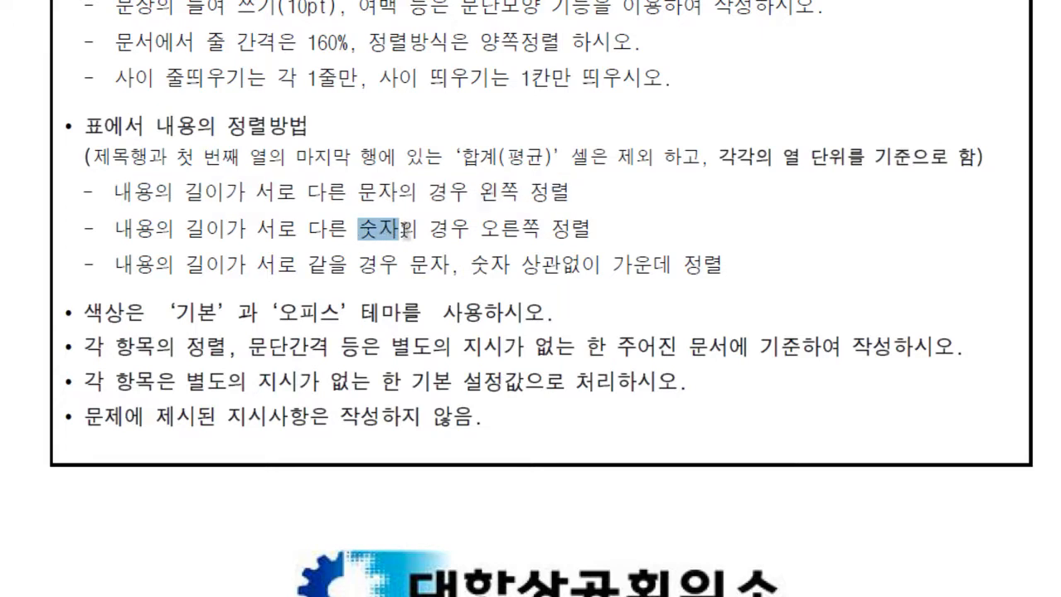
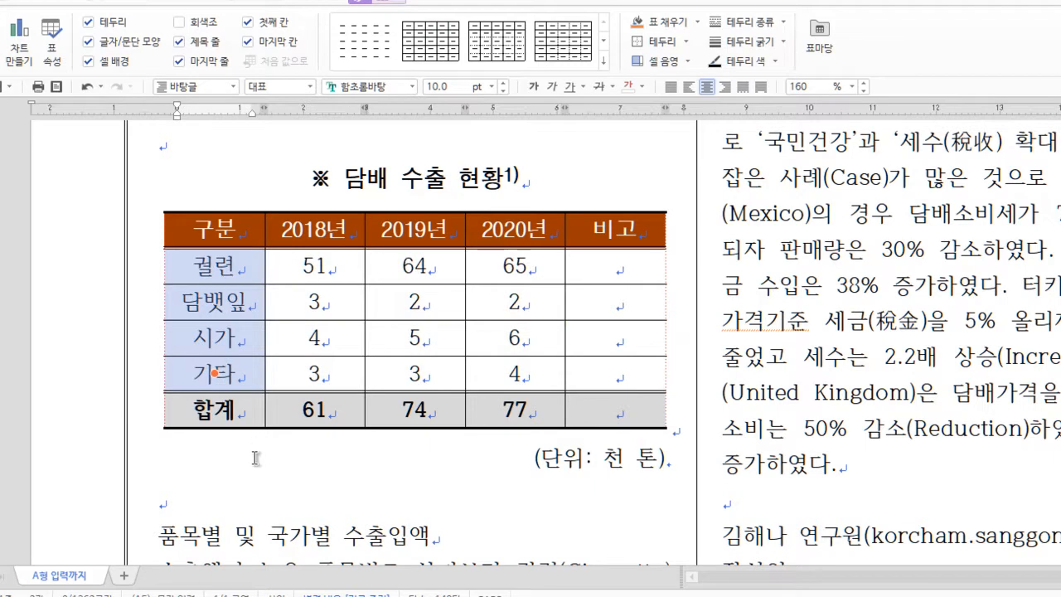
- Left-align the 구분 column cells from 궐련 to 기타 in the tobacco export table
drag(227, 265, 218, 373)
key(ctrl+shift+l)
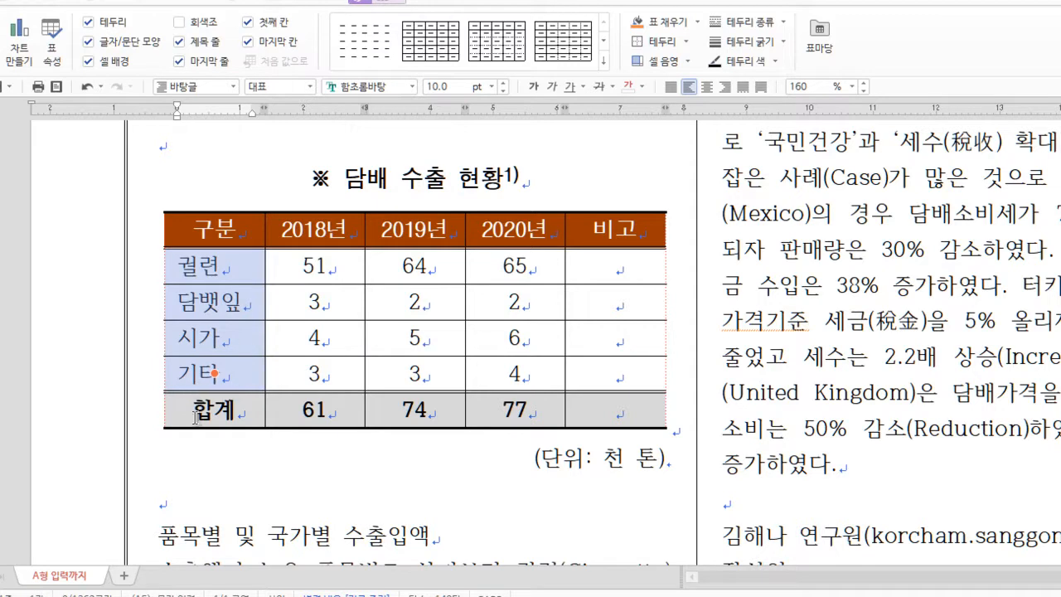
key(shift+Escape)
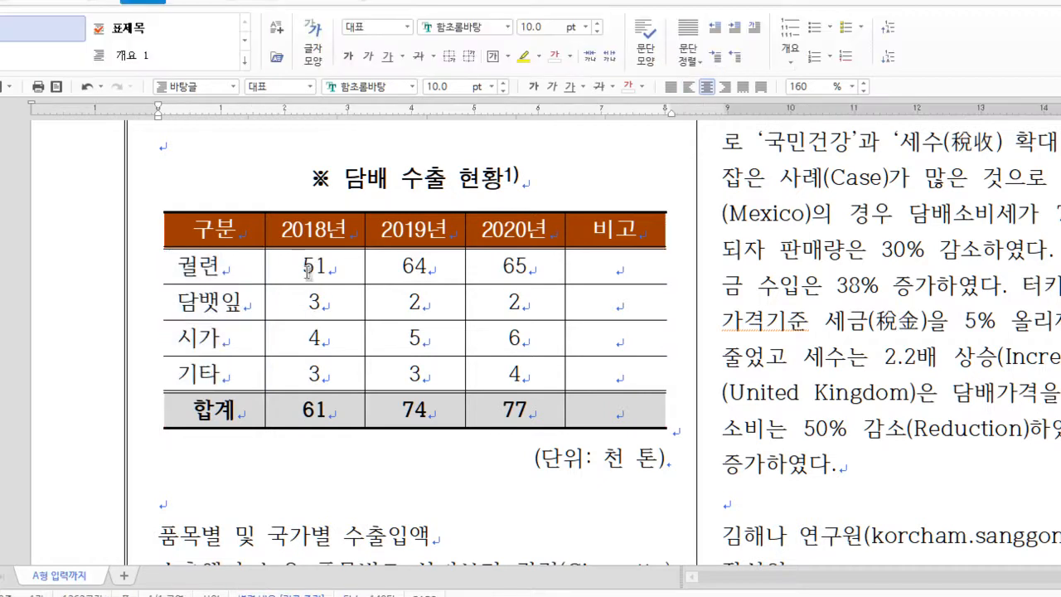
- Right-align all numbers in the 2018년, 2019년 and 2020년 columns, including the 합계 row
drag(308, 265, 512, 414)
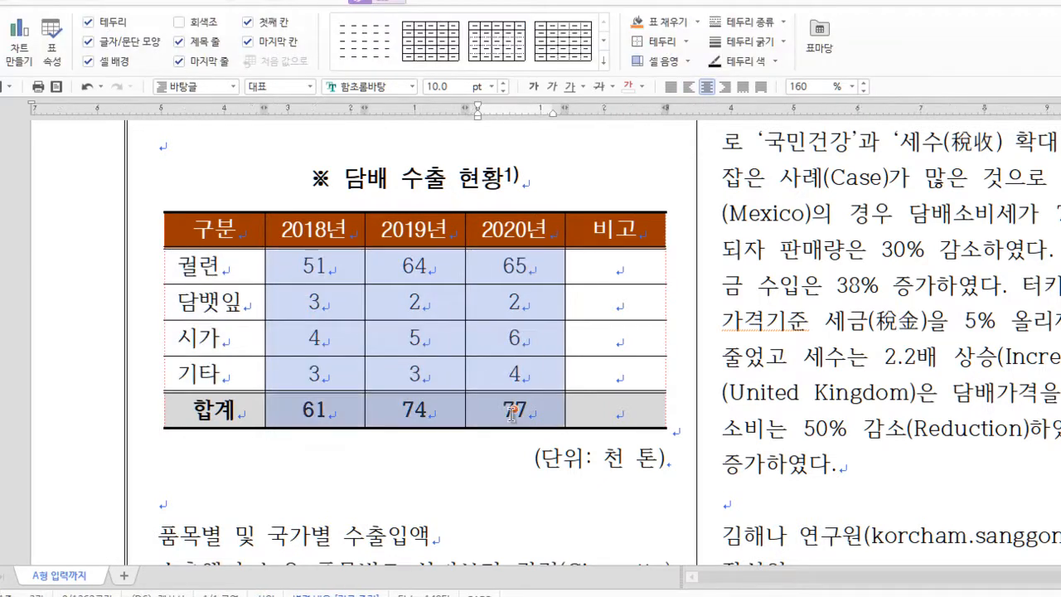
click(439, 459)
drag(311, 409, 519, 425)
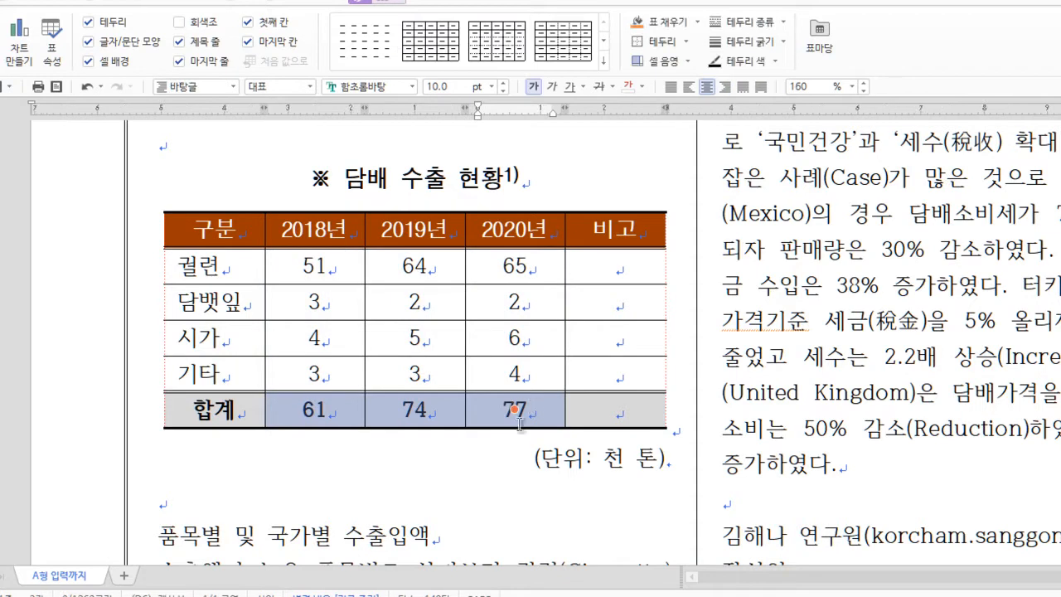
click(432, 474)
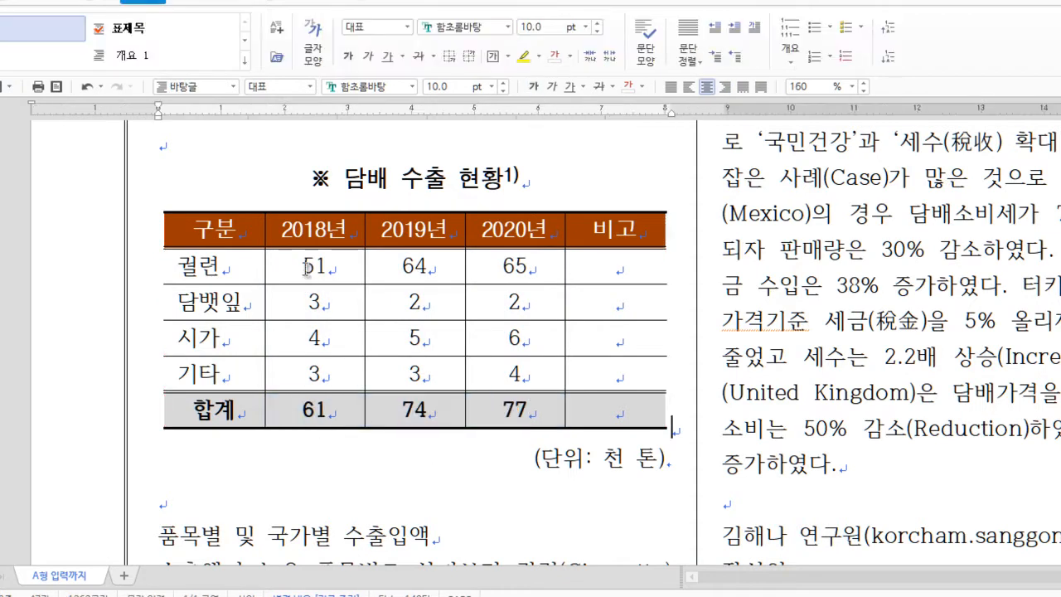
drag(307, 266, 514, 372)
click(448, 481)
drag(325, 415, 500, 412)
click(438, 486)
drag(322, 269, 515, 412)
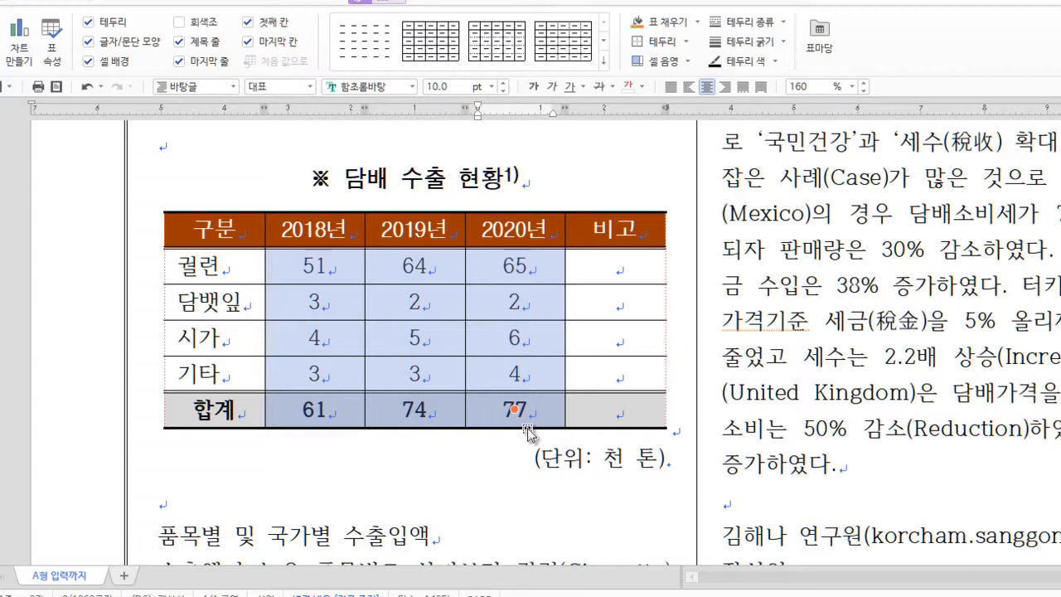
key(ctrl+shift+r)
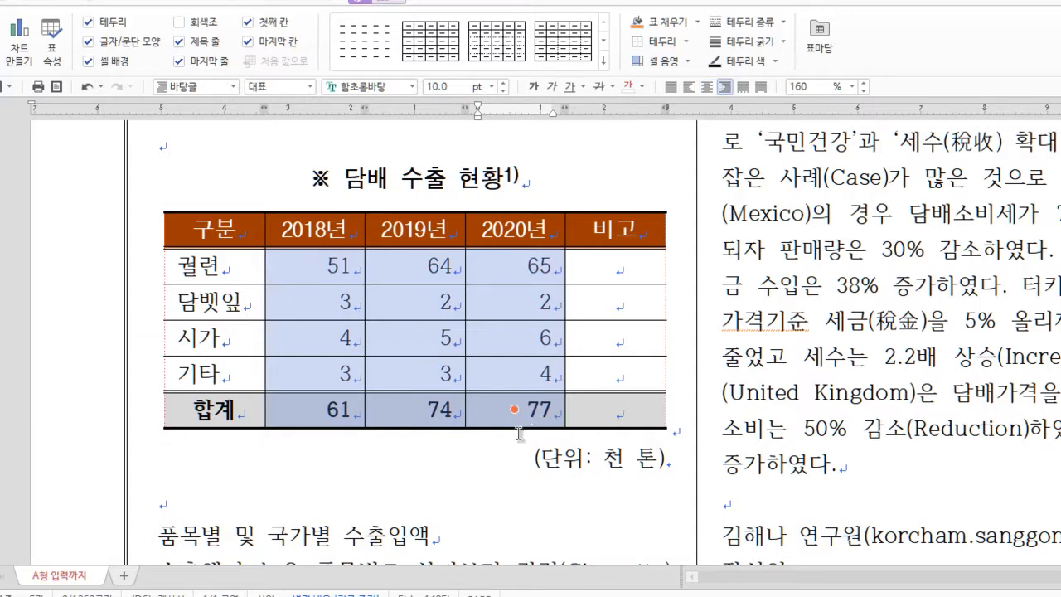
- Undo the table edits back to the unformatted tobacco export table with plain borders, left-aligned cells and empty 합계 cells
click(392, 469)
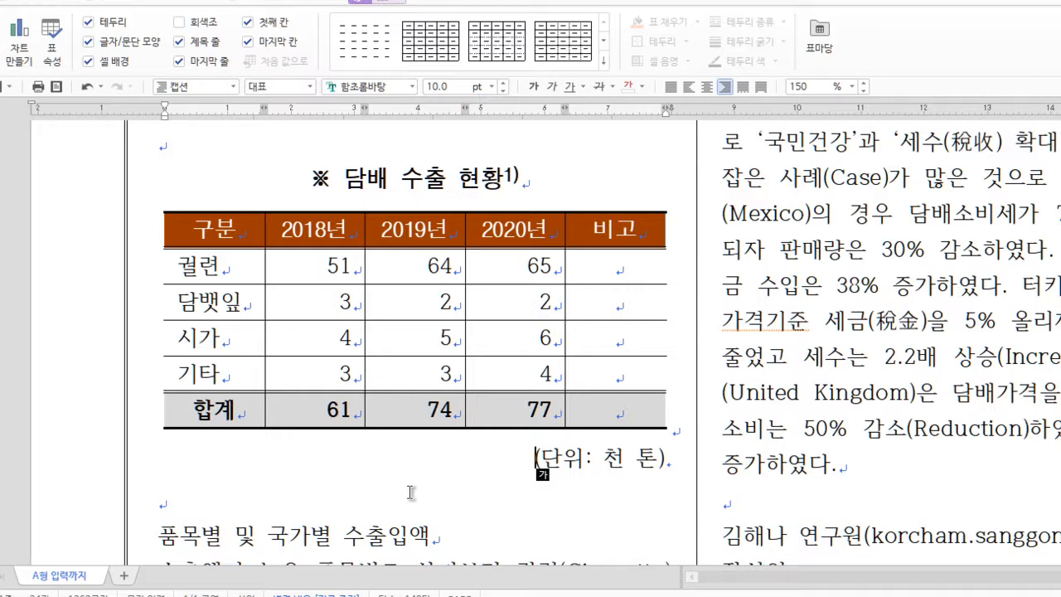
key(ctrl+z)
key(ctrl+z)
key(ctrl+z)
key(ctrl+z)
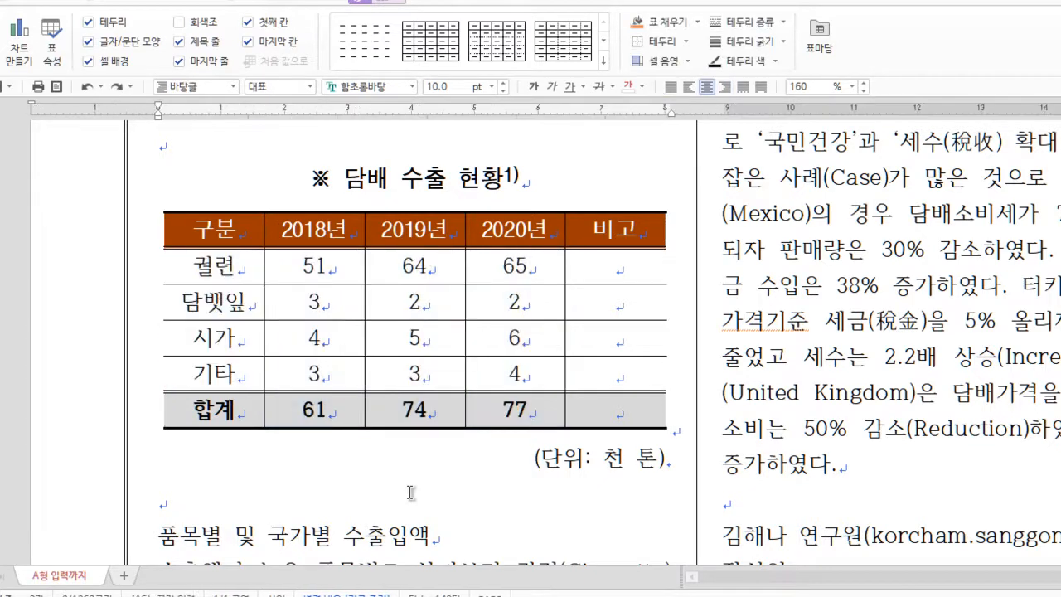
key(ctrl+z)
key(ctrl+z)
key(ctrl+z)
key(ctrl+z)
key(ctrl+z)
key(ctrl+z)
key(ctrl+z)
key(ctrl+z)
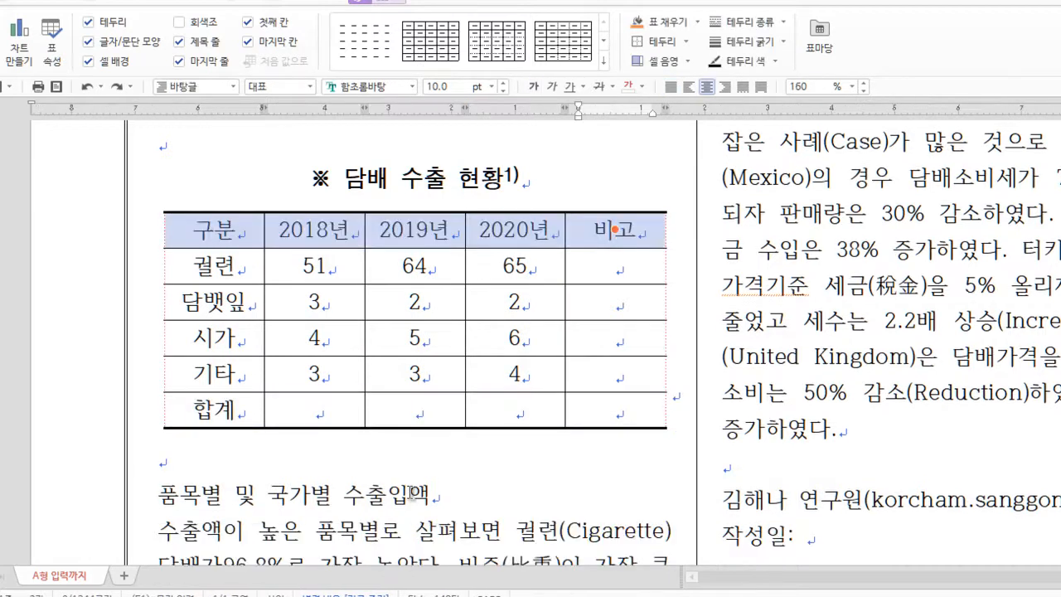
key(ctrl+z)
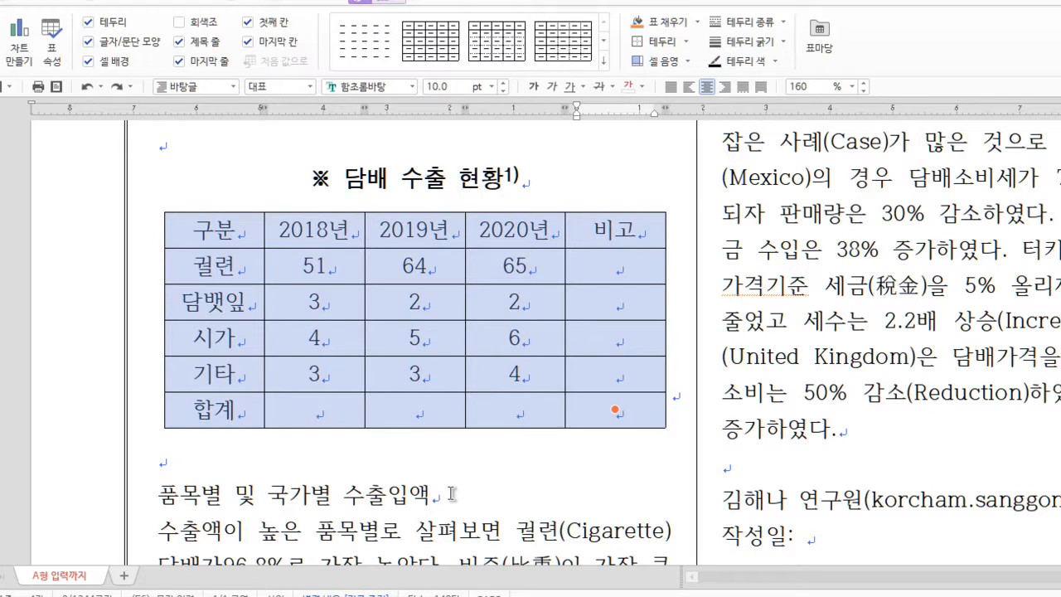
key(ctrl+z)
click(416, 461)
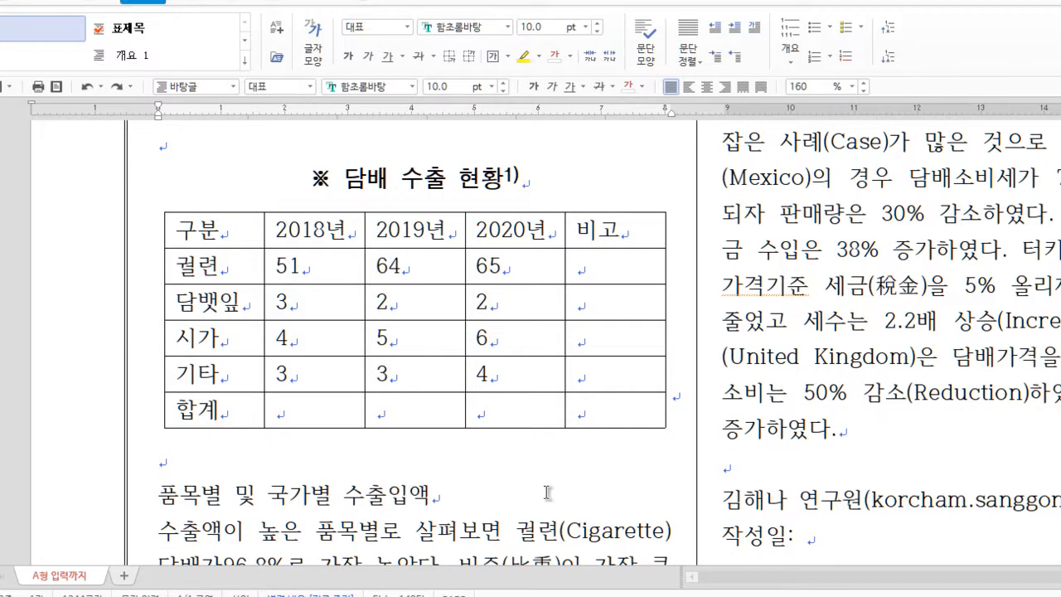
key(Hangul)
drag(218, 229, 633, 233)
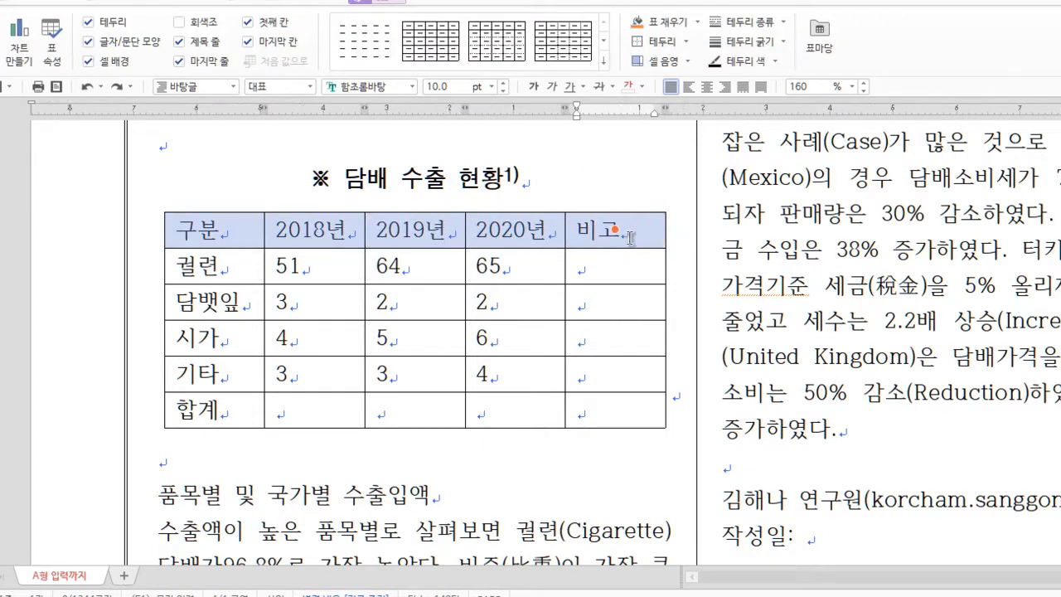
drag(217, 407, 587, 422)
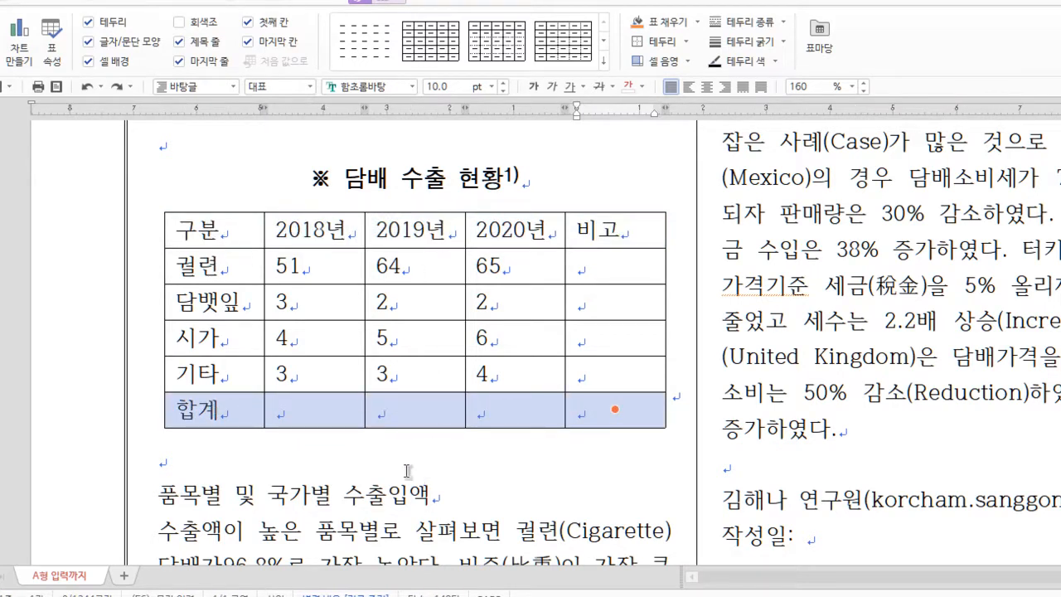
click(382, 470)
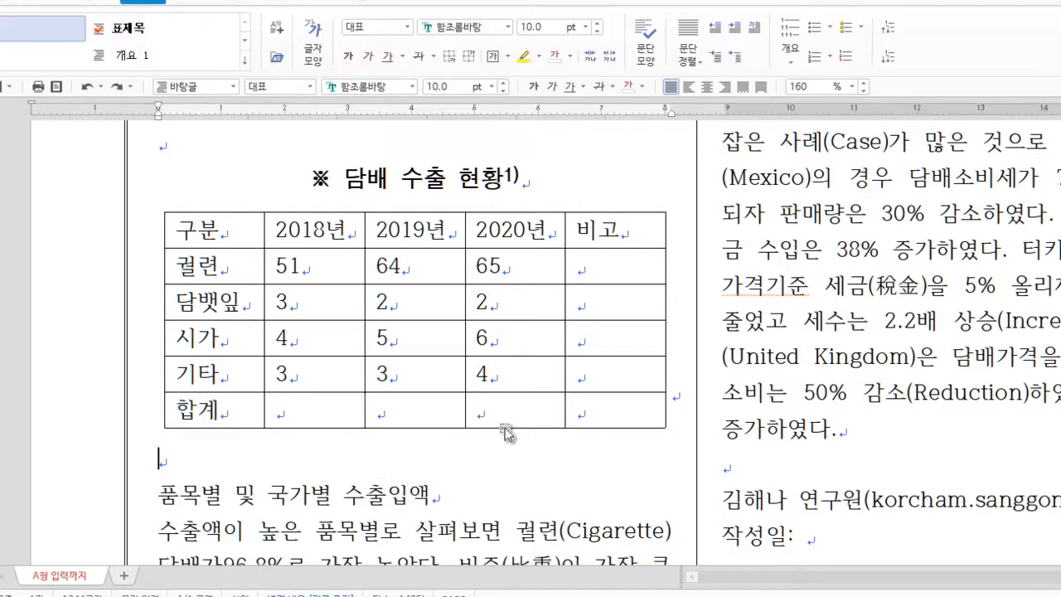
drag(226, 235, 597, 407)
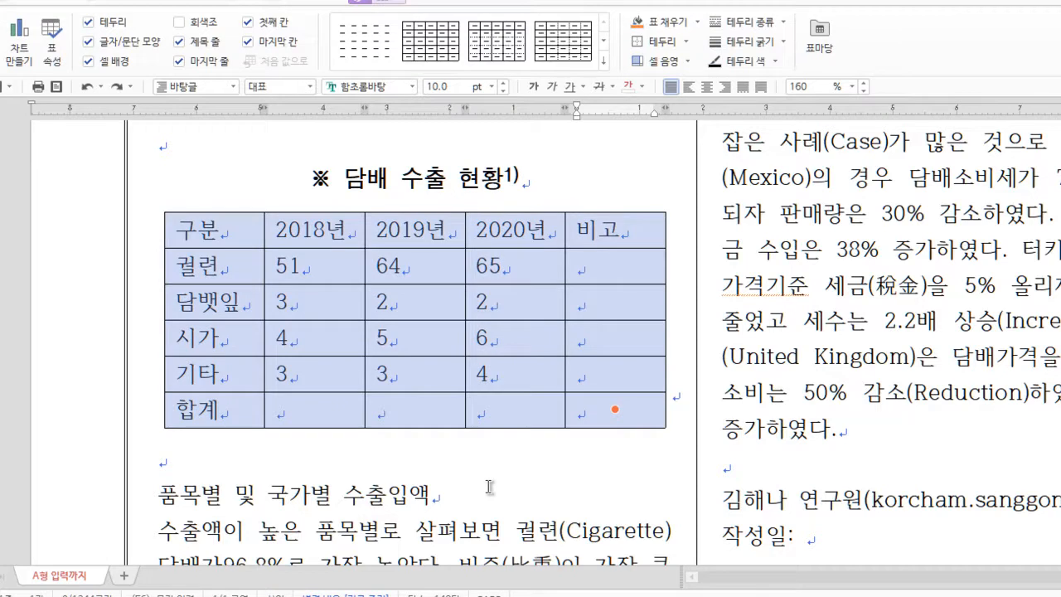
drag(203, 237, 618, 240)
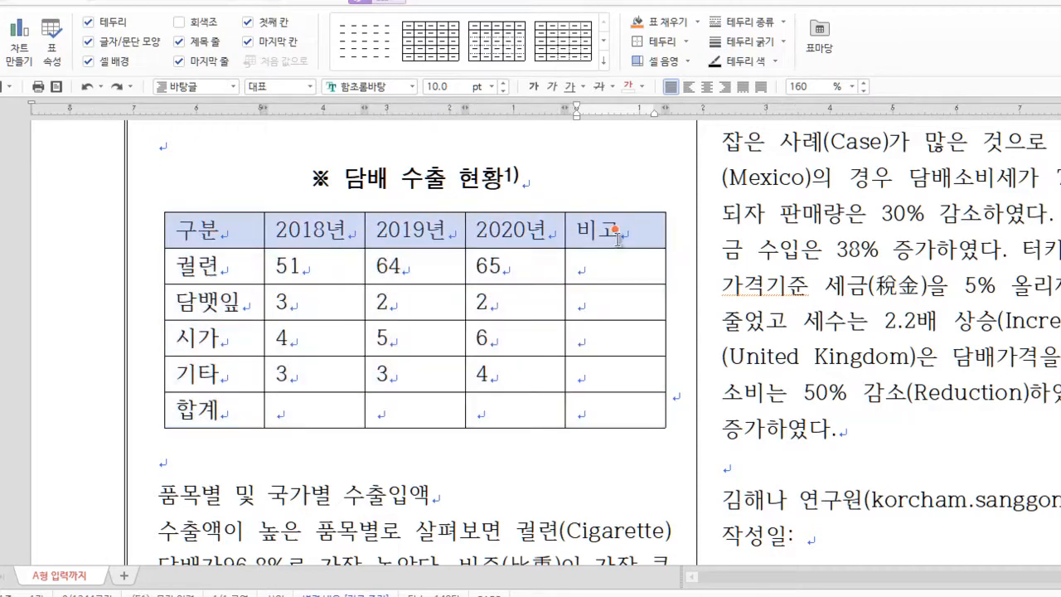
drag(208, 412, 584, 410)
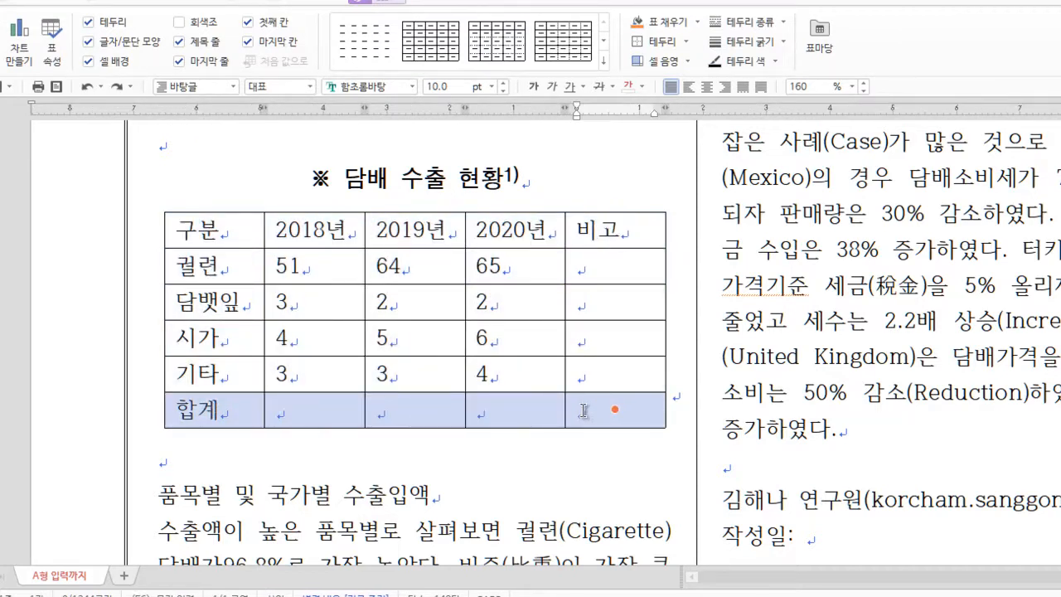
click(439, 449)
- Centre-align all table cells and enable 안 여백 지정 with 2.00 mm left and right and 0.50 mm top and bottom margins
drag(216, 236, 593, 402)
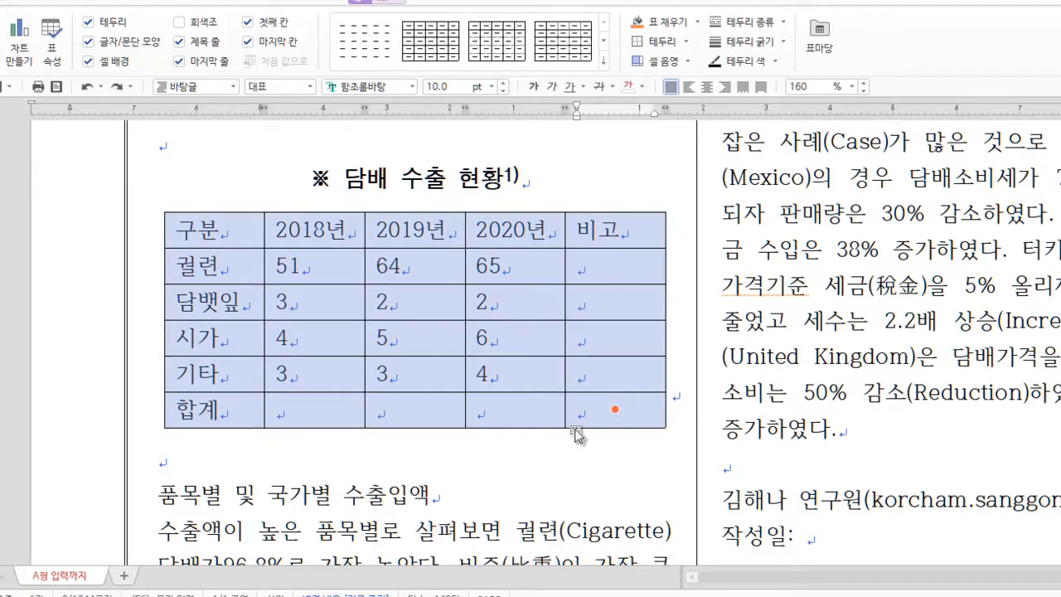
key(ctrl+shift+c)
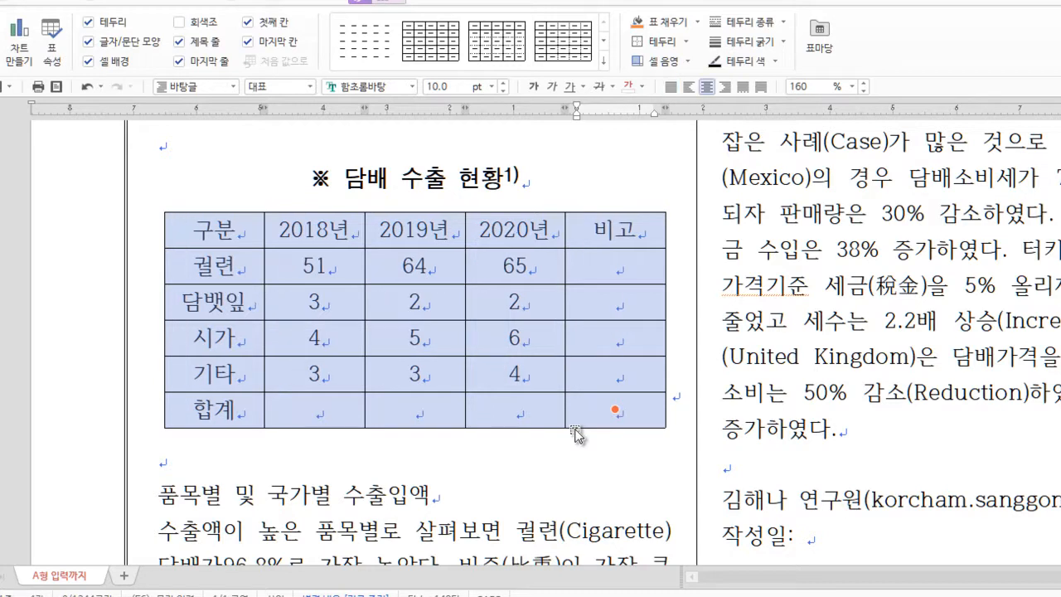
key(p)
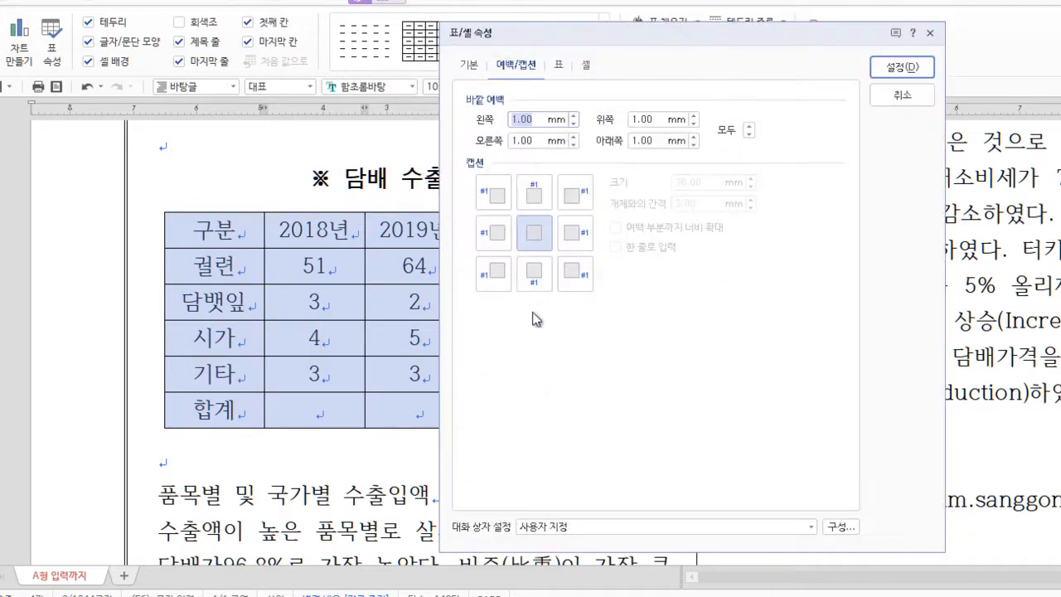
click(586, 68)
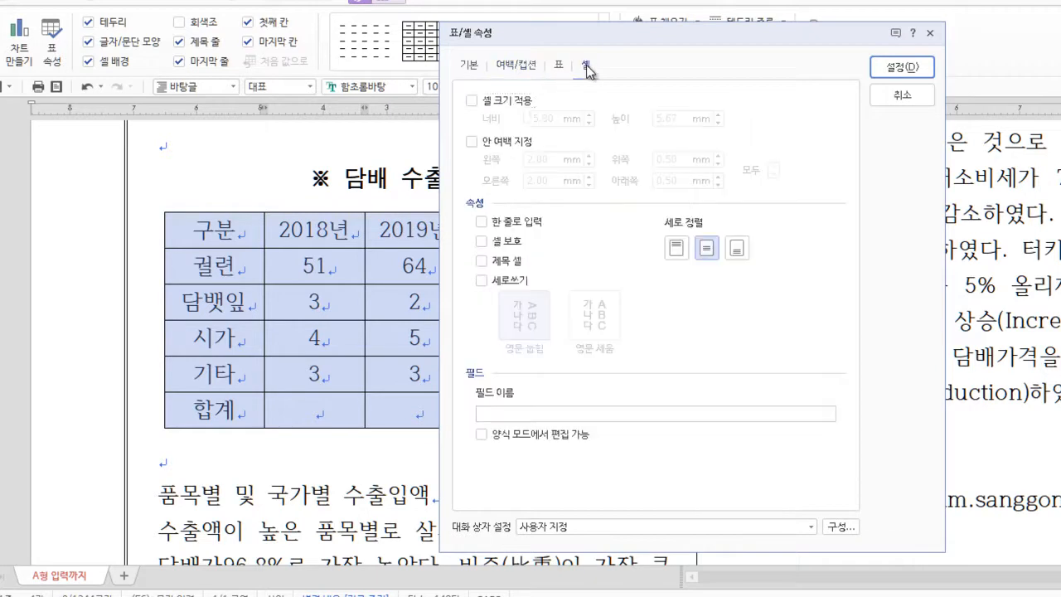
click(472, 142)
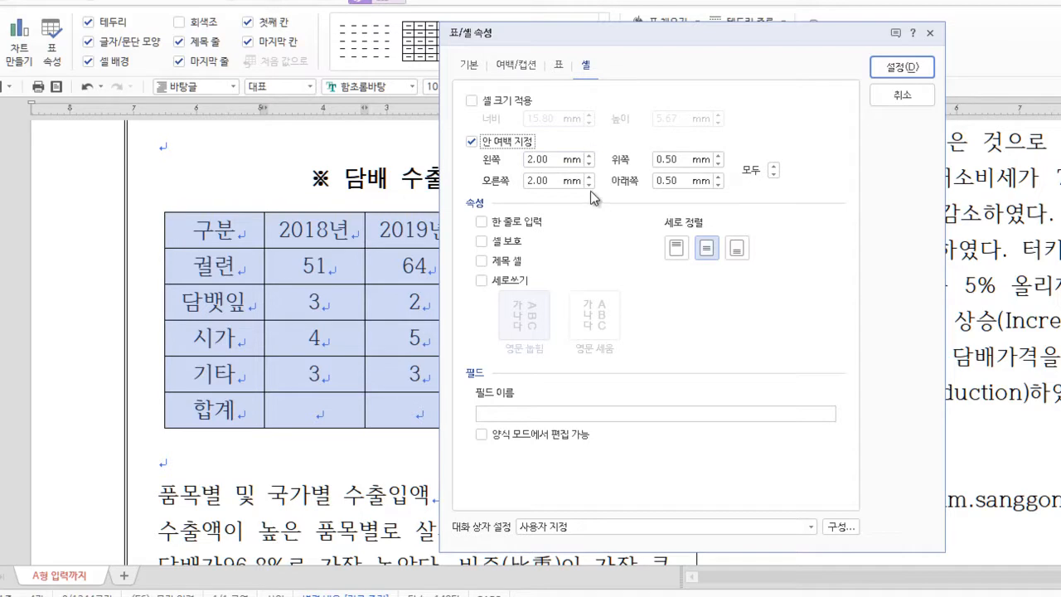
click(899, 77)
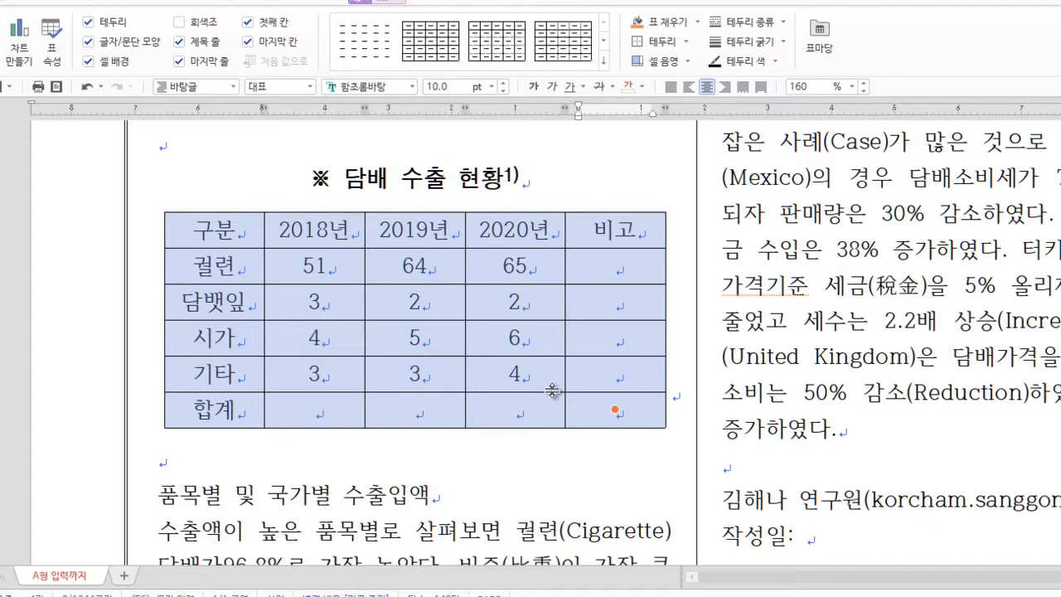
- Set the table's top and bottom borders to a 0.4 mm solid line and remove its left and right outer borders
key(l)
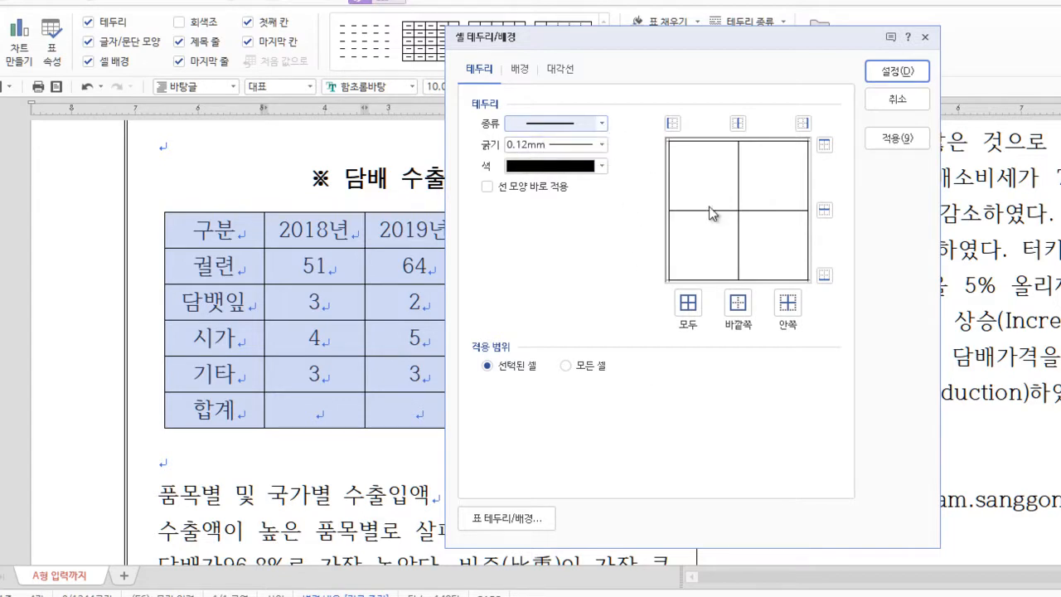
click(790, 308)
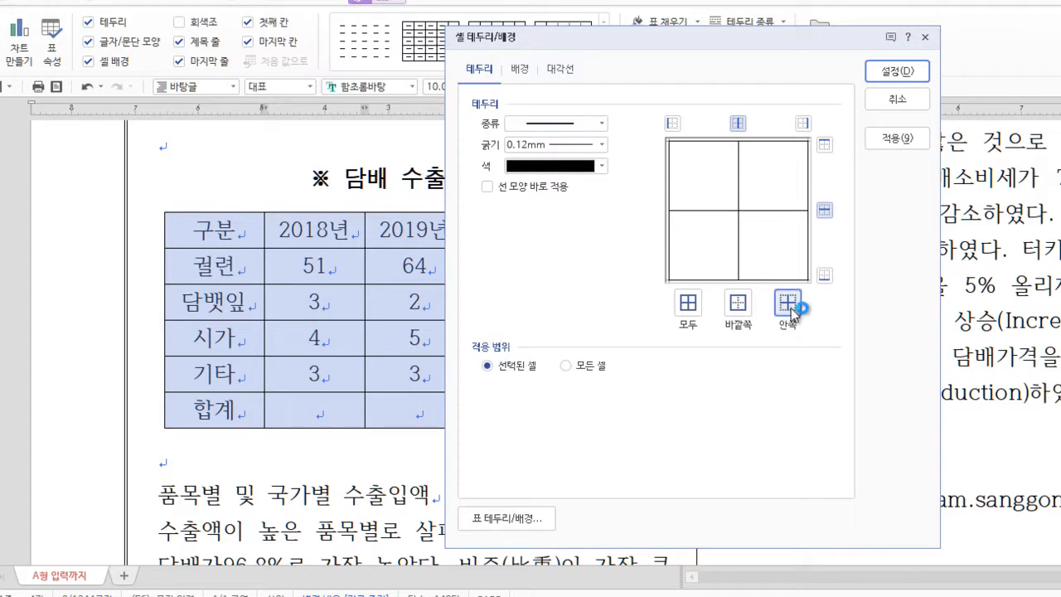
click(603, 145)
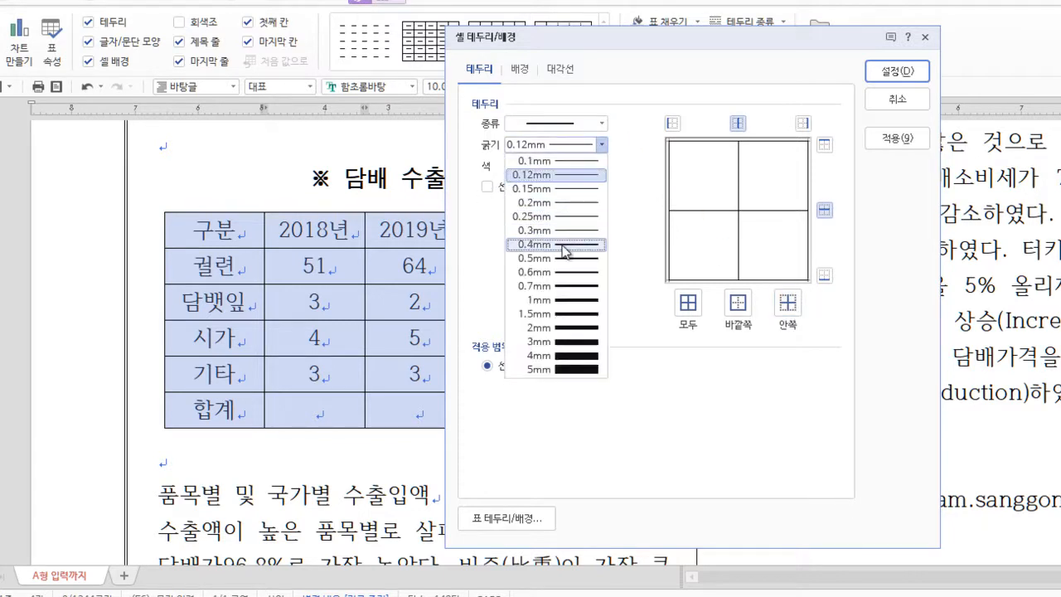
click(562, 245)
click(824, 145)
click(824, 276)
click(601, 124)
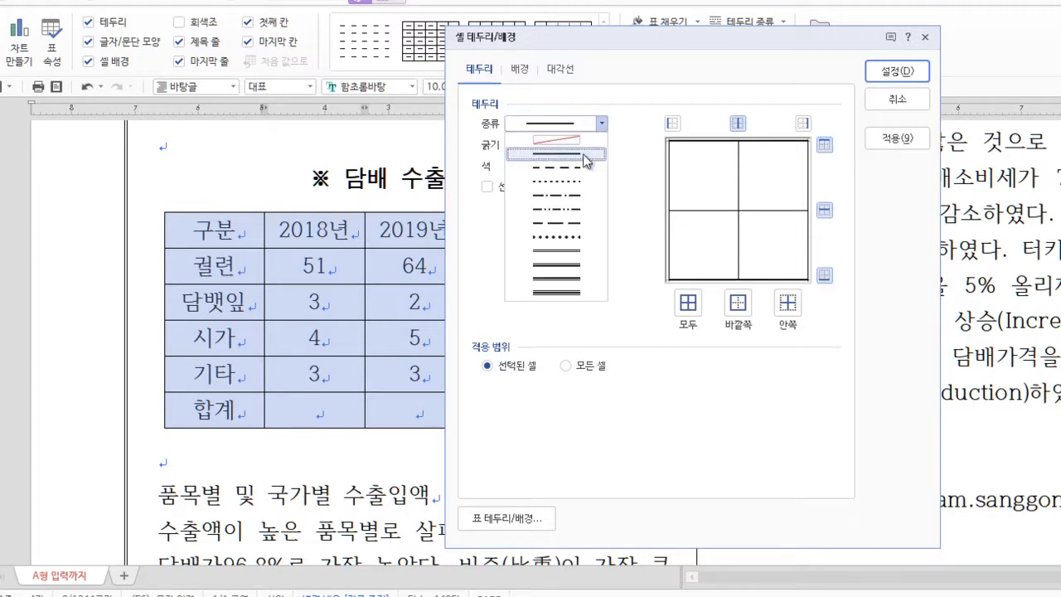
click(556, 139)
click(672, 123)
click(804, 124)
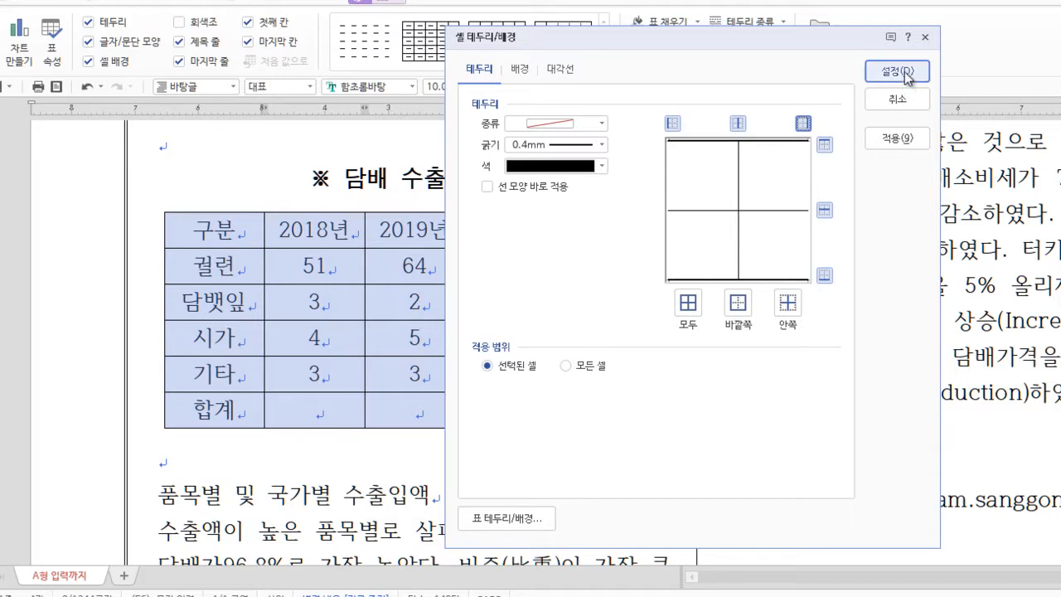
click(896, 72)
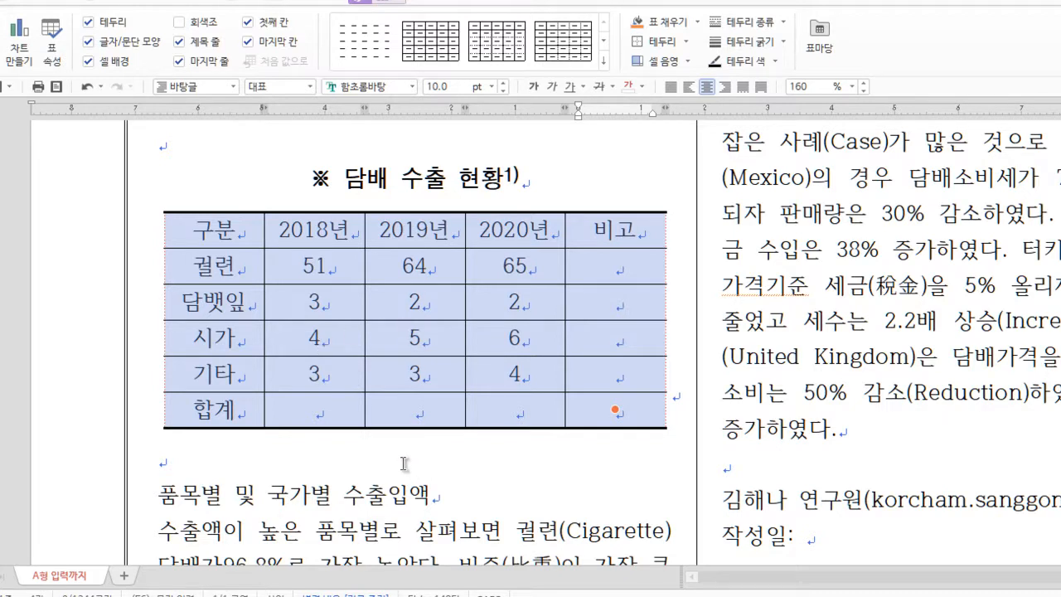
click(314, 409)
drag(213, 230, 597, 228)
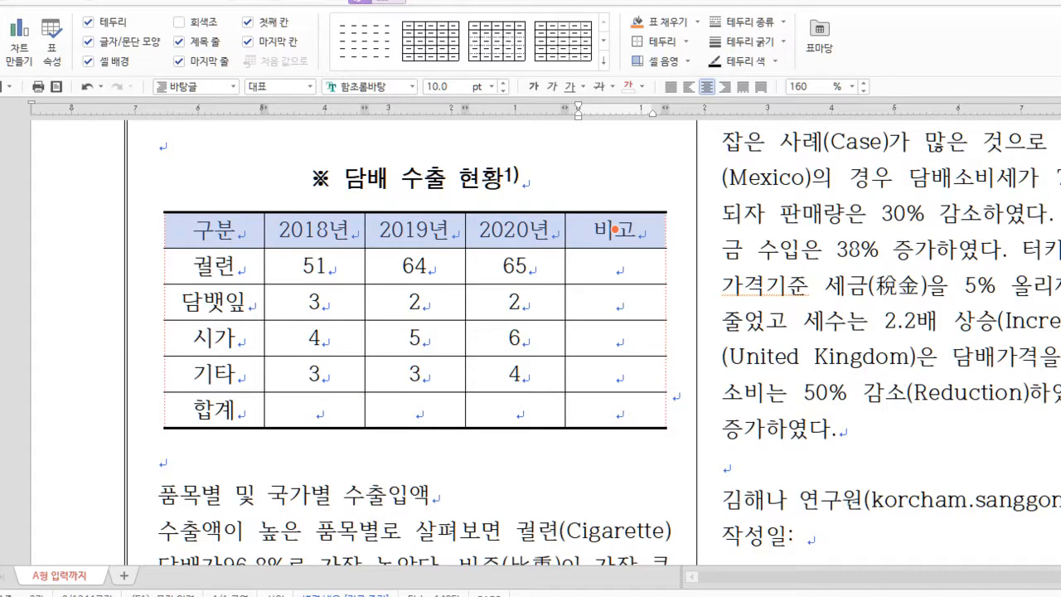
key(alt+Tab)
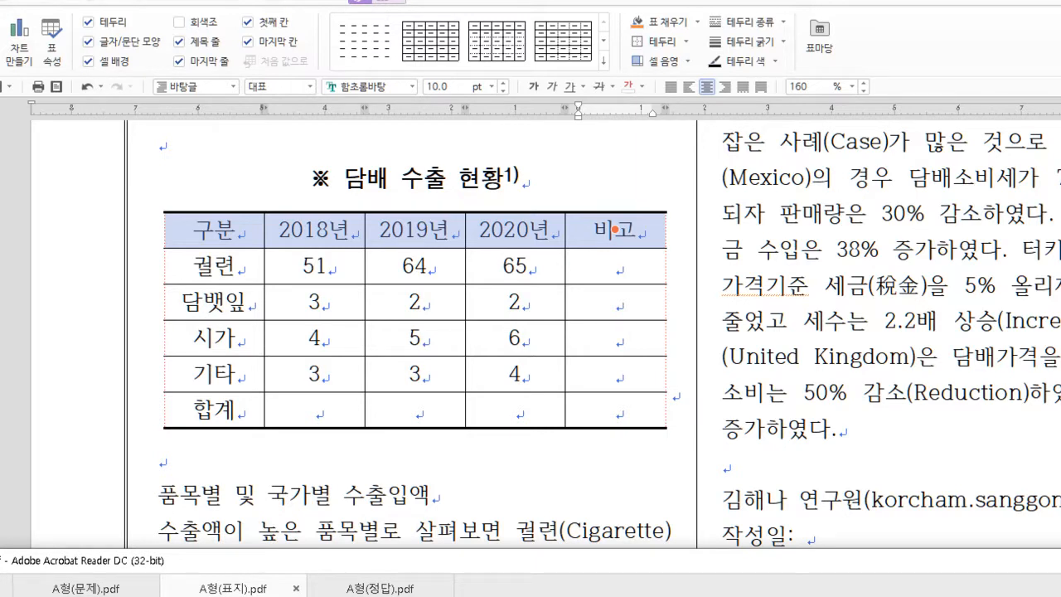
click(558, 233)
- Format the header row text from 구분 to 비고 as bold white 돋움체
drag(227, 224, 605, 232)
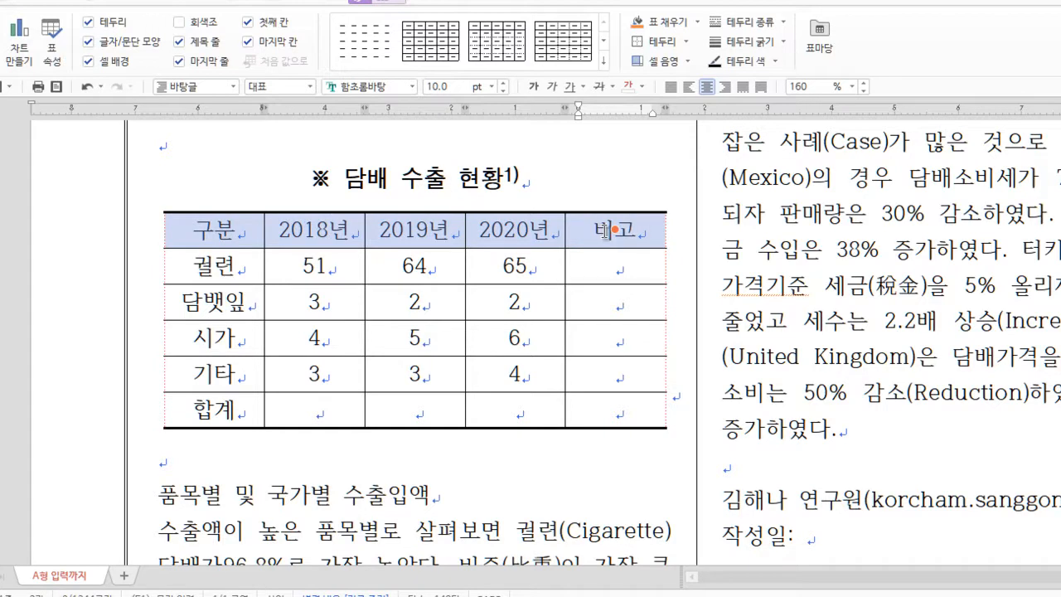
key(alt+l)
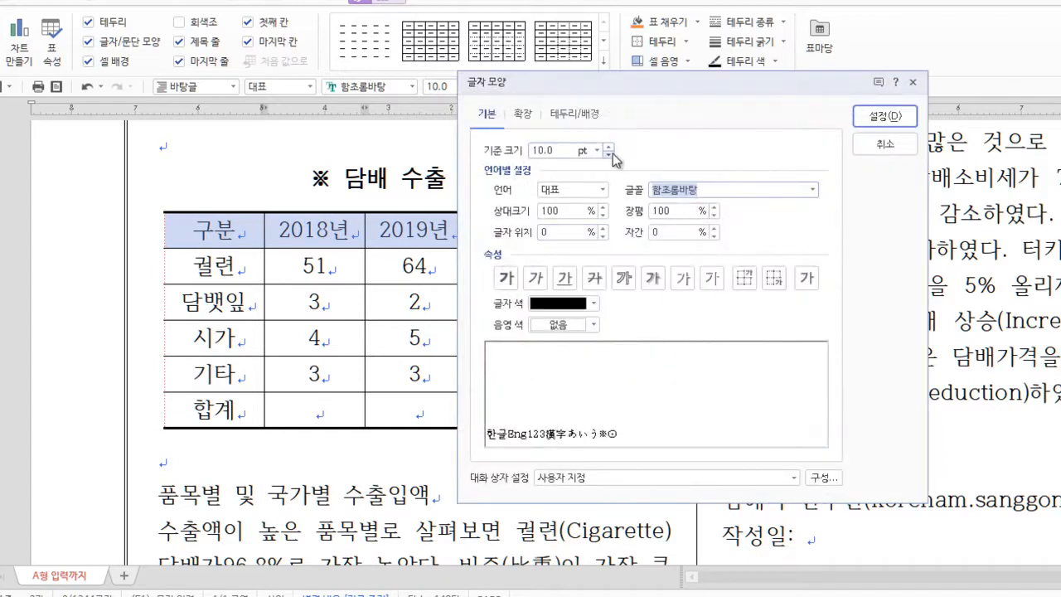
click(813, 189)
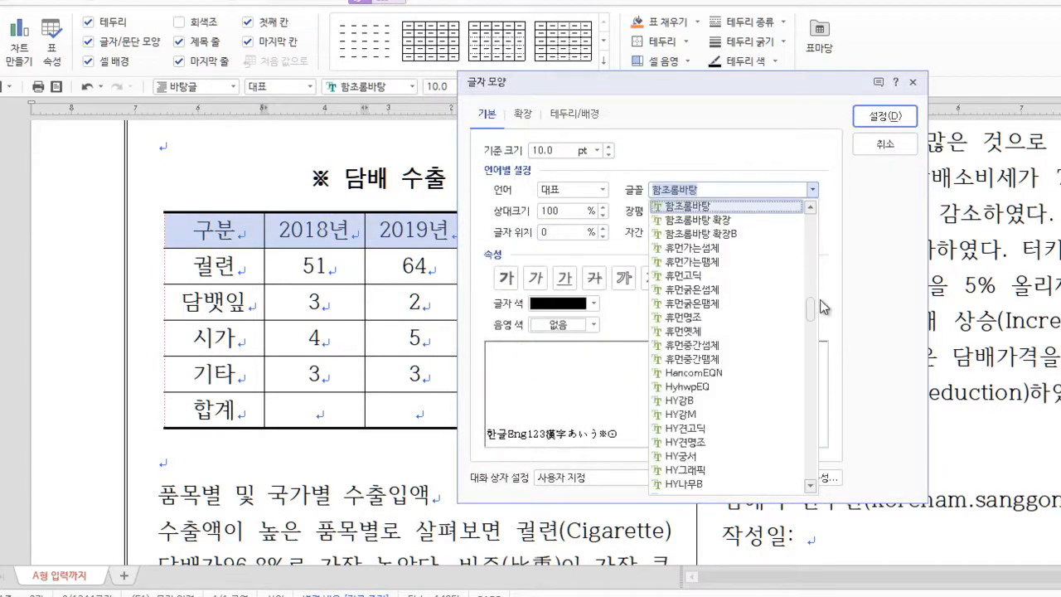
scroll(816, 323, up, 5)
scroll(736, 299, up, 4)
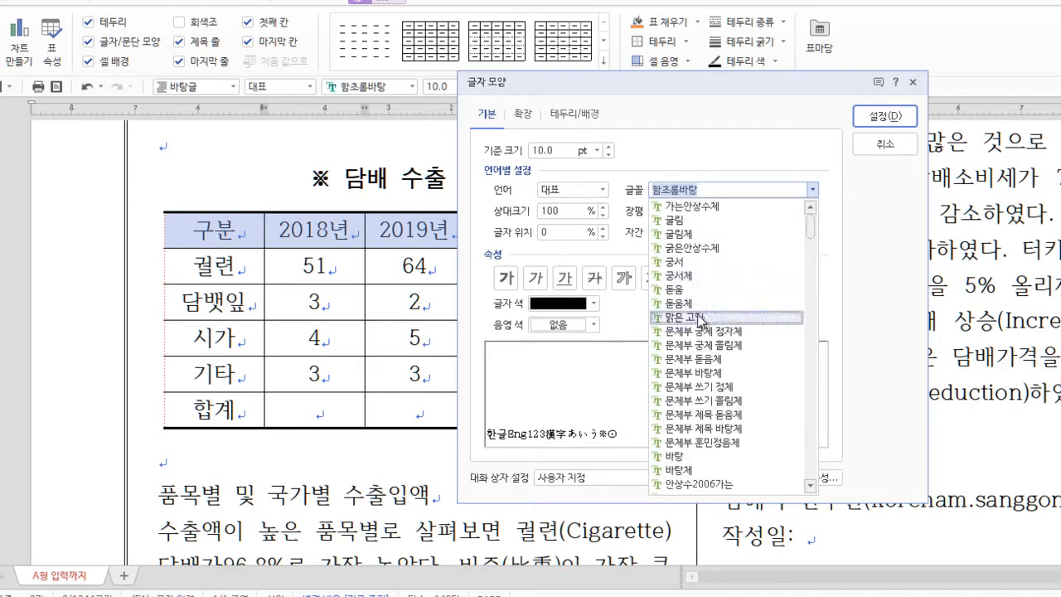
click(690, 263)
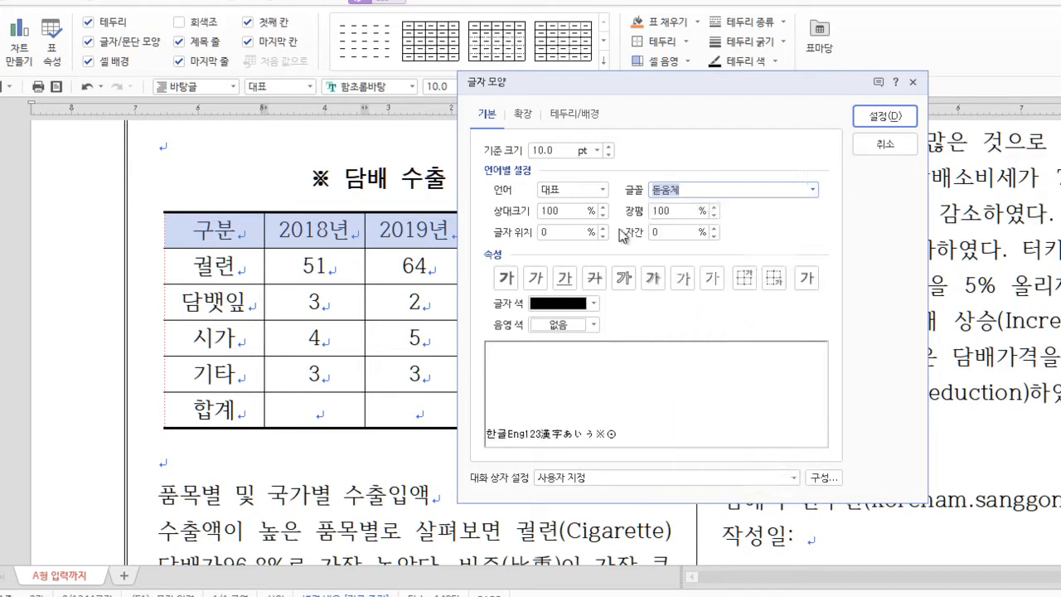
click(507, 278)
click(560, 305)
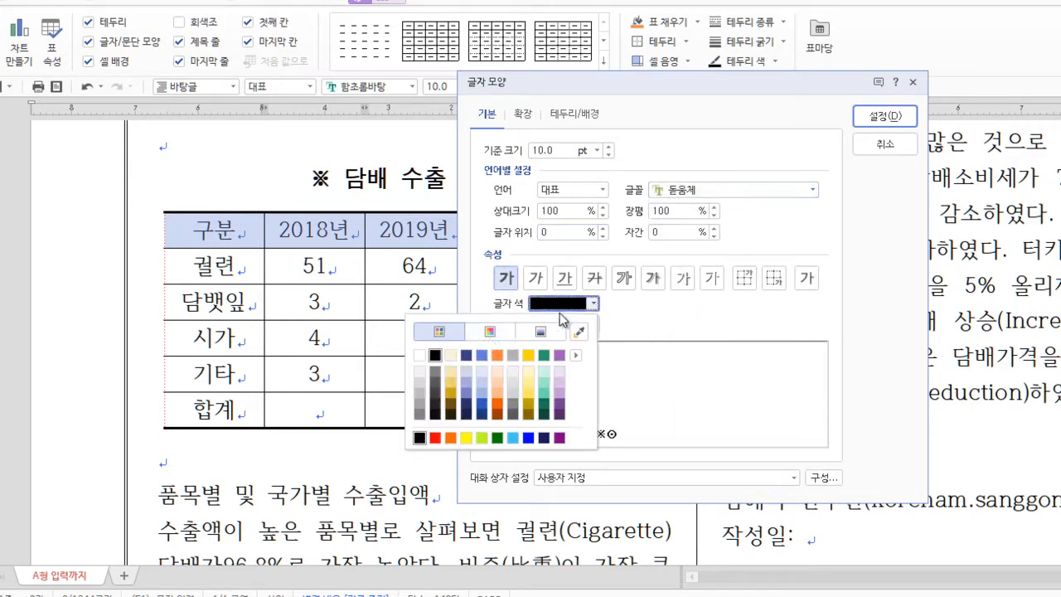
click(420, 356)
click(885, 117)
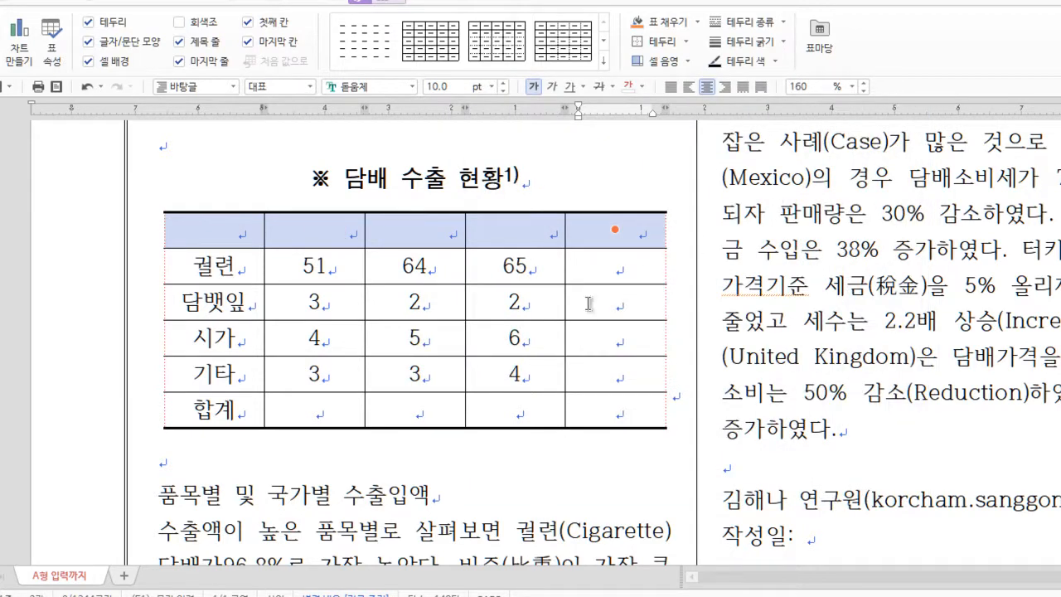
- Give the header row a 0.5 mm double-line bottom border and a solid fill in the darkest 주황 (orange) shade
key(l)
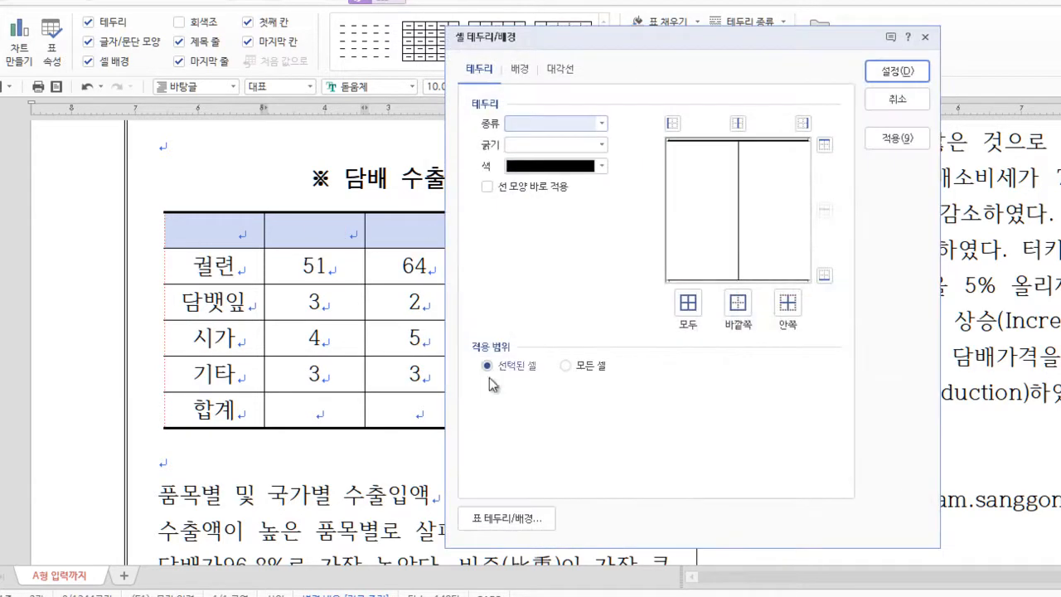
click(602, 123)
click(571, 252)
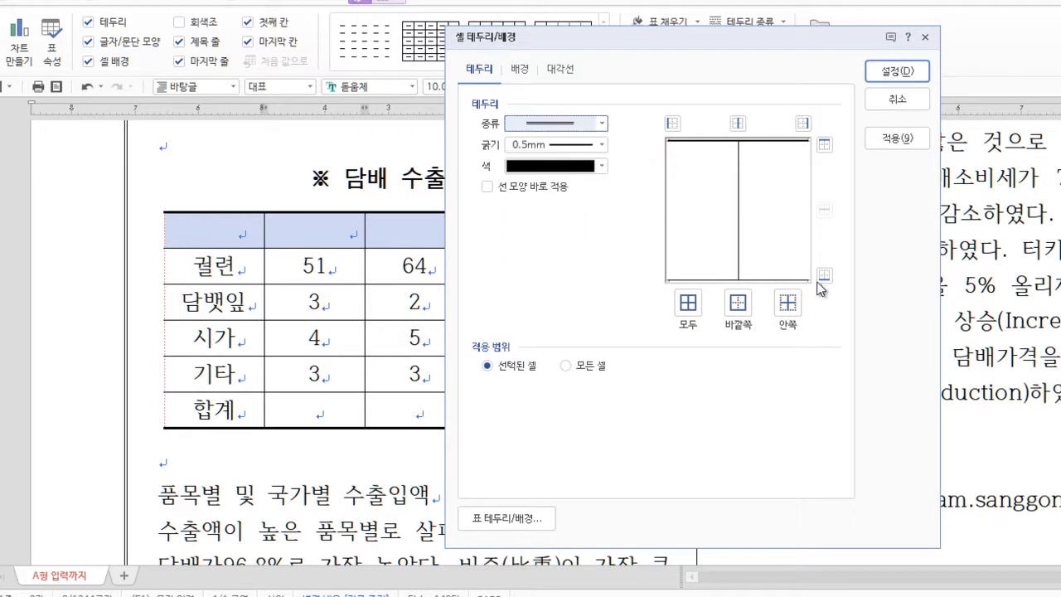
click(824, 276)
click(520, 70)
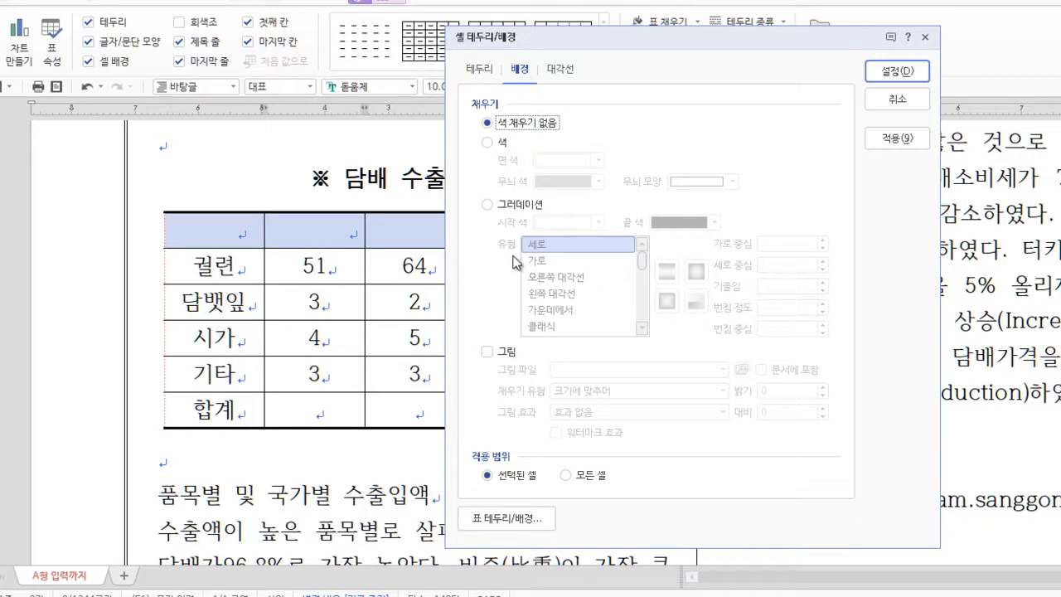
click(488, 142)
click(598, 160)
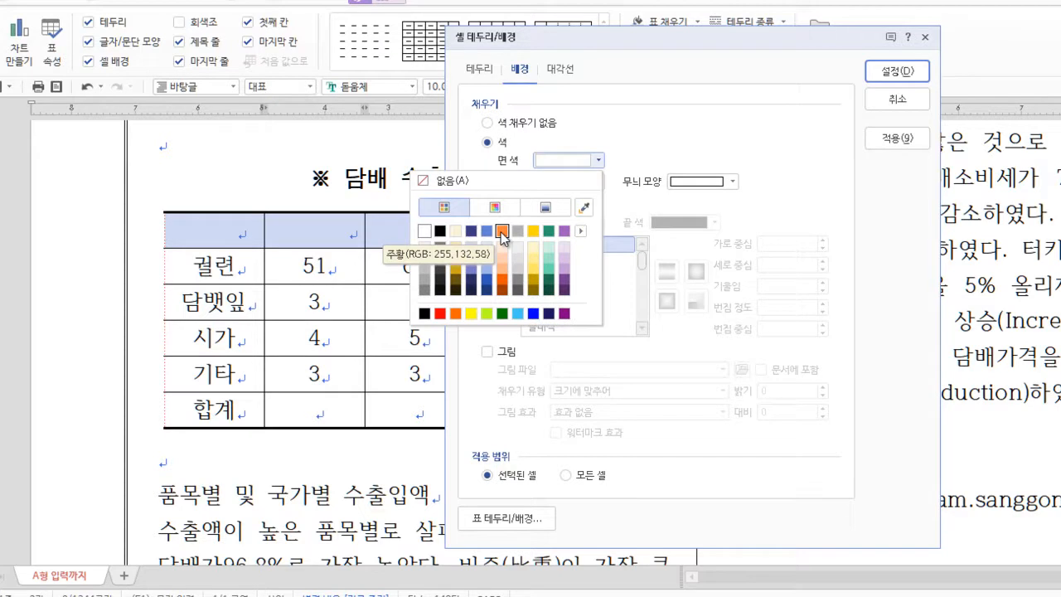
click(502, 290)
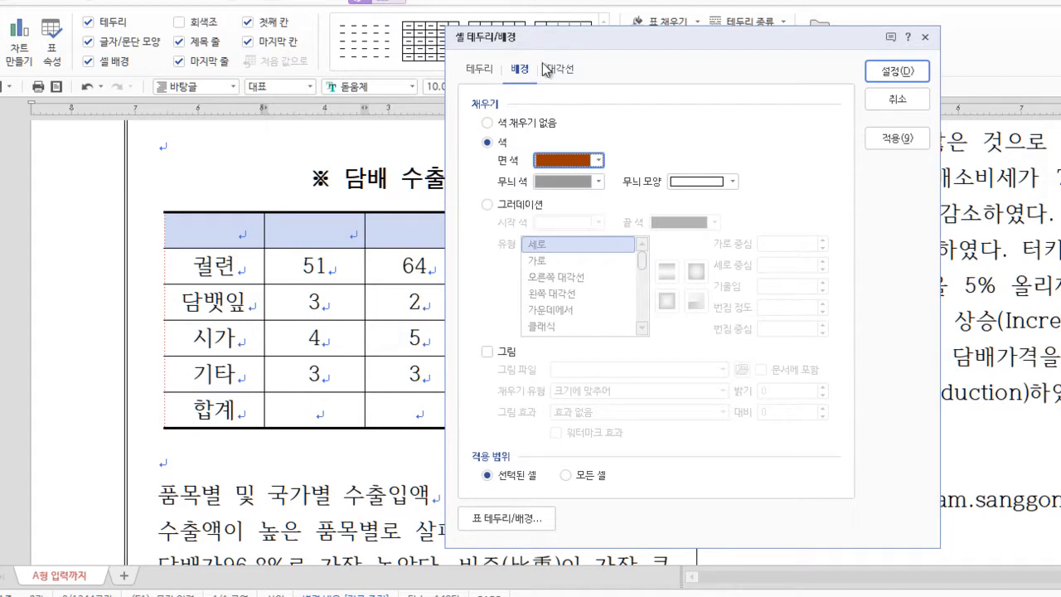
click(899, 75)
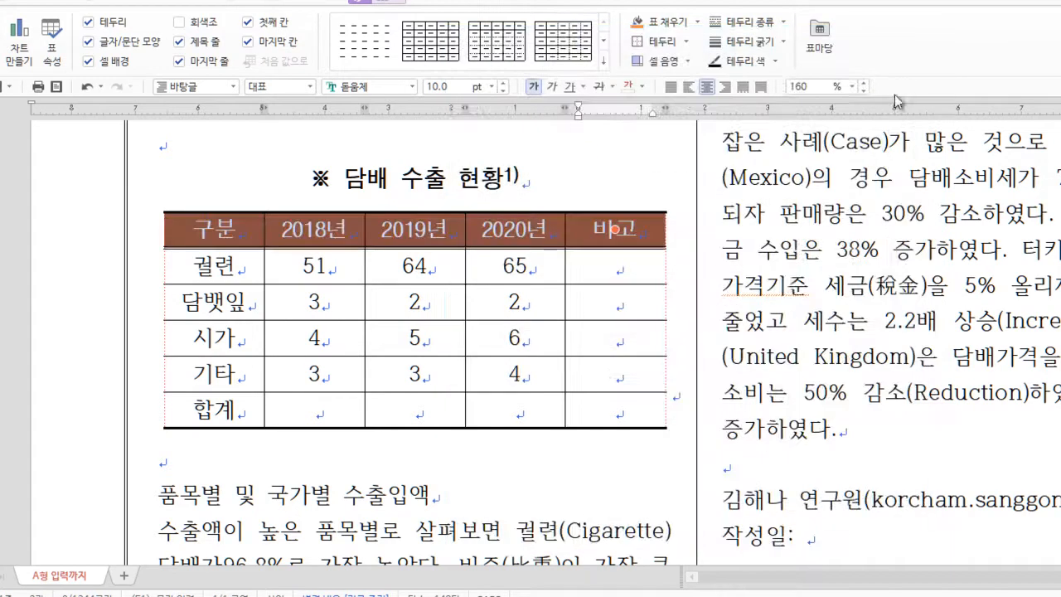
- Make the 합계 row bold and set its top border to a 0.5 mm double line
drag(213, 413, 594, 417)
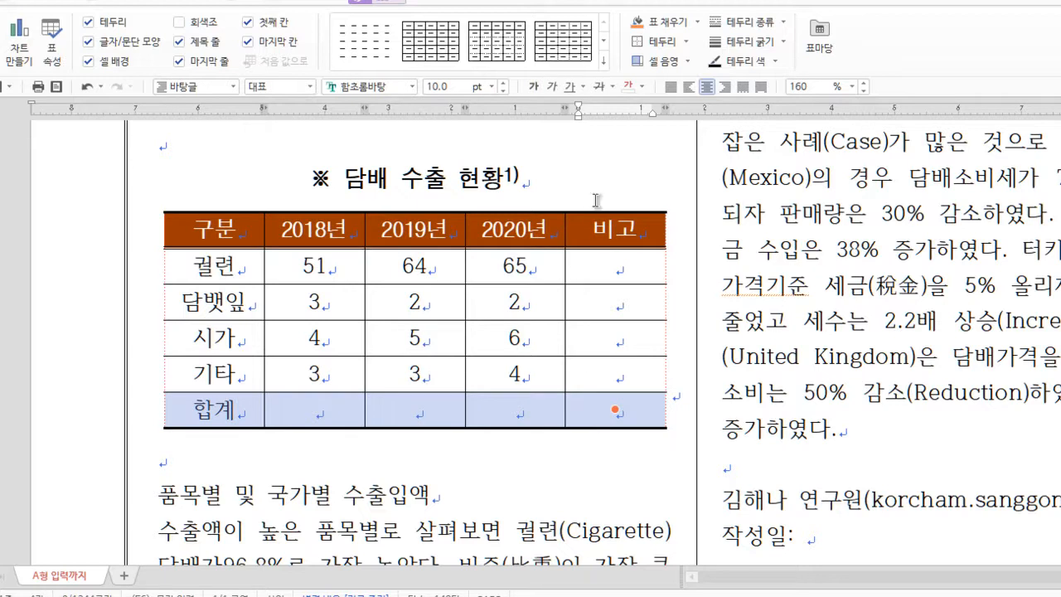
click(534, 88)
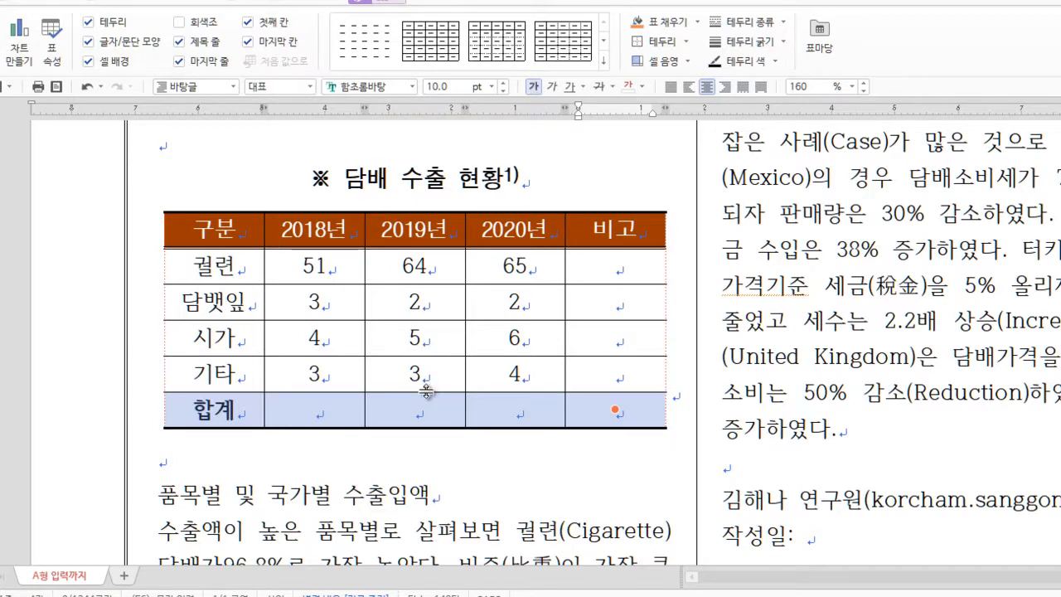
key(l)
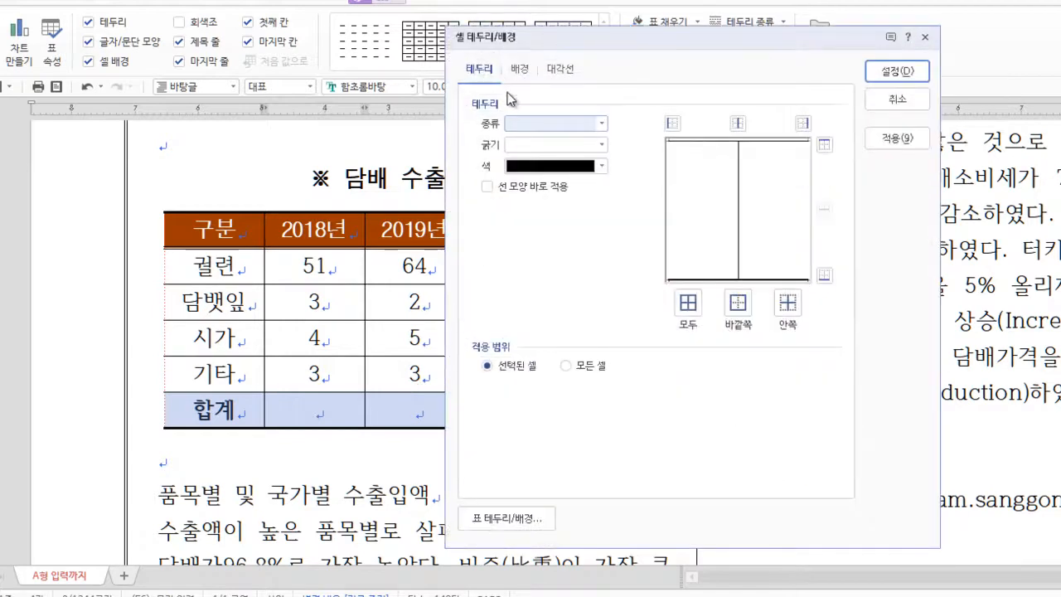
click(602, 123)
click(561, 251)
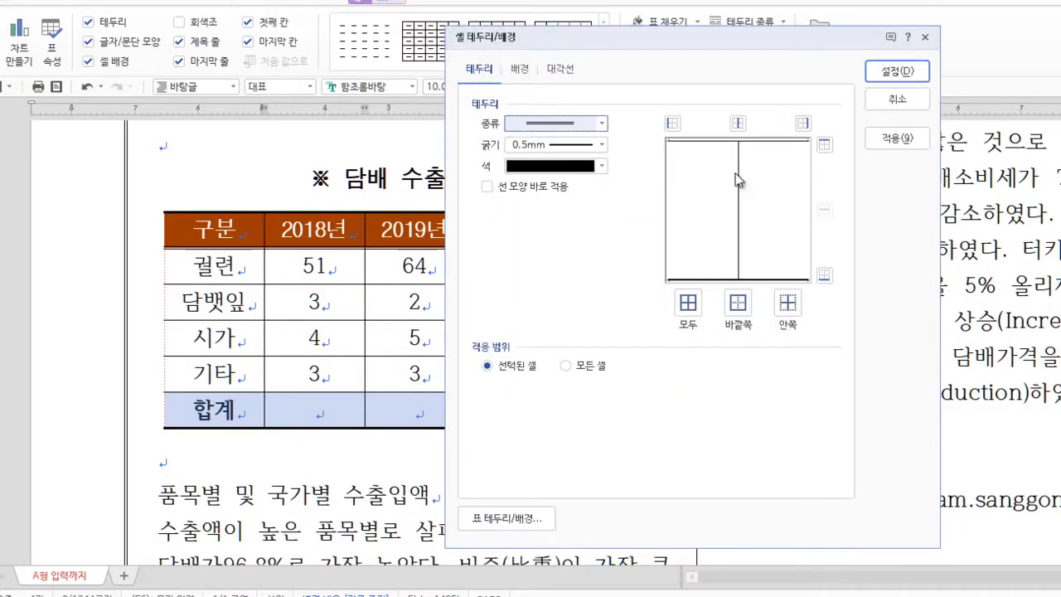
click(824, 145)
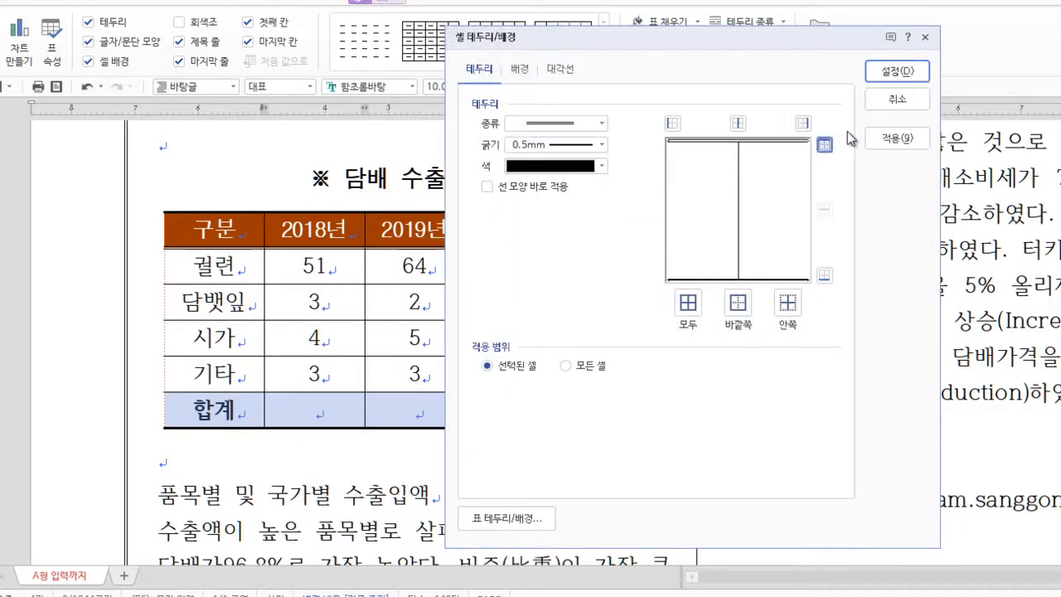
- Fill the 합계 row with solid light grey and apply the cell border and background settings
click(520, 71)
click(487, 143)
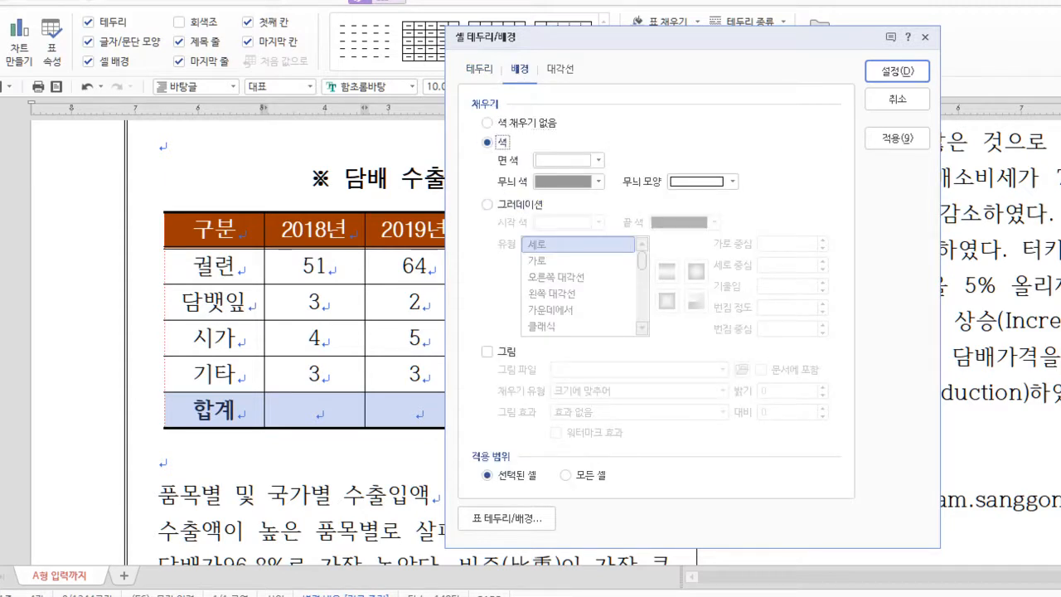
click(598, 160)
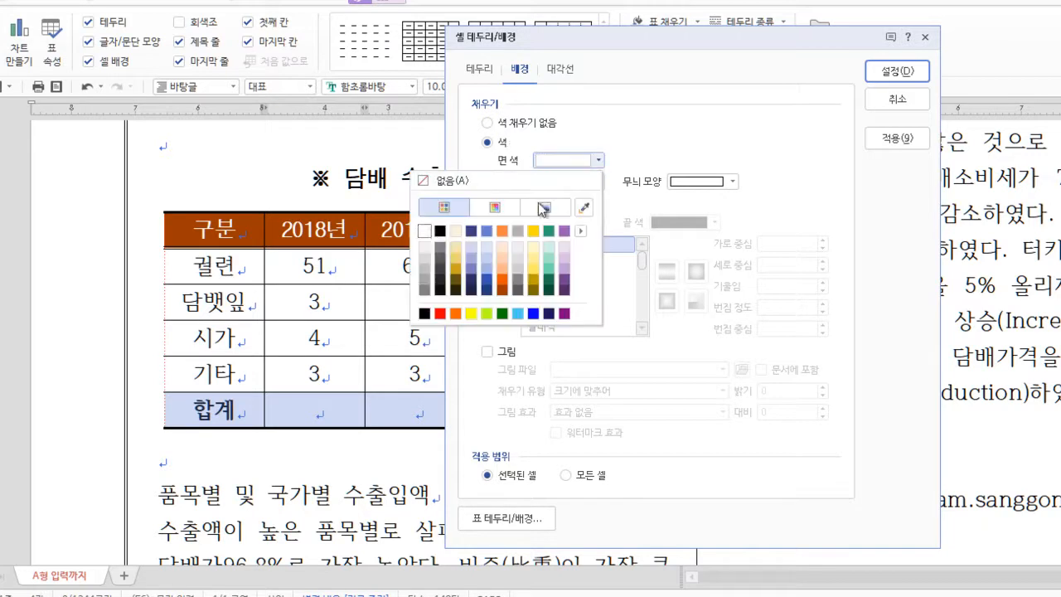
click(425, 258)
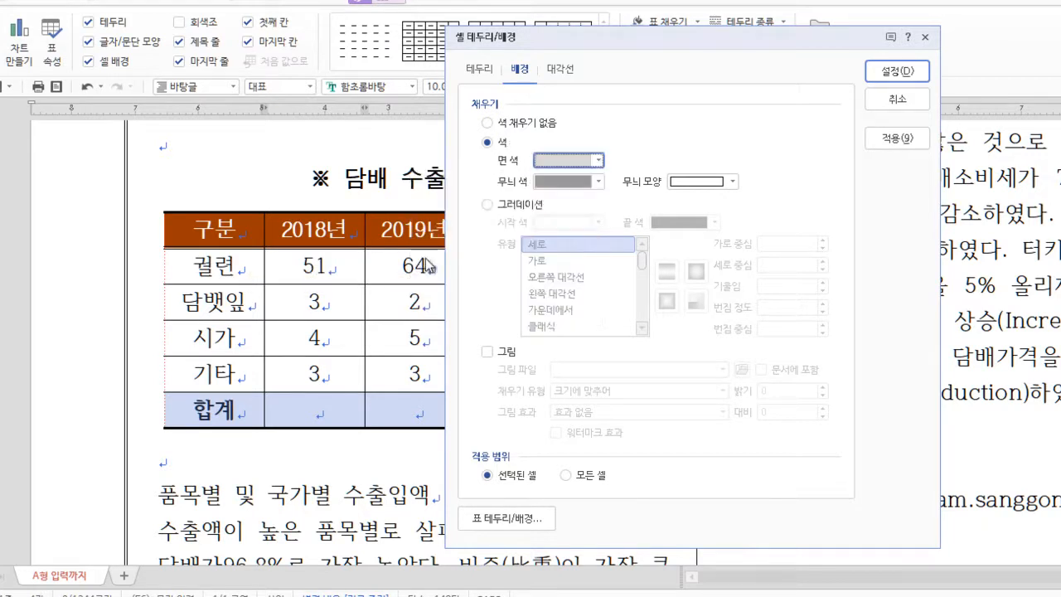
click(895, 71)
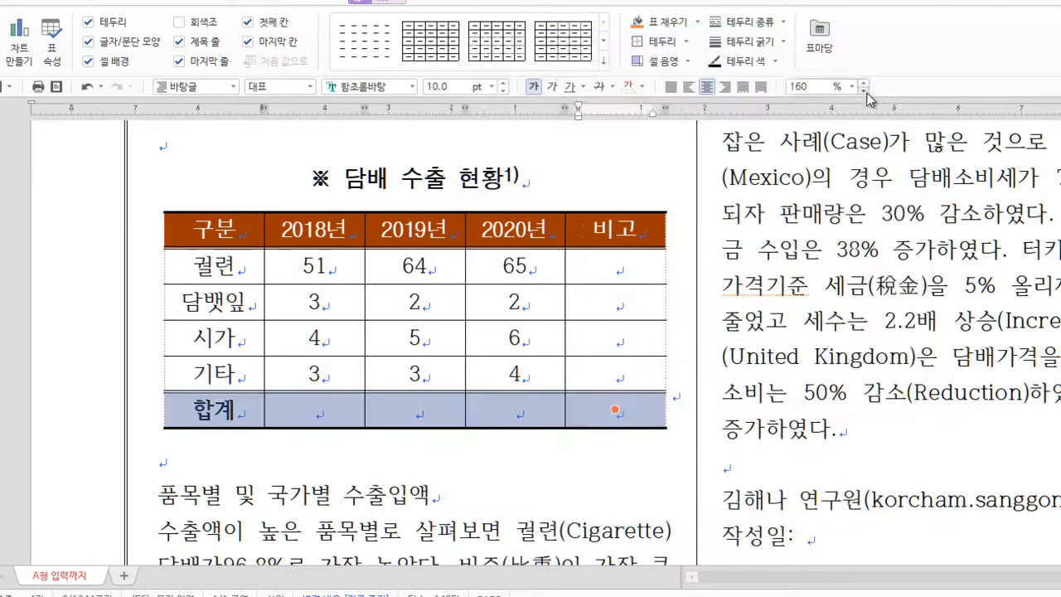
click(441, 478)
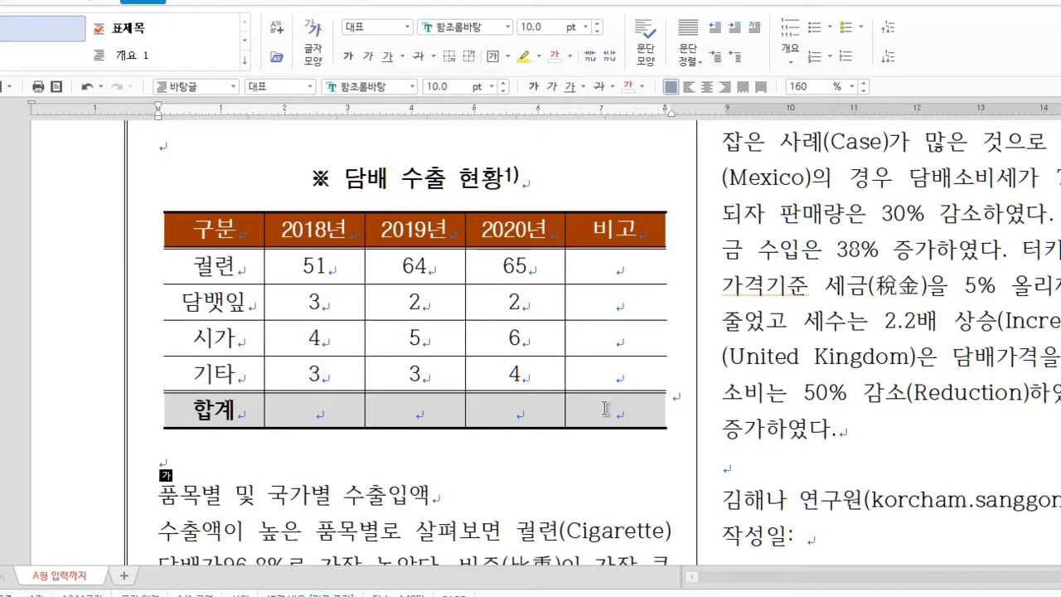
- Add a caption below the tobacco export table and delete its default label and number
click(517, 413)
drag(190, 413, 615, 408)
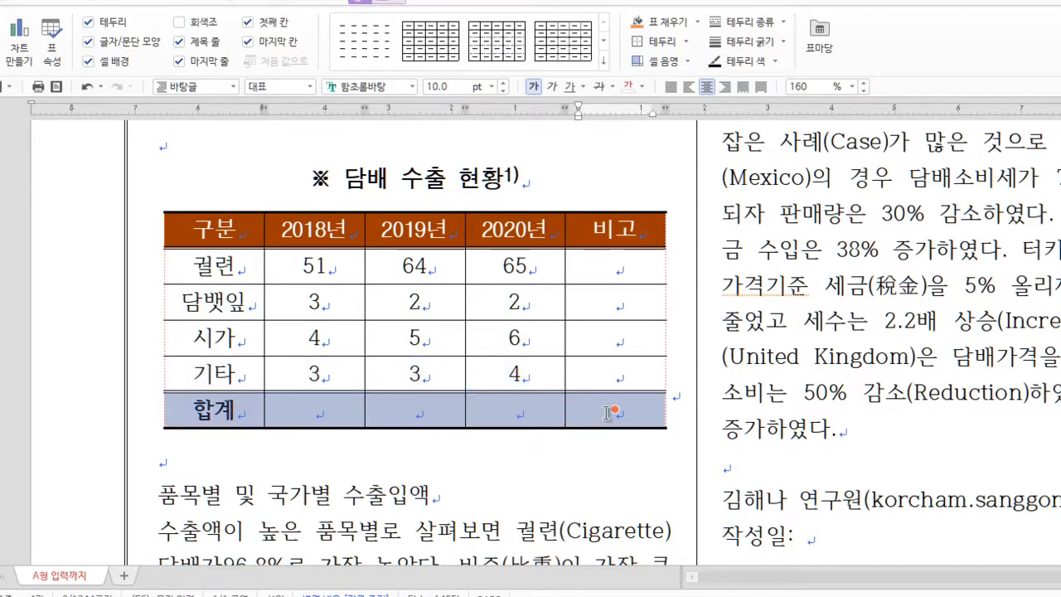
key(ctrl+n)
key(c)
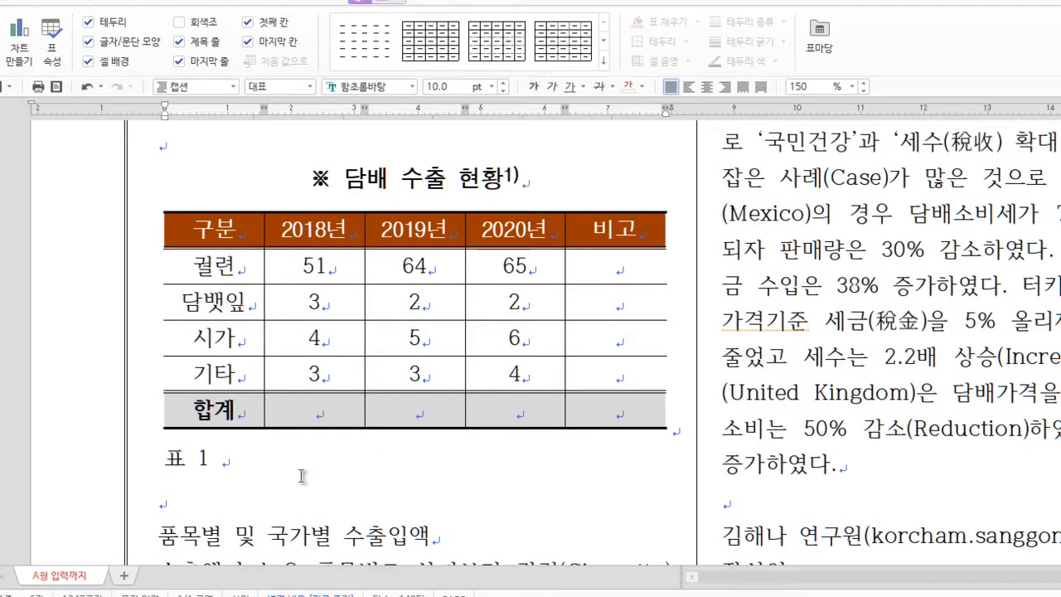
key(BackSpace)
key(BackSpace)
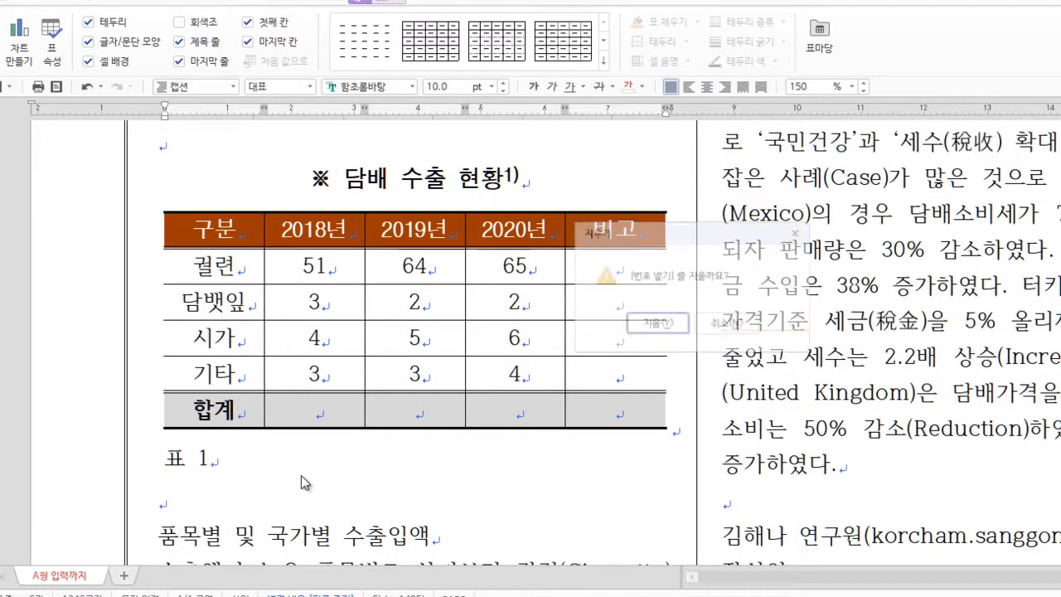
key(Return)
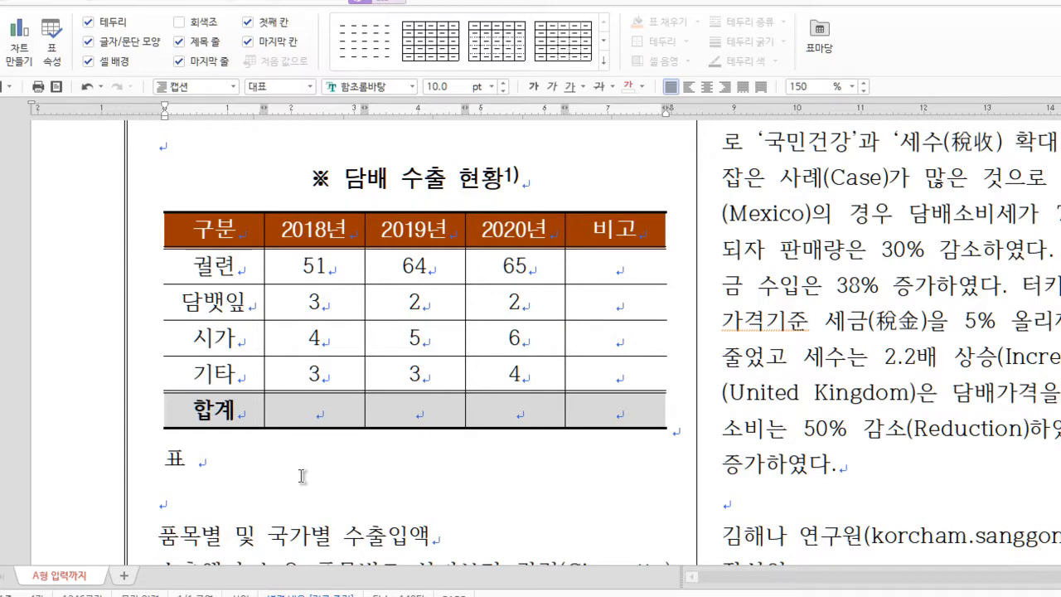
key(BackSpace)
- Enter (단위: 천 톤) as the table caption, following the exam PDF, and right-align it
click(70, 596)
click(69, 590)
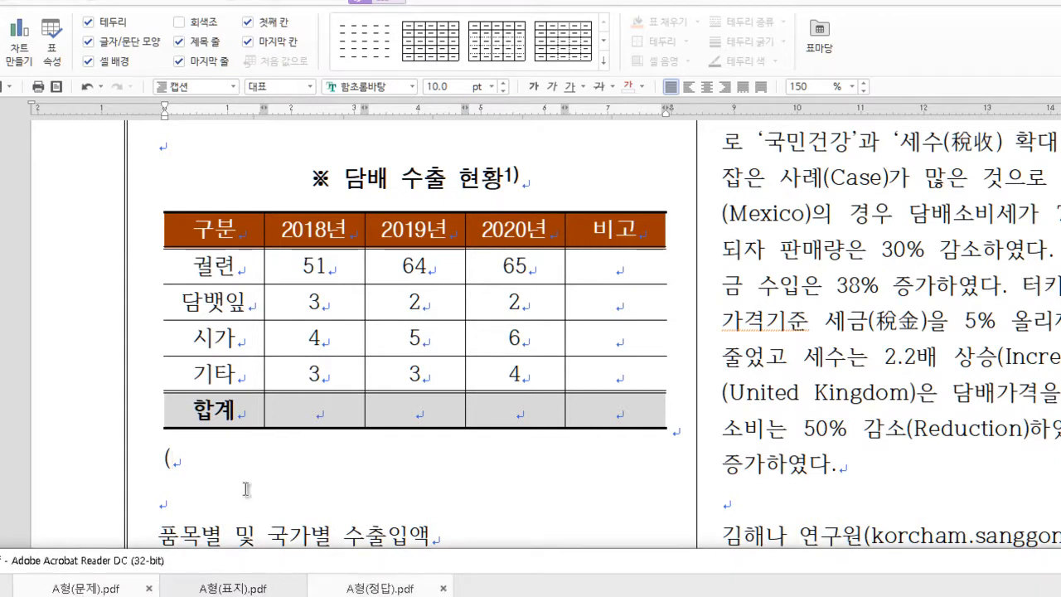
click(186, 466)
text(단위: 천토)
key(BackSpace)
key(BackSpace)
key(BackSpace)
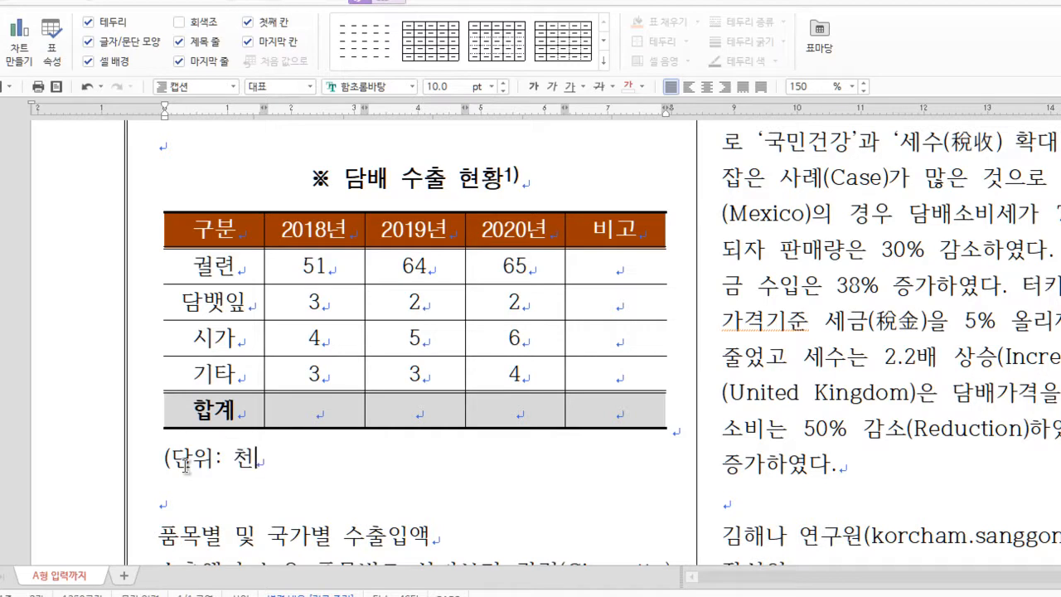
text(천 톤)
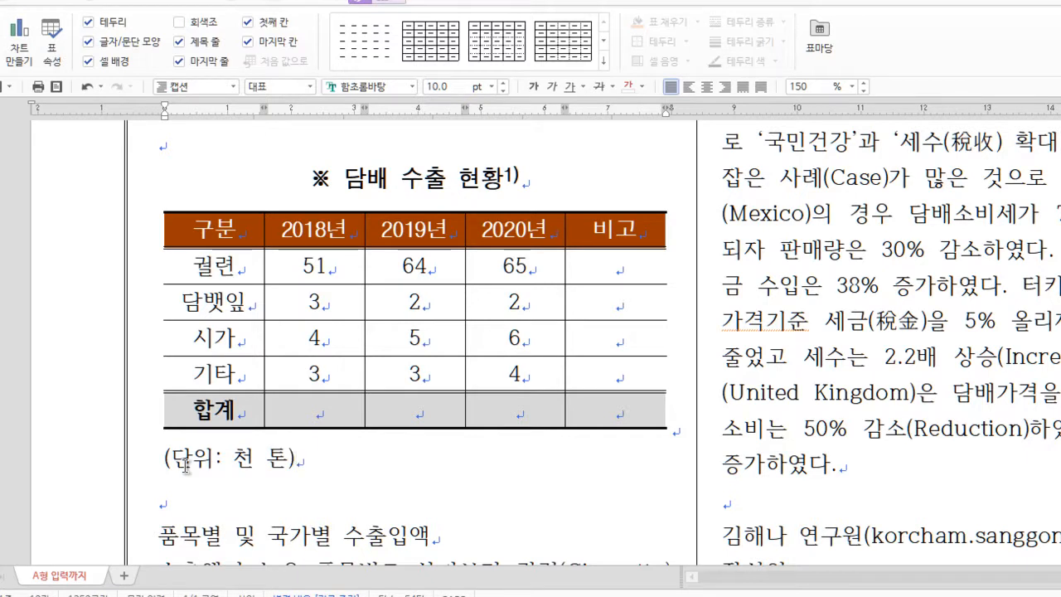
key(ctrl+shift+r)
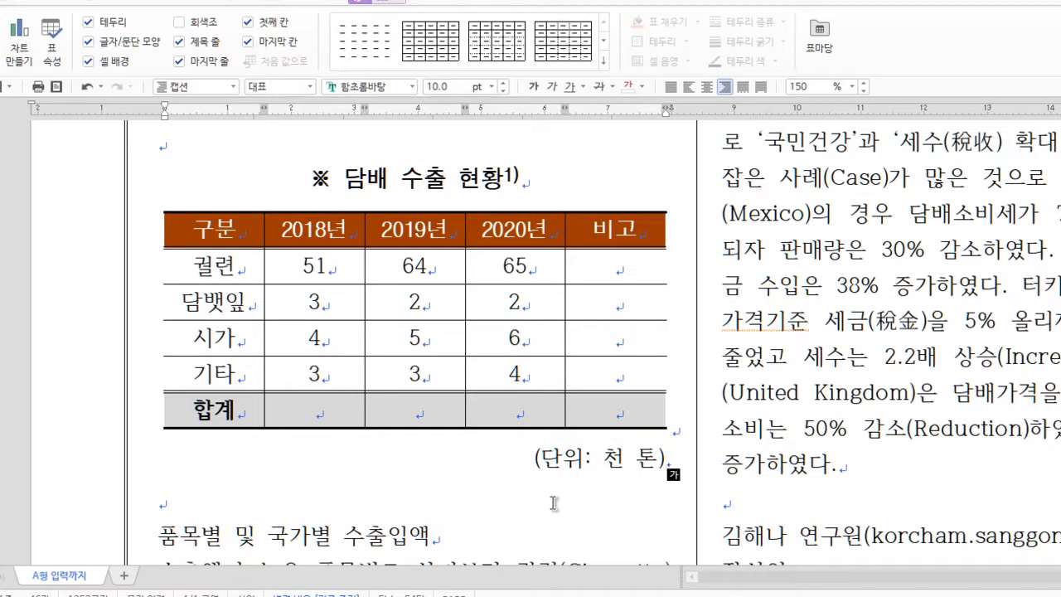
- Fill the 합계 cells of the 2018년, 2019년 and 2020년 columns with block sums of the values above
scroll(569, 510, up, 3)
scroll(565, 513, down, 3)
scroll(563, 514, up, 2)
scroll(563, 510, down, 2)
drag(317, 269, 515, 412)
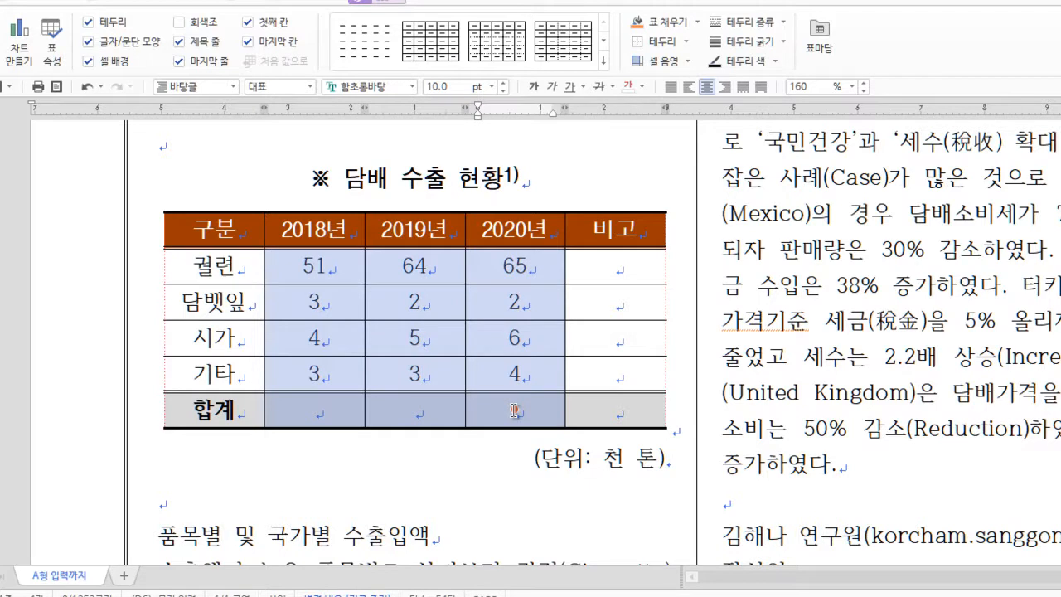
key(ctrl+shift+s)
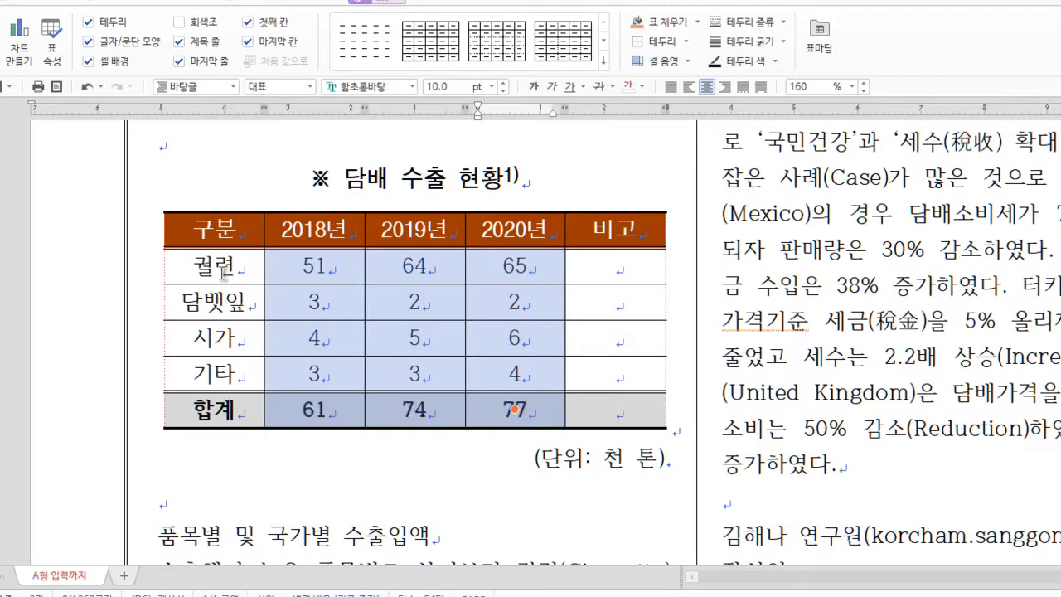
- Left-align the item labels from 궐련 to 기타 and right-align all numeric cells including the 합계 values
drag(222, 271, 228, 364)
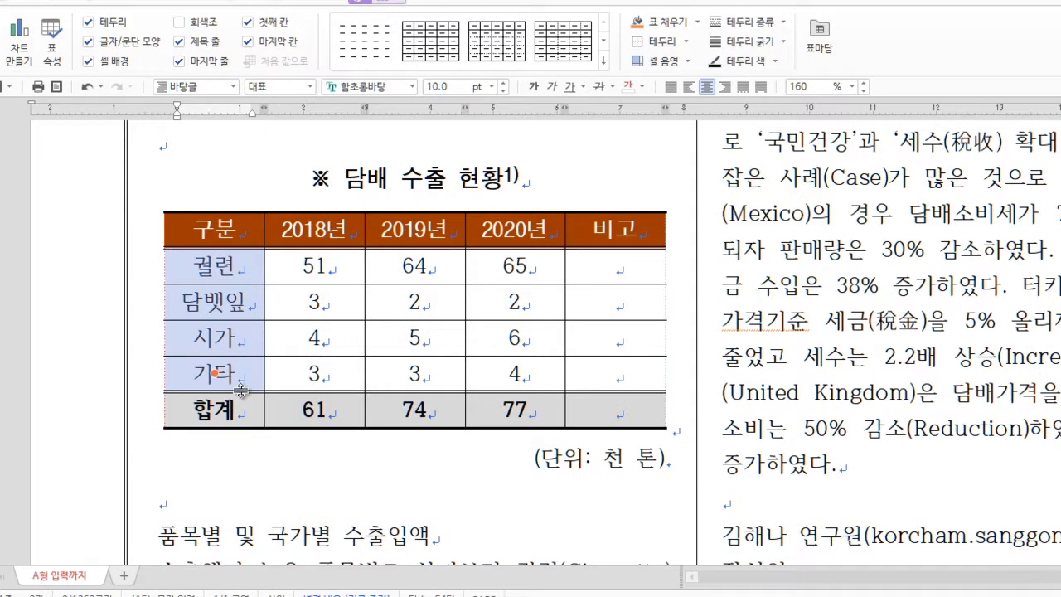
key(ctrl+shift+l)
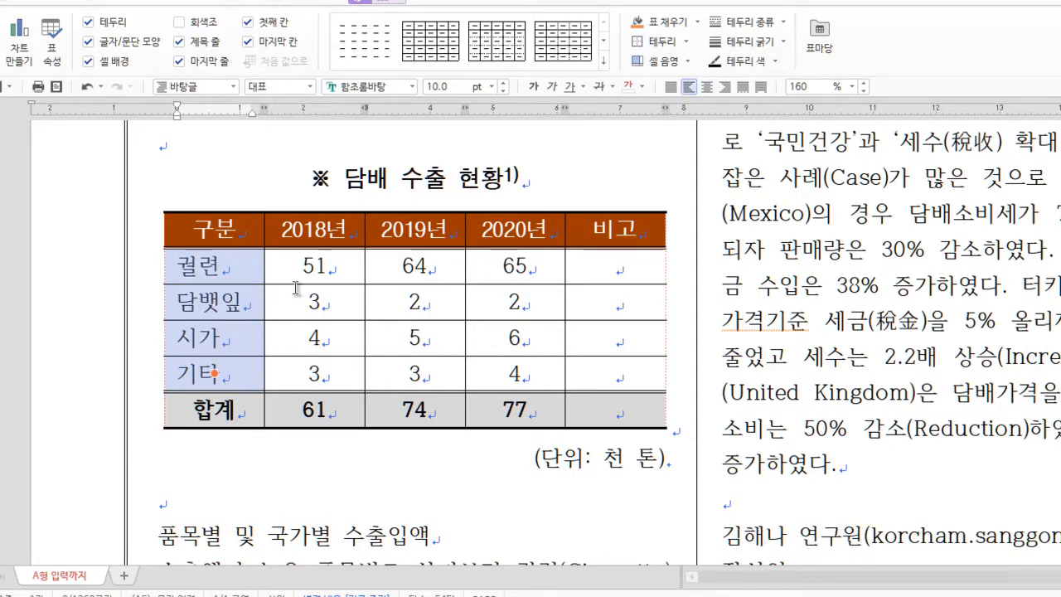
drag(308, 266, 506, 419)
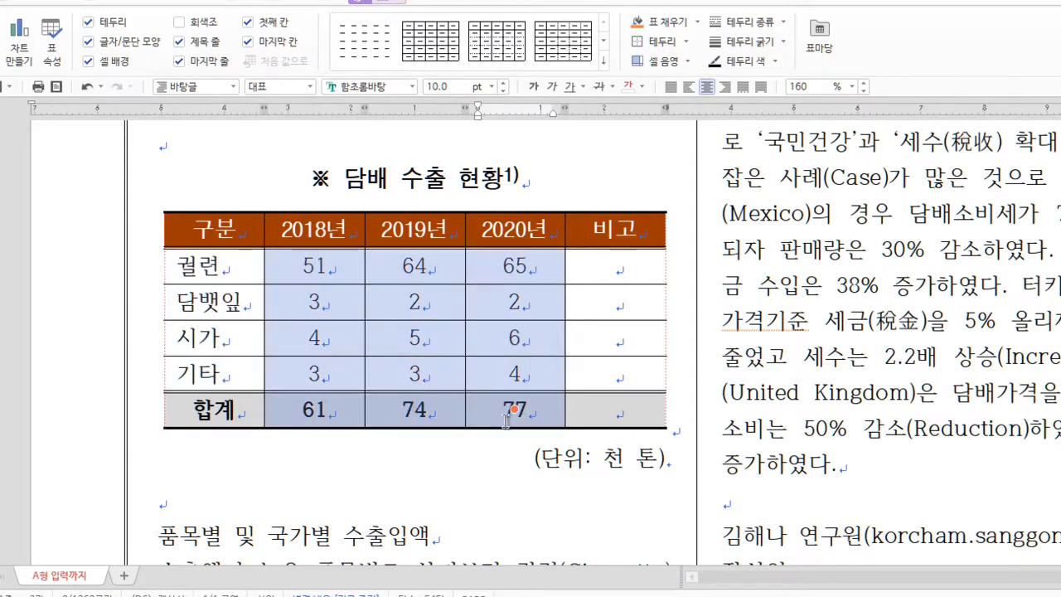
key(ctrl+shift+r)
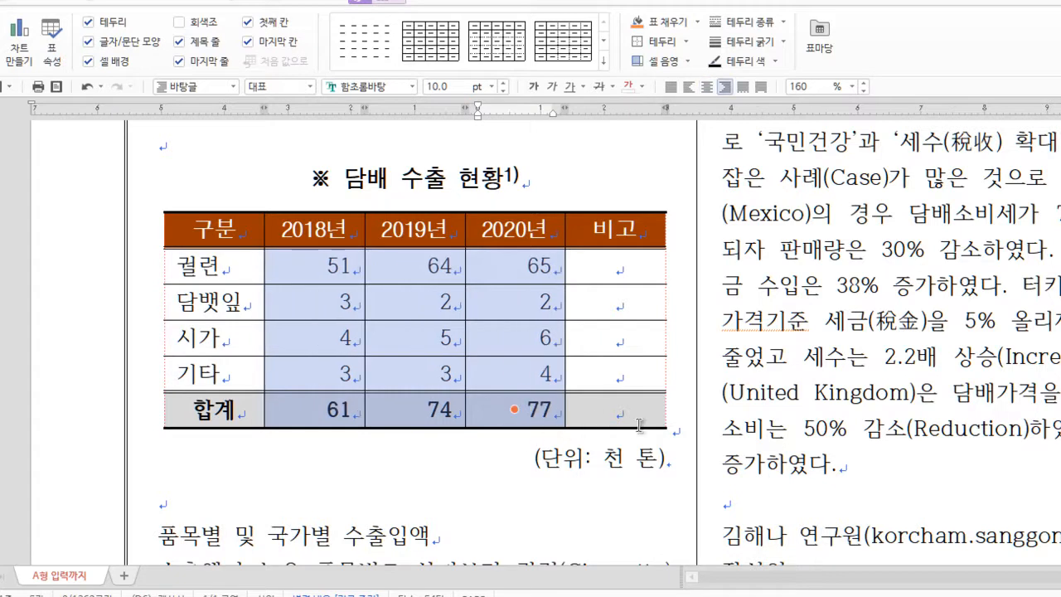
- Centre-align the paragraph that holds the tobacco export table
click(679, 430)
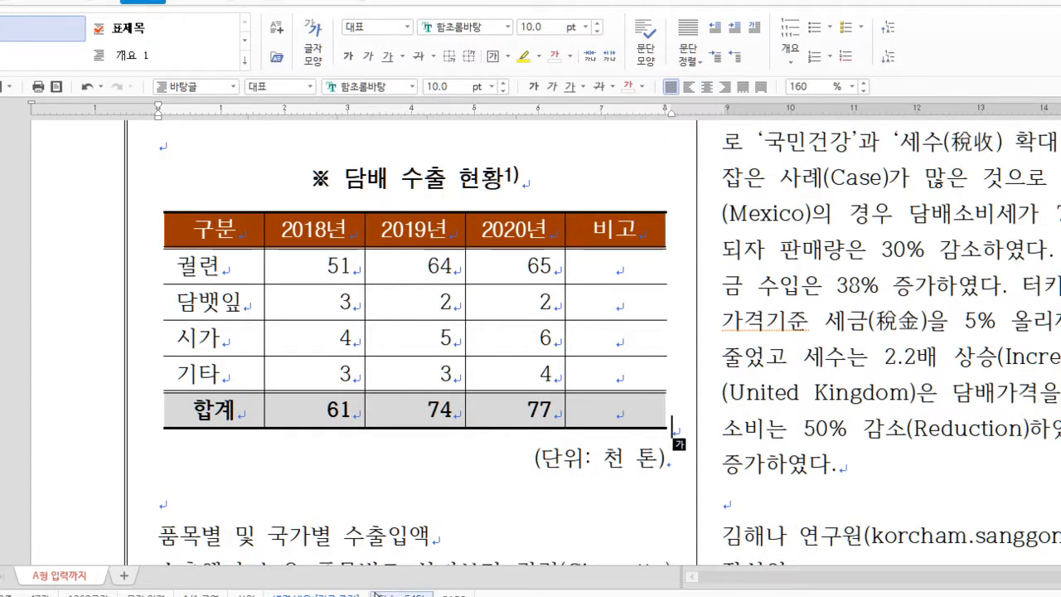
key(ctrl+shift+c)
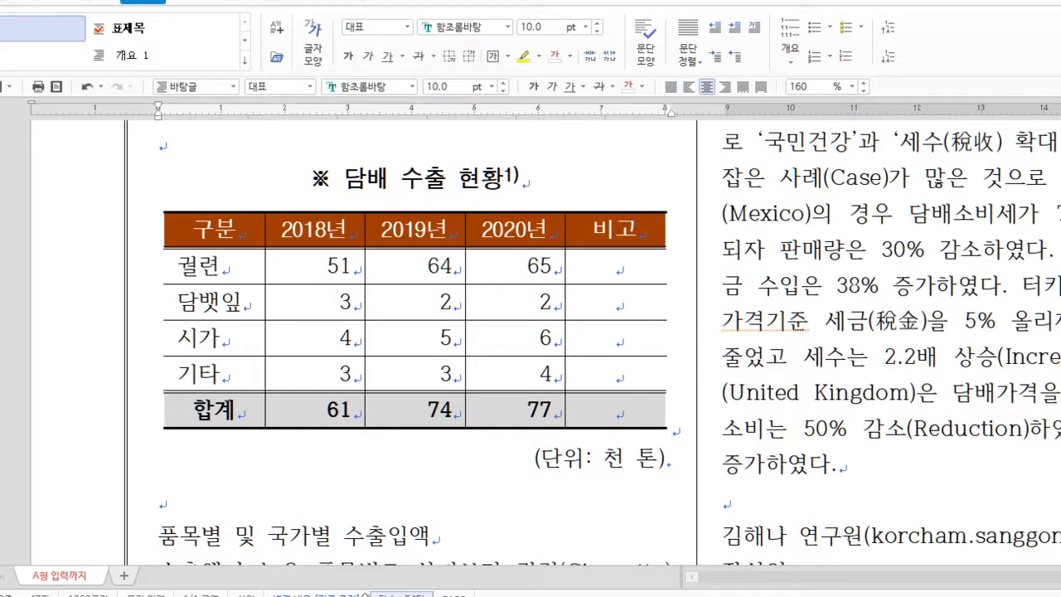
click(408, 496)
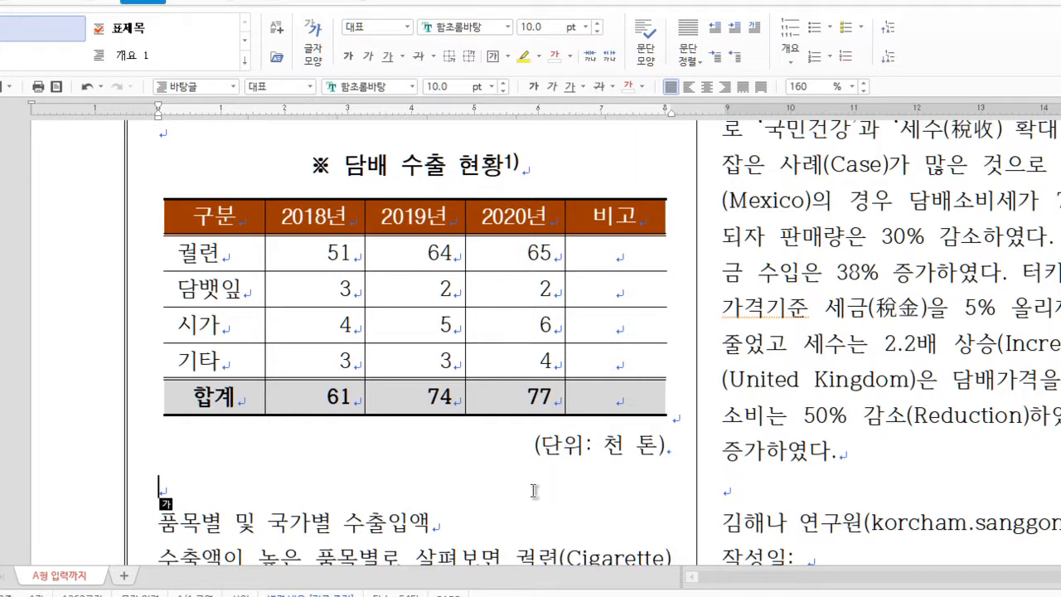
drag(234, 248, 514, 323)
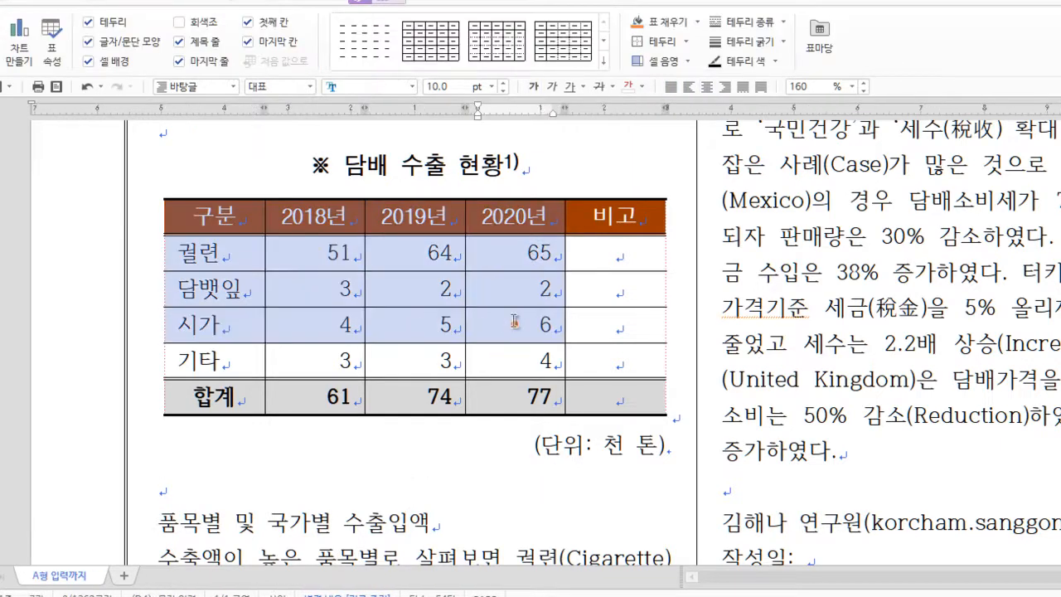
right_click(483, 320)
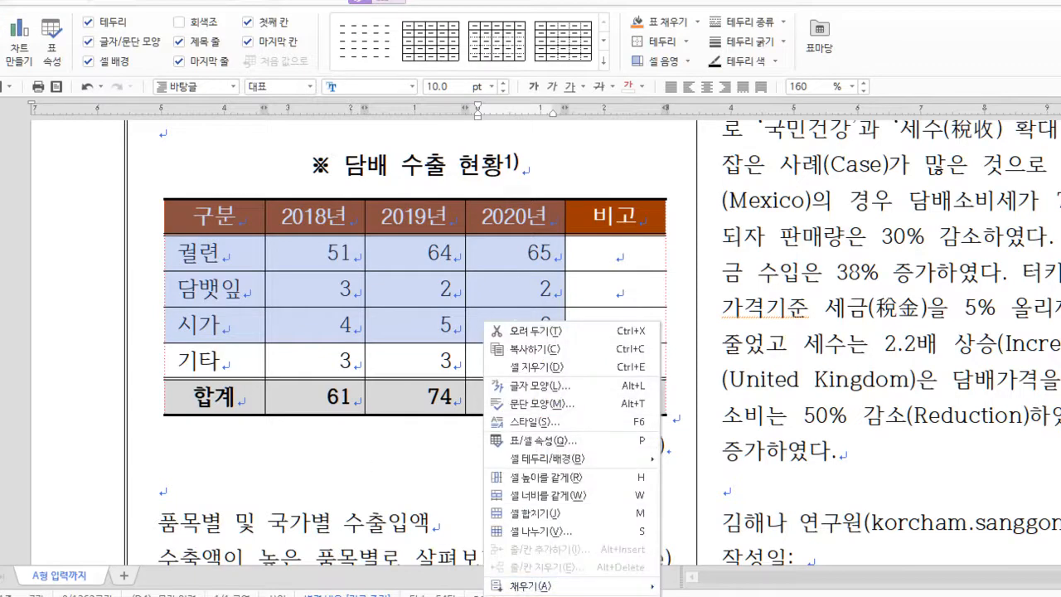
mouse_move(614, 595)
click(602, 172)
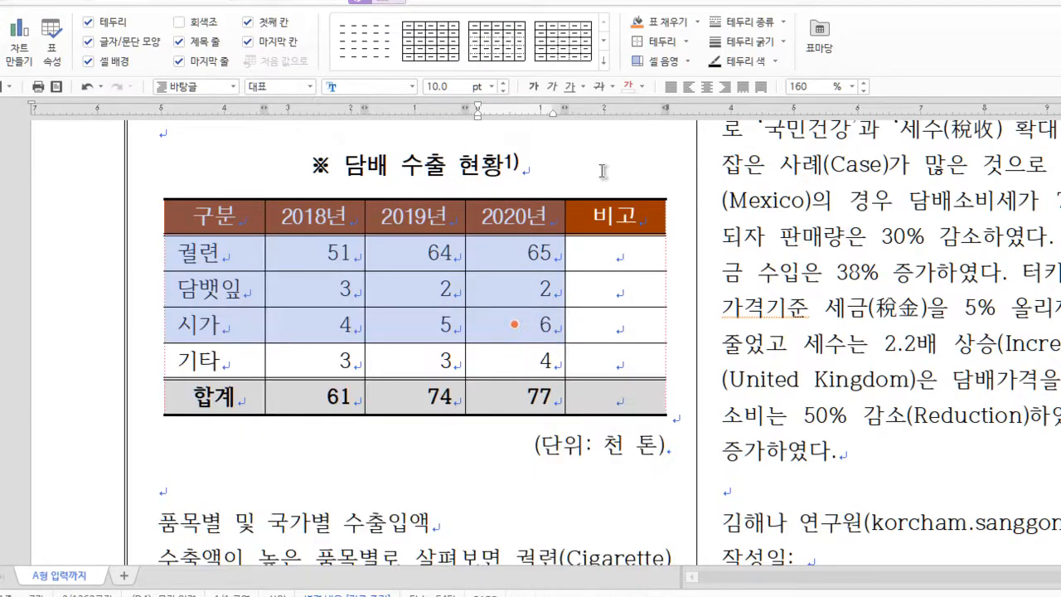
click(443, 454)
click(428, 488)
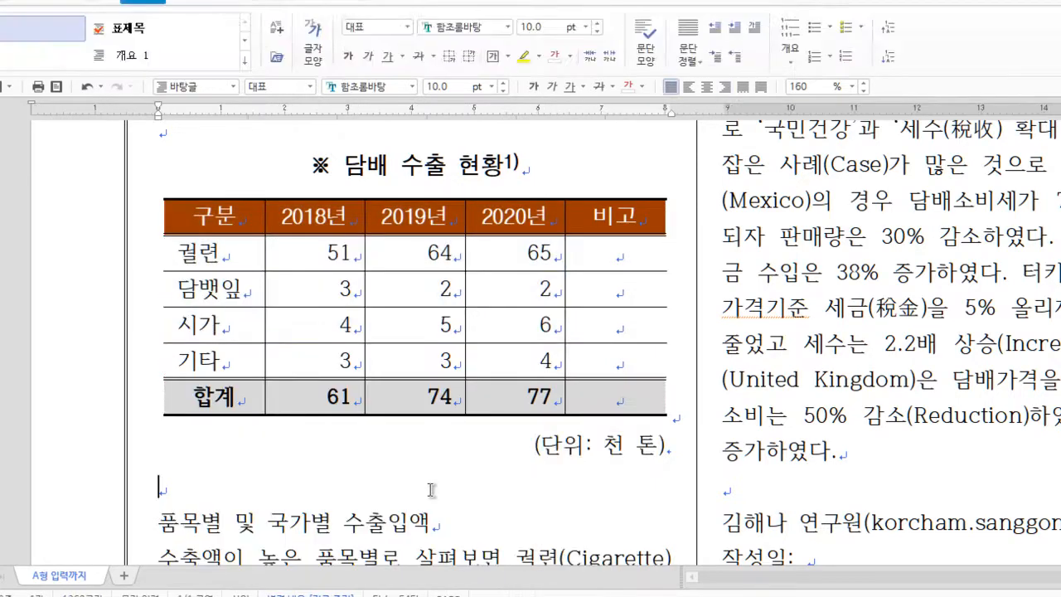
- Review the formatted document from the title box through the tobacco export table and the body text below it
scroll(523, 527, up, 4)
scroll(645, 487, up, 2)
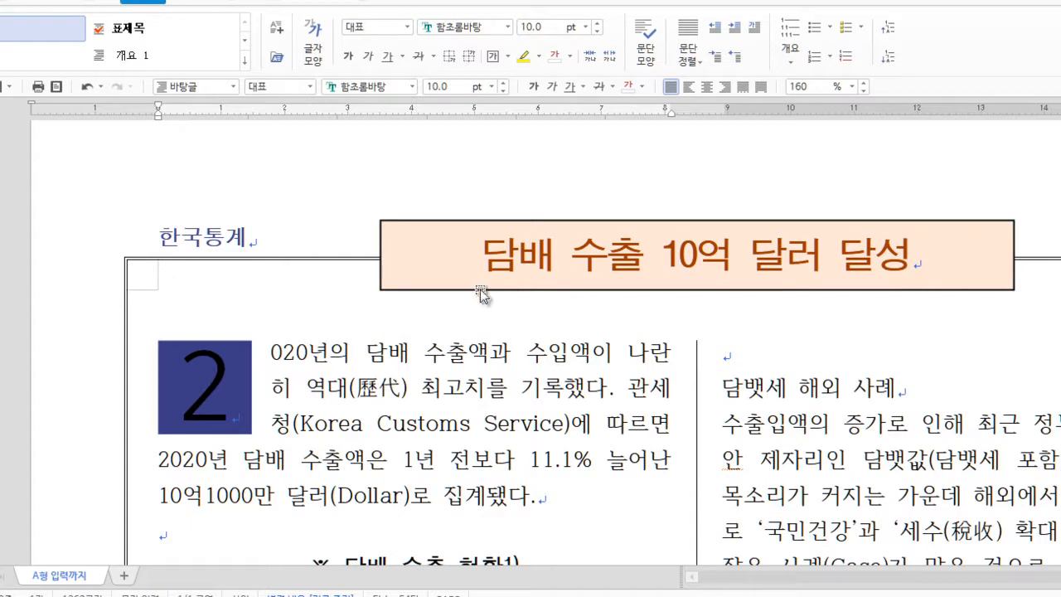
scroll(377, 351, down, 5)
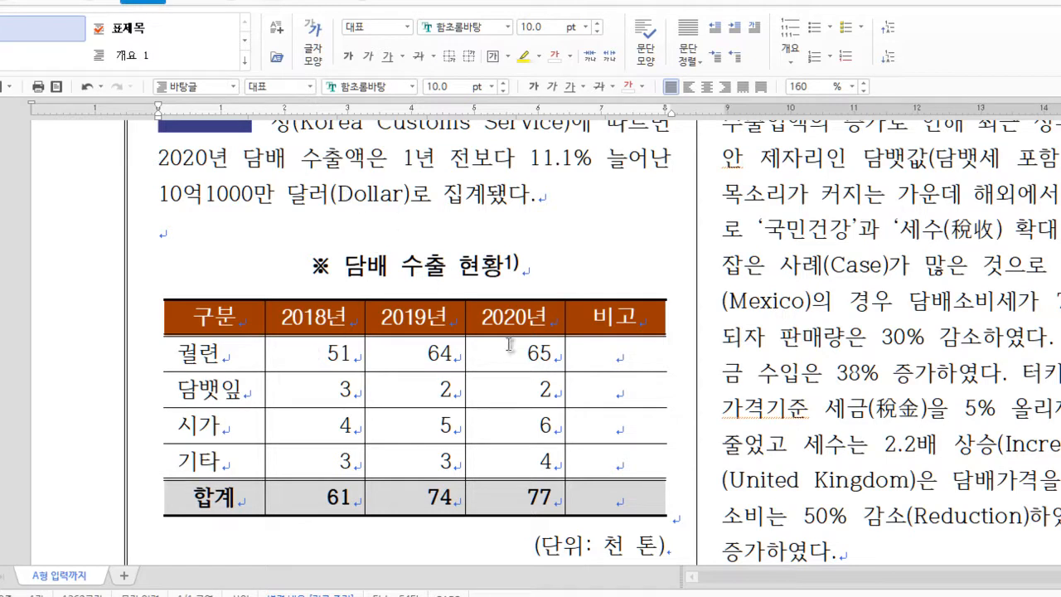
scroll(509, 269, up, 3)
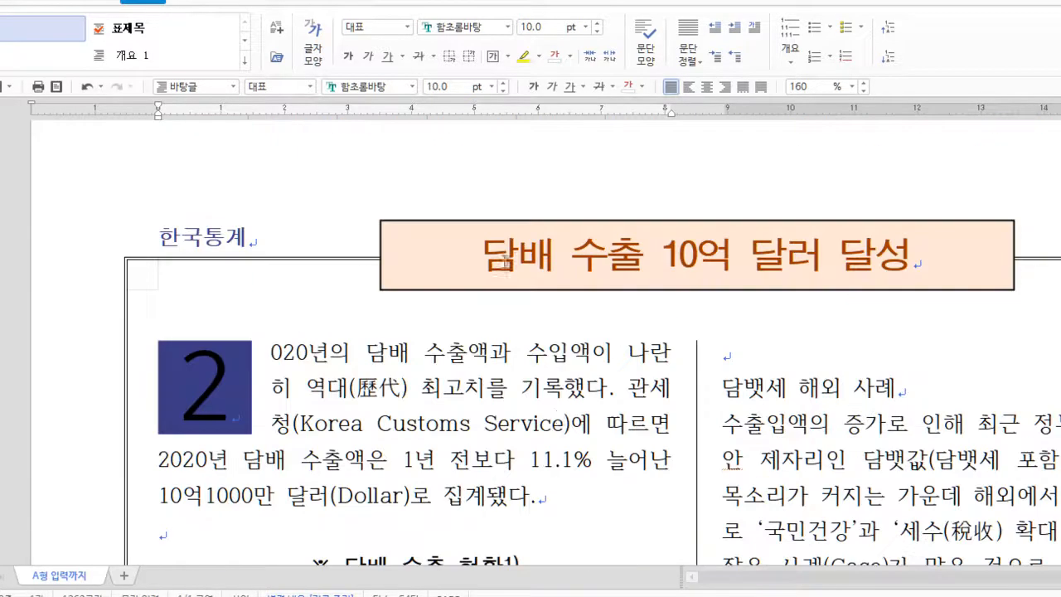
scroll(553, 423, down, 6)
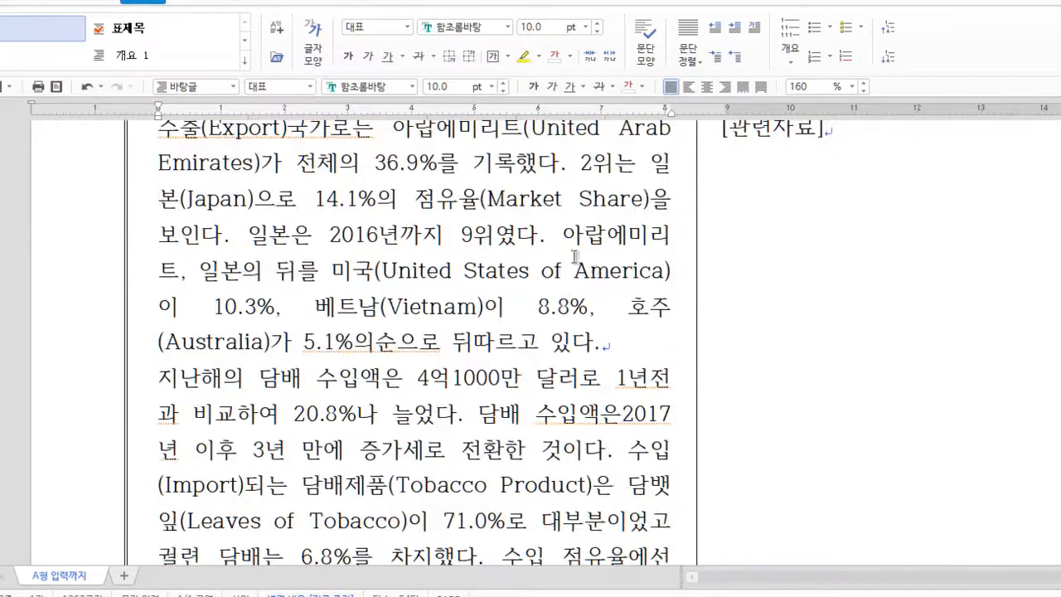
scroll(427, 351, up, 7)
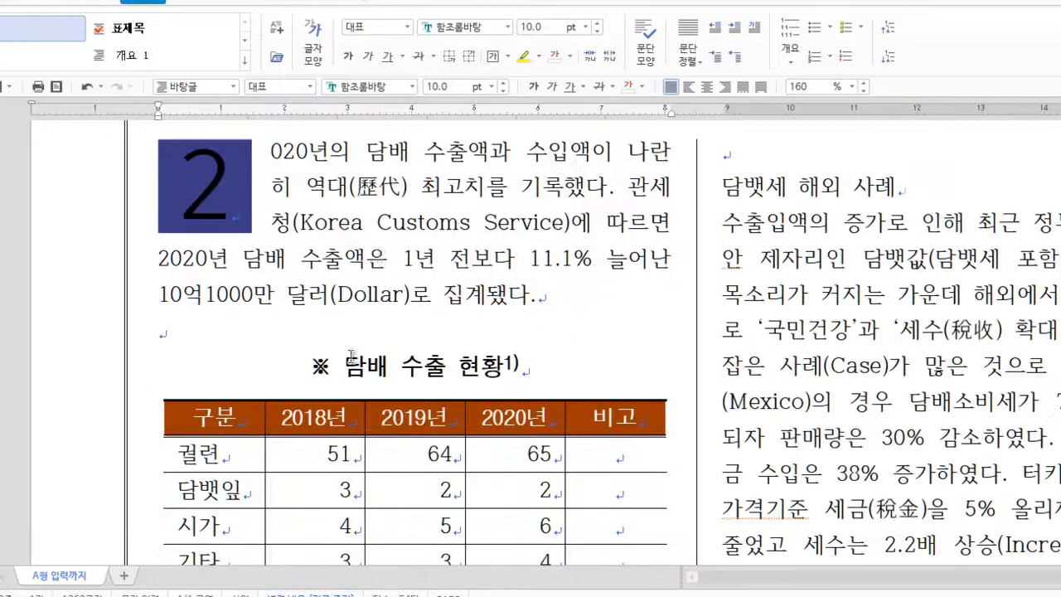
scroll(303, 369, down, 2)
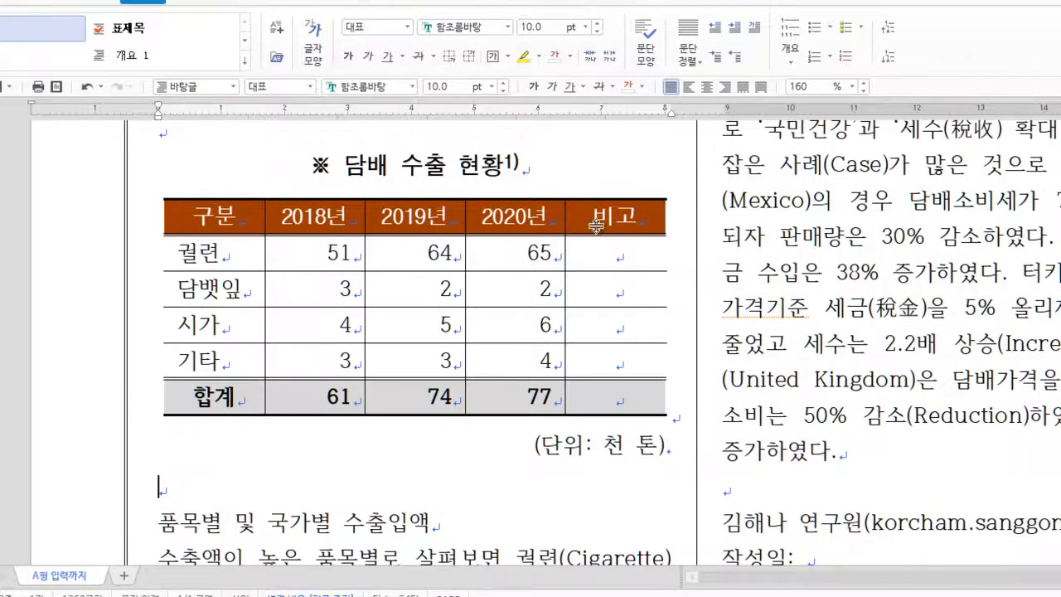